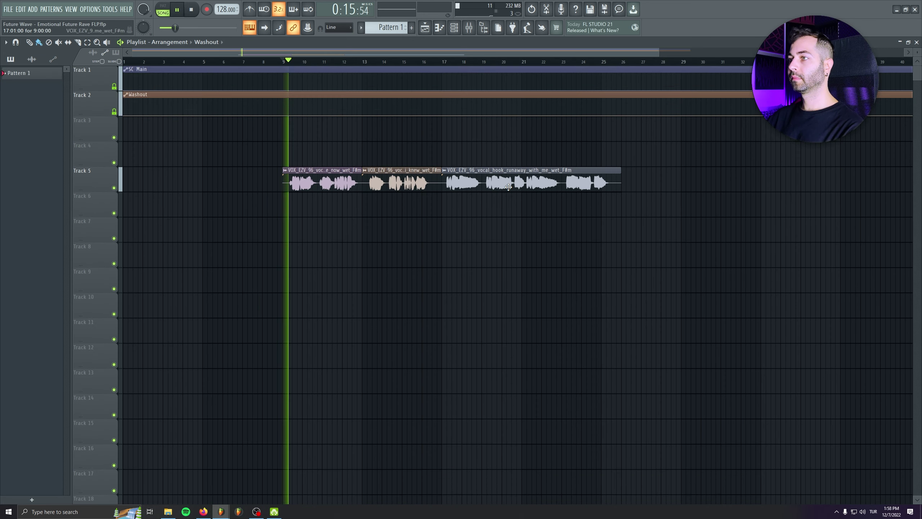
Examine the first effects on the Vox mixer track: FabFilter Pro-Q 3, Fruity Delay 3 and Fruity Reeverb 2.
click(470, 28)
click(533, 370)
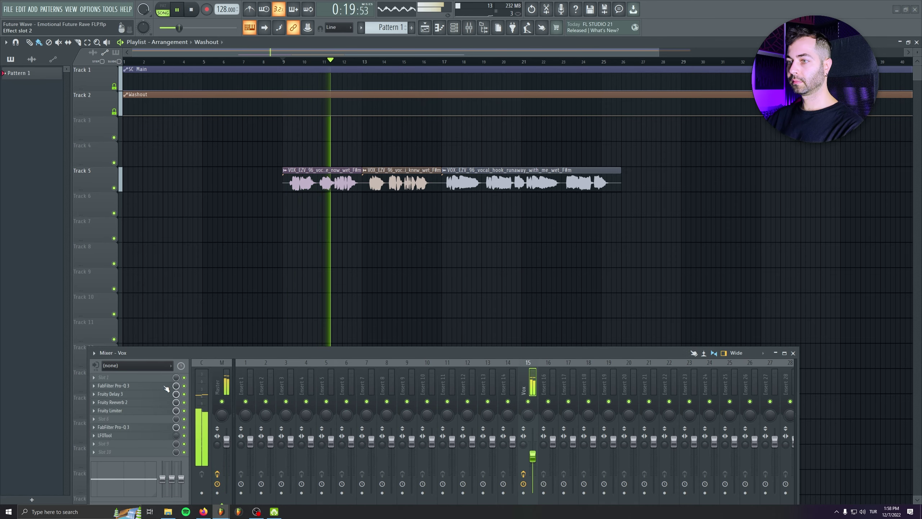
click(148, 387)
drag(249, 223, 190, 46)
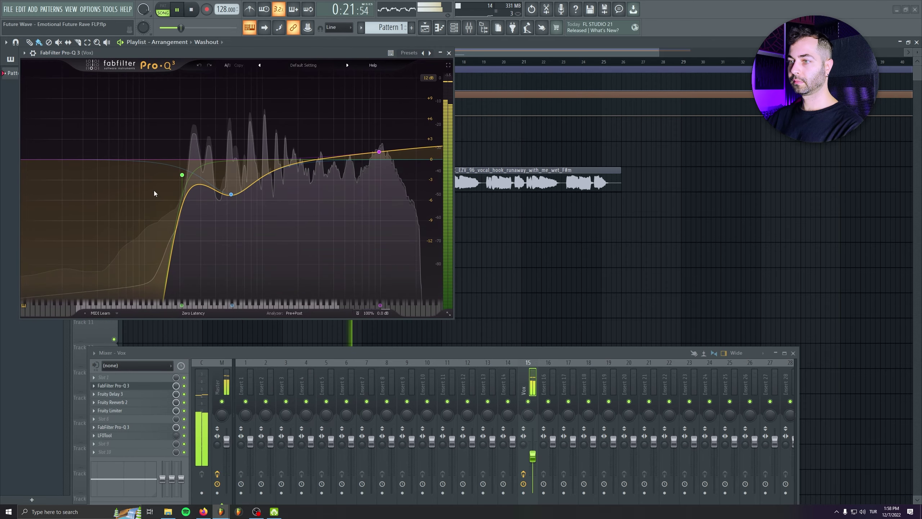
click(110, 394)
drag(277, 220, 135, 108)
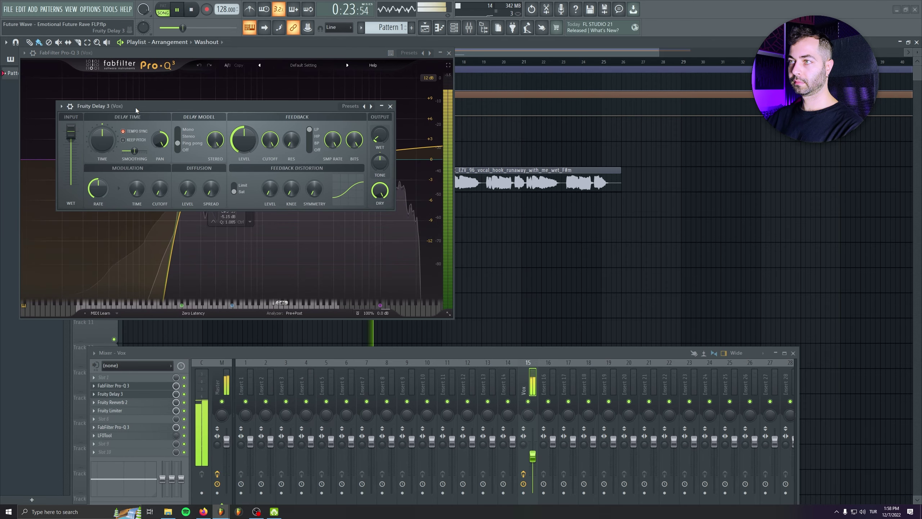
click(112, 402)
drag(205, 118, 252, 216)
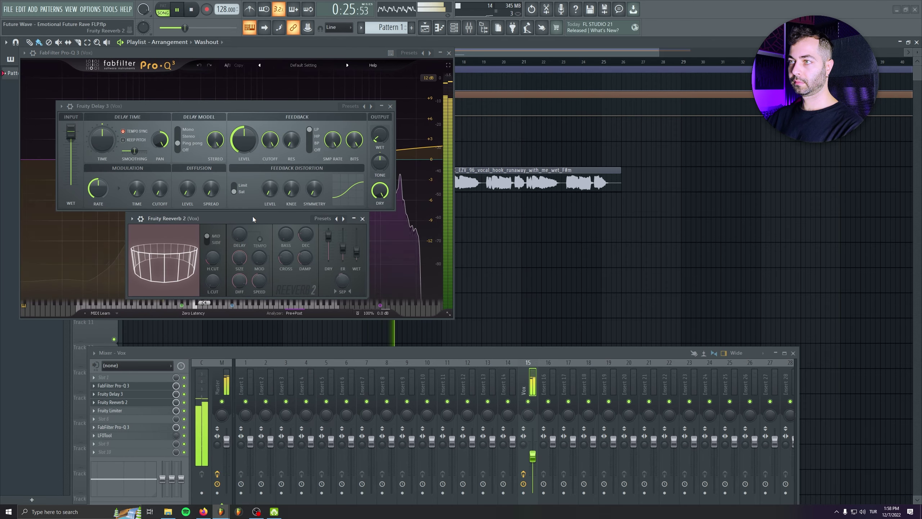
Examine the Vox track's Fruity Limiter and second FabFilter Pro-Q 3, arranging all effect windows side by side.
click(110, 411)
click(113, 427)
drag(238, 97, 415, 255)
drag(260, 119, 637, 107)
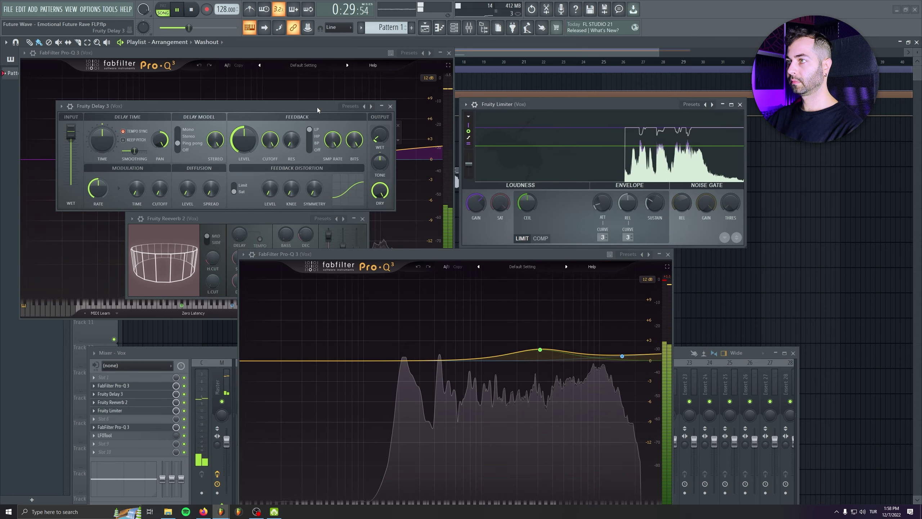
drag(317, 107, 352, 64)
drag(295, 218, 293, 197)
drag(526, 255, 528, 284)
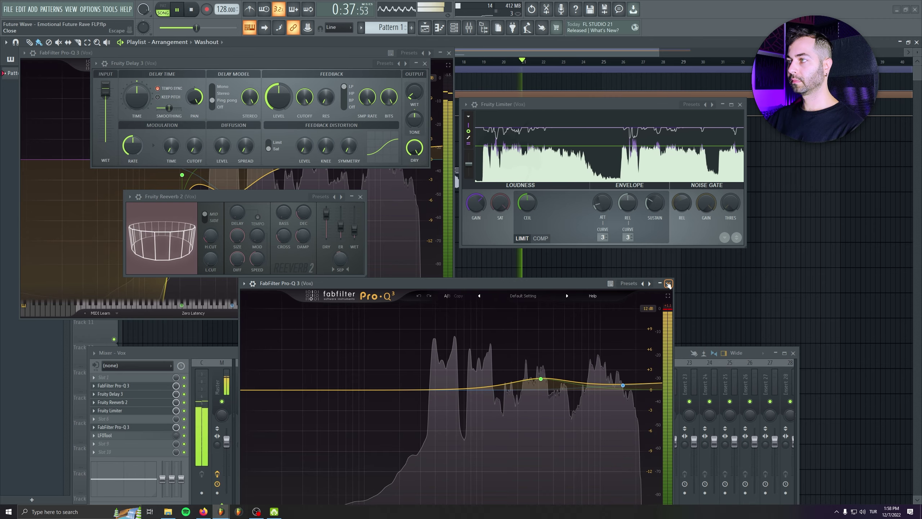
Close all open windows, stop playback, and show the playlist and the mixer again.
key(F12)
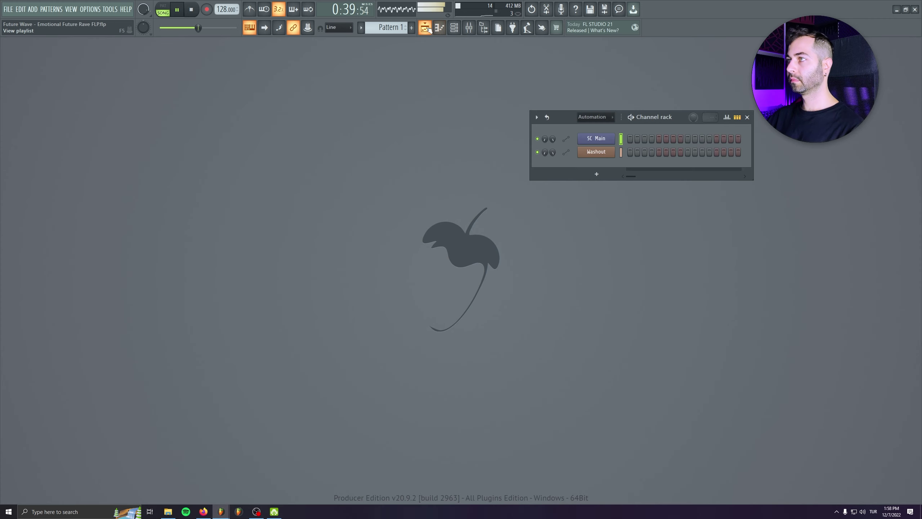
key(F5)
key(space)
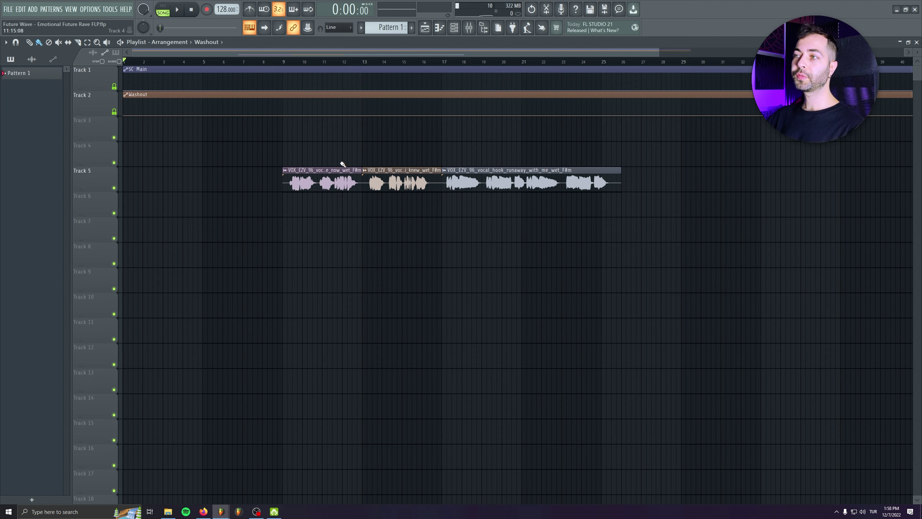
click(469, 27)
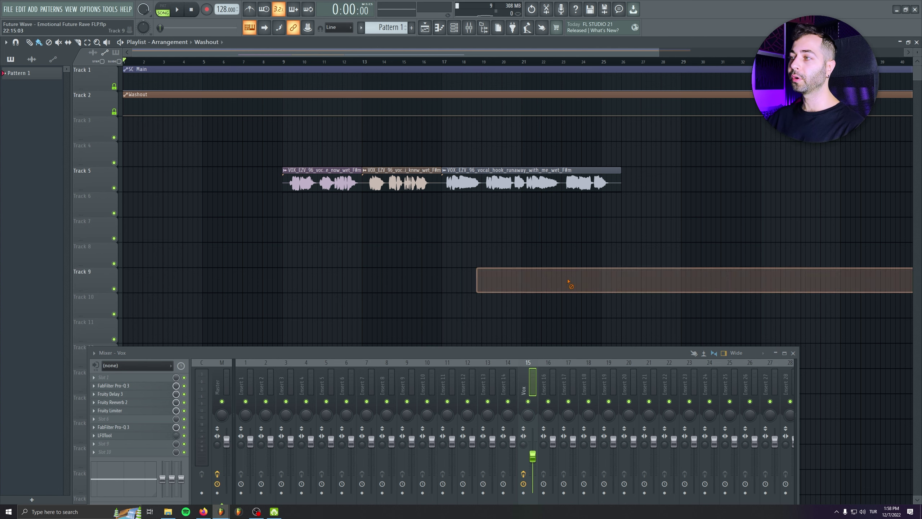
scroll(396, 227, down, 2)
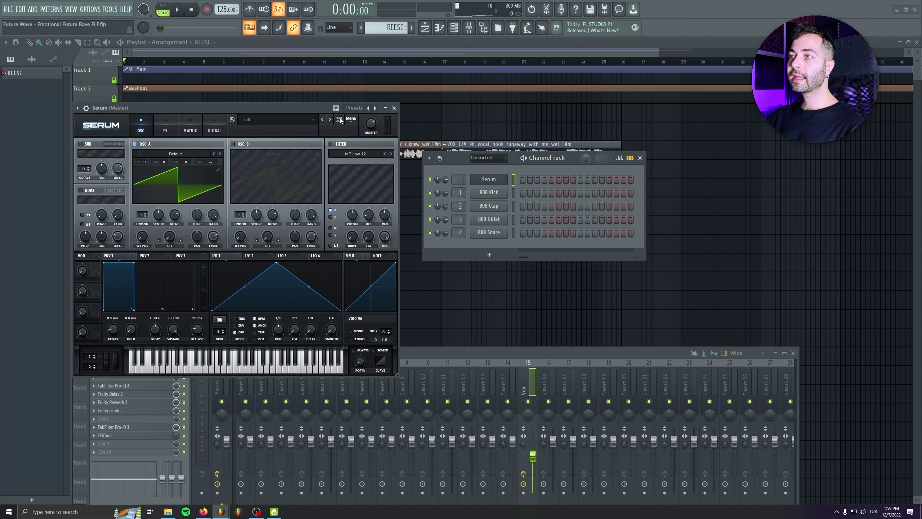
Load the preset BR - Alert from the Ofive. - Future Wave bank into Serum.
drag(223, 103, 281, 162)
click(301, 179)
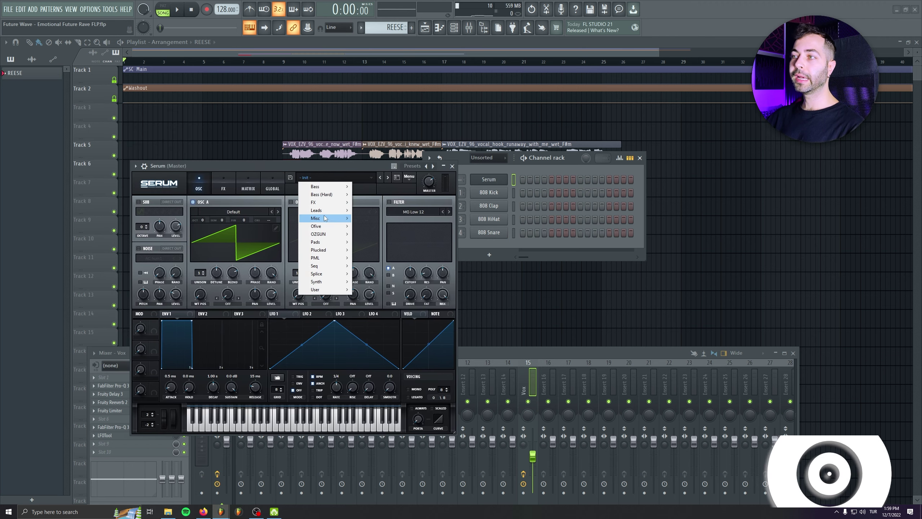
mouse_move(324, 228)
mouse_move(418, 242)
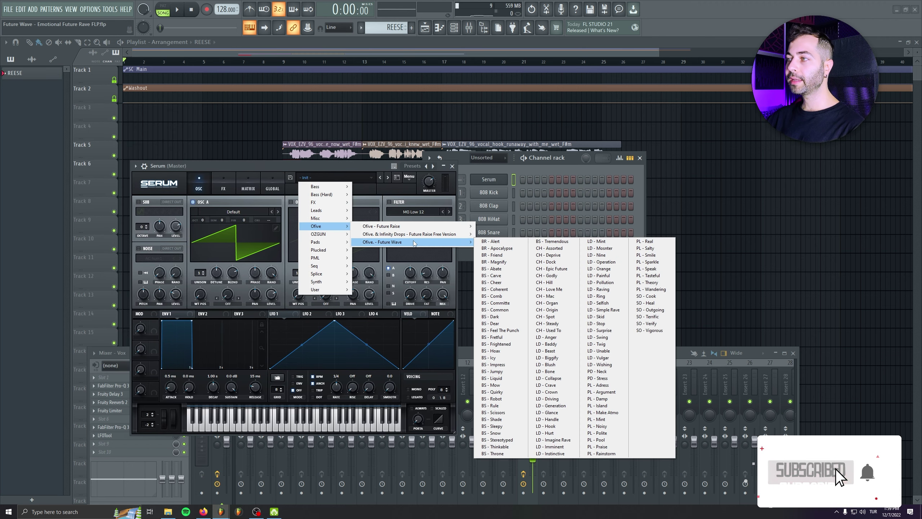
click(516, 242)
drag(354, 170, 348, 238)
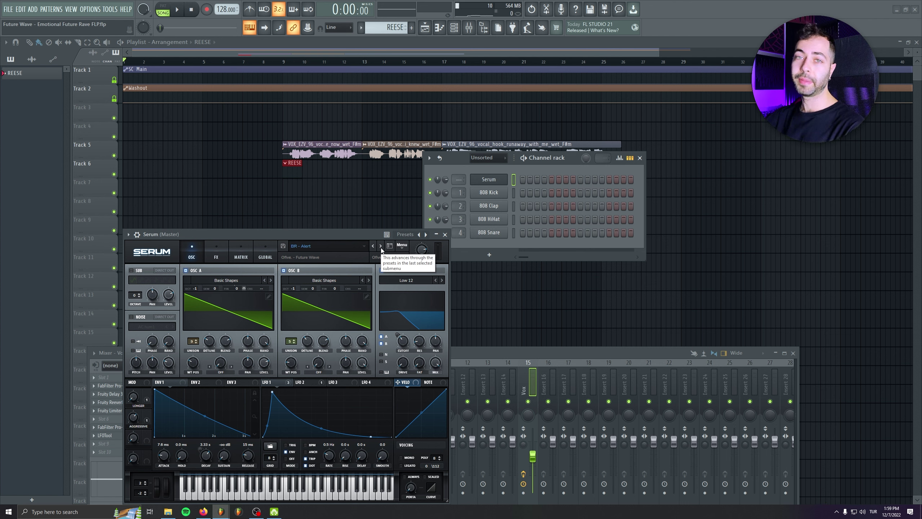
Audition the Future Wave presets one after another, from BR - Alert to BS - Coherent.
key(b)
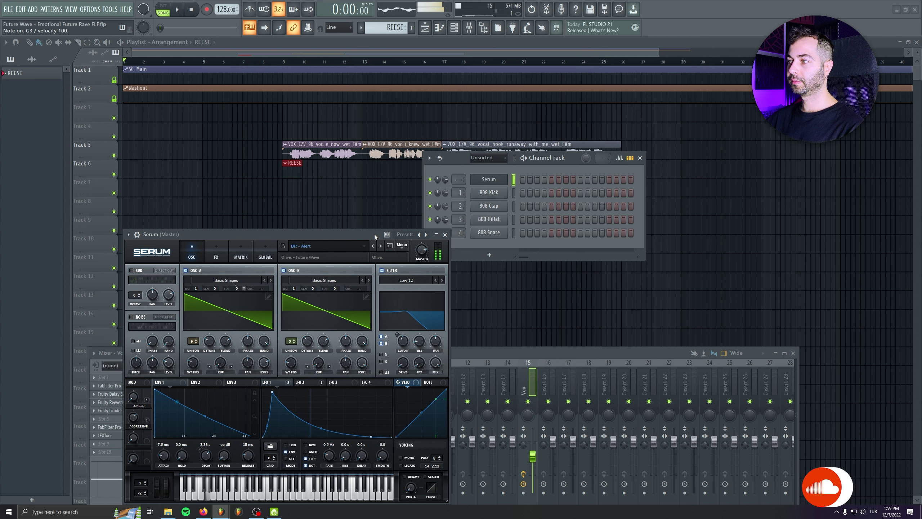
click(380, 246)
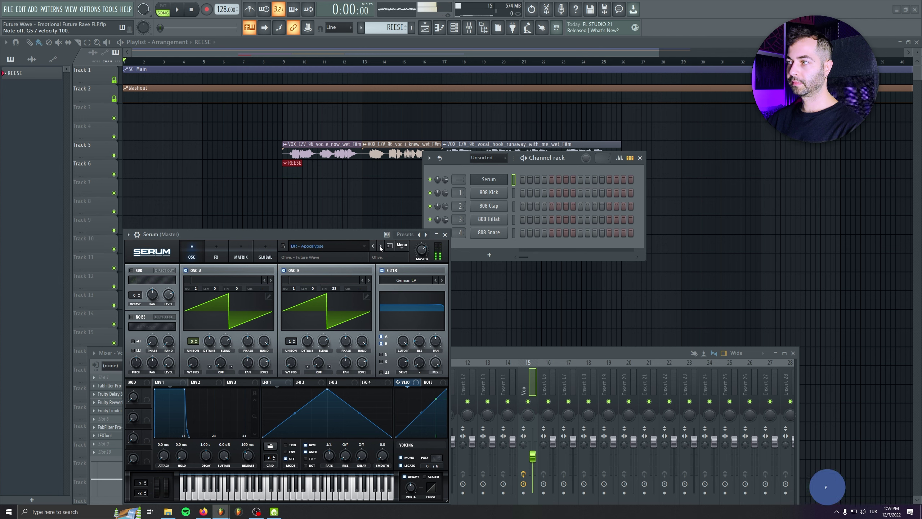
click(381, 246)
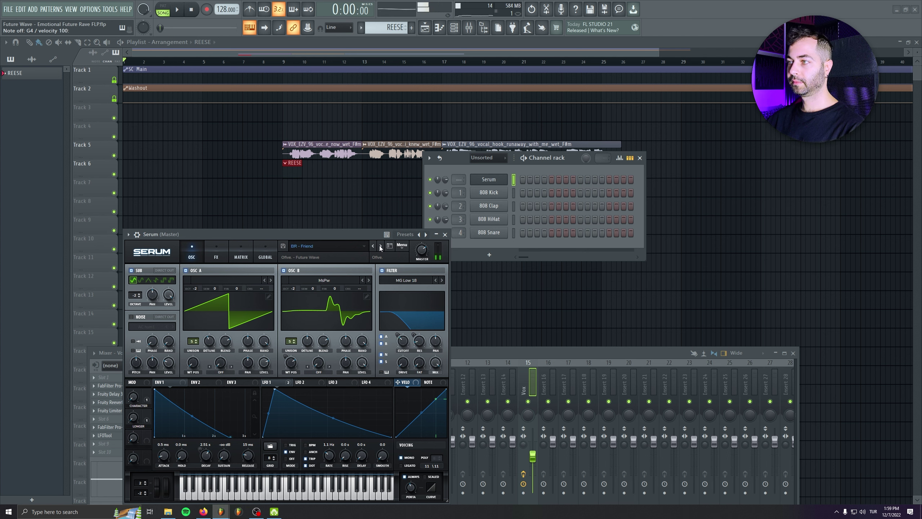
click(381, 246)
click(381, 246)
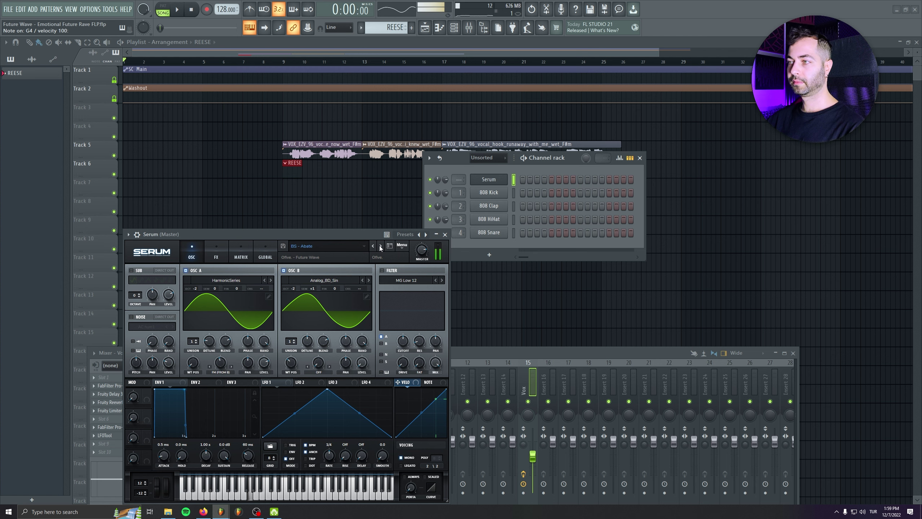
click(381, 246)
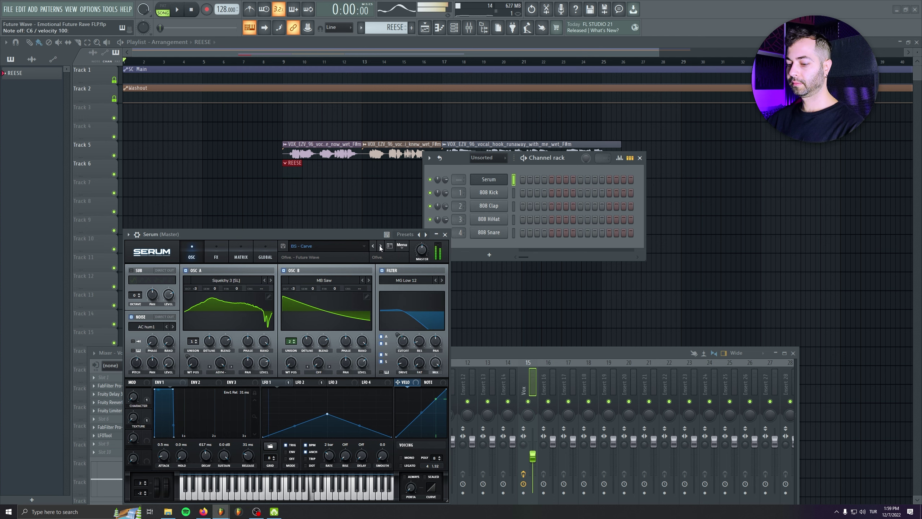
click(381, 247)
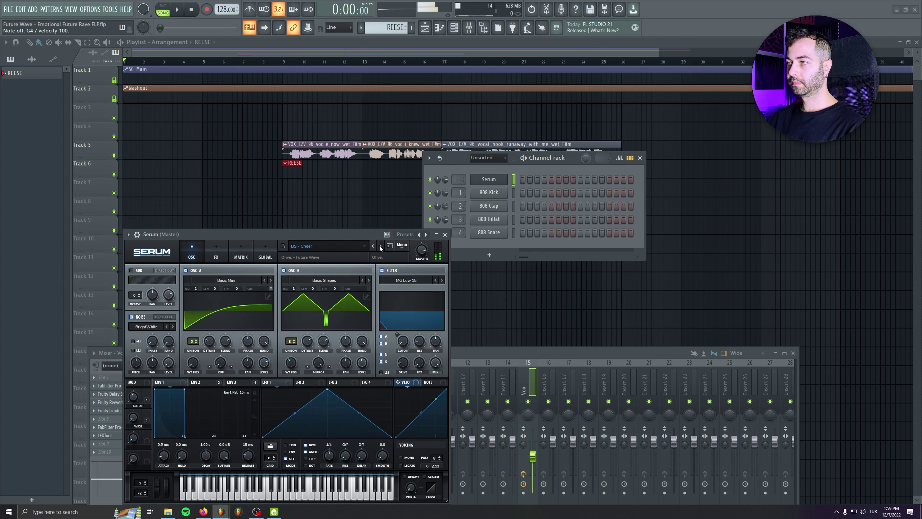
click(381, 247)
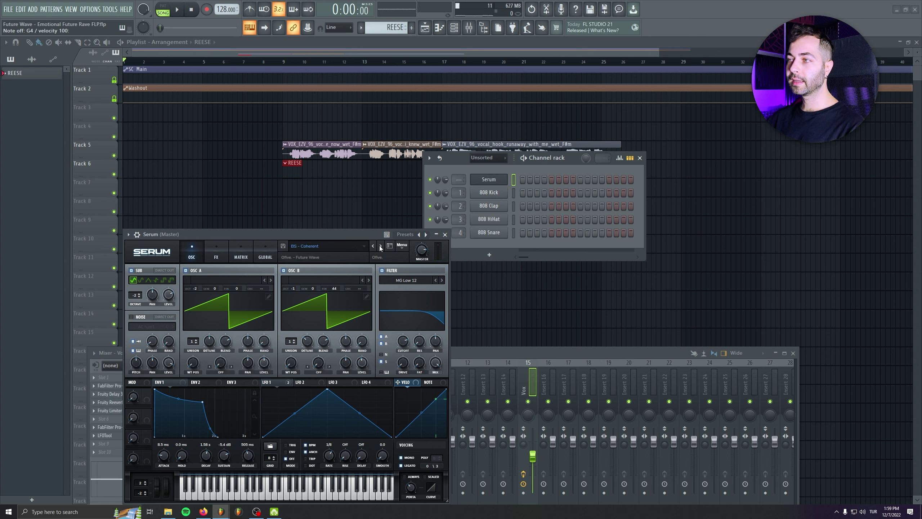
Continue auditioning the bass presets past BS - Coherent and load BS - Fretful.
click(381, 247)
click(380, 246)
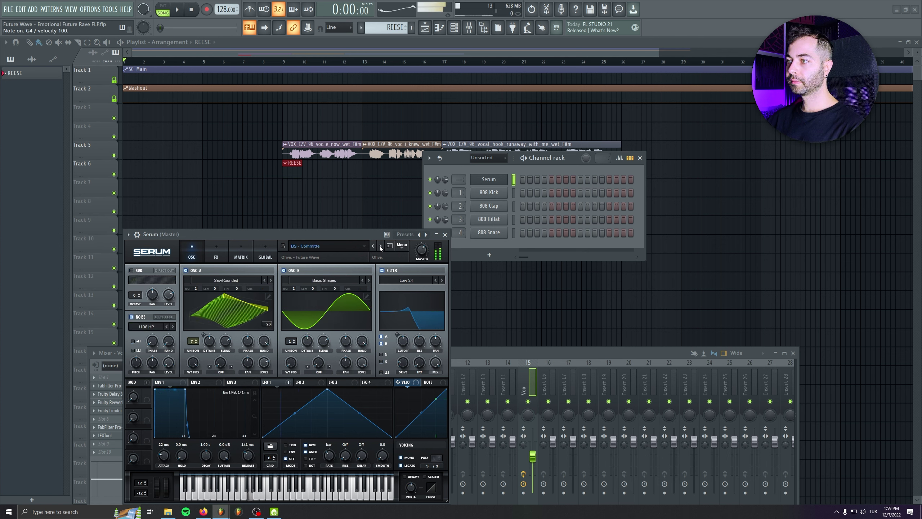
click(381, 247)
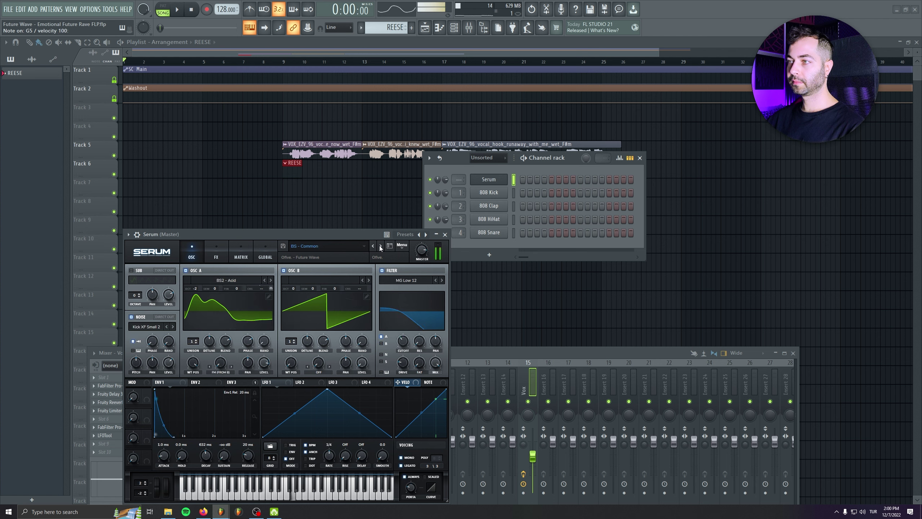
click(380, 247)
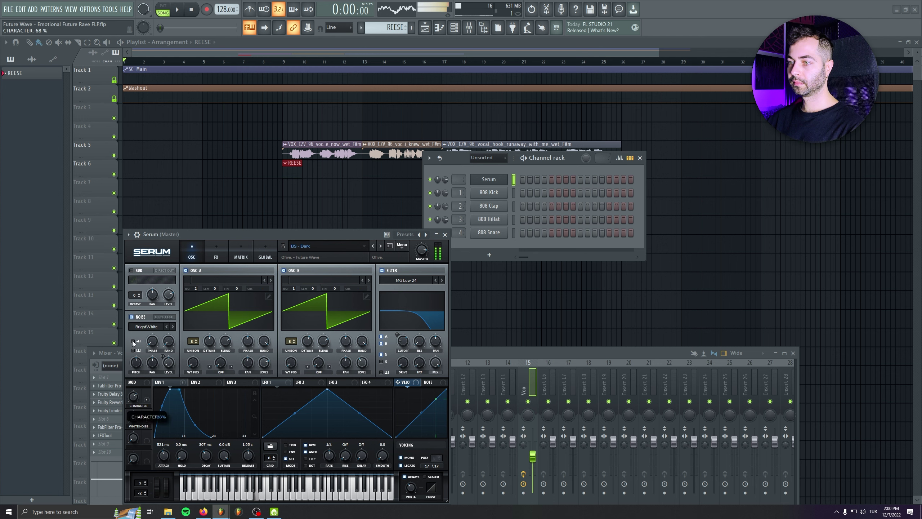
click(381, 247)
click(384, 359)
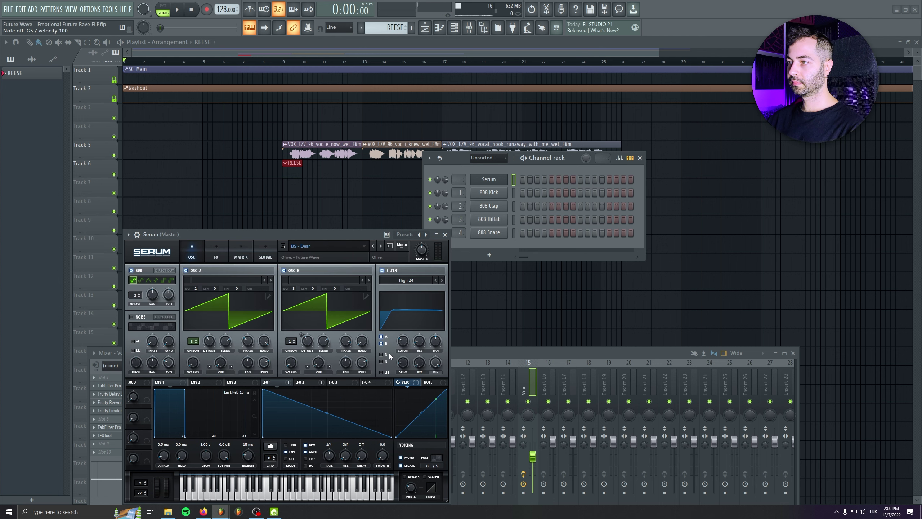
click(384, 246)
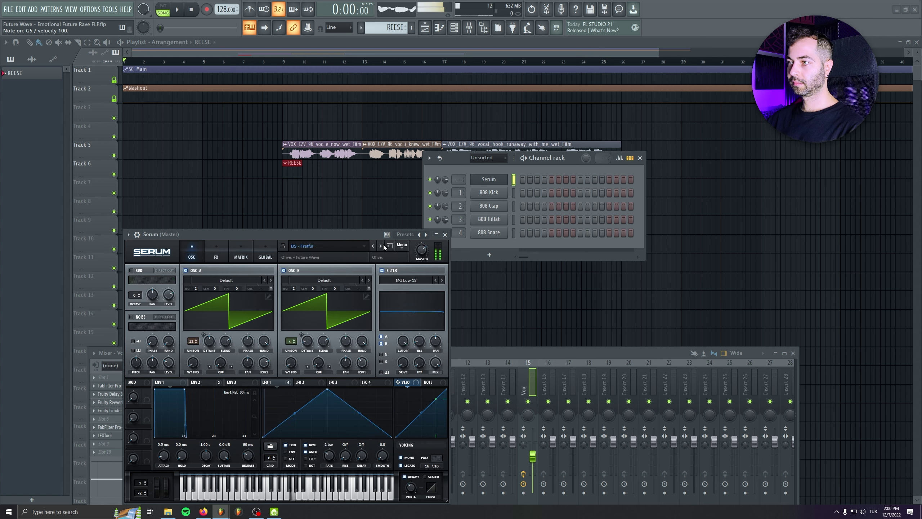
scroll(422, 246, down, 2)
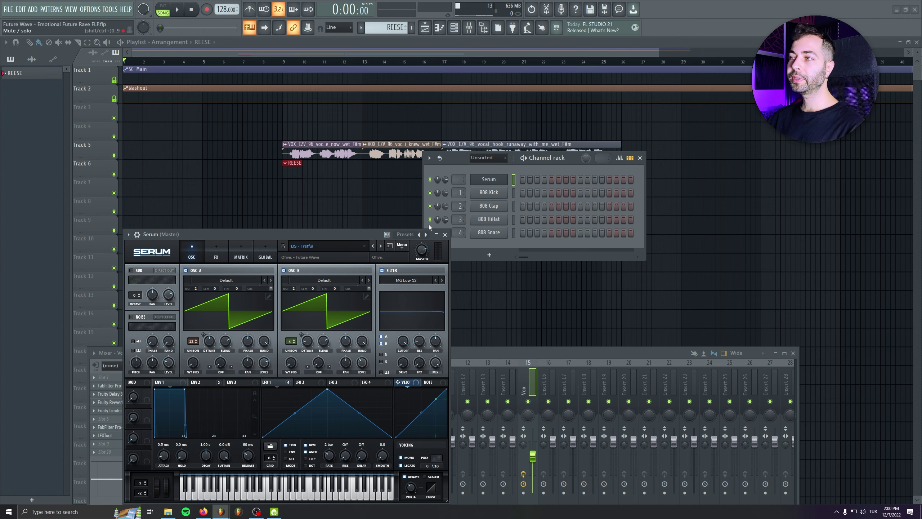
Close the Serum window and open the Serum channel's piano roll.
click(445, 234)
right_click(496, 179)
click(523, 179)
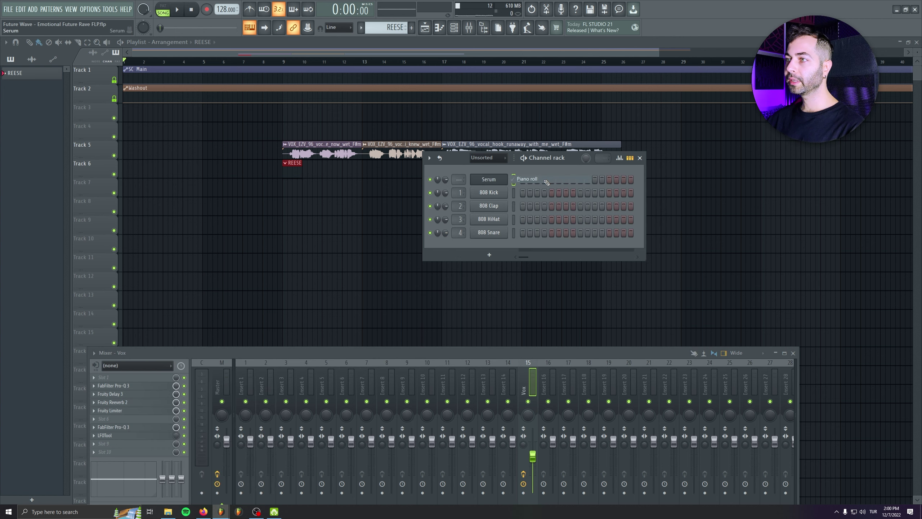
Set the piano roll's scale highlighting to root note G and Minor Natural (Aeolian), and close the piano roll.
click(6, 42)
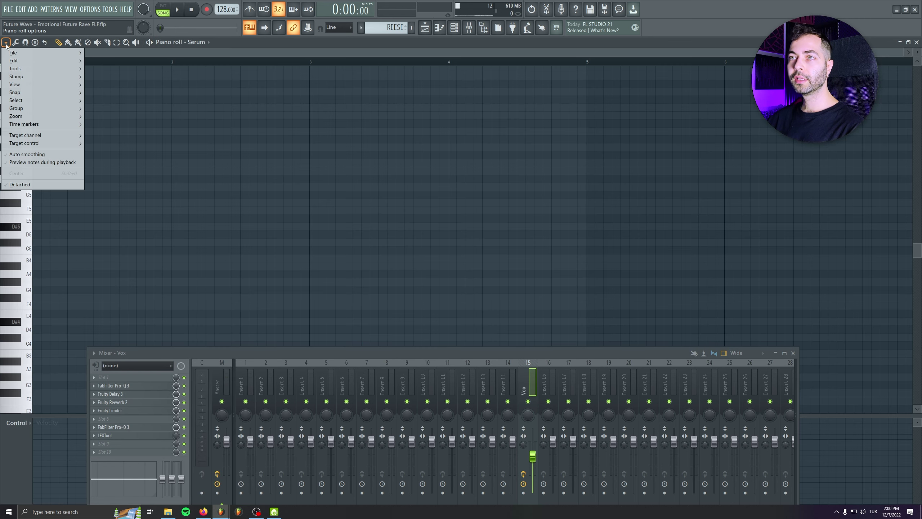
mouse_move(17, 100)
mouse_move(16, 85)
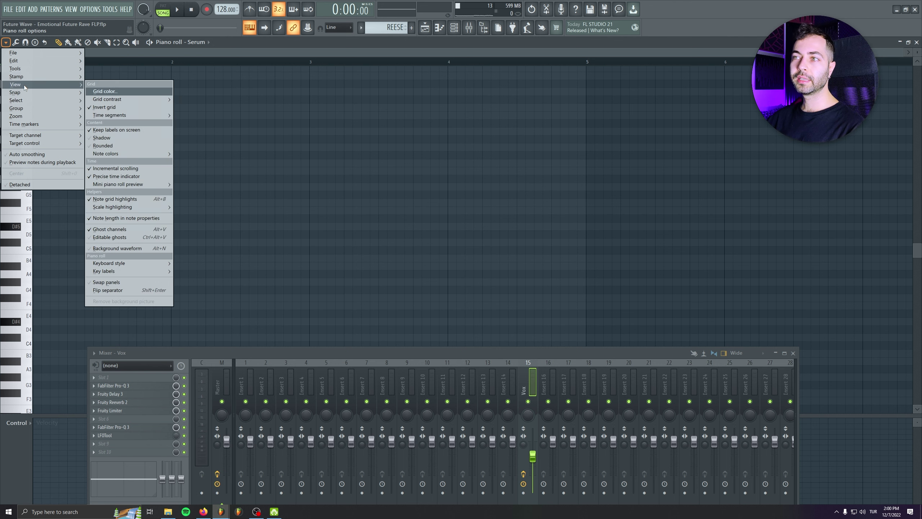
mouse_move(128, 208)
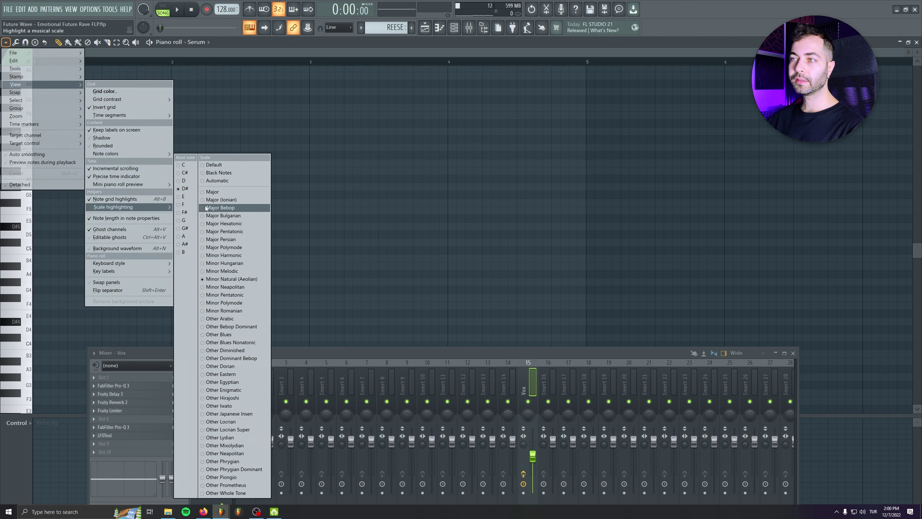
click(187, 220)
click(231, 280)
key(Escape)
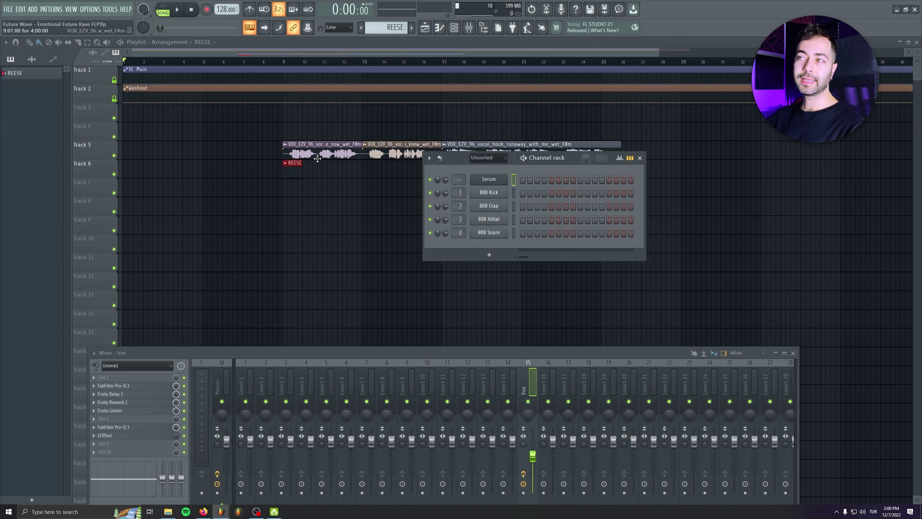
Reopen the Serum piano roll and place a two-bar D#5 note at the start of bar 1.
click(490, 177)
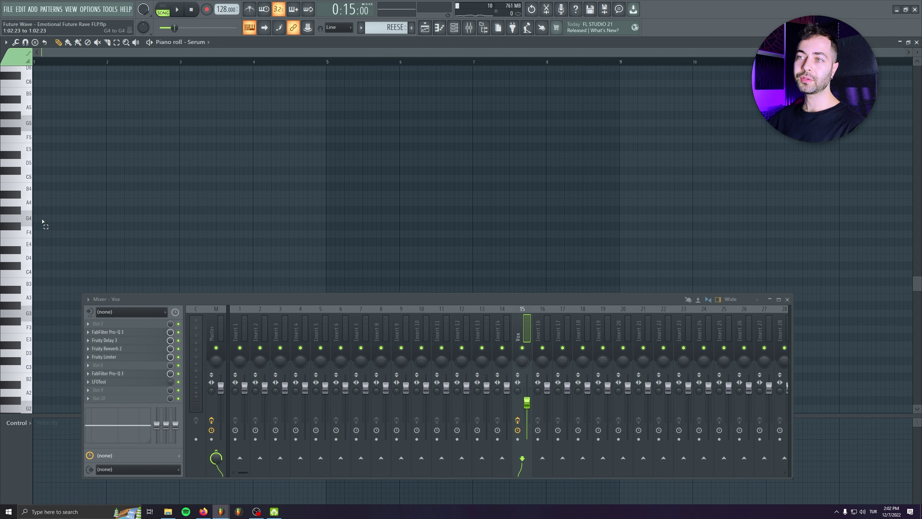
drag(42, 219, 193, 219)
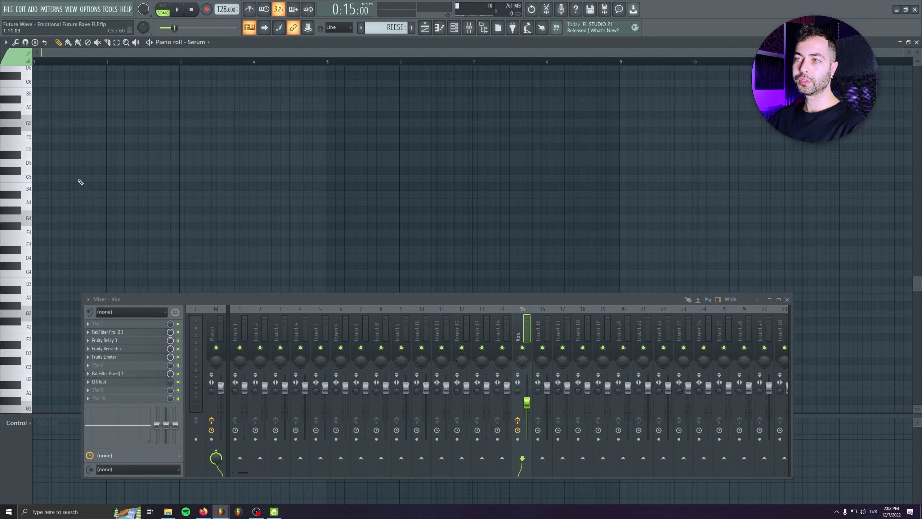
drag(81, 161, 134, 166)
drag(32, 159, 152, 159)
drag(110, 168, 307, 168)
scroll(307, 168, up, 1)
click(45, 167)
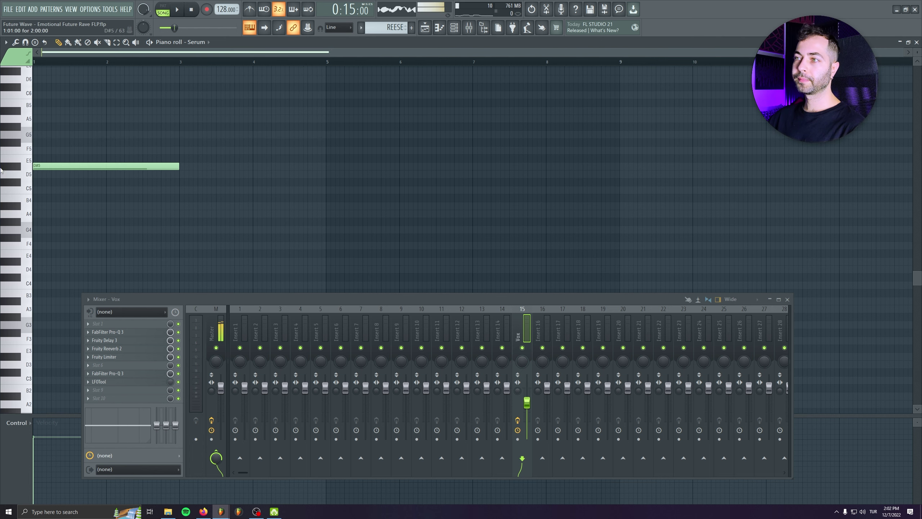
scroll(194, 170, down, 2)
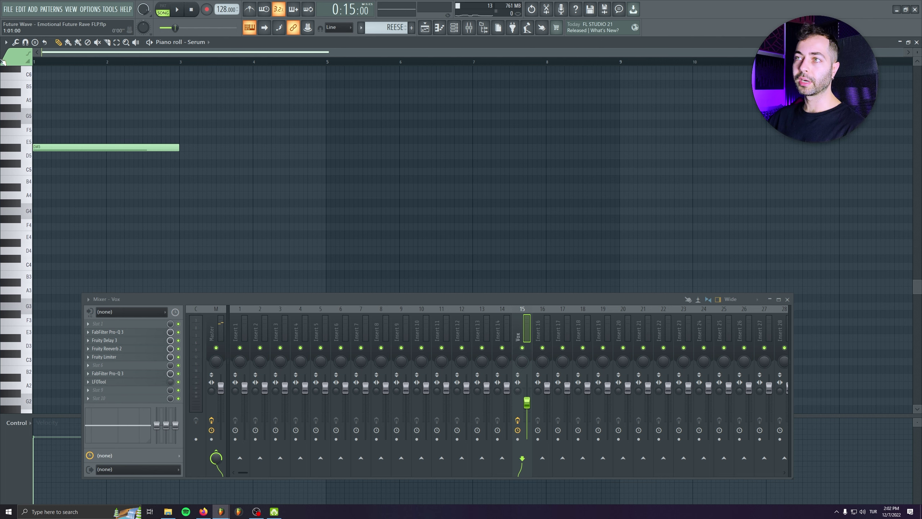
Extend the bassline with two-bar notes G4, D#5 and G4 at bars 3, 5 and 7, and lower the bar 5 note to C5.
key(space)
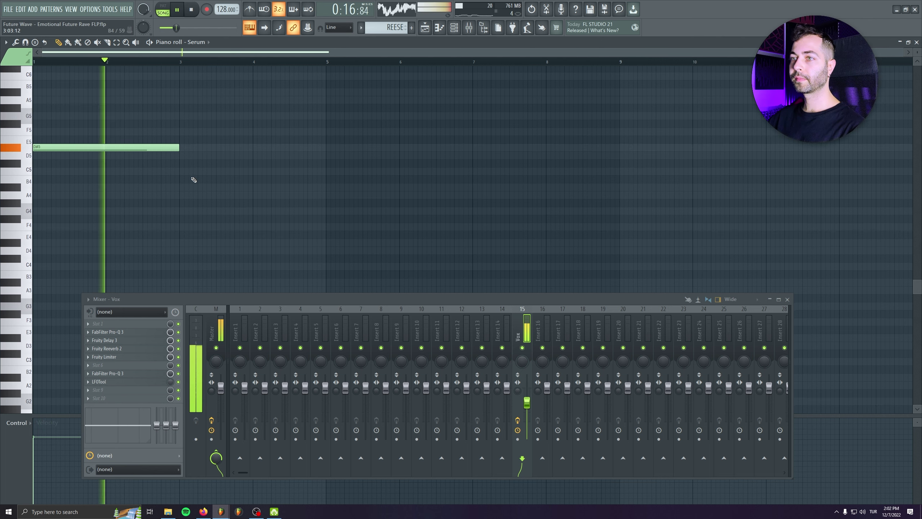
click(184, 210)
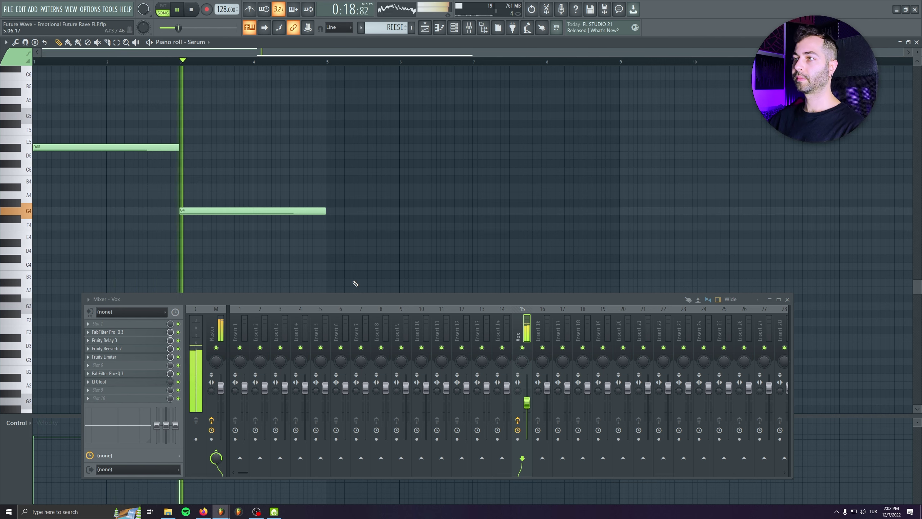
click(341, 147)
click(478, 212)
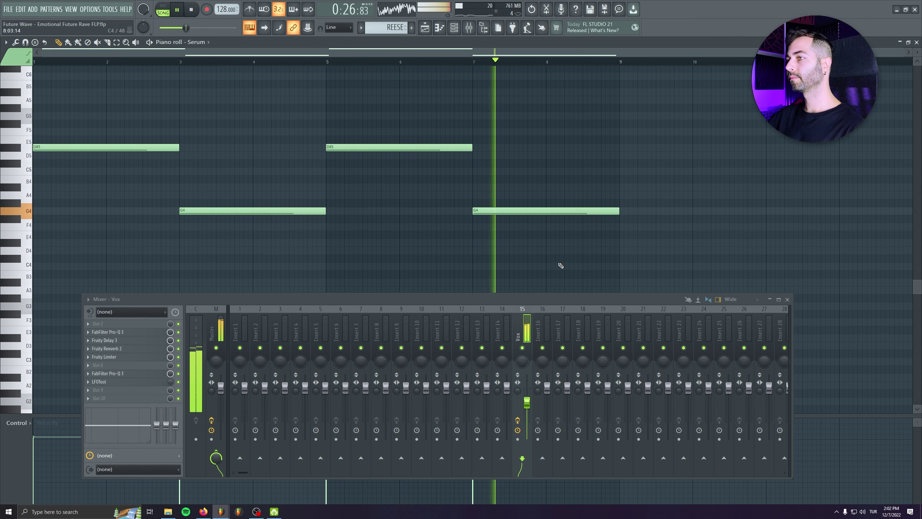
click(194, 10)
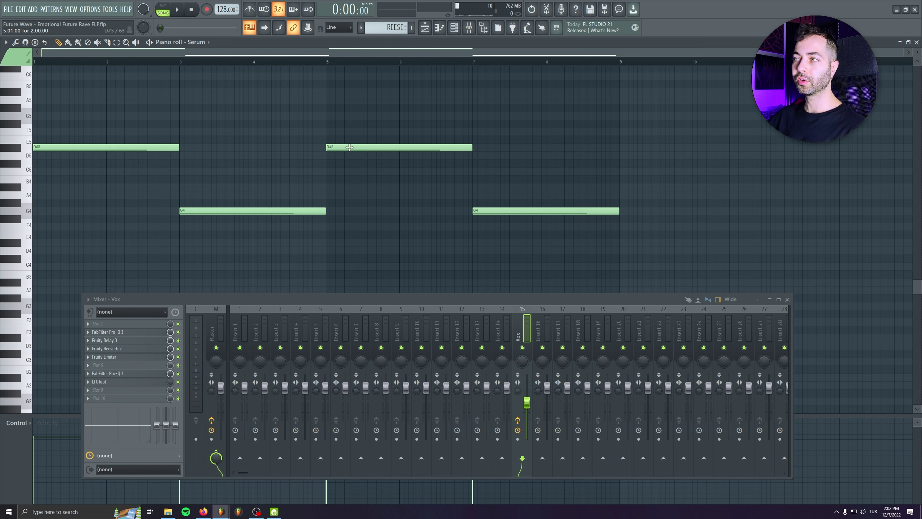
drag(350, 147, 350, 173)
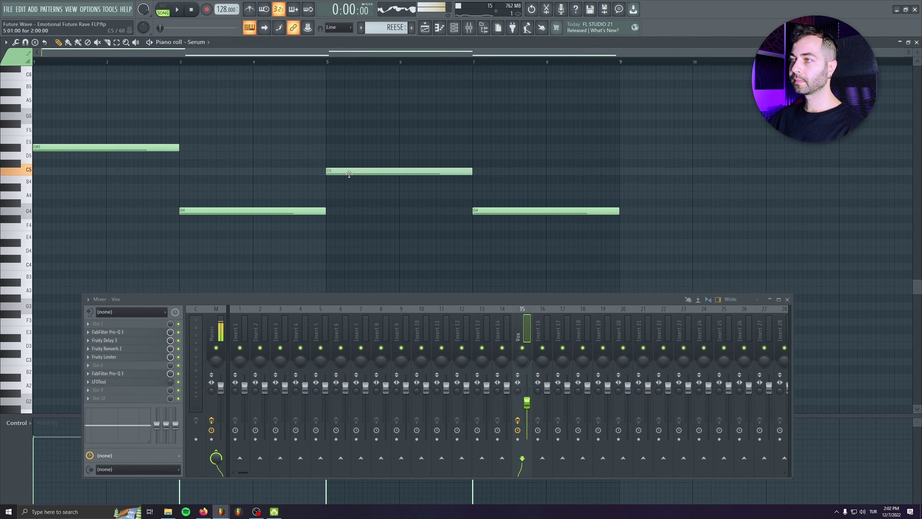
key(space)
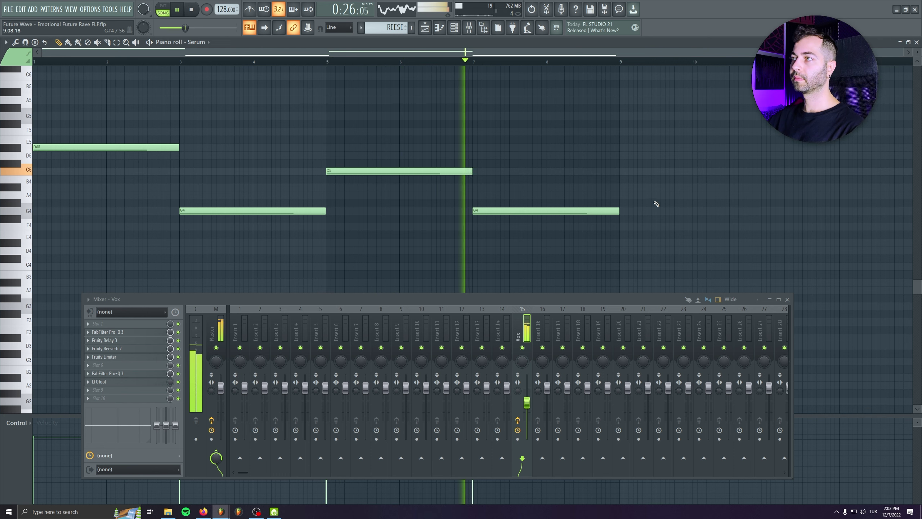
Route the Serum channel to mixer track 6, name that track REESE, and close the channel rack.
click(454, 28)
scroll(457, 179, up, 6)
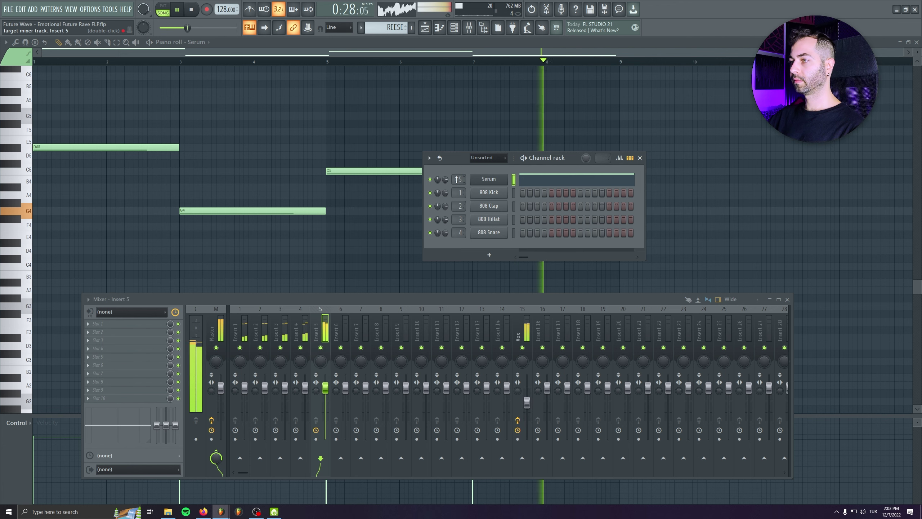
middle_click(342, 332)
text(r)
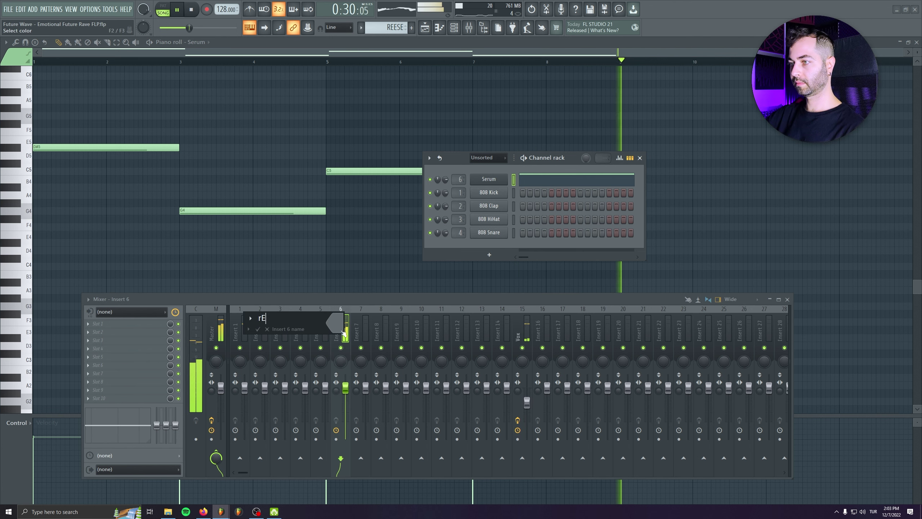
text(eese)
key(Return)
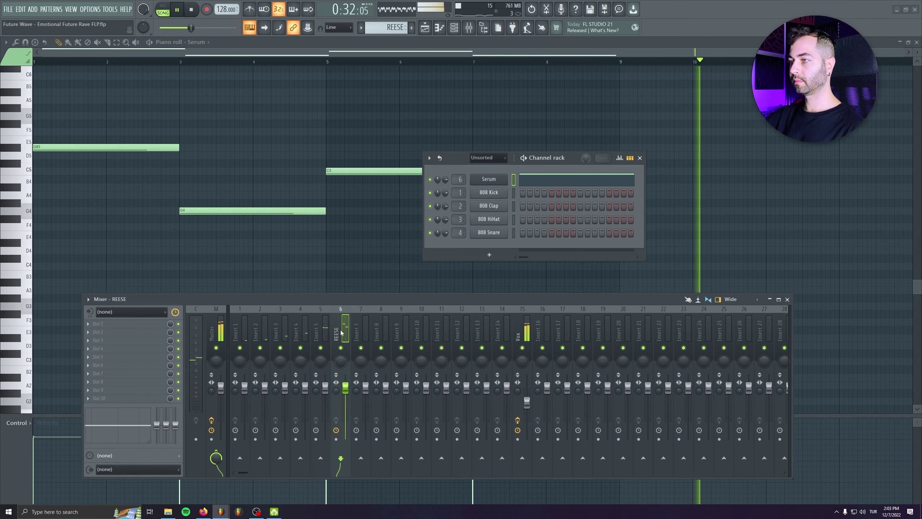
key(space)
key(F6)
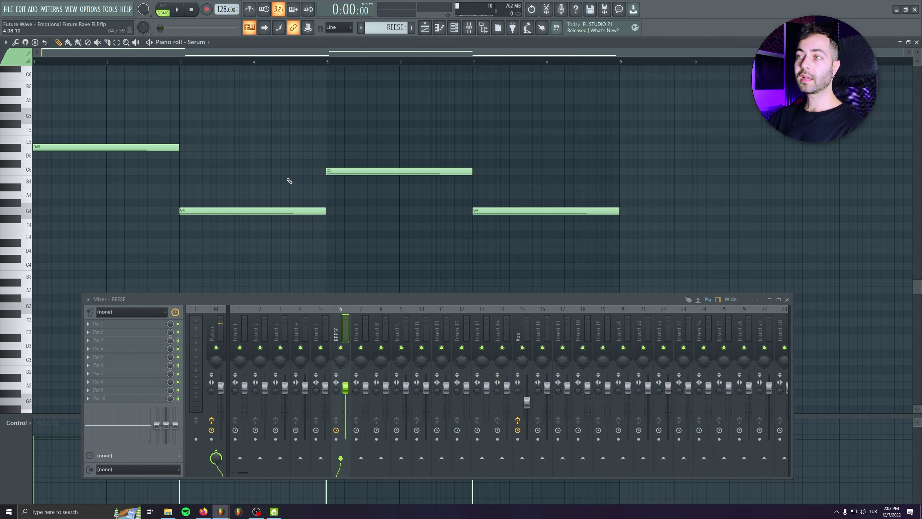
Duplicate the REESE pattern clip to bar 17 in the playlist and load Fruity Blood Overdrive on the REESE mixer track.
key(F7)
key(F6)
mouse_move(295, 175)
mouse_down()
mouse_move(470, 181)
mouse_move(455, 180)
mouse_up()
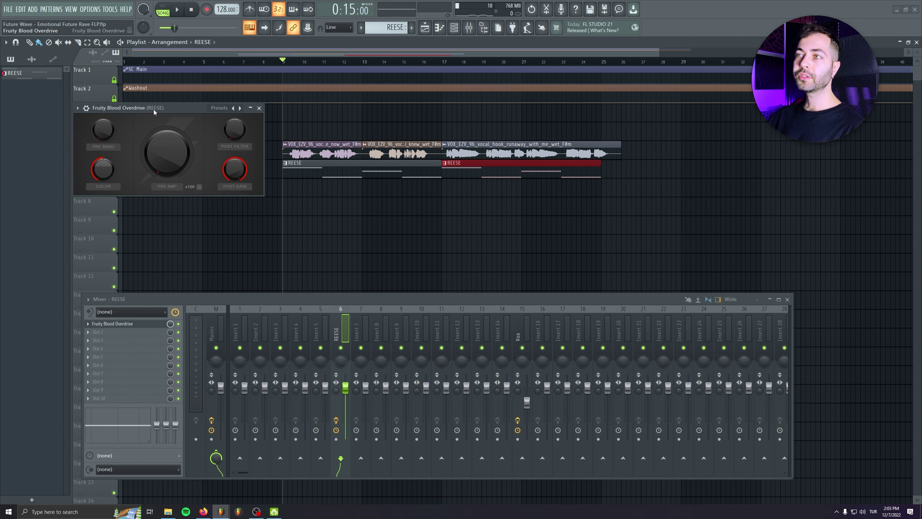
Set the Fruity Blood Overdrive pre amp to about 0.19 and audition the REESE track in solo.
drag(155, 109, 171, 145)
drag(184, 200, 183, 178)
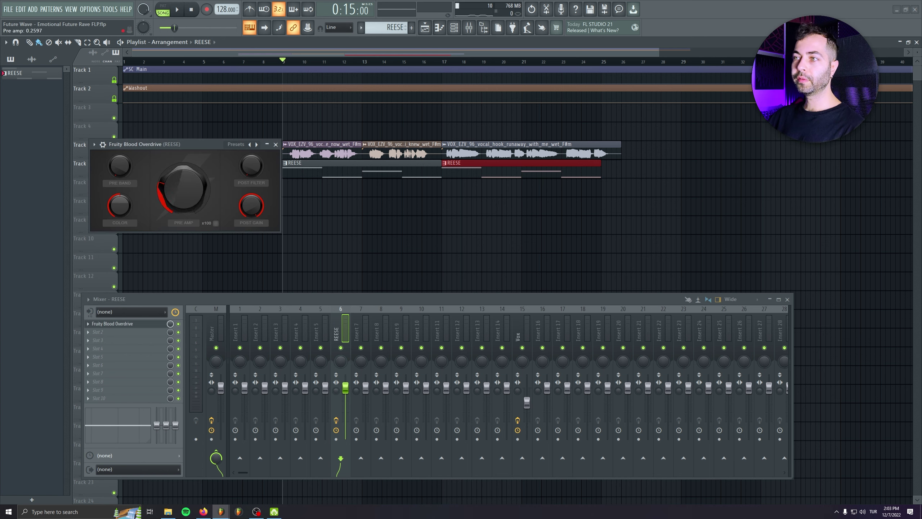
key(space)
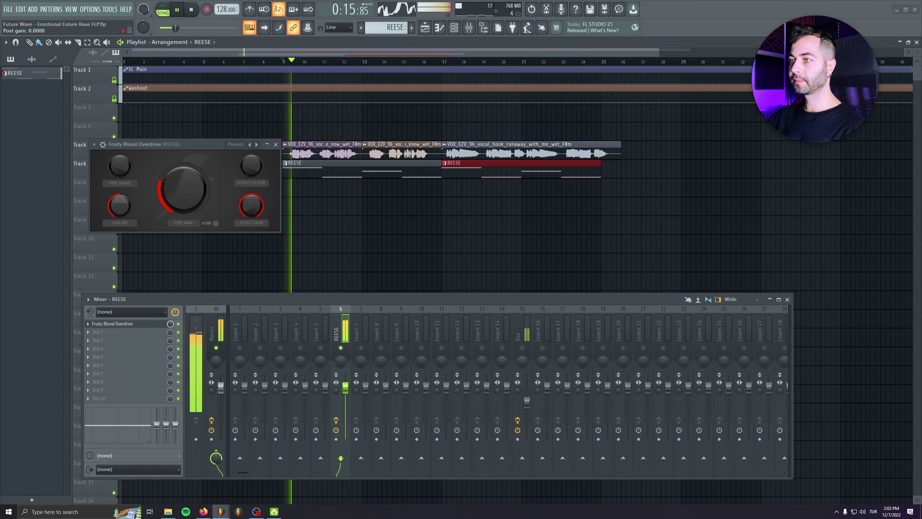
key(space)
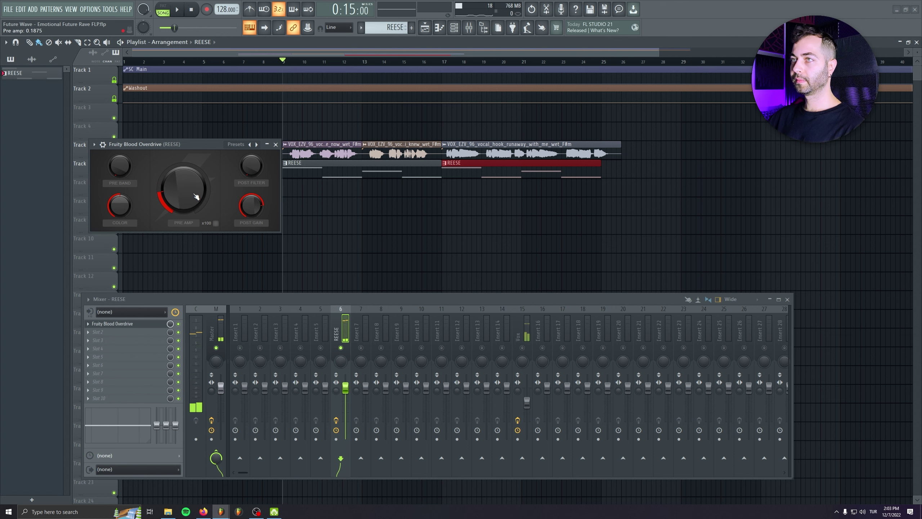
Add Fruity parametric EQ 2 to the REESE track and make band 7 a Steep 8 low pass at about 1016 Hz.
click(130, 335)
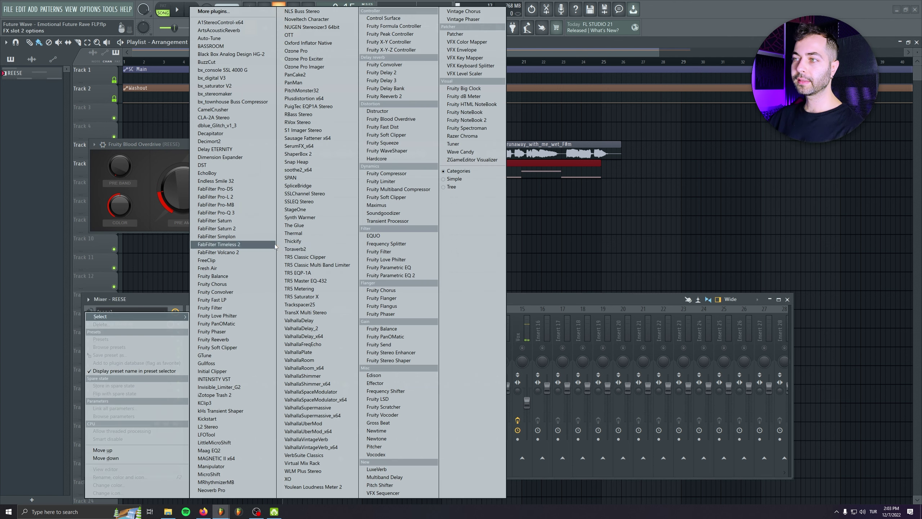
click(275, 244)
right_click(276, 196)
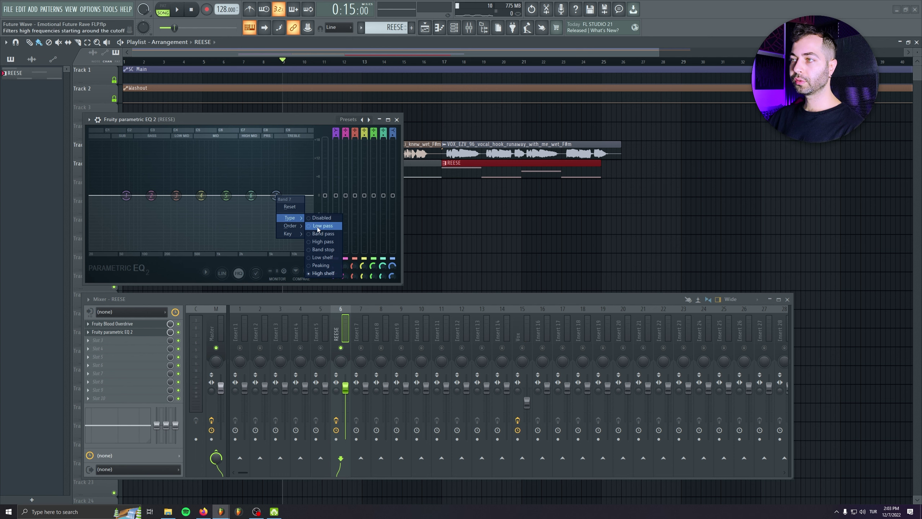
click(319, 225)
drag(275, 197, 216, 196)
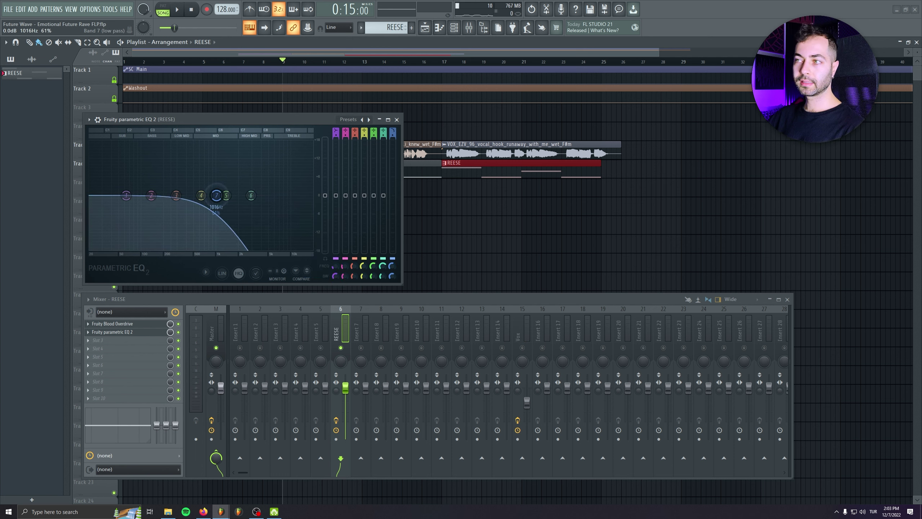
right_click(216, 196)
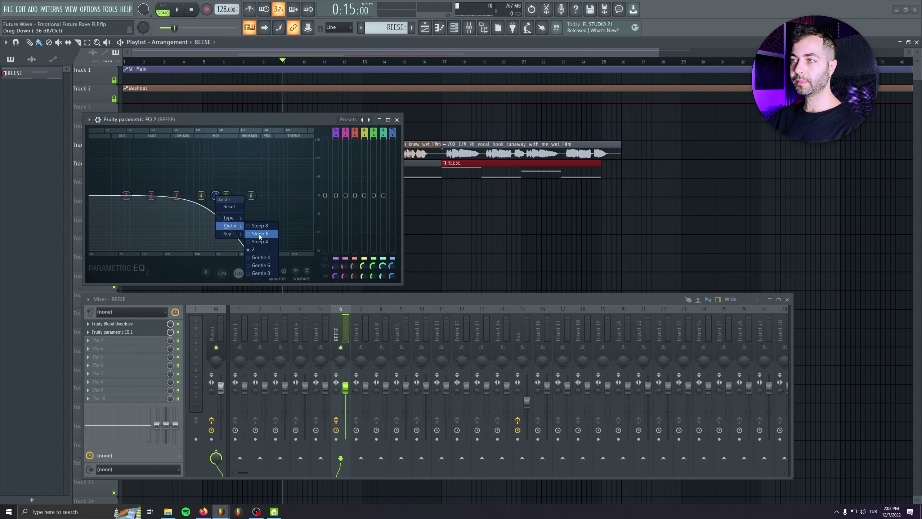
click(259, 226)
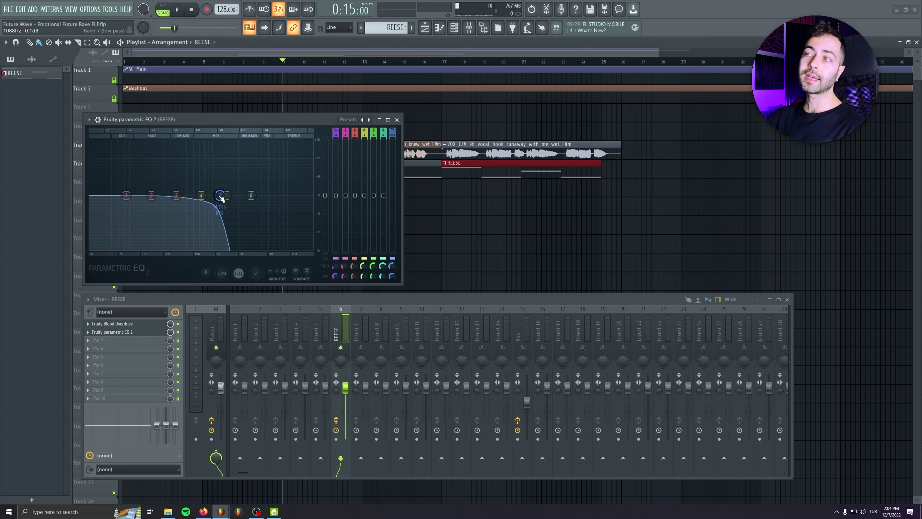
Lower the band 7 low-pass cutoff to about 766 Hz during playback, and unsolo the REESE track to hear it with the vocal.
key(space)
drag(219, 196, 210, 196)
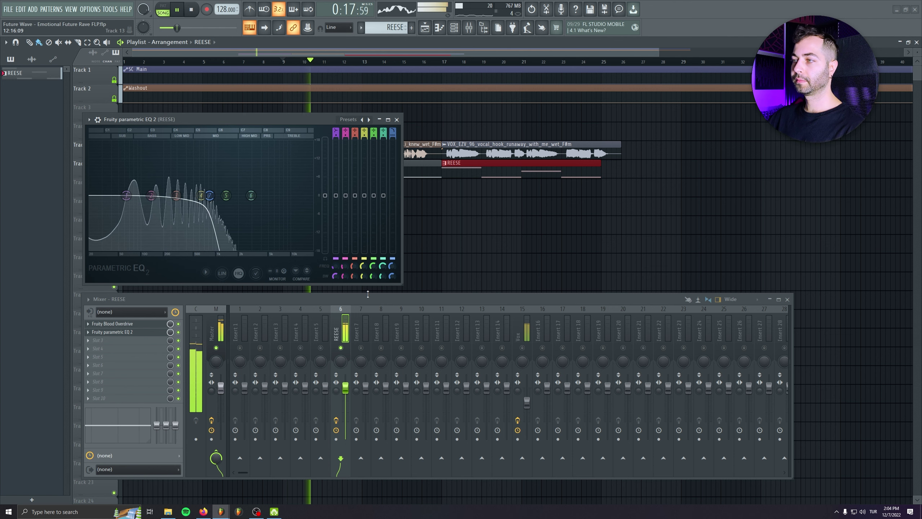
click(386, 303)
key(s)
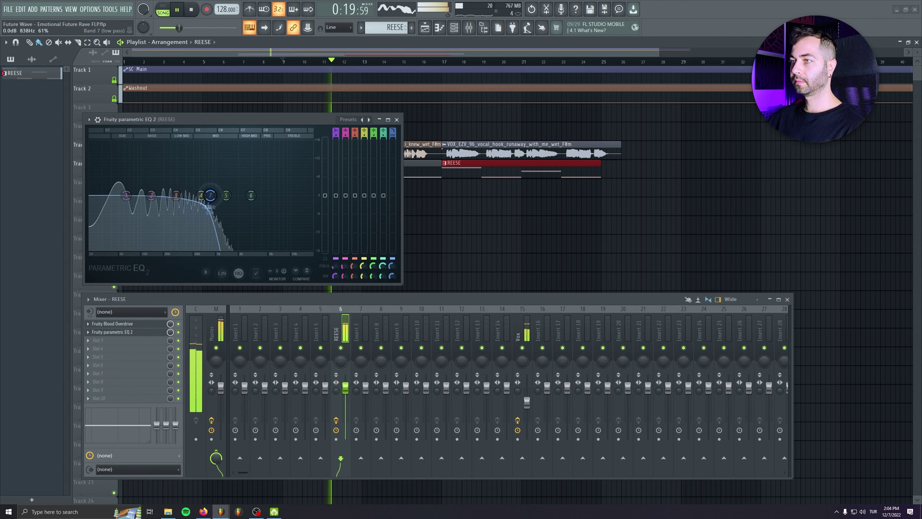
drag(213, 196, 206, 196)
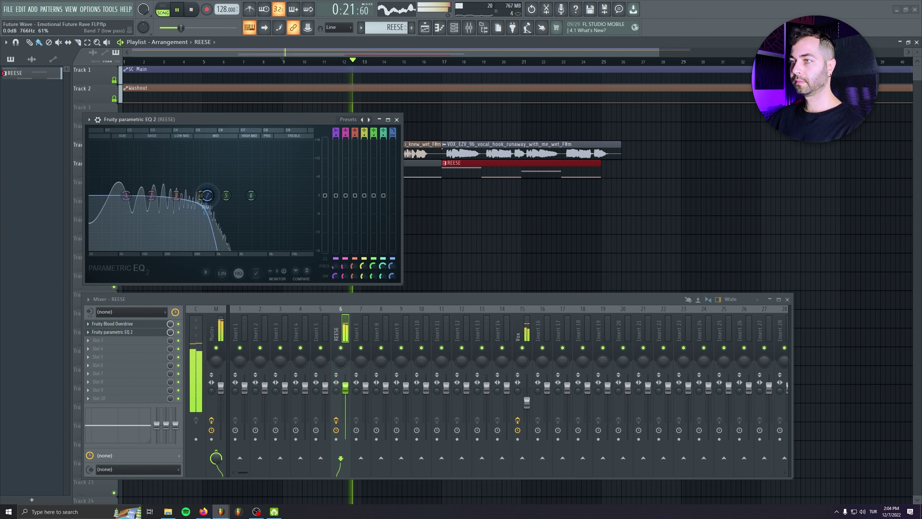
Lower the REESE mixer track's volume to -2.5 dB during playback, checking the Serum bass settings along the way.
drag(345, 387, 345, 392)
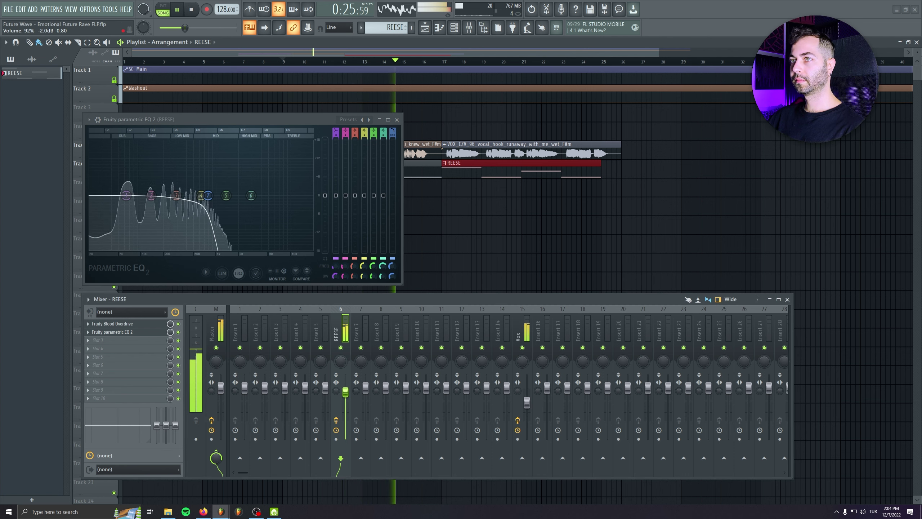
key(F6)
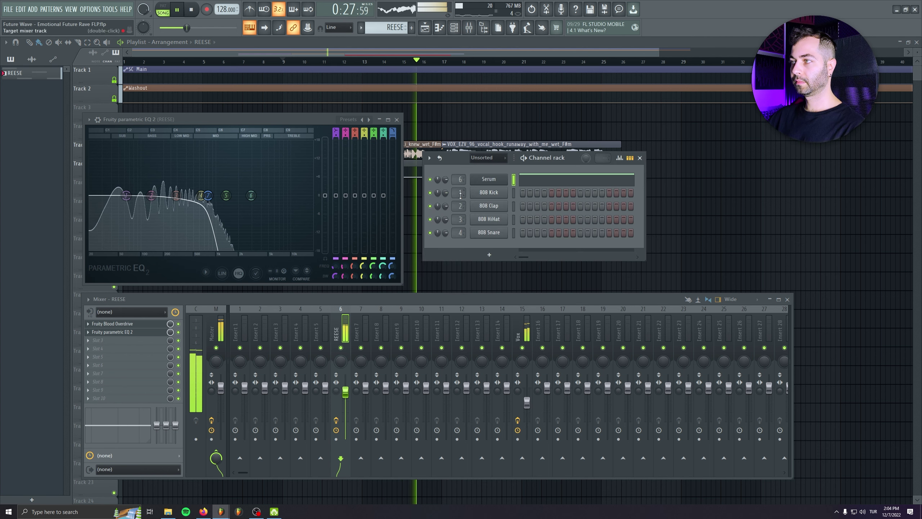
click(489, 179)
drag(350, 234, 323, 191)
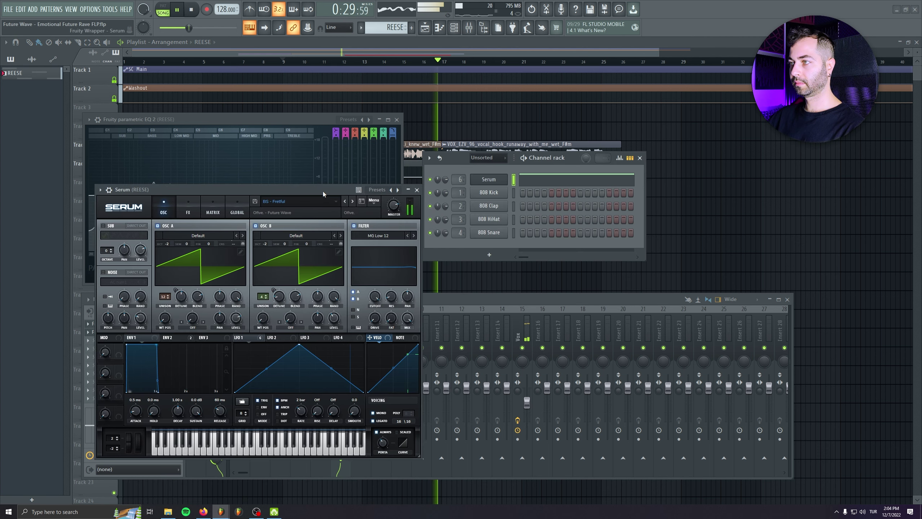
click(418, 190)
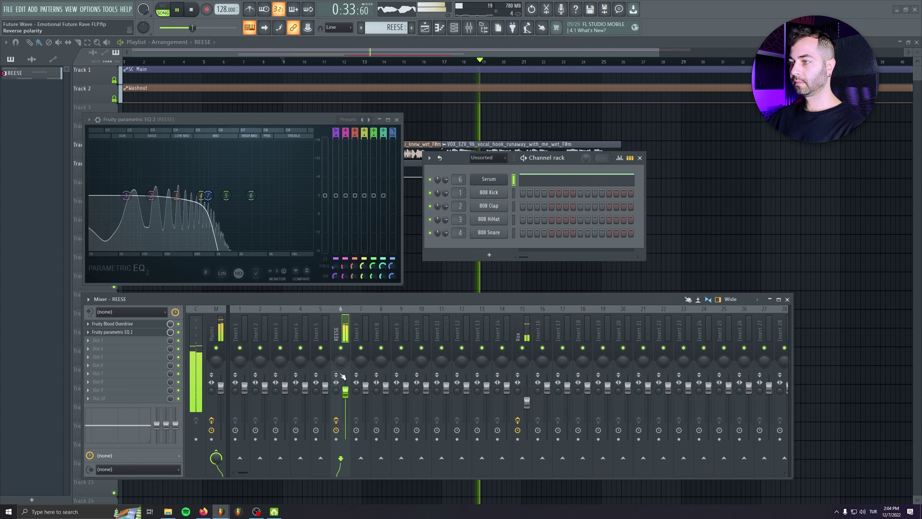
drag(345, 392, 345, 394)
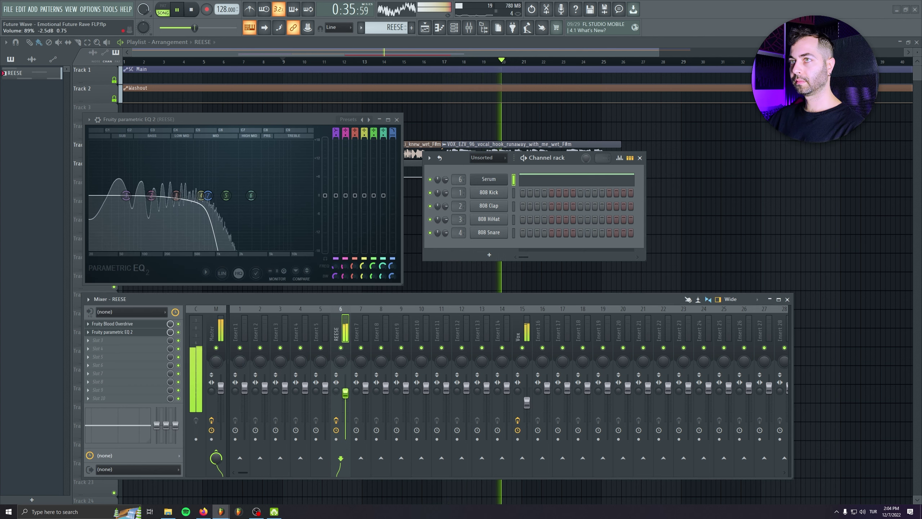
key(space)
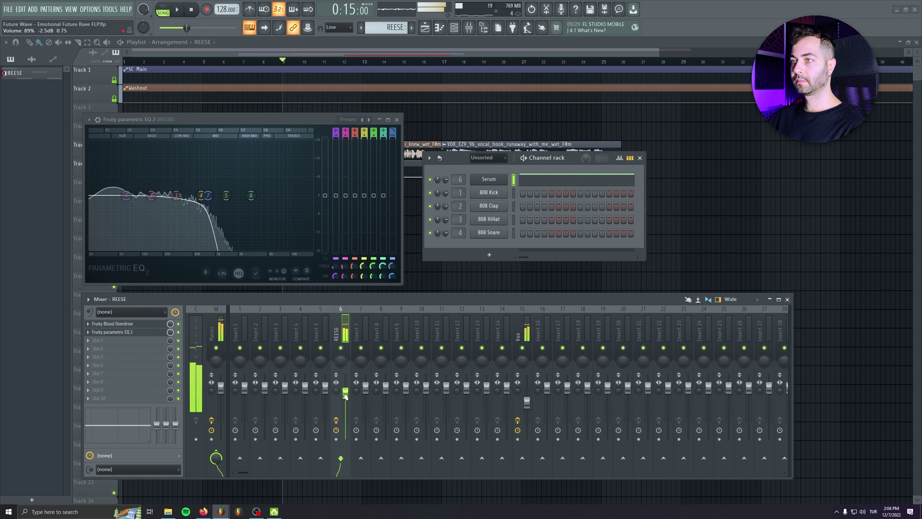
Close the parametric EQ, clone the Serum channel, and route the copy to mixer track 7.
click(397, 119)
right_click(505, 175)
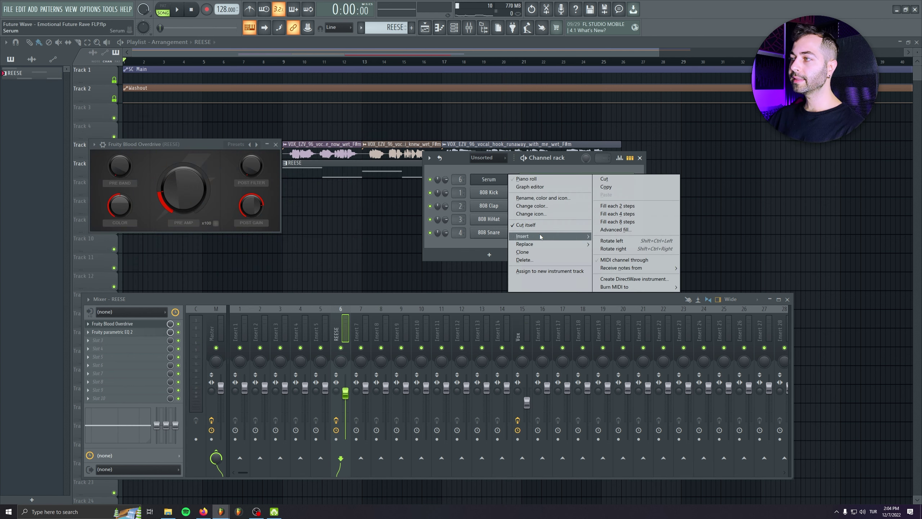
click(537, 253)
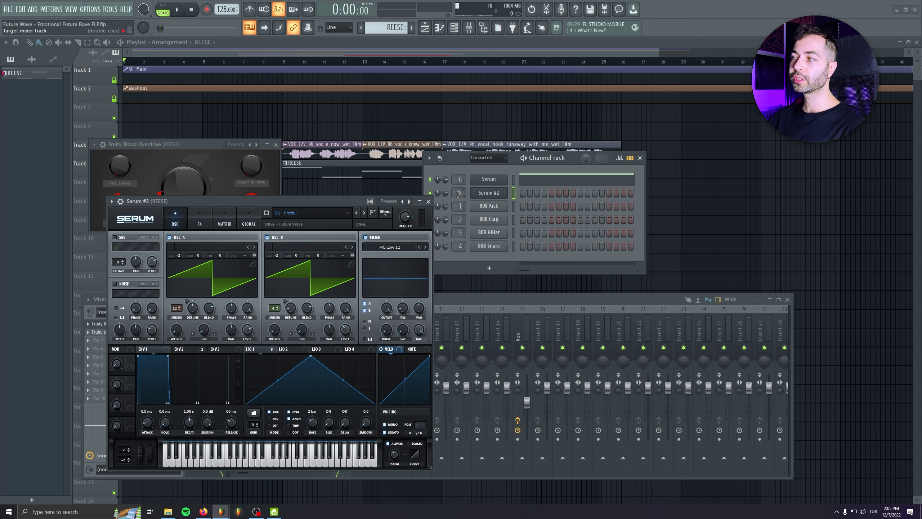
click(428, 201)
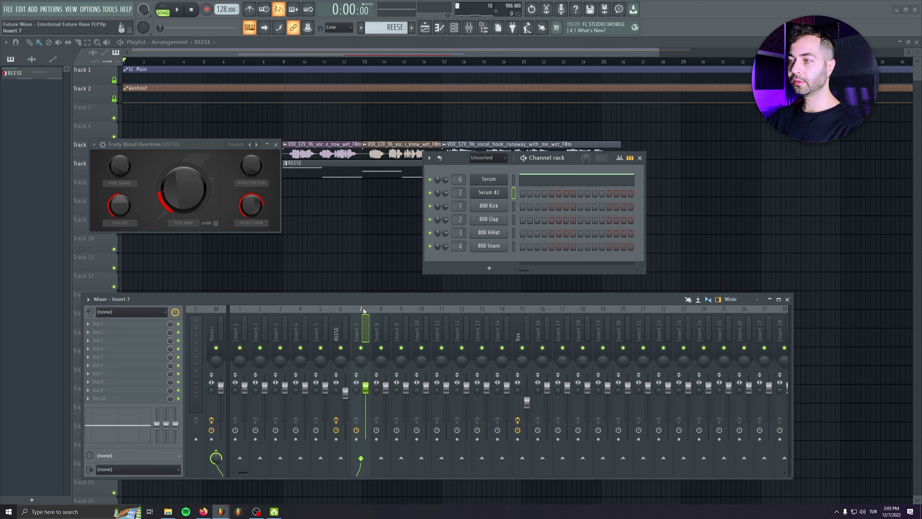
Name mixer track 7 and its channel CH, name the original channel REESE, and paste the bass notes into the CH channel.
key(F2)
text(c)
key(Return)
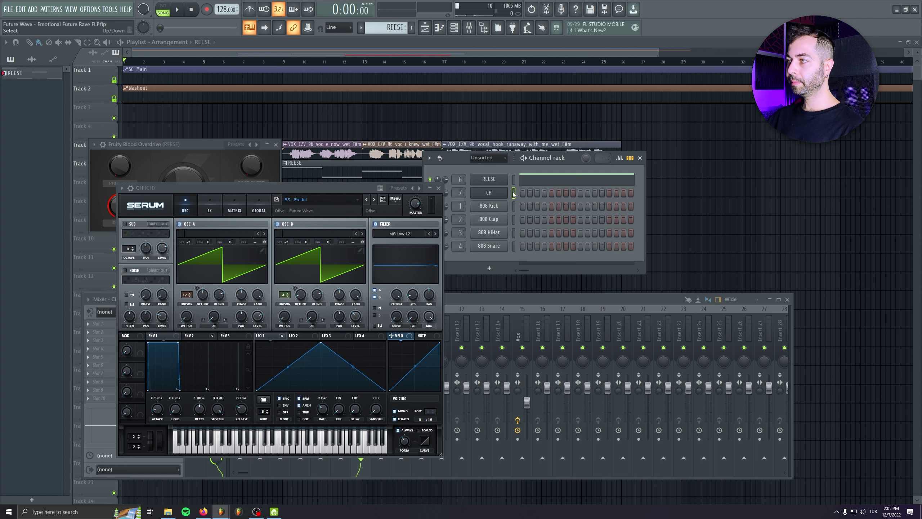
key(ctrl+v)
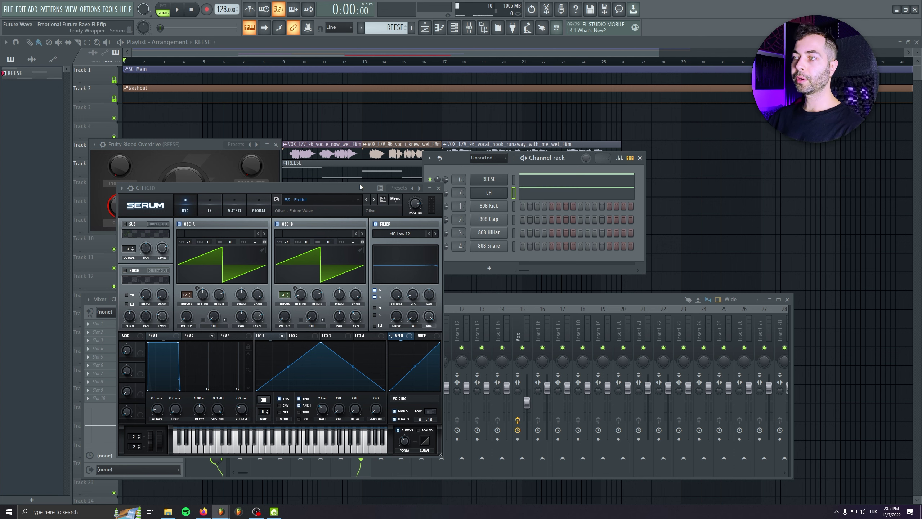
Load the CH - Assorted preset from the Ofive - Future Wave bank into the CH Serum and play the pattern.
drag(360, 187, 368, 162)
key(l)
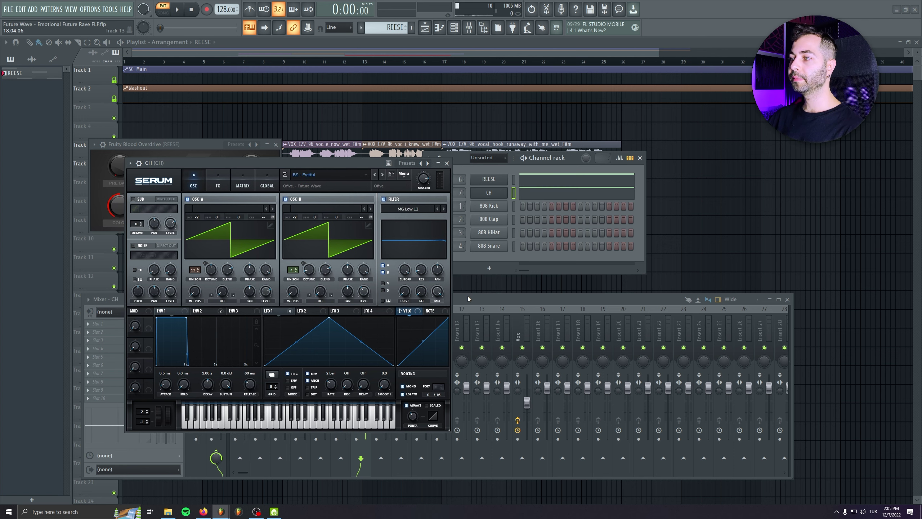
drag(467, 297, 490, 214)
drag(360, 163, 357, 151)
click(316, 163)
mouse_move(319, 211)
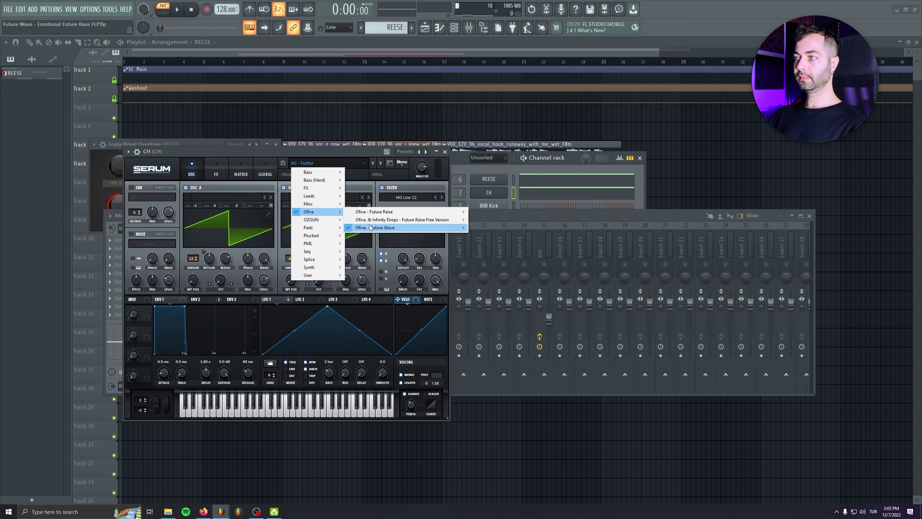
mouse_move(372, 228)
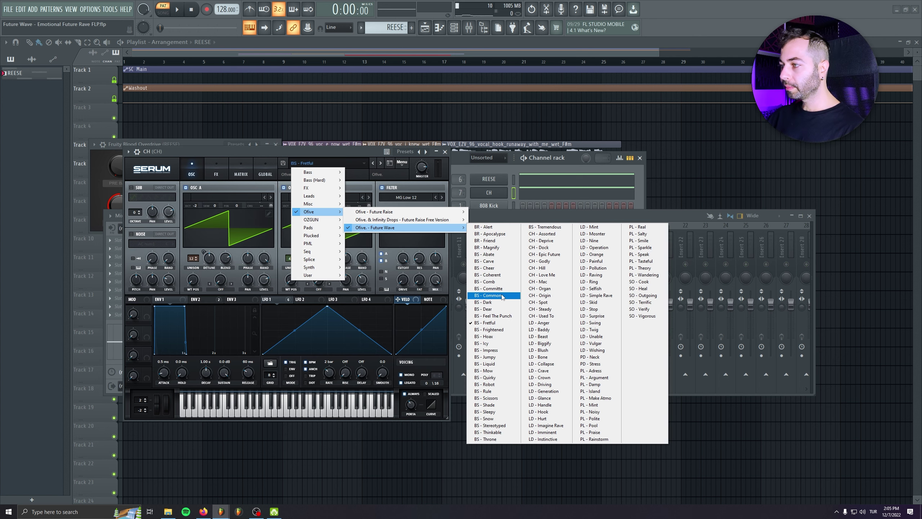
click(543, 233)
key(space)
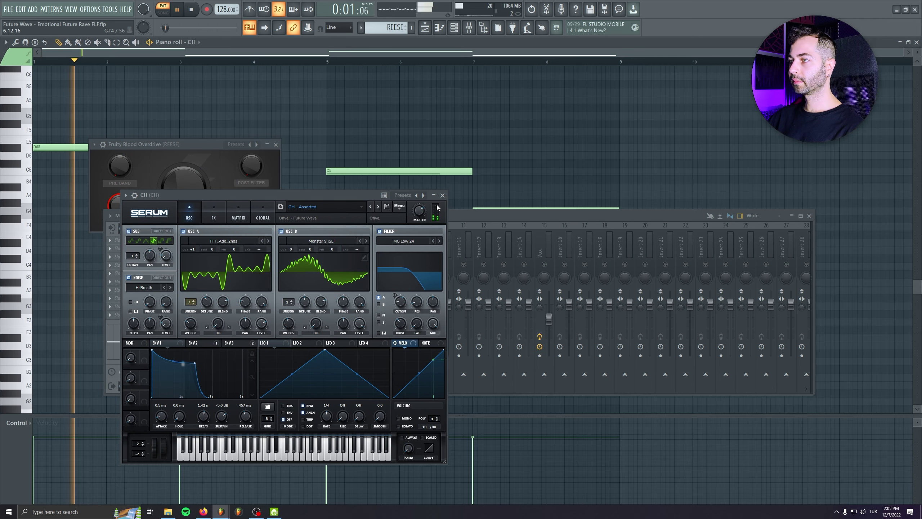
Audition the neighbouring Future Wave chord presets, settle on CH - Dock, and close the CH Serum.
key(F7)
drag(321, 198, 339, 178)
click(395, 186)
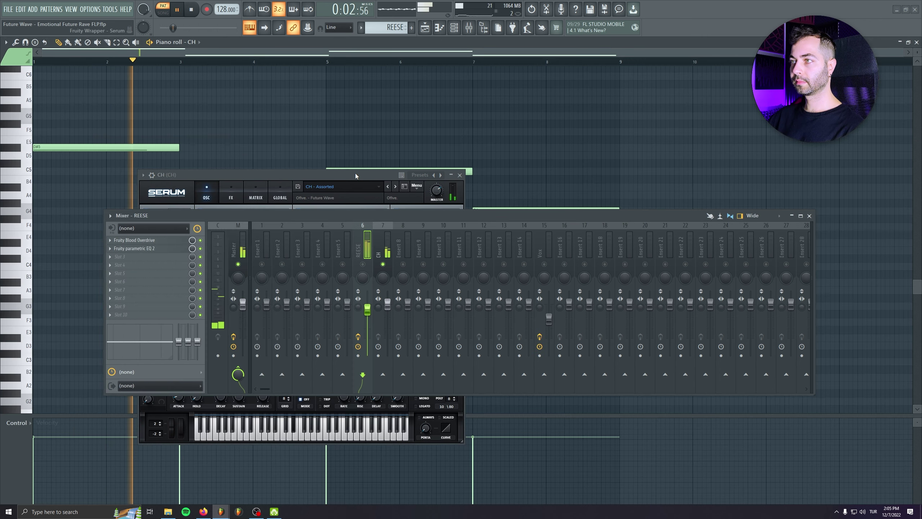
key(space)
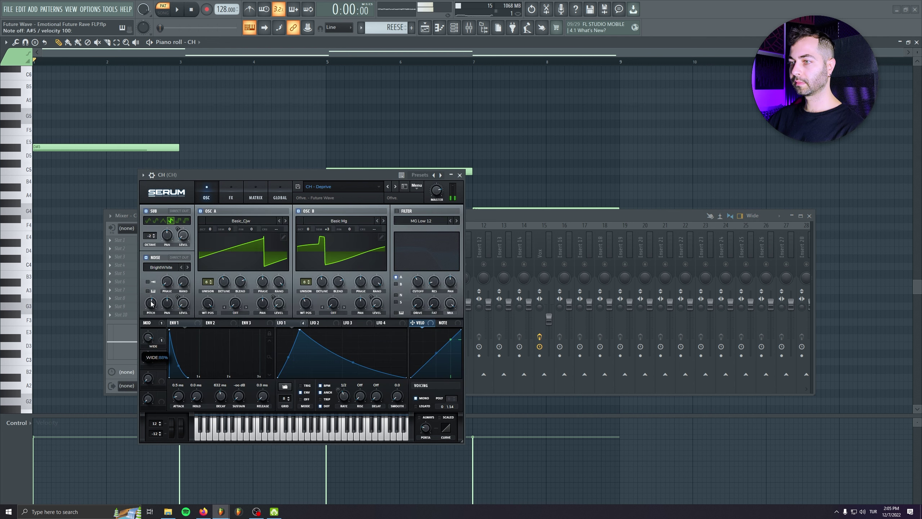
key(j)
key(n)
click(395, 187)
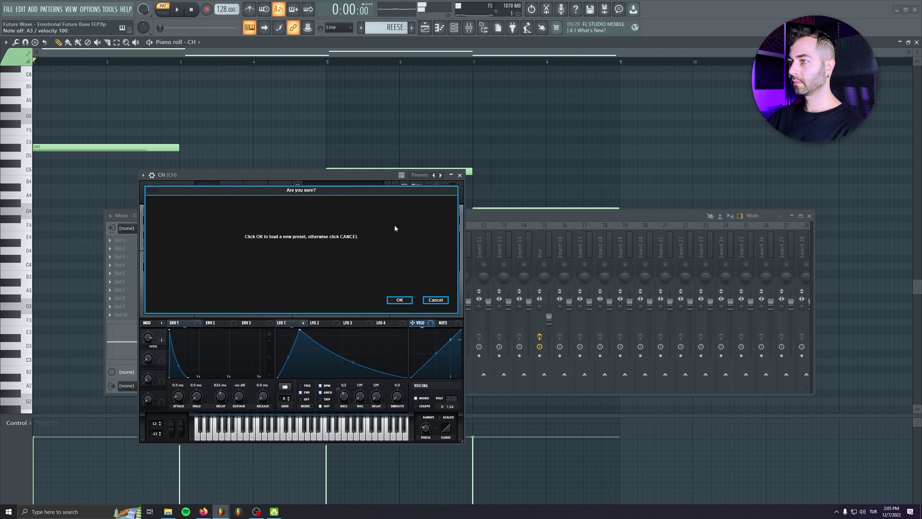
key(n)
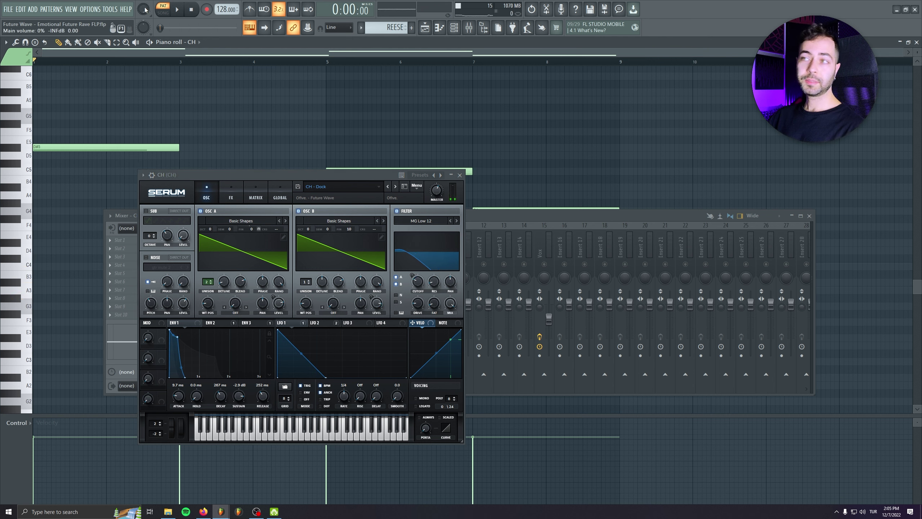
click(397, 186)
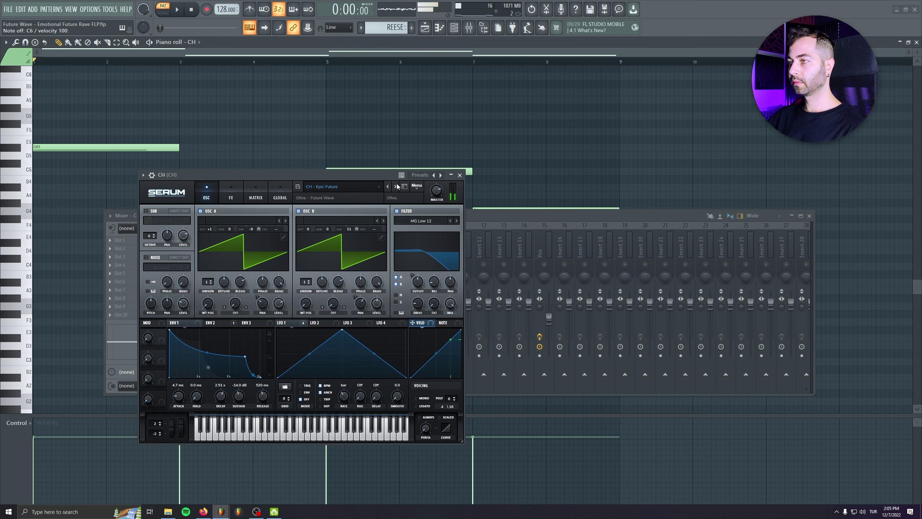
key(space)
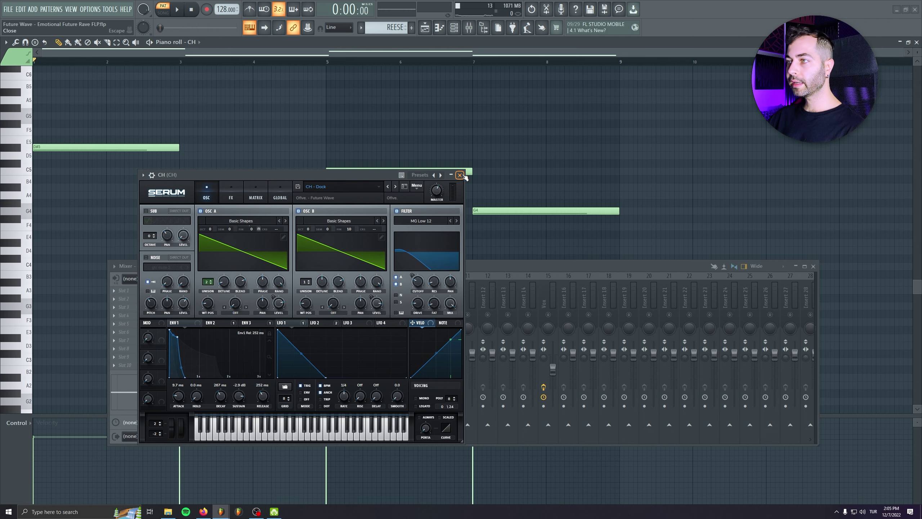
click(460, 175)
Transpose all CH notes down one octave and paste a copy at the original pitch, aligned to bar 1.
scroll(221, 159, up, 4)
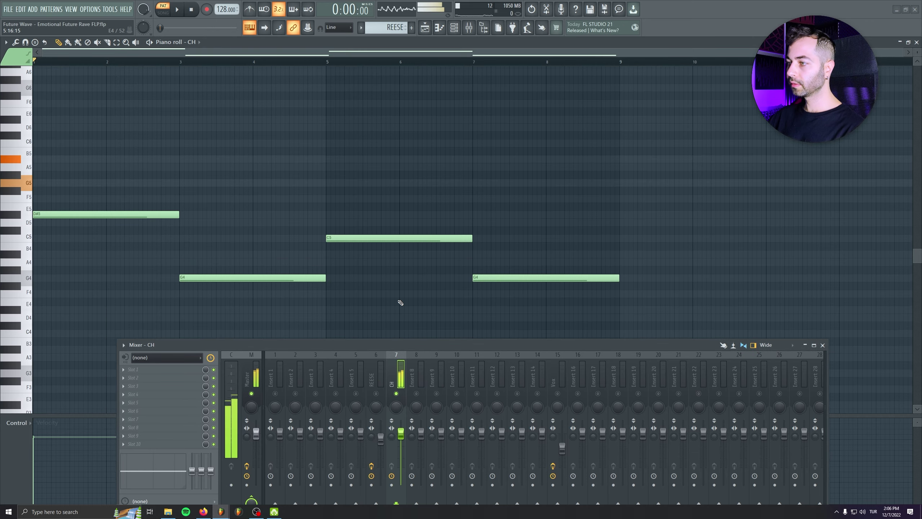
key(b)
key(j)
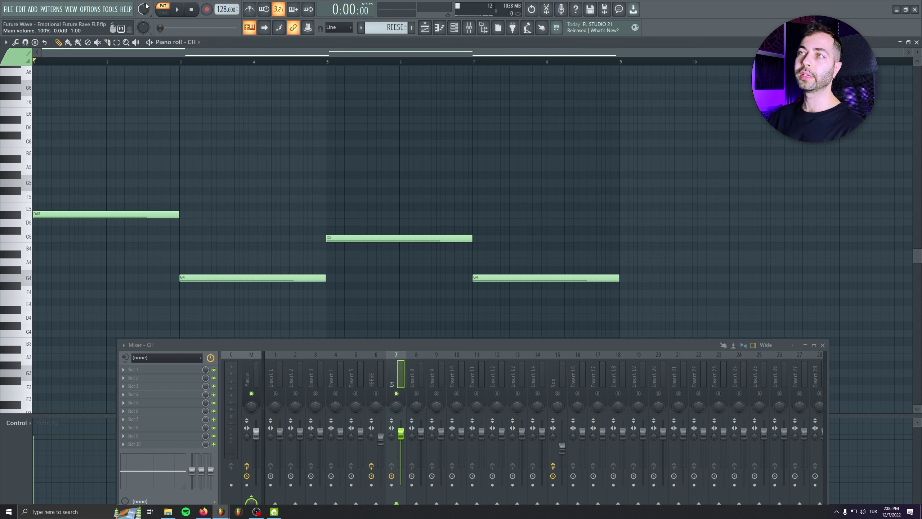
key(ctrl+a)
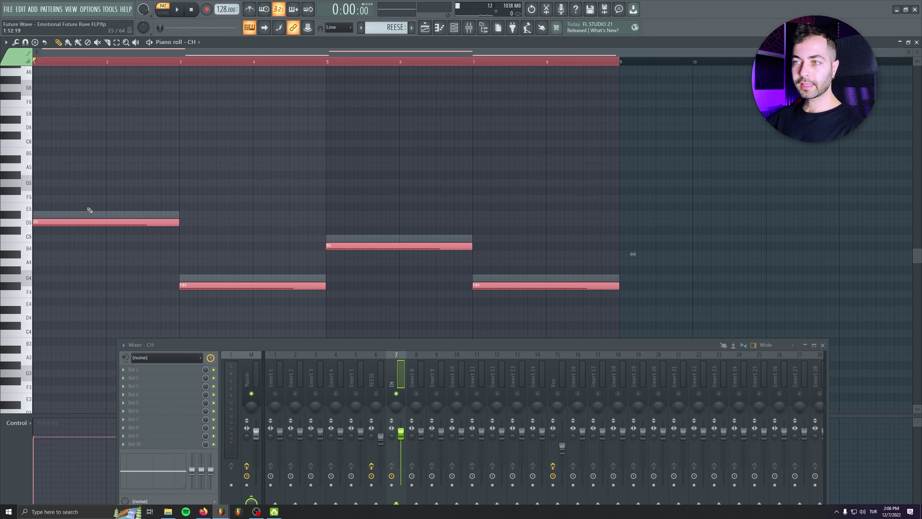
key(ctrl+Down)
key(ctrl+v)
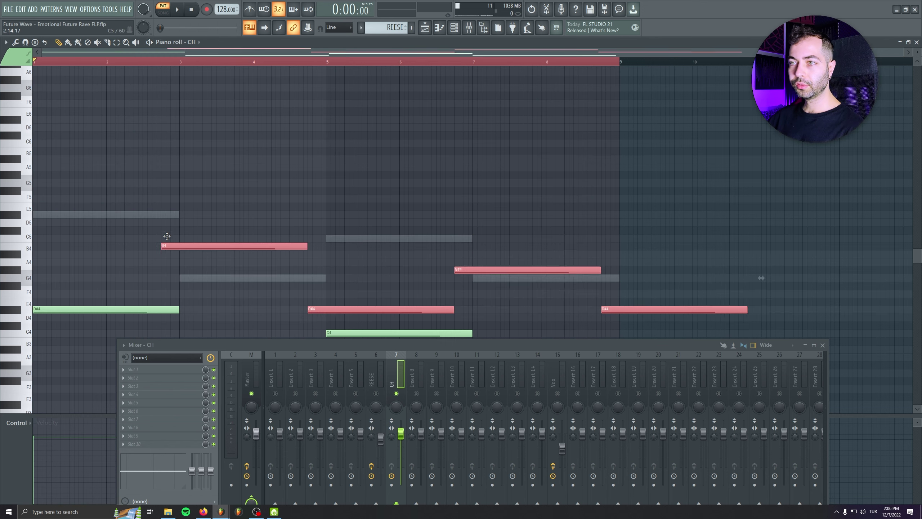
scroll(266, 269, up, 4)
drag(265, 269, 216, 425)
drag(145, 298, 124, 264)
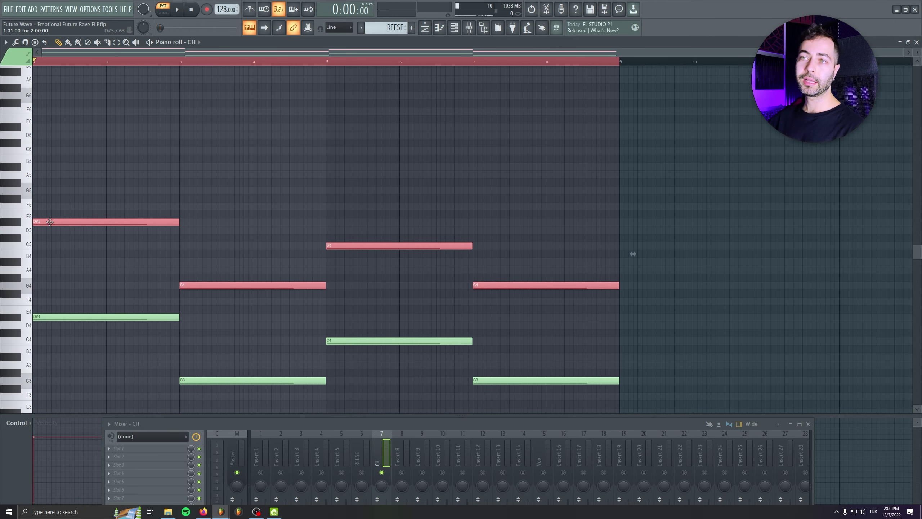
Paste another copy of the CH notes a fifth above the upper octave, starting on A#5, and play the pattern.
key(ctrl+v)
drag(49, 221, 38, 164)
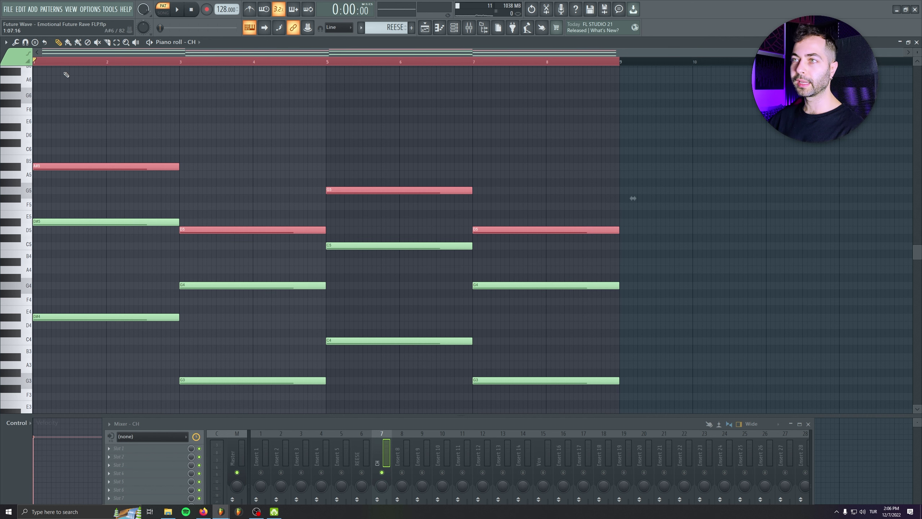
key(space)
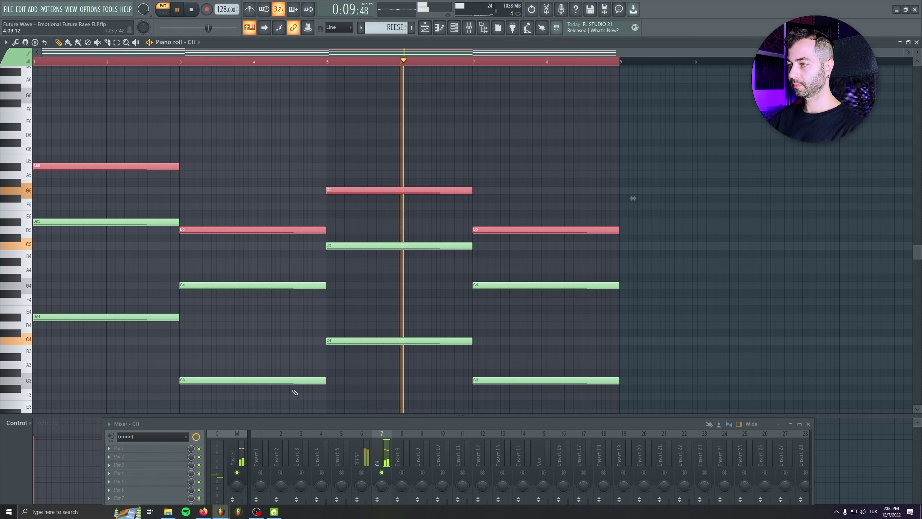
Play the arrangement from bar 9 with the vocal and slightly lower the CH mixer track's volume.
drag(330, 423, 261, 290)
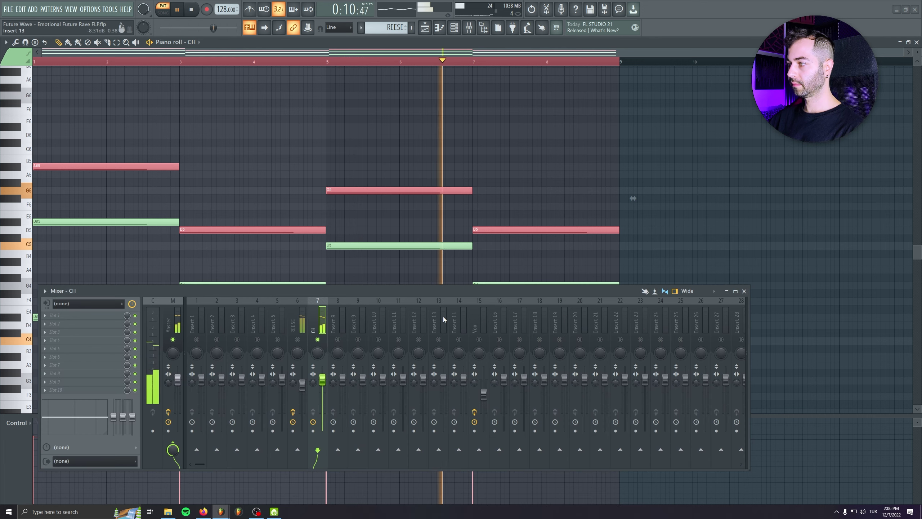
click(917, 42)
click(191, 10)
drag(569, 162, 561, 206)
click(288, 61)
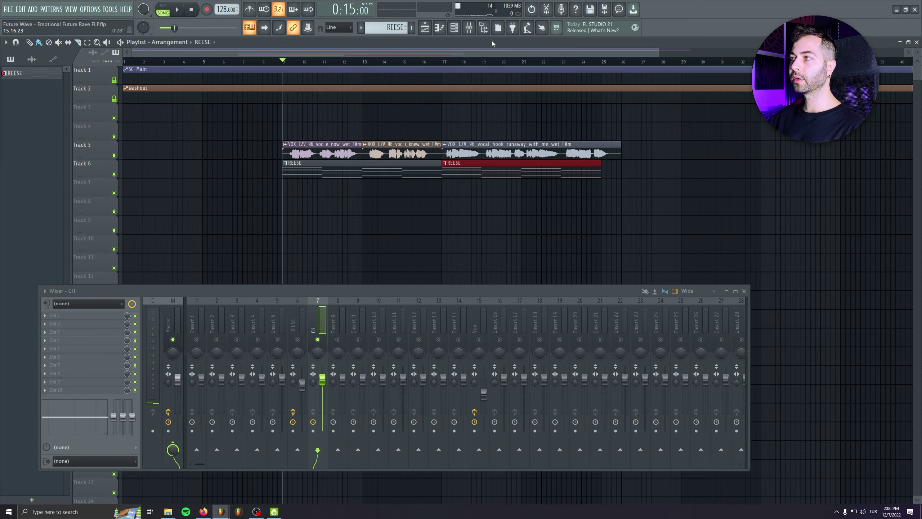
key(space)
click(454, 28)
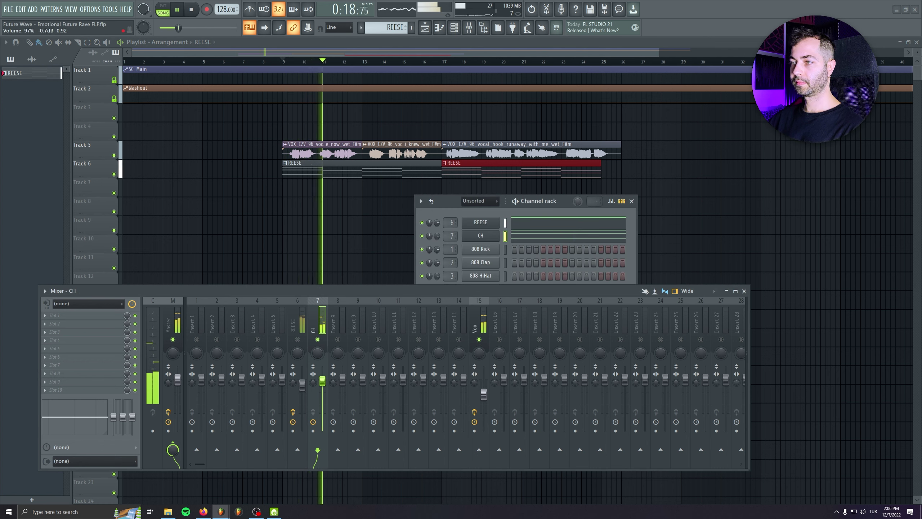
drag(322, 380, 323, 382)
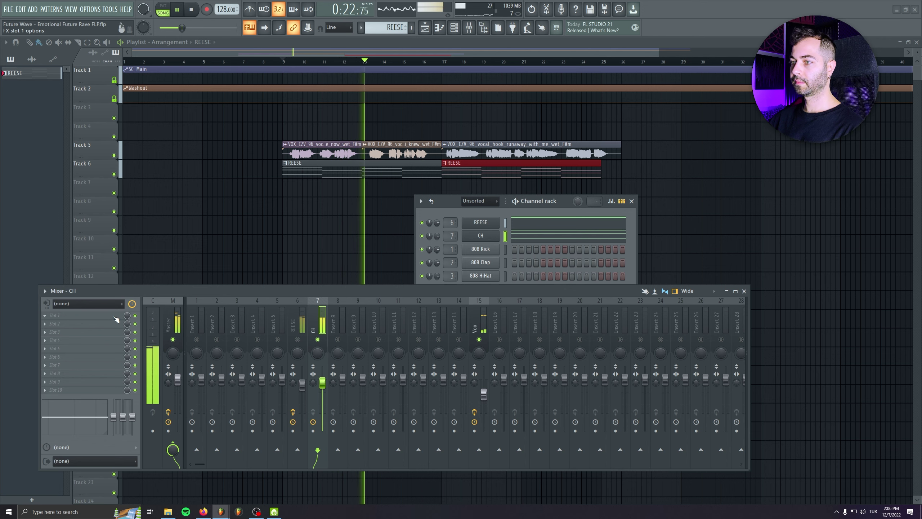
Add Fruity parametric EQ 2 to the CH track, set band 1 to High pass, and raise its cutoff into the upper bass.
click(45, 315)
click(348, 275)
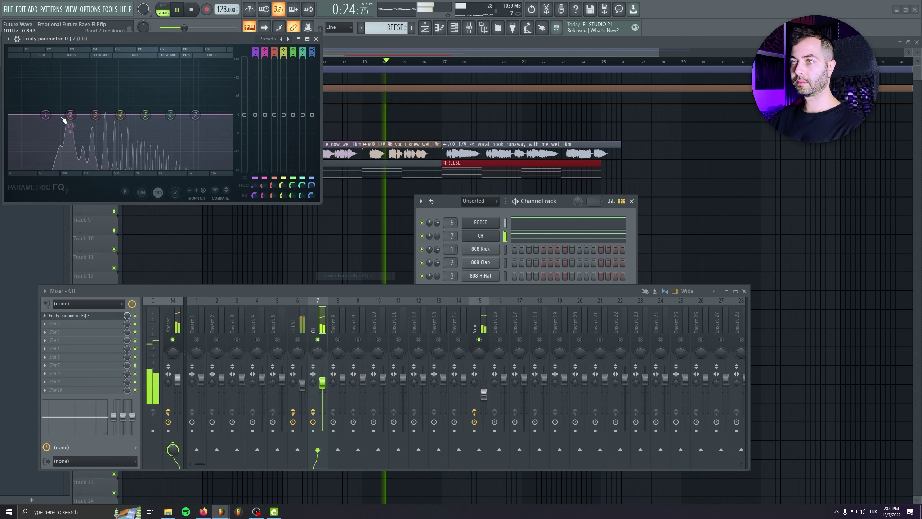
right_click(45, 114)
click(83, 147)
right_click(46, 115)
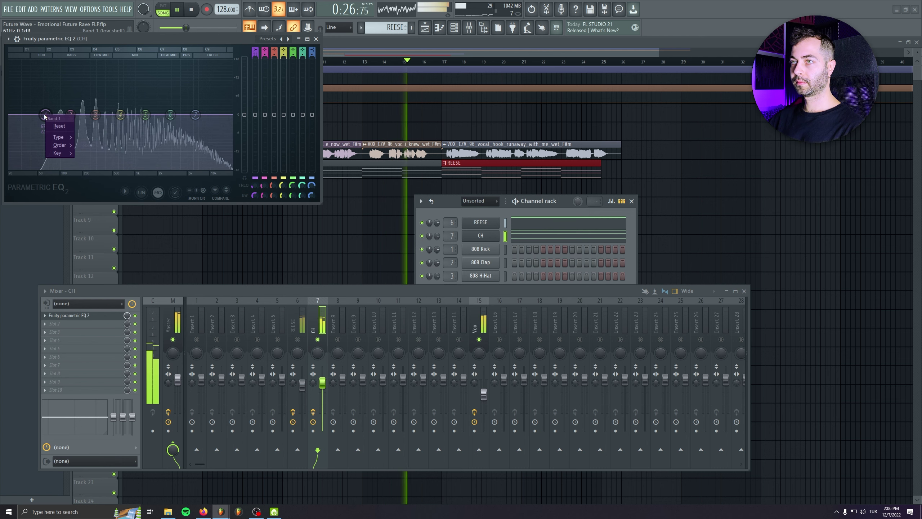
click(91, 147)
right_click(47, 115)
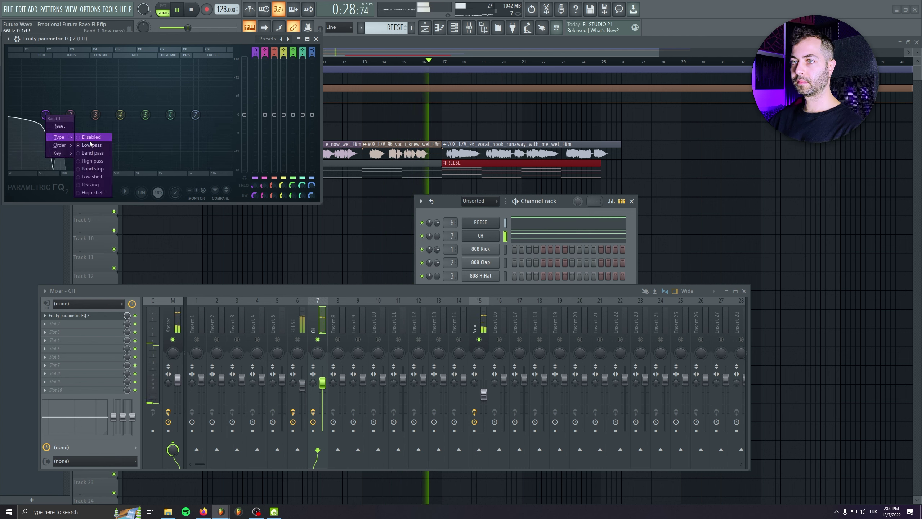
click(91, 162)
drag(46, 115, 87, 115)
Unmute the REESE mixer track to hear it with the chords, and after stopping playback reopen the CH notes with the EQ closed.
click(298, 339)
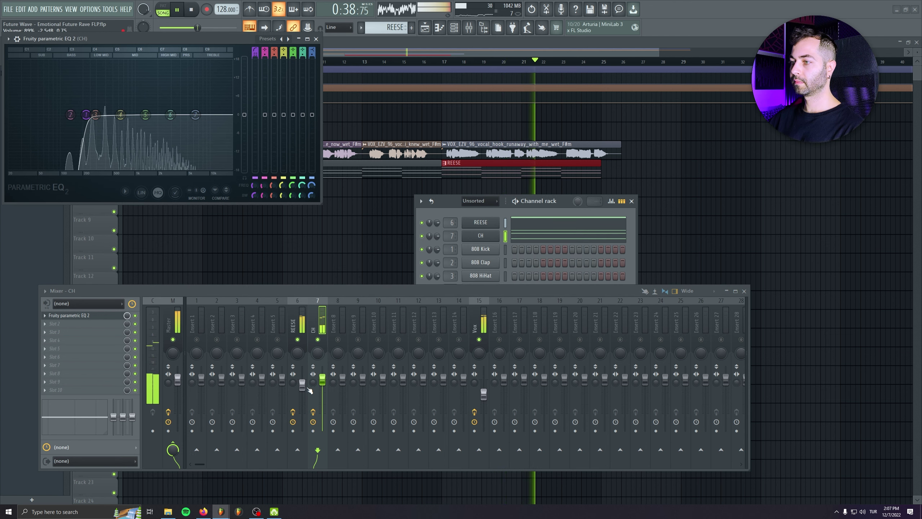
click(198, 9)
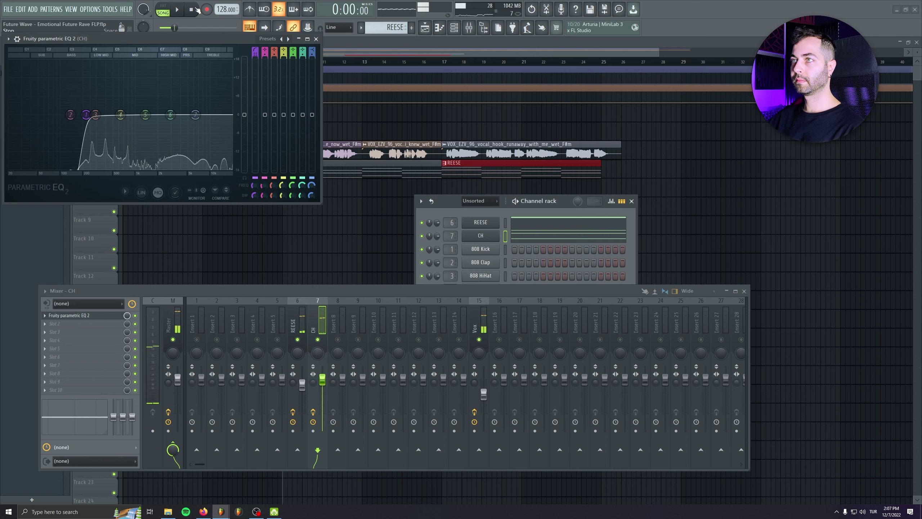
click(500, 232)
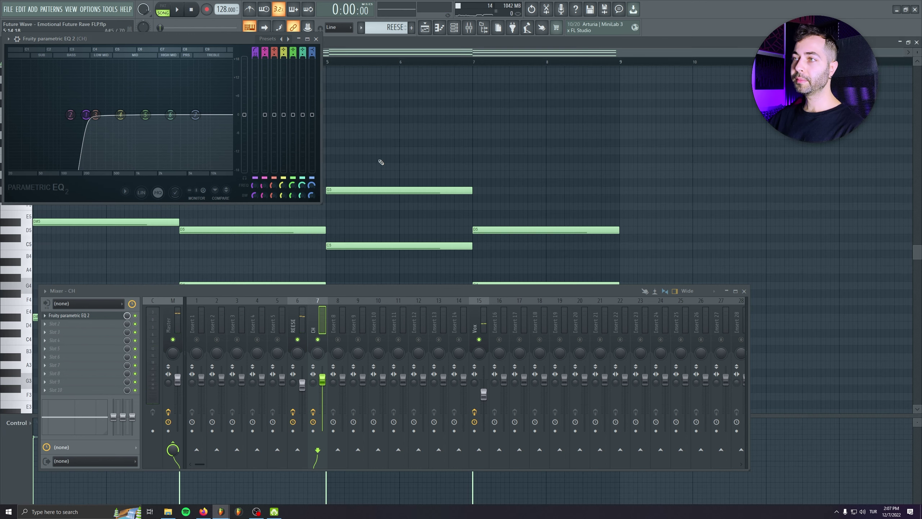
click(316, 39)
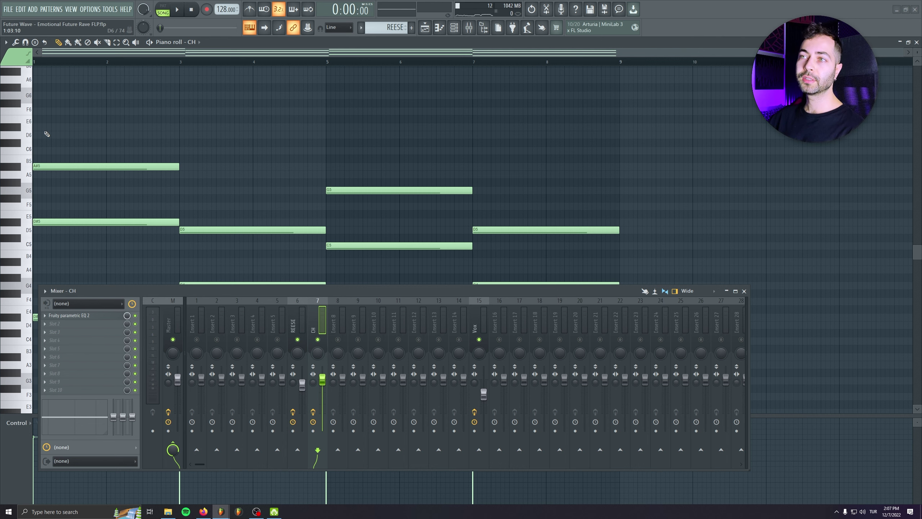
drag(212, 293, 215, 316)
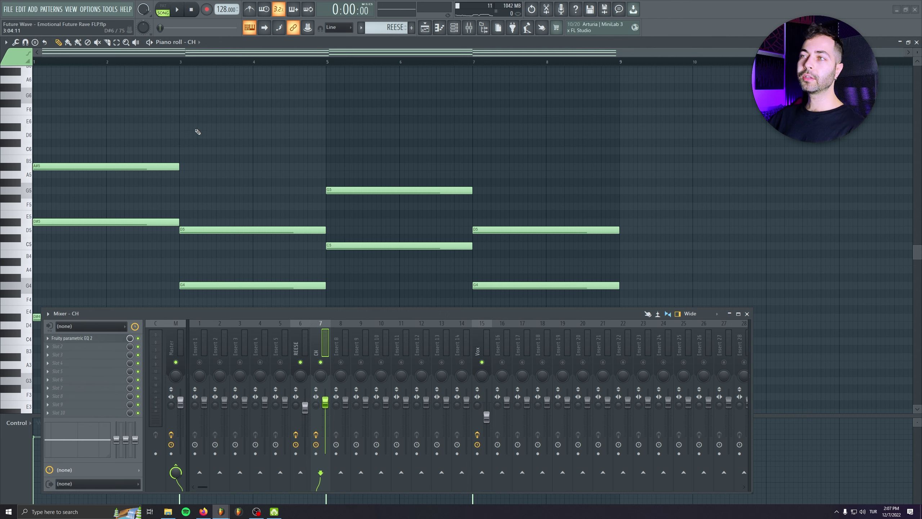
Mark out the empty range above the CH chords around D#6 and preview the D#6 key.
drag(197, 132, 259, 138)
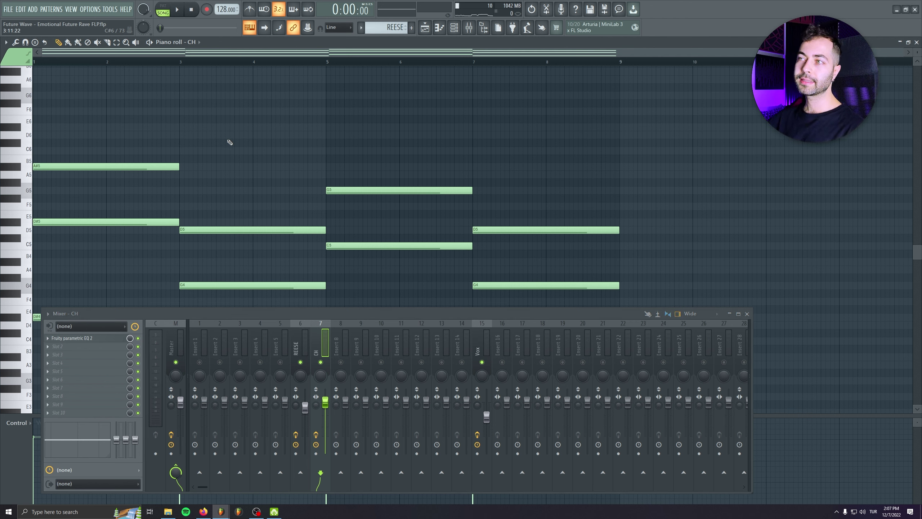
drag(227, 137, 316, 136)
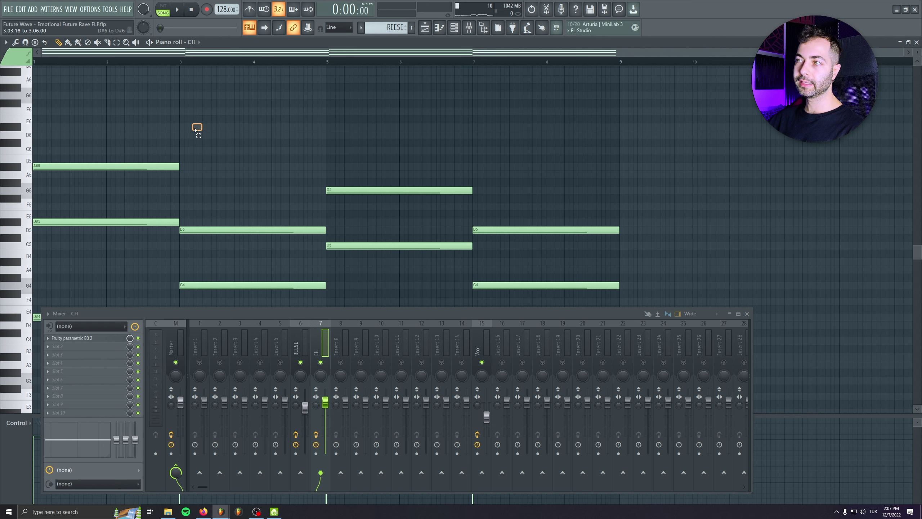
drag(203, 124, 319, 141)
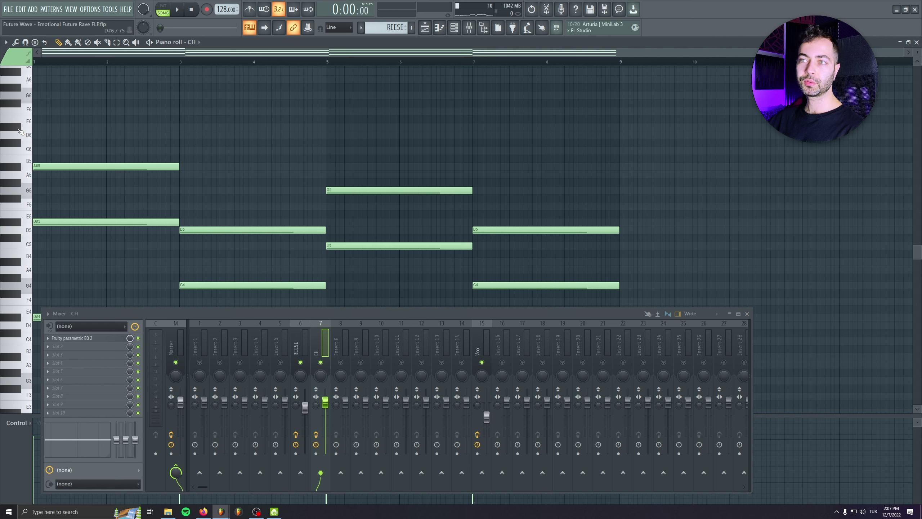
click(19, 132)
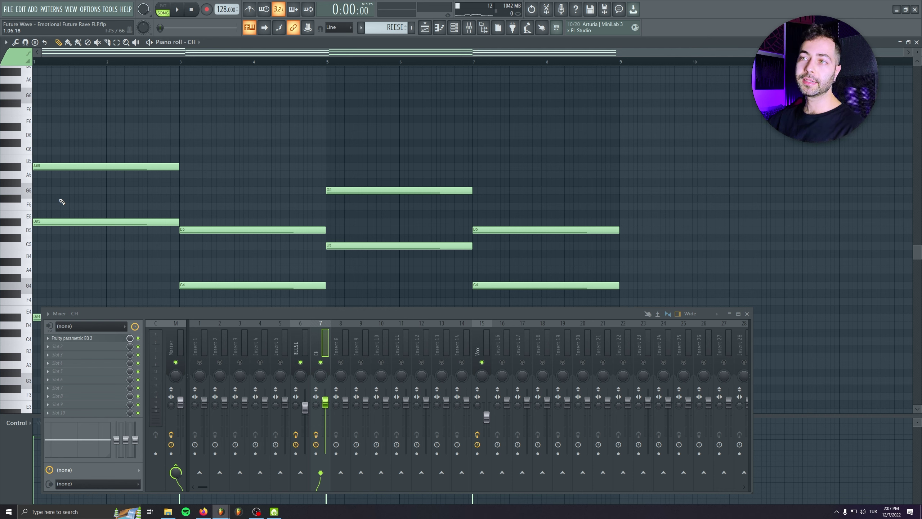
drag(57, 147, 126, 193)
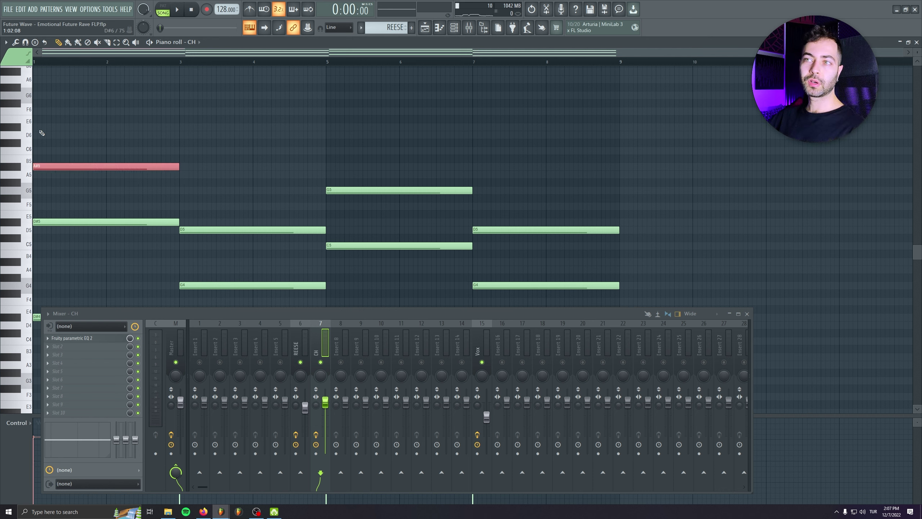
drag(35, 131, 585, 141)
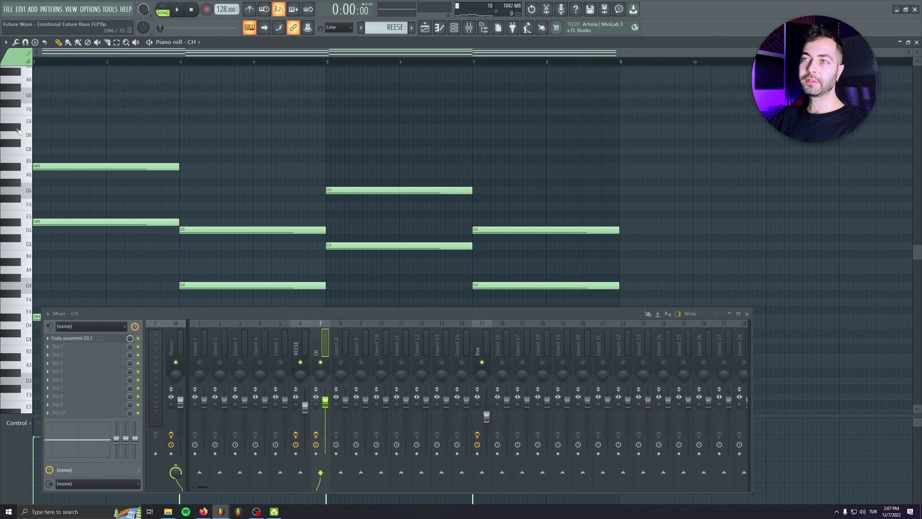
Add a top voice above the four CH chords using two-bar notes D#6, D6, D#6 and D6.
click(47, 127)
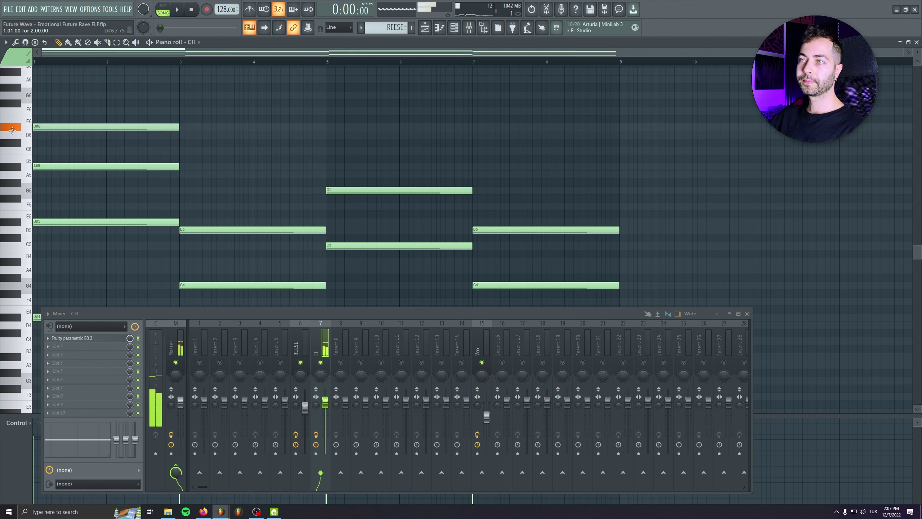
click(186, 135)
click(332, 127)
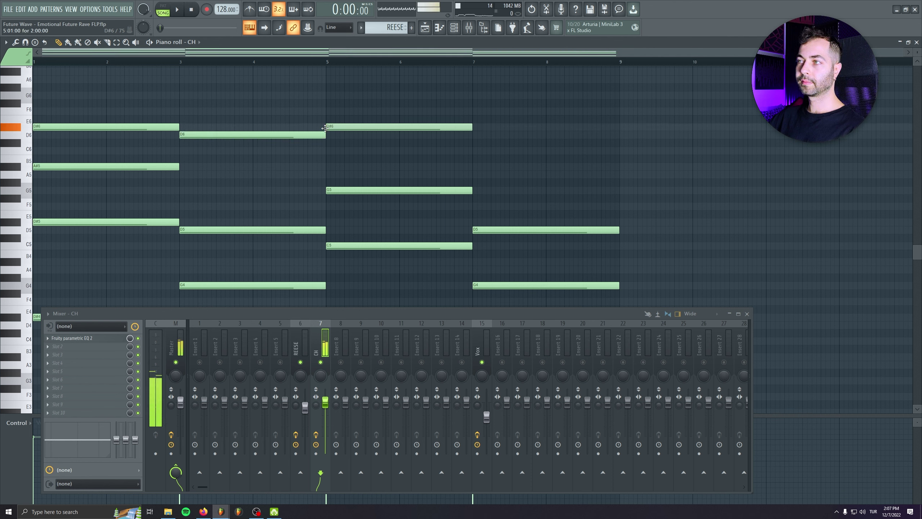
click(479, 135)
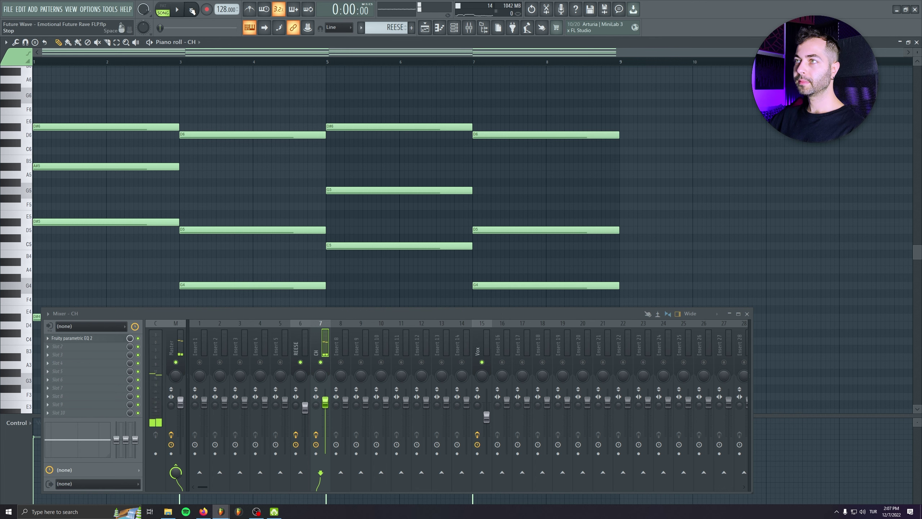
scroll(219, 213, down, 1)
scroll(219, 213, up, 1)
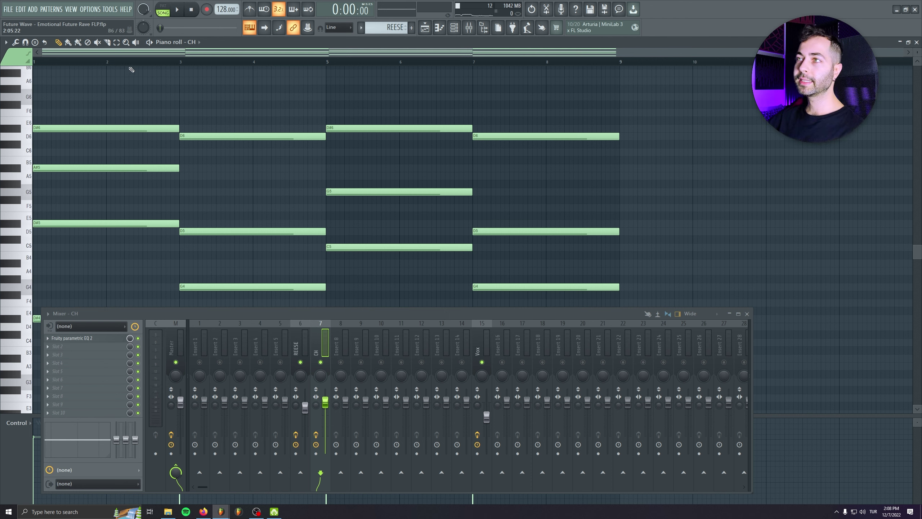
Play the song with the new top voice, lower the REESE mixer track to -4.0 dB, and save the project.
key(space)
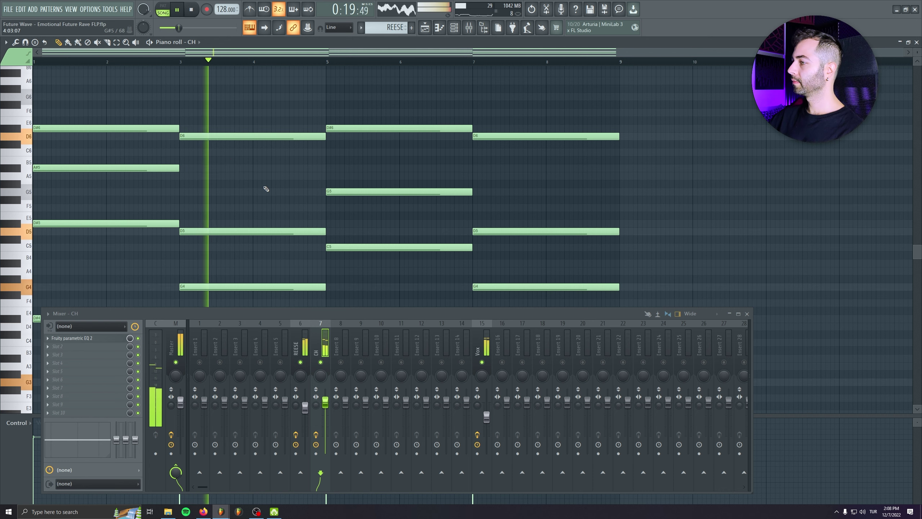
drag(307, 409, 308, 412)
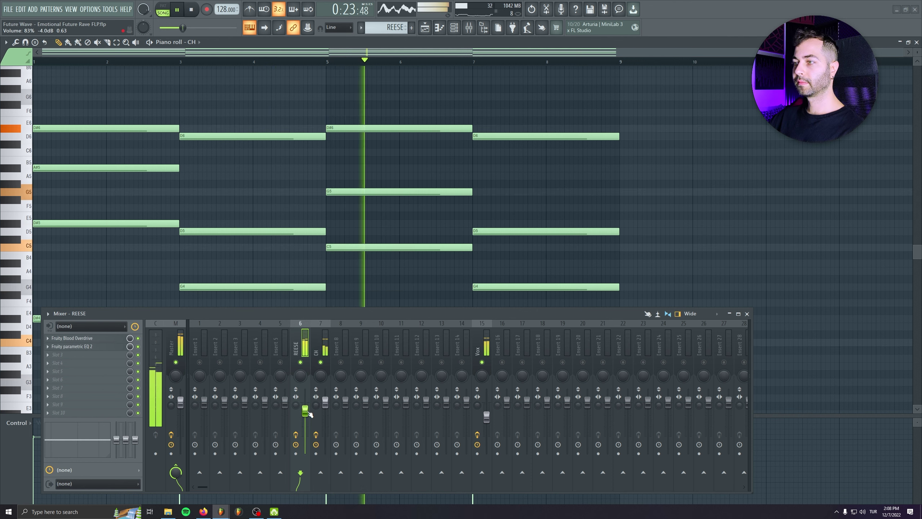
key(ctrl+s)
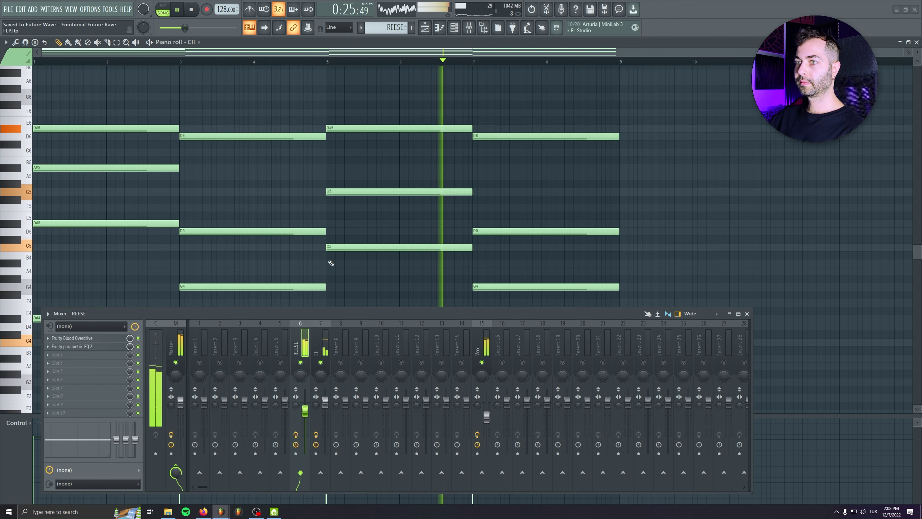
Switch playback to pattern mode and move the REESE track's Fruity parametric EQ 2 down one effect slot.
scroll(323, 230, down, 2)
scroll(324, 218, down, 2)
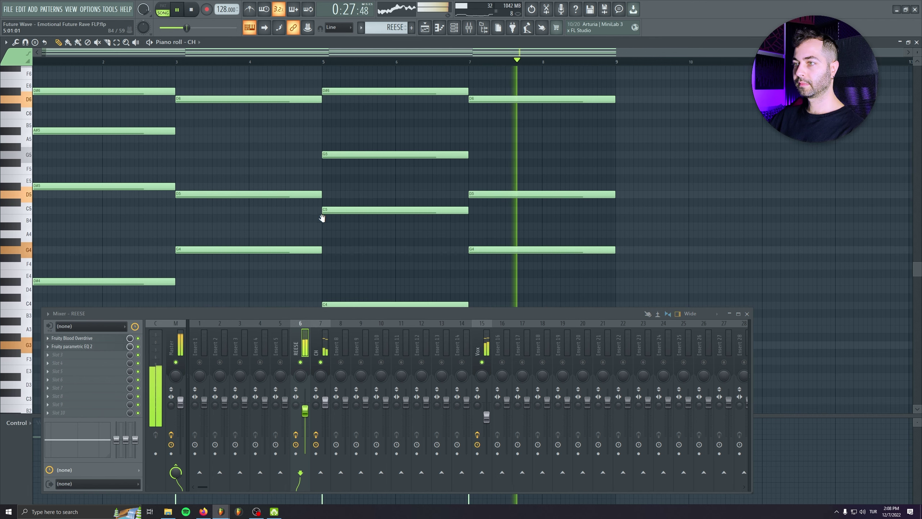
scroll(332, 254, up, 5)
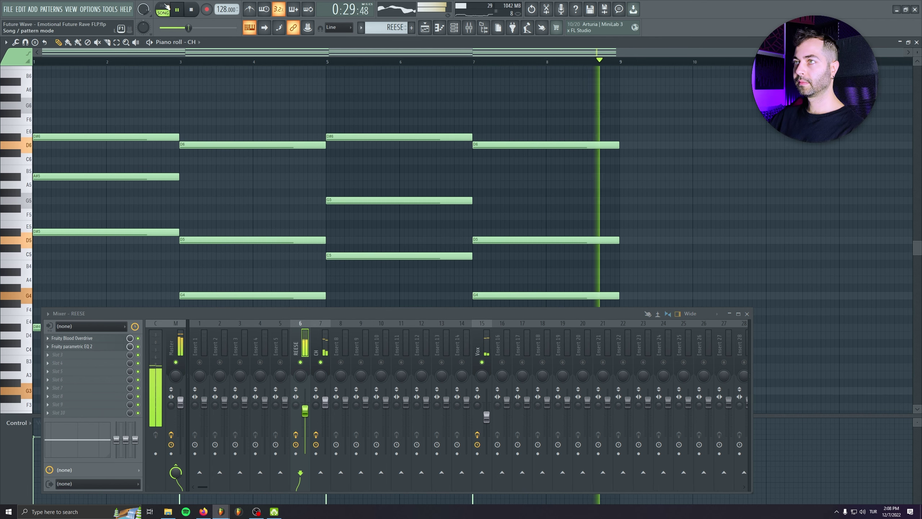
key(l)
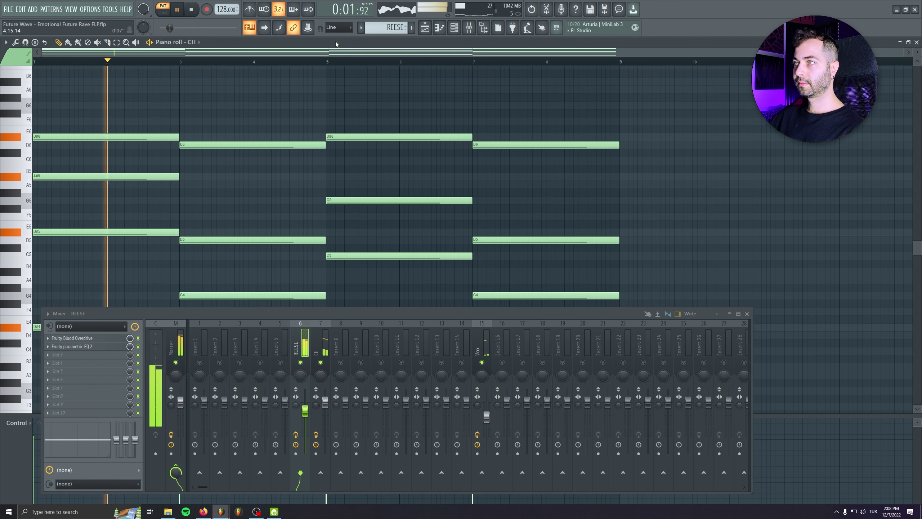
drag(78, 346, 80, 354)
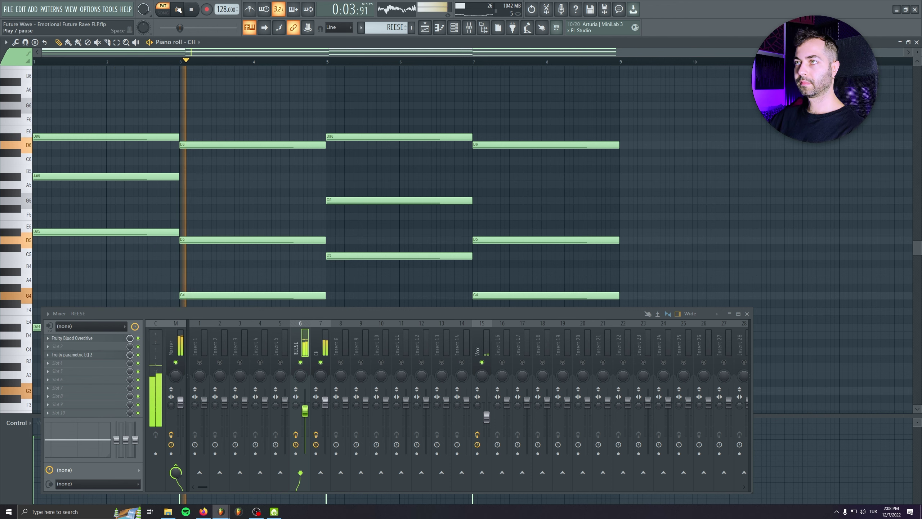
Insert Fruity Blood Overdrive ahead of the EQ on the CH mixer track.
click(326, 336)
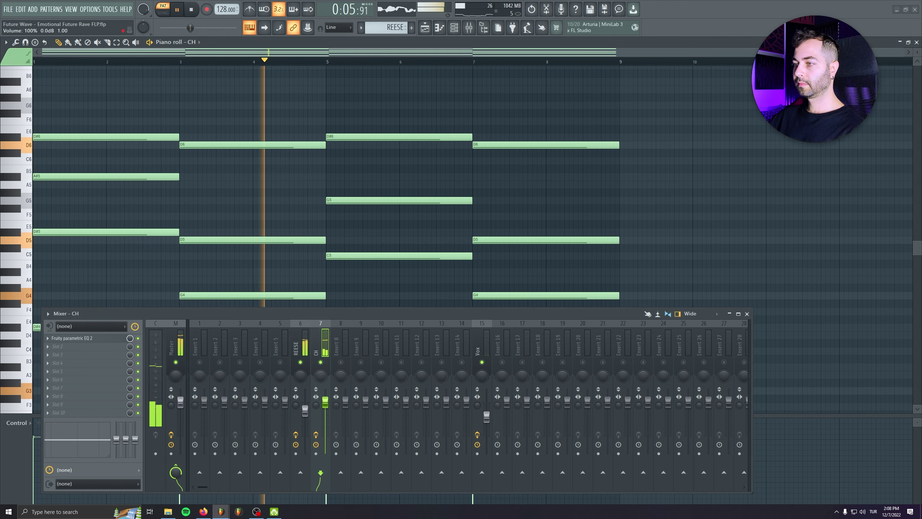
click(85, 337)
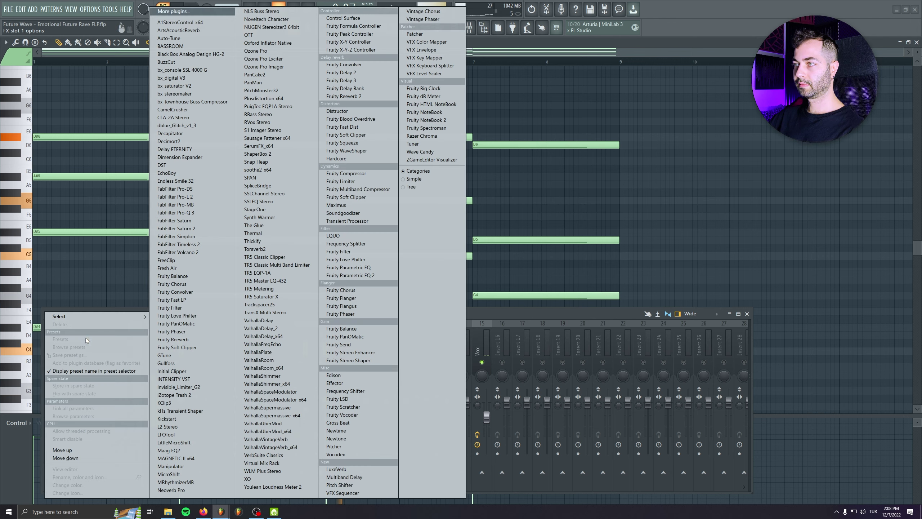
click(340, 121)
Set the CH overdrive's pre amp to about 0.207, reduce its post gain, and stop playback.
drag(115, 105, 114, 104)
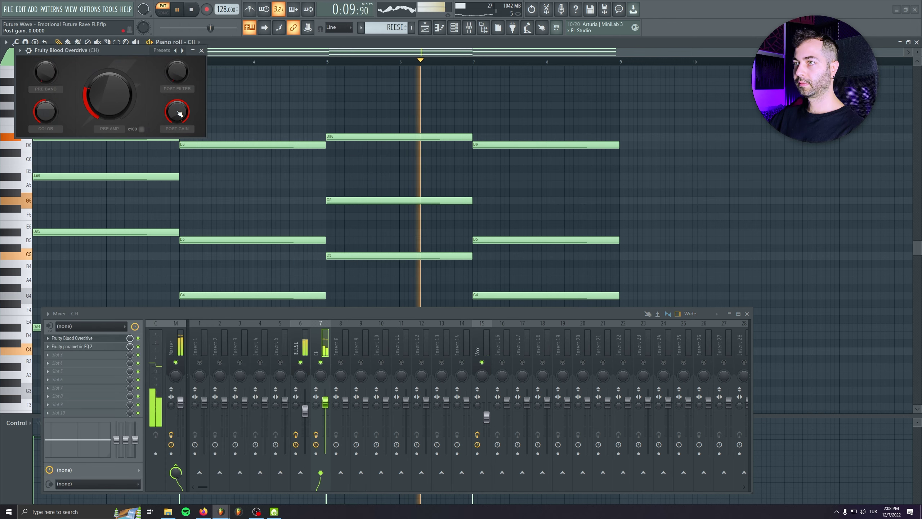
drag(179, 113, 178, 124)
drag(114, 115, 115, 115)
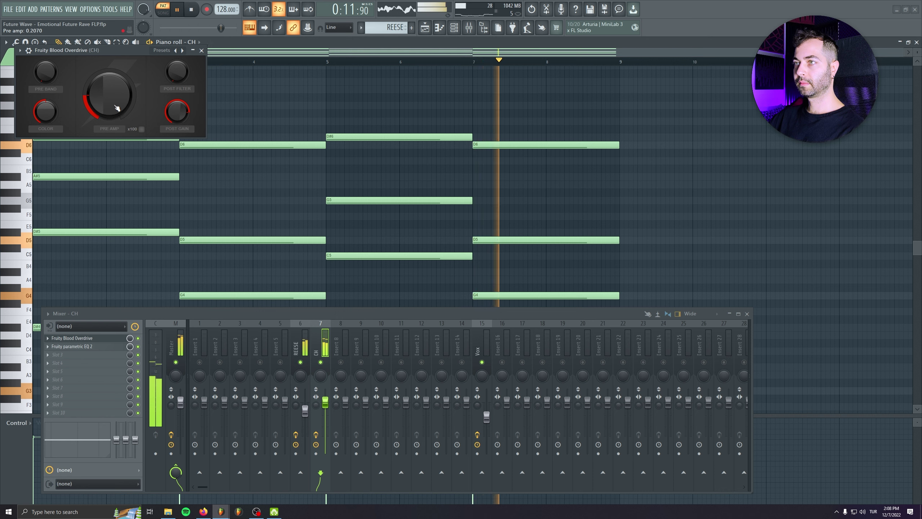
key(space)
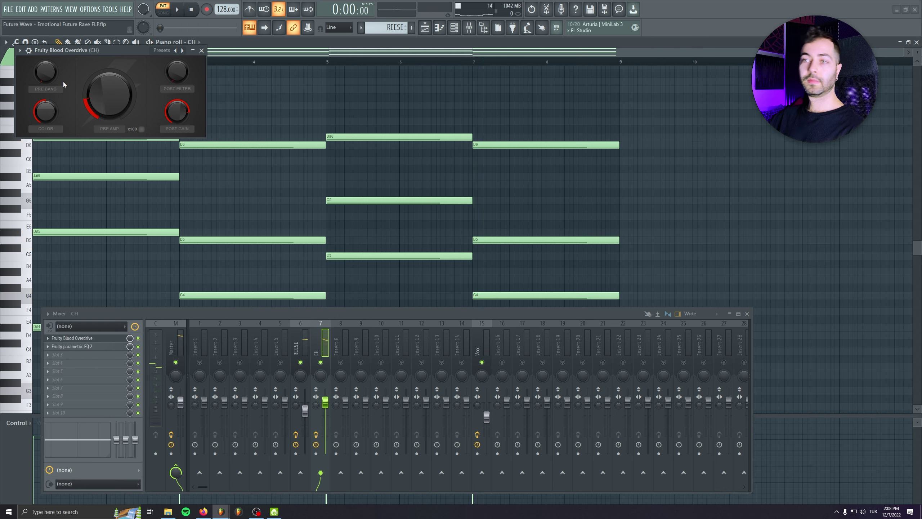
Add Fruity Delay 3 after the CH track's EQ with the Ping pong model and wet output about 29%, and close the overdrive.
drag(90, 351, 90, 348)
click(88, 355)
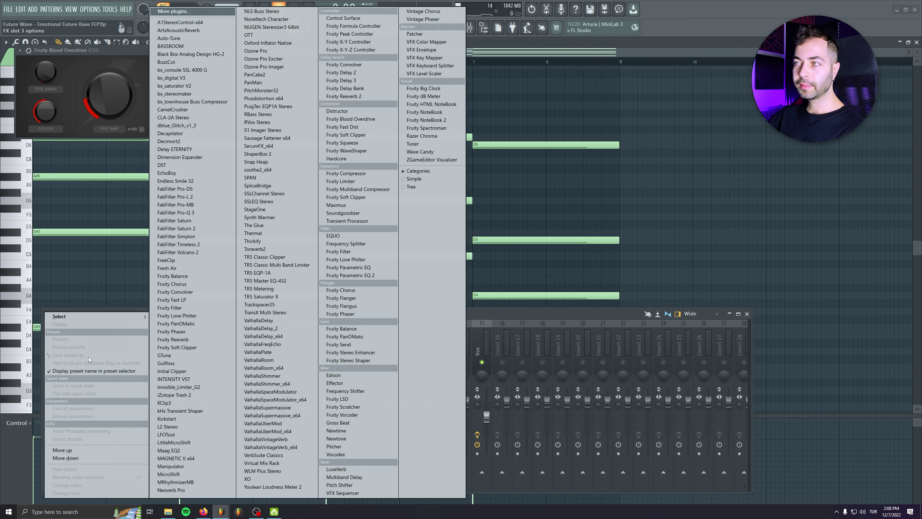
click(359, 80)
drag(126, 61, 167, 175)
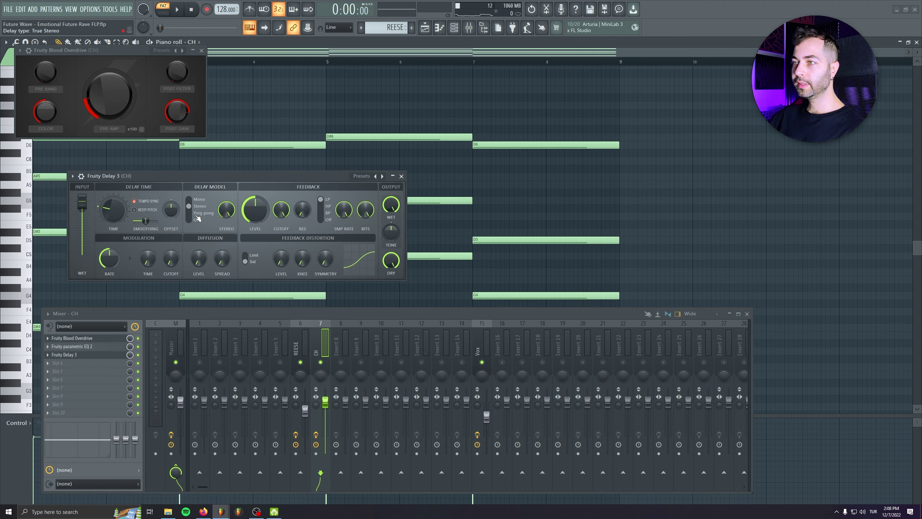
click(201, 51)
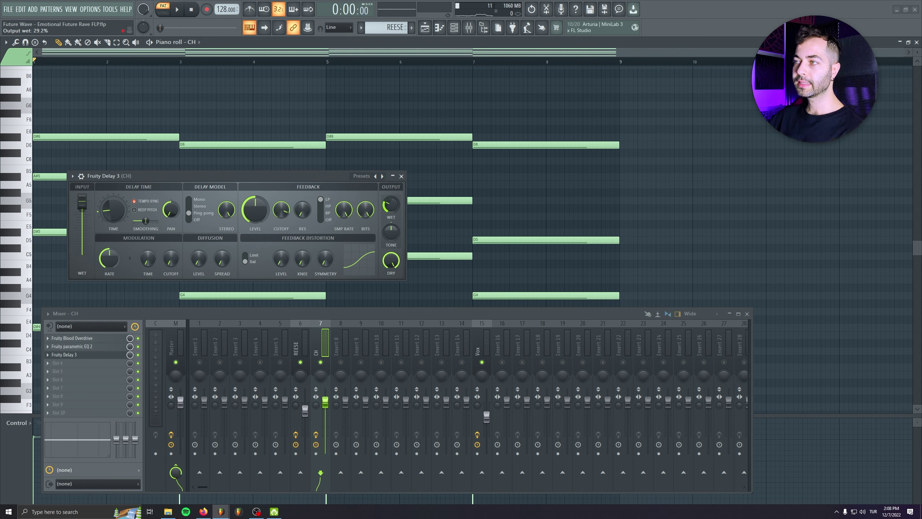
During pattern playback, lower the delay's feedback cutoff, adjust its feedback distortion level and wet output, and close it.
key(space)
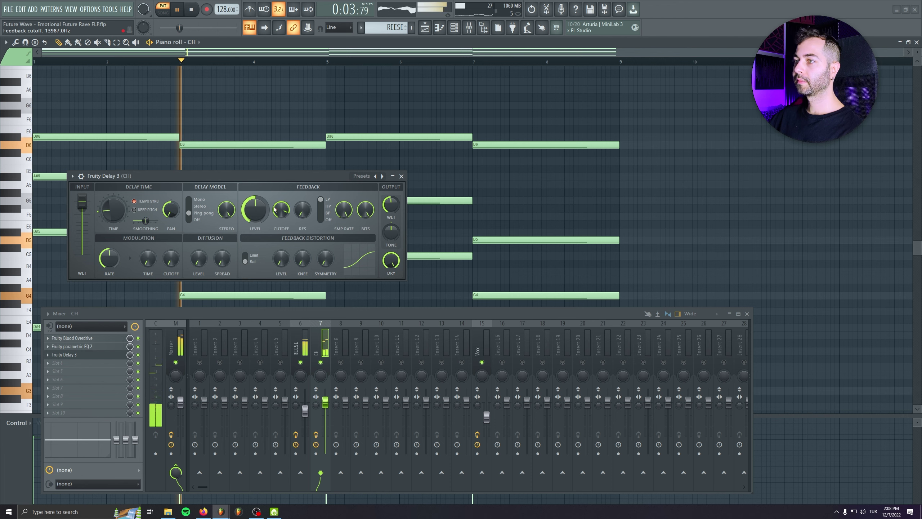
drag(274, 210, 286, 214)
mouse_move(283, 265)
mouse_down()
mouse_move(284, 248)
mouse_move(285, 266)
mouse_up()
drag(388, 206, 387, 211)
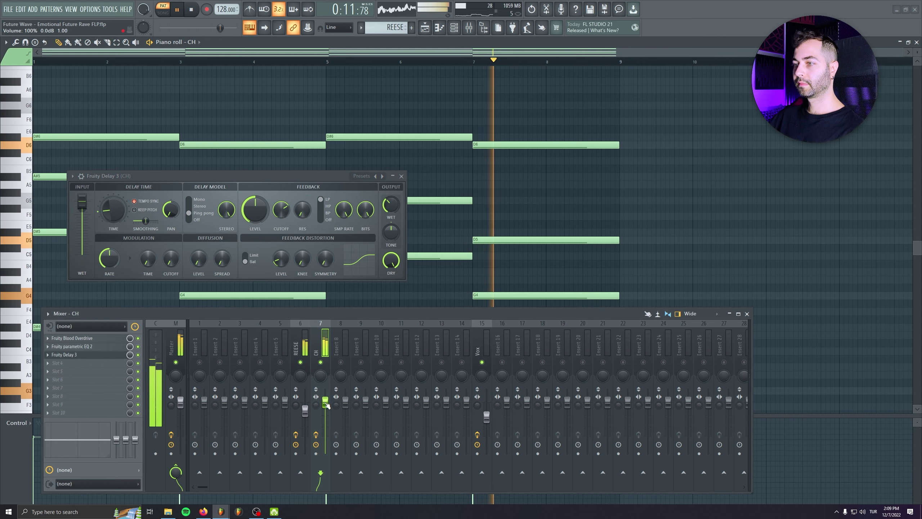
click(401, 176)
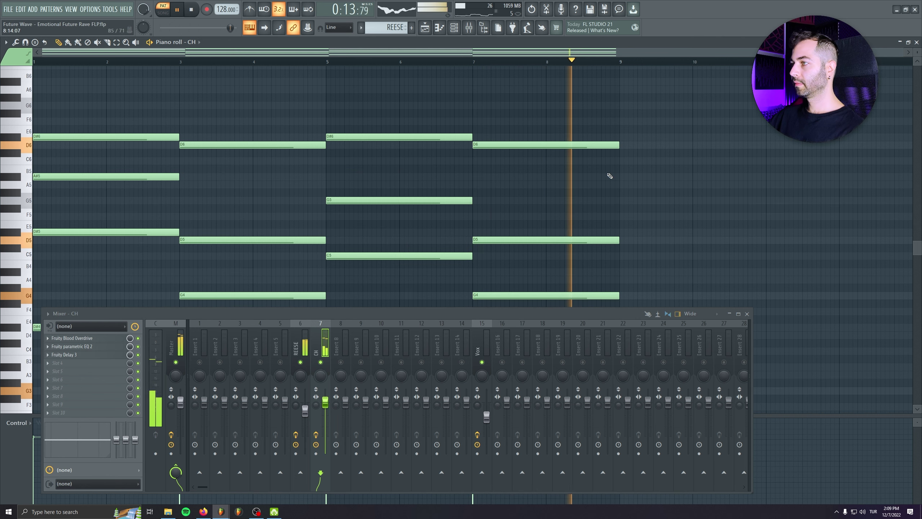
Return to the playlist, stop playback, and open the Channel rack over the arrangement.
scroll(620, 178, down, 3)
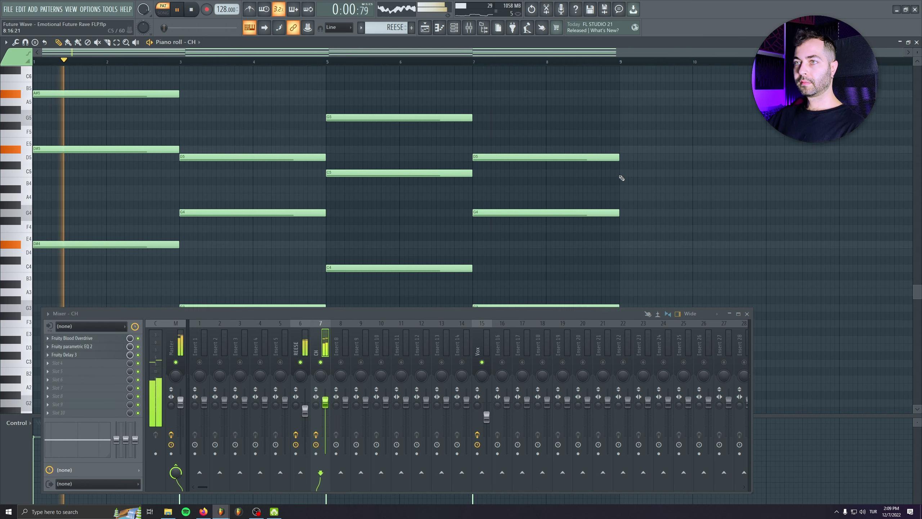
key(F5)
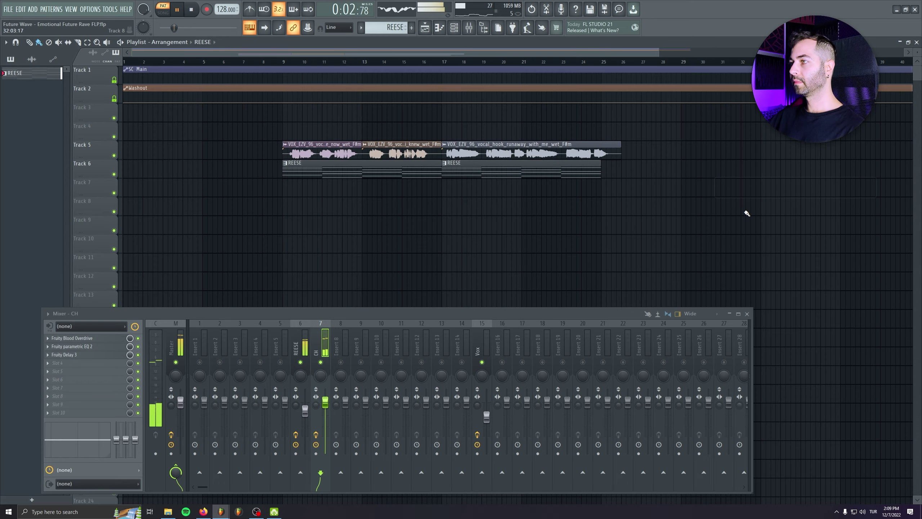
key(space)
click(454, 28)
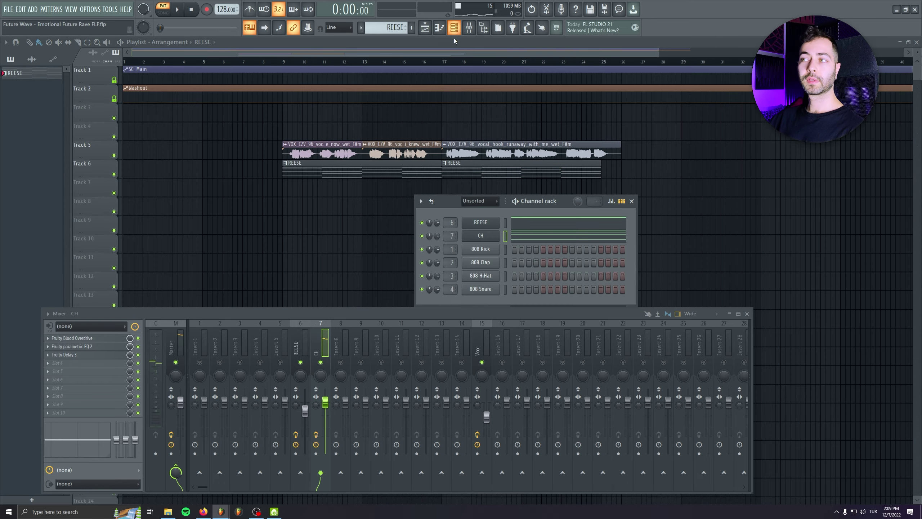
drag(447, 206, 356, 189)
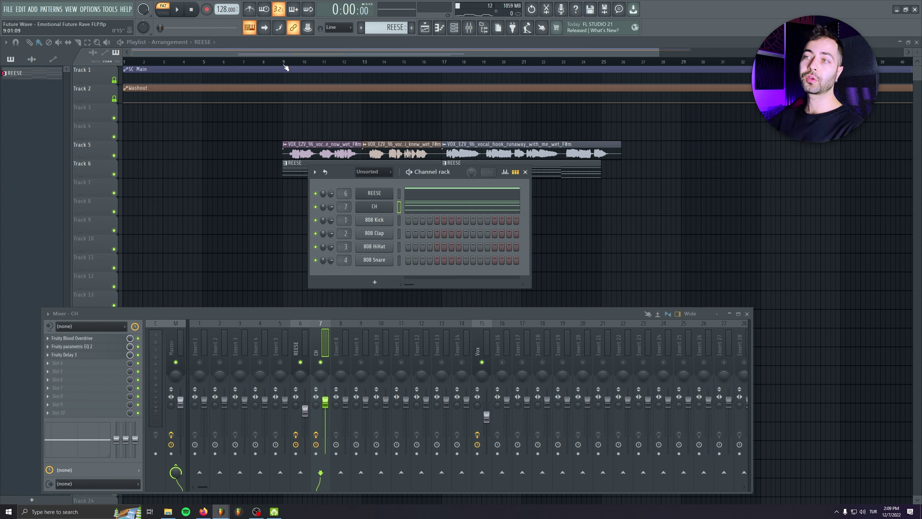
Clone the CH Serum channel and rename the copy ARP.
right_click(367, 211)
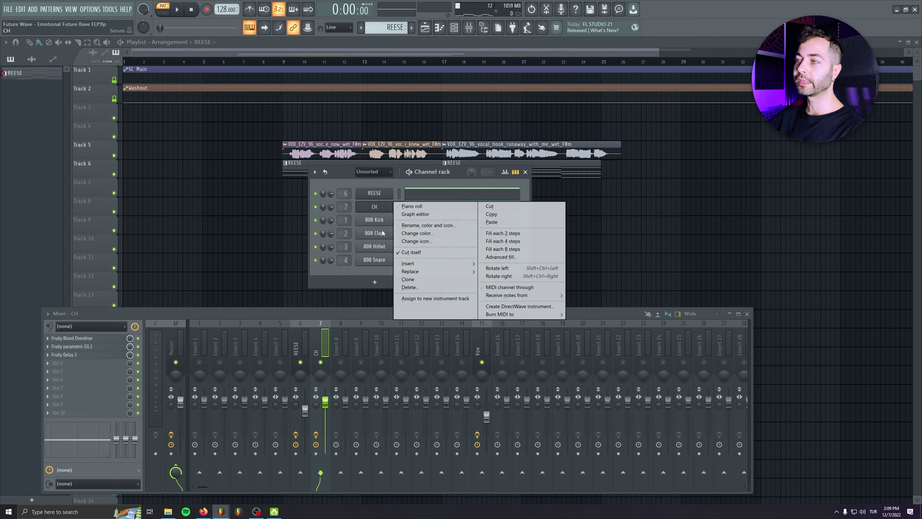
click(407, 280)
drag(306, 187, 172, 172)
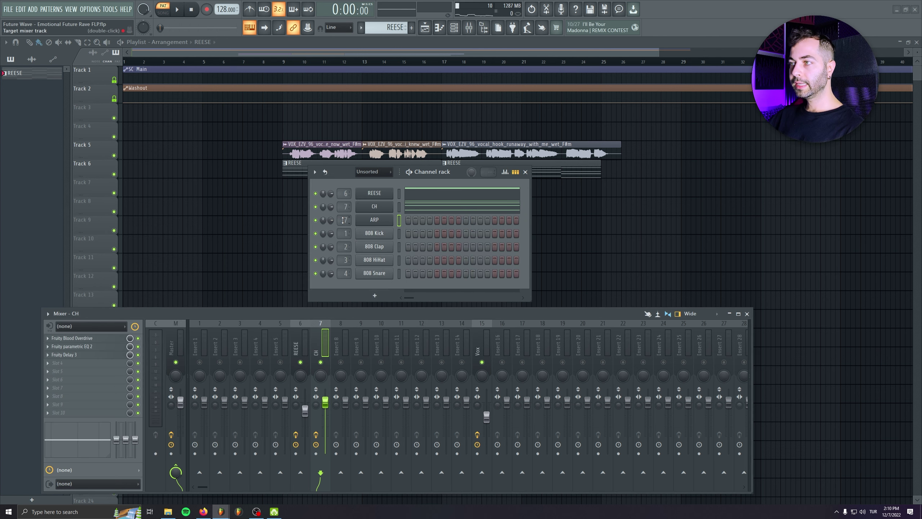
Route the ARP channel to mixer track 8 and name that track ARP.
scroll(344, 220, up, 1)
double_click(345, 352)
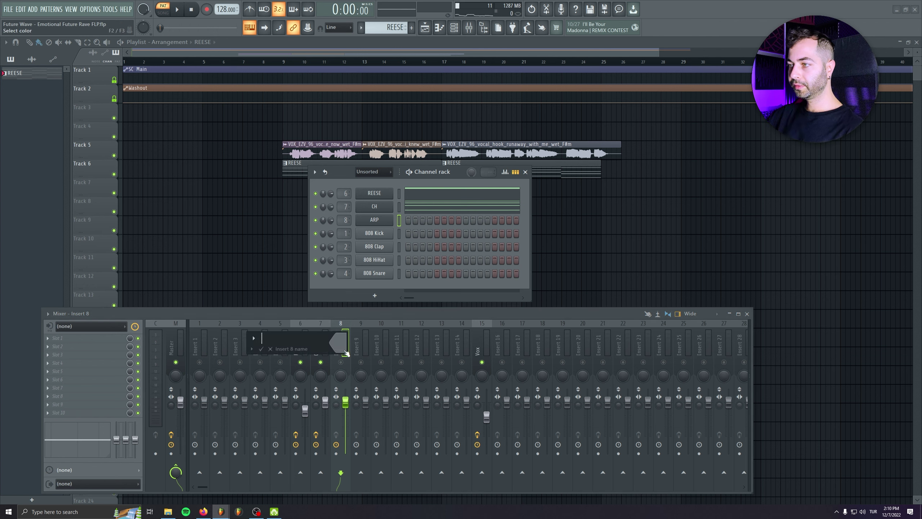
key(Return)
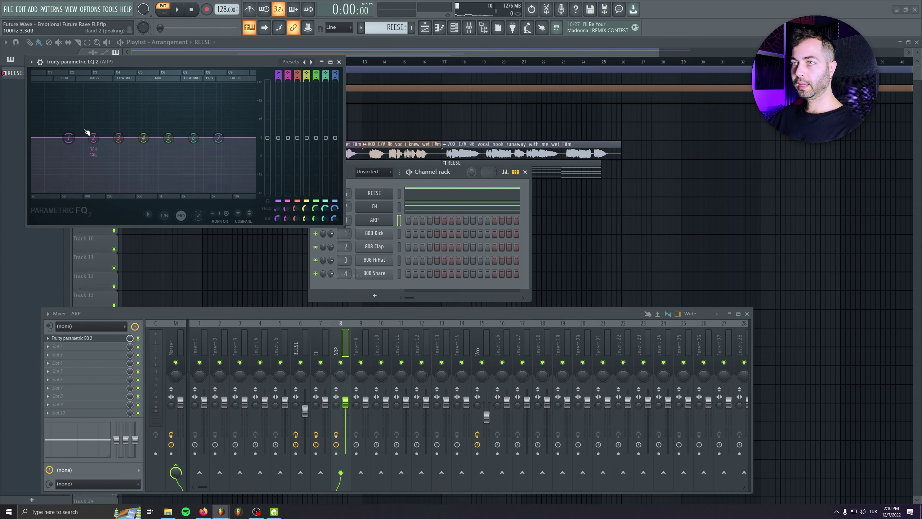
Add Fruity parametric EQ 2 to the ARP track and make band 1 a High pass at about 198 Hz.
right_click(69, 137)
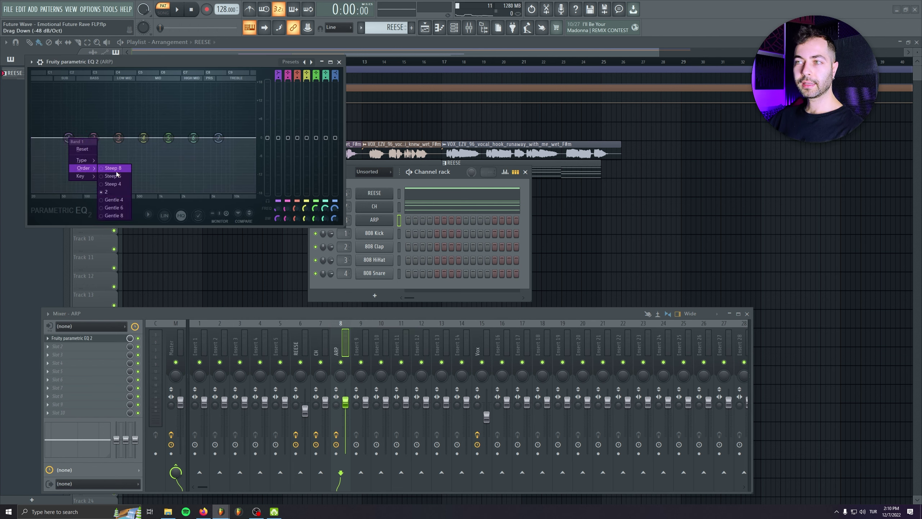
mouse_move(84, 160)
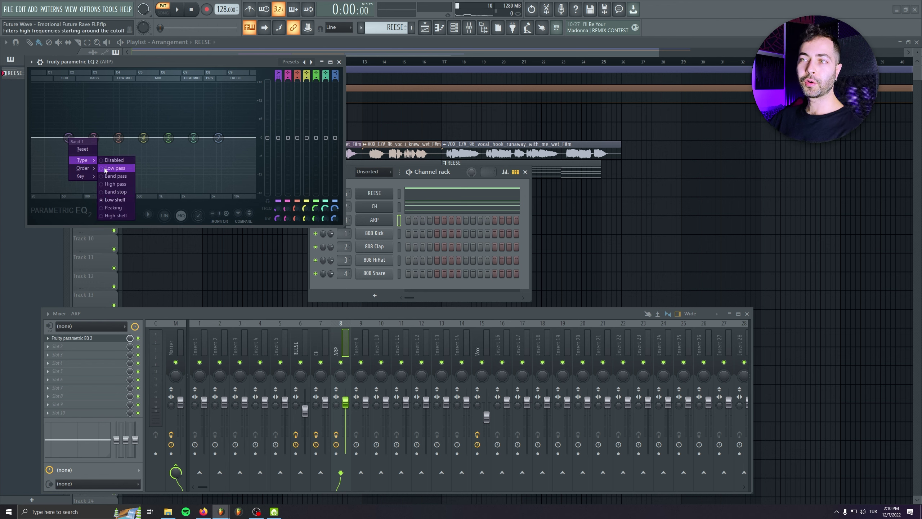
click(125, 184)
drag(68, 138, 105, 137)
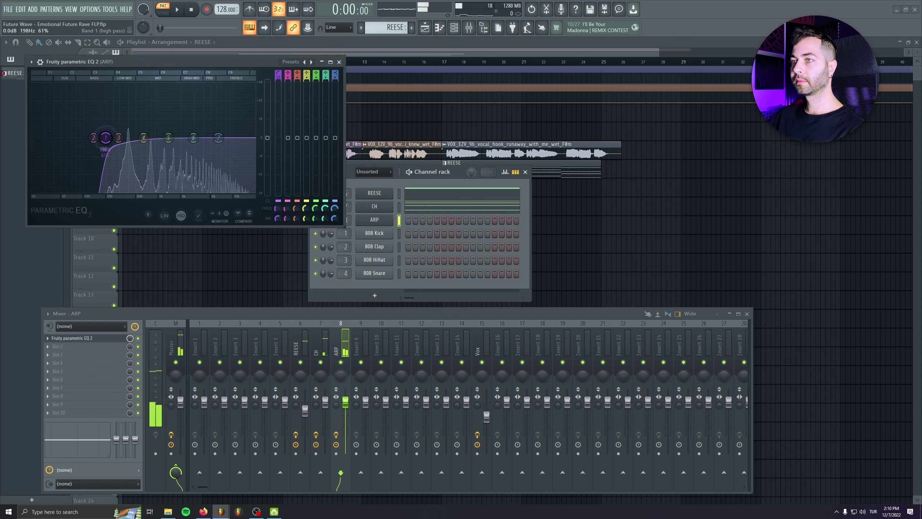
Load PL - Adress from the Ofive. - Future Wave presets in the ARP channel's Serum and advance to PL - Argument.
click(271, 181)
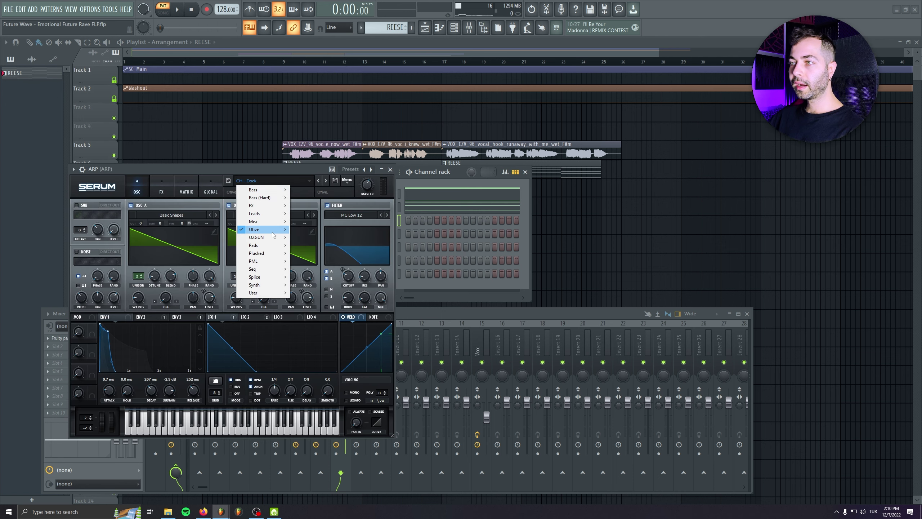
mouse_move(272, 232)
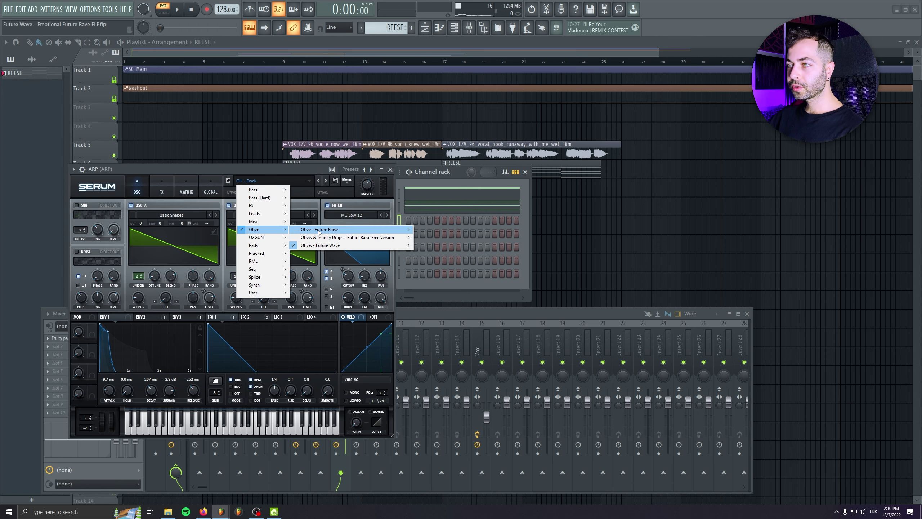
mouse_move(349, 245)
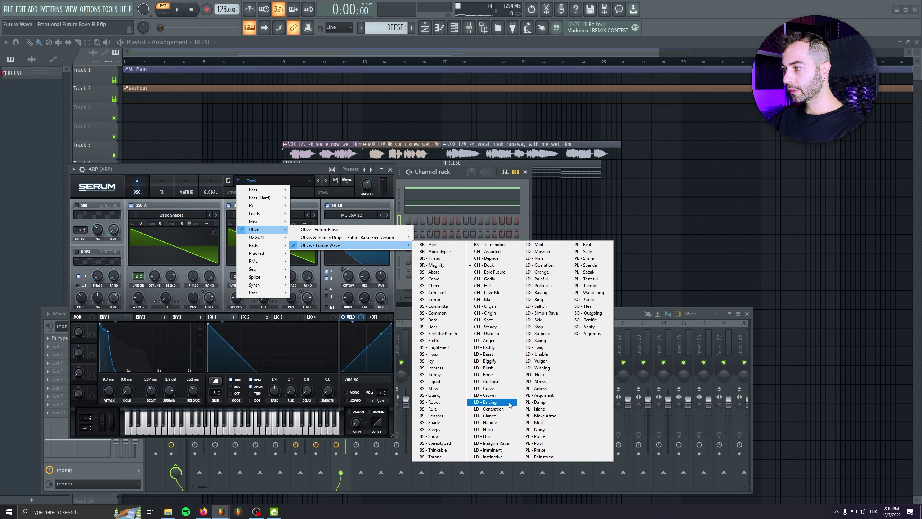
click(547, 386)
click(371, 194)
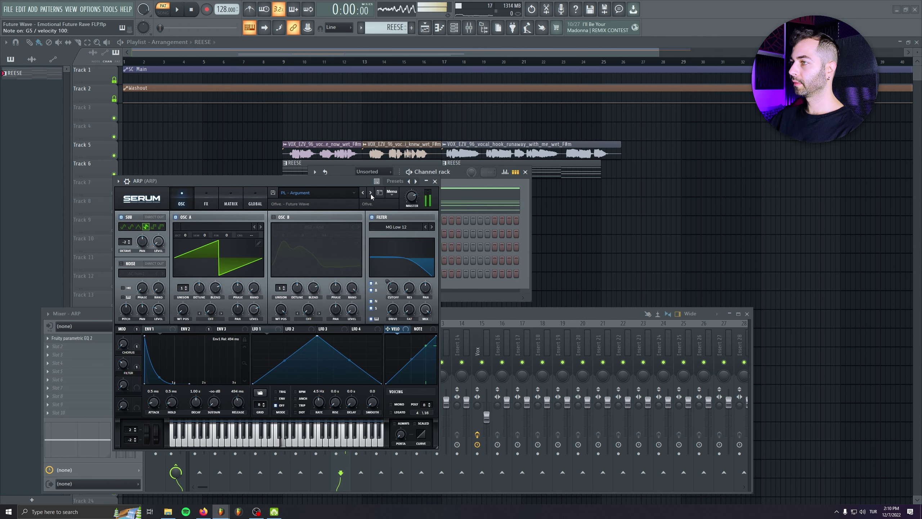
Confirm G as the typing keyboard's root note and audition the pluck presets from PL - Damp through PL - Mint.
right_click(249, 28)
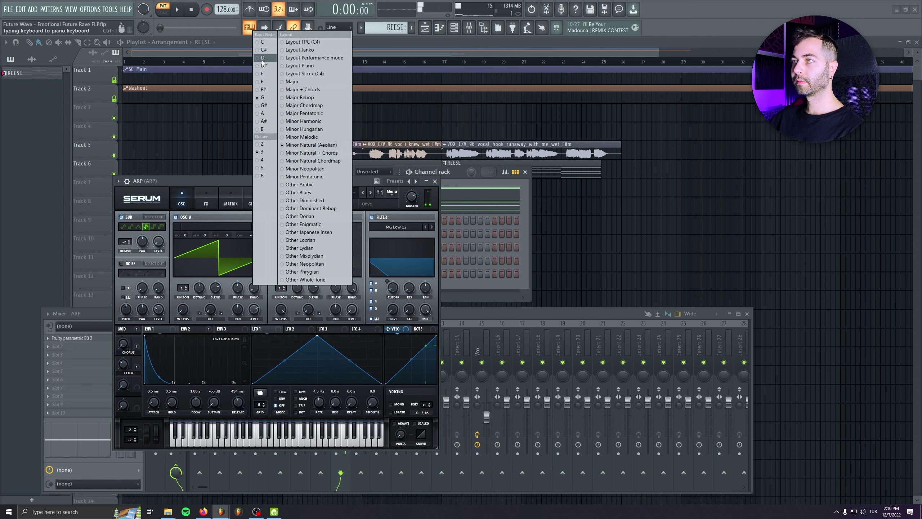
click(267, 103)
click(368, 193)
click(369, 193)
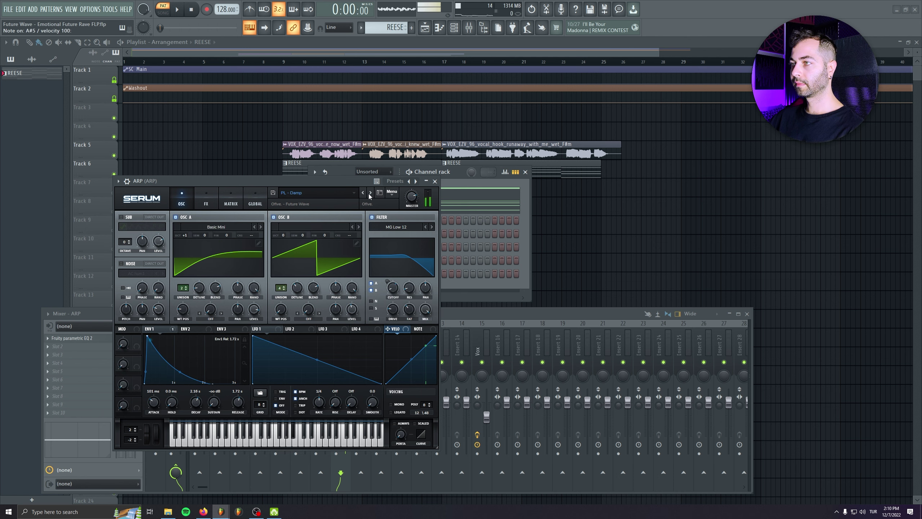
click(369, 193)
click(369, 193)
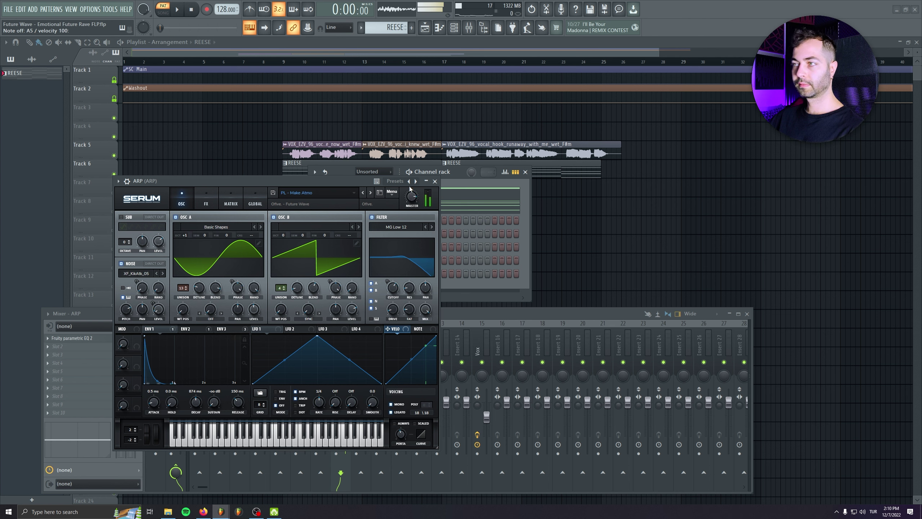
click(370, 193)
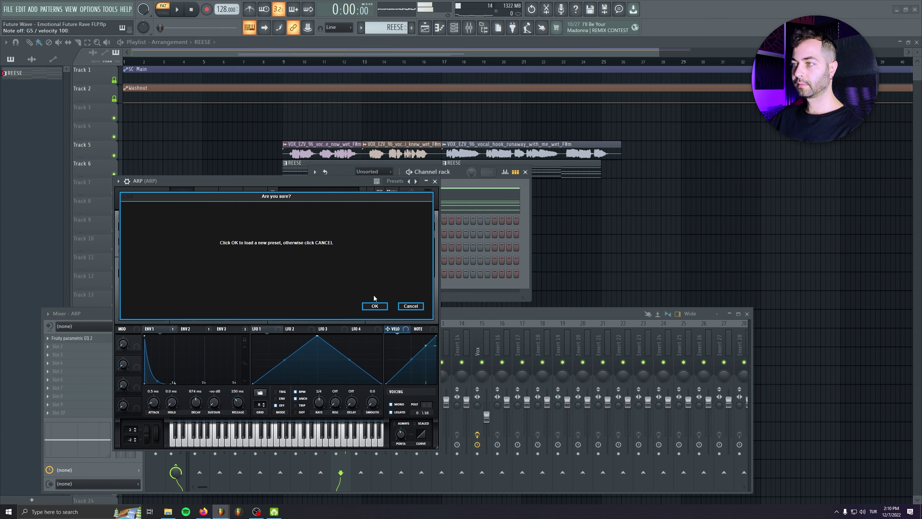
click(375, 306)
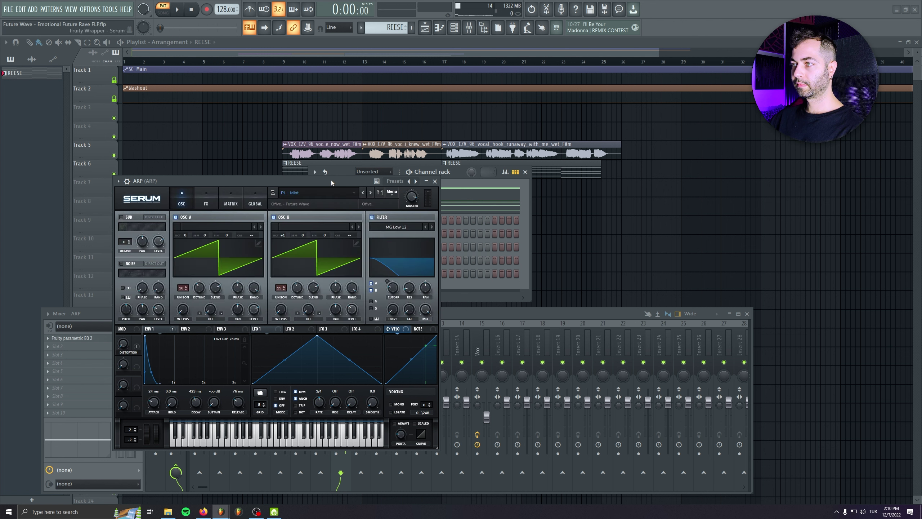
Audition the plucks PL - Noisy, PL - Polite, PL - Pool and PL - Rainstorm, ending on PL - Real.
click(371, 193)
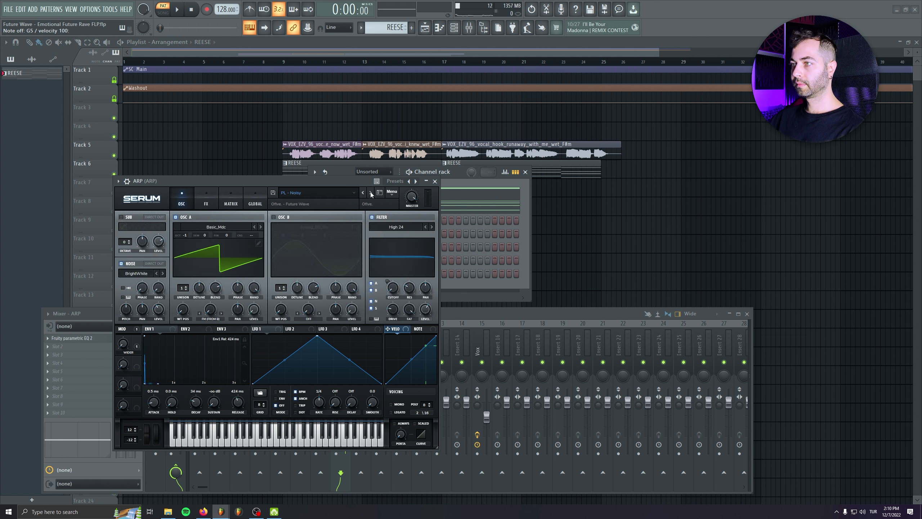
click(371, 192)
click(363, 193)
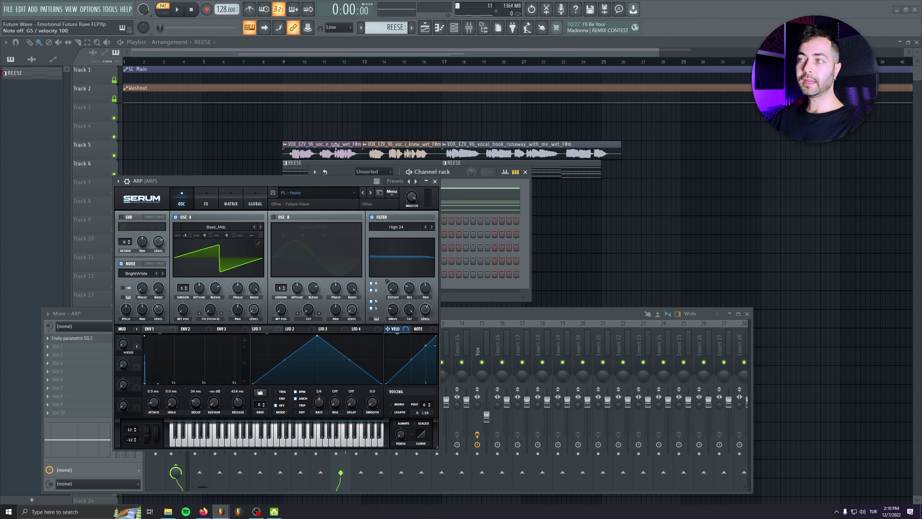
click(370, 193)
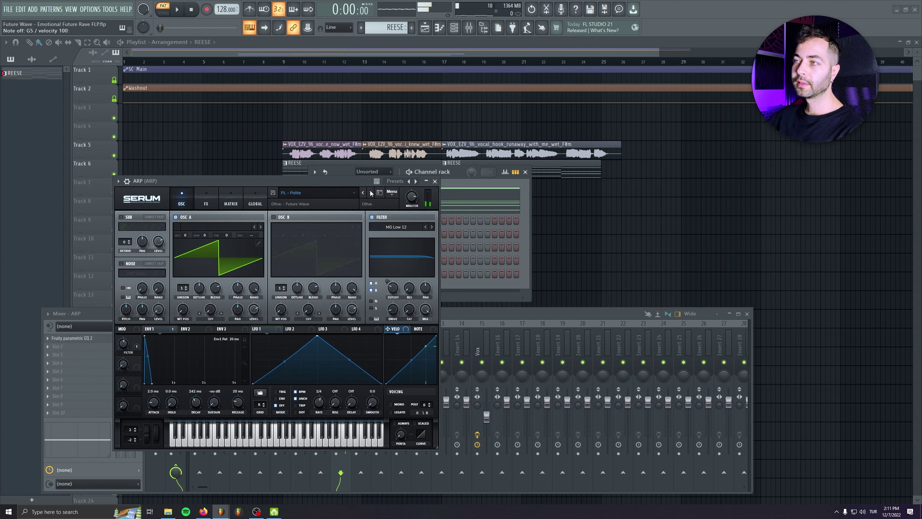
click(370, 192)
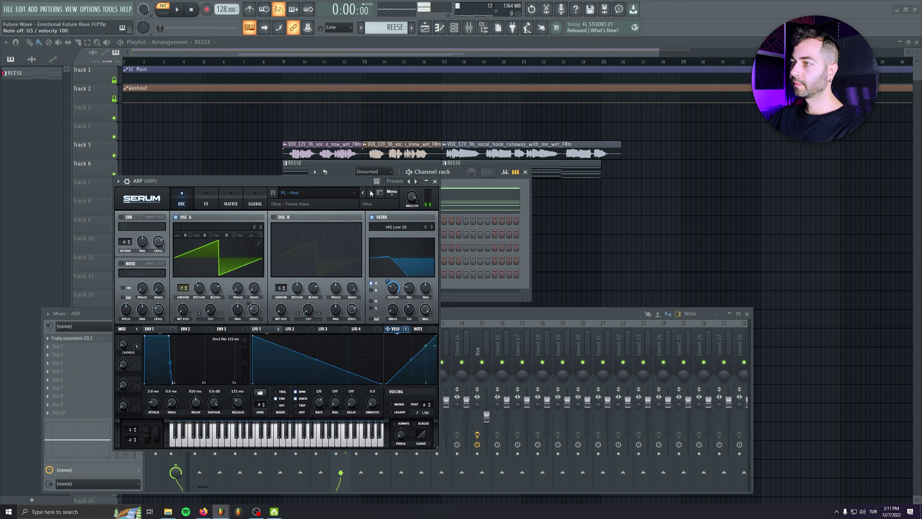
click(370, 193)
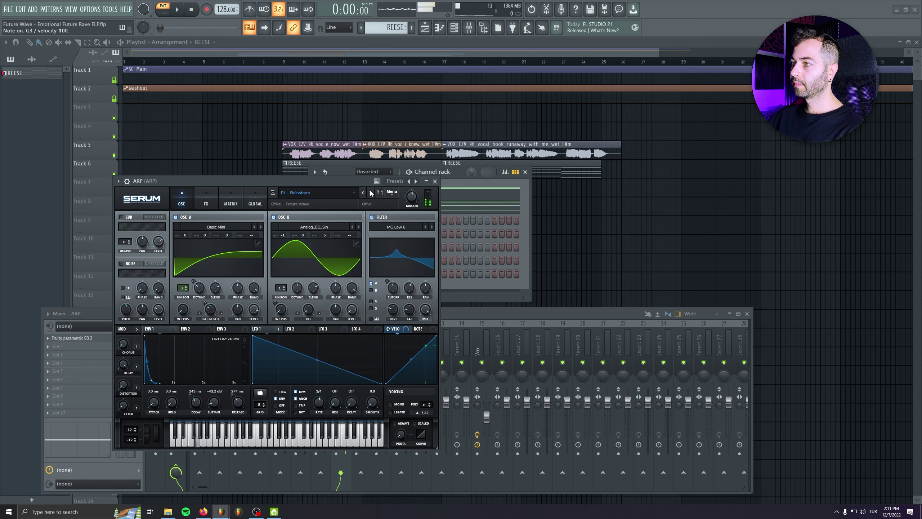
click(371, 193)
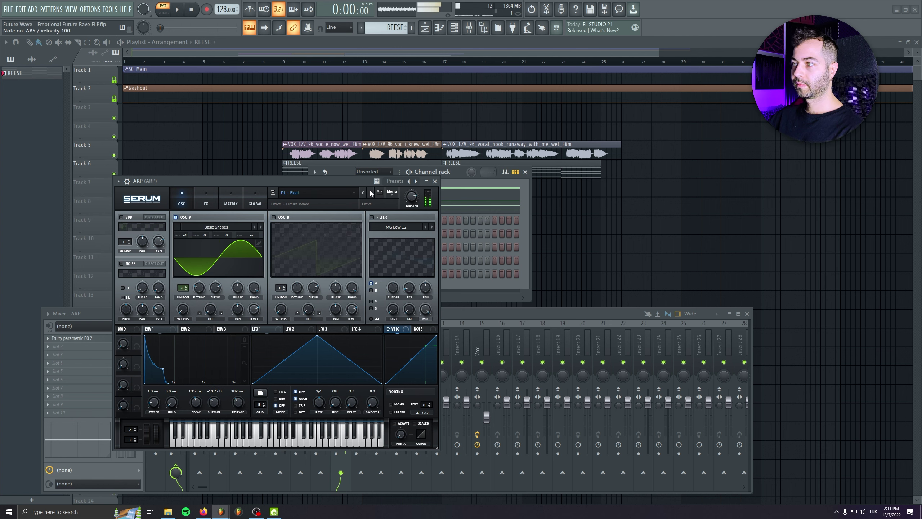
drag(282, 183, 284, 178)
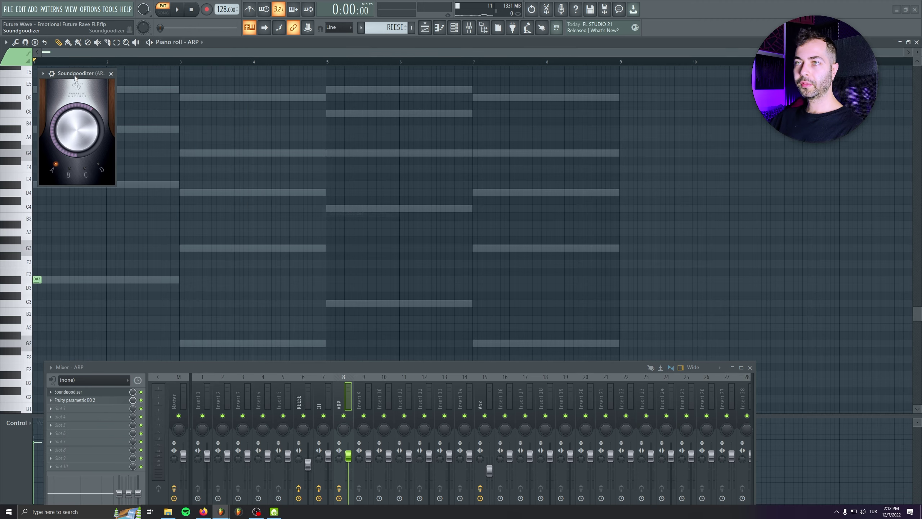
Lower the Soundgoodizer amount on the ARP track in mode A, audition the sound, and close the plugin.
drag(69, 77, 132, 135)
drag(139, 185, 139, 200)
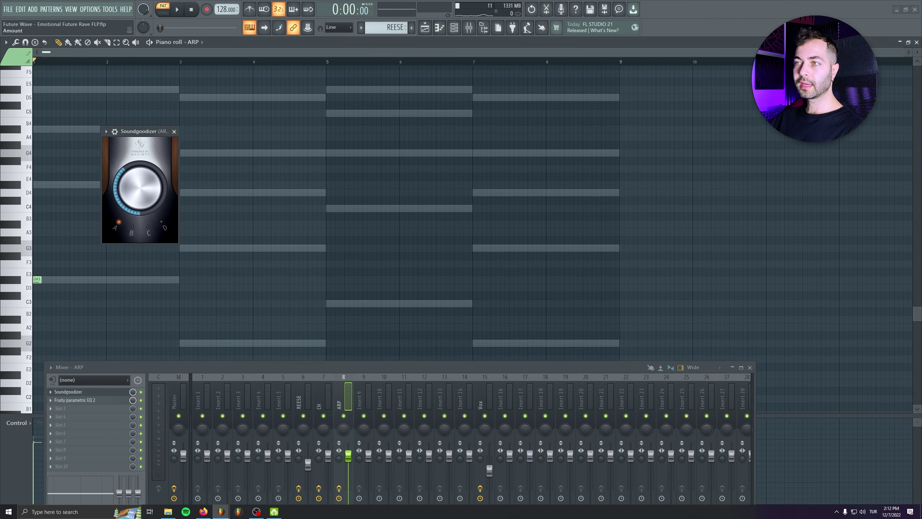
drag(136, 130, 141, 122)
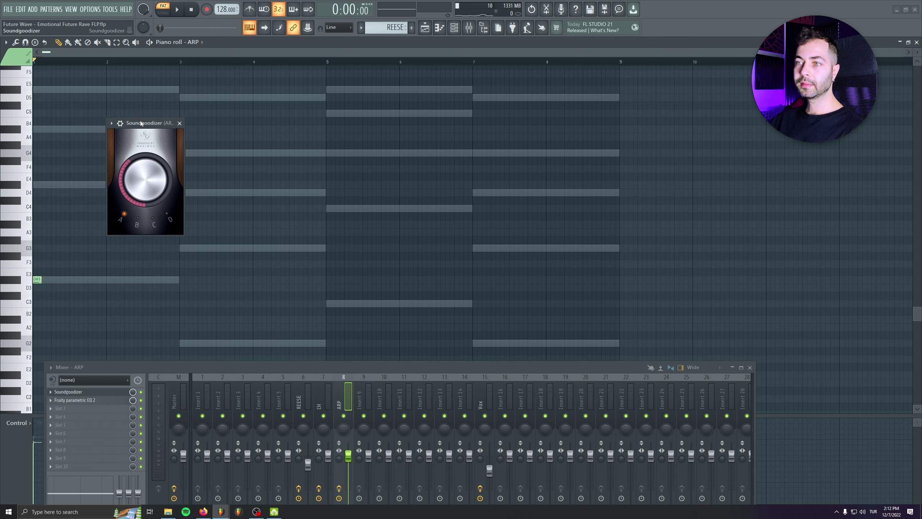
key(t)
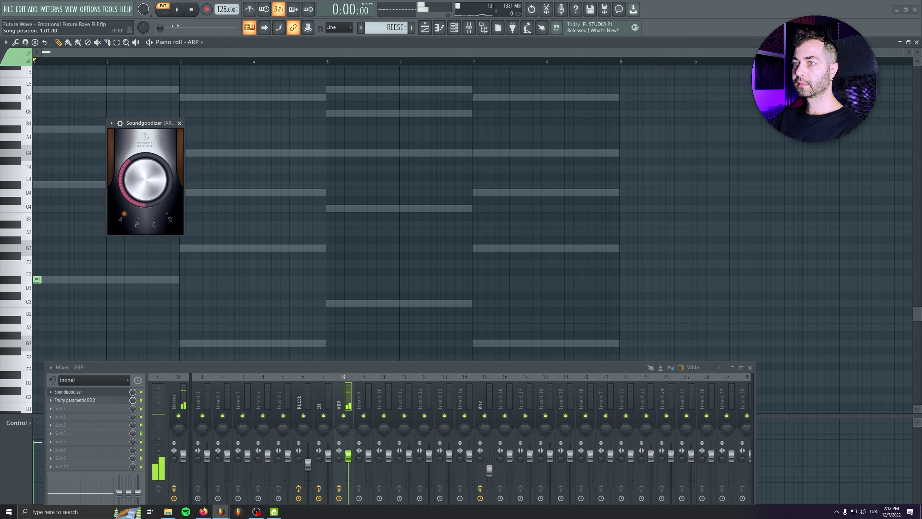
key(space)
click(179, 124)
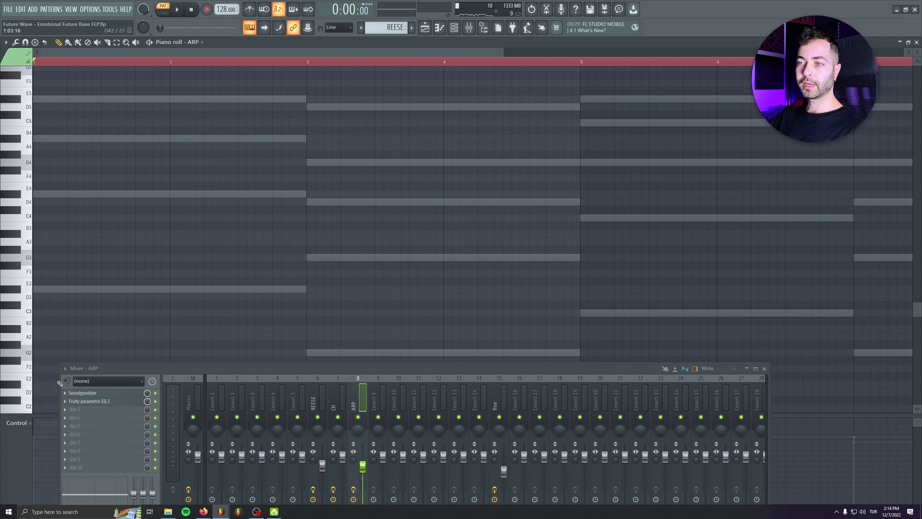
click(84, 393)
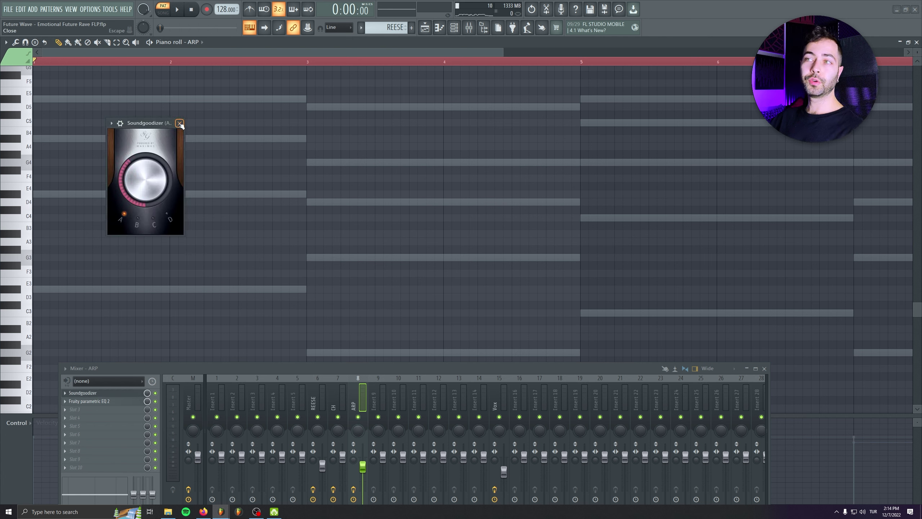
click(180, 123)
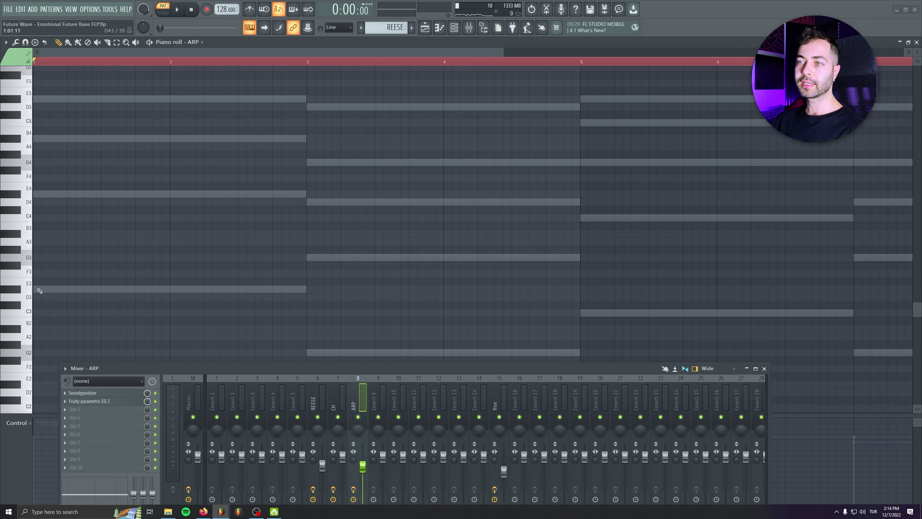
Draw the rising arp D#3, D#4, A#4, D#5 four times across the first chord's two bars and play it.
drag(38, 290, 243, 288)
key(space)
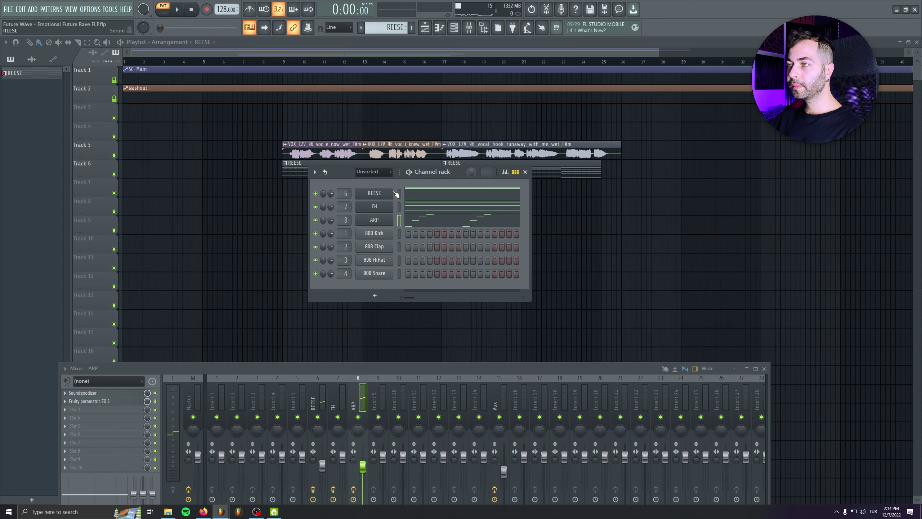
Copy the REESE clip at bar 9 down to Track 7 and make the copy a unique pattern.
drag(344, 171, 446, 213)
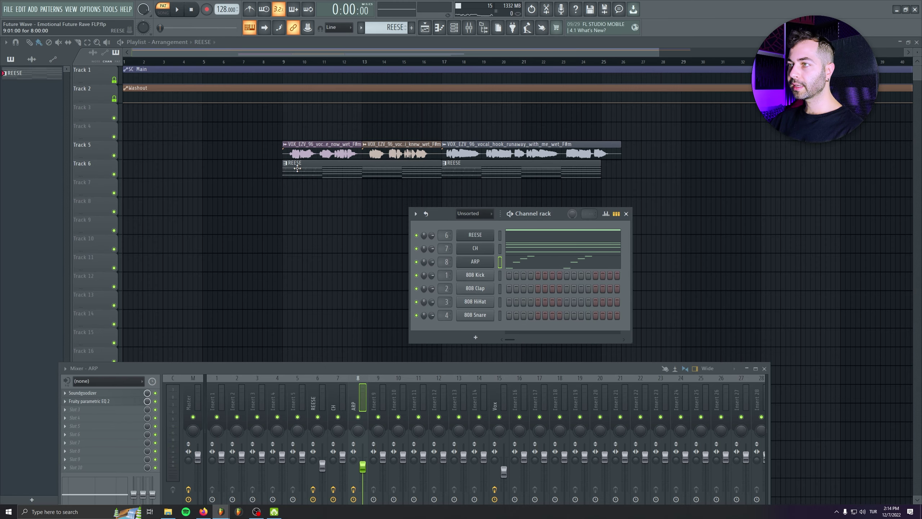
drag(287, 168, 284, 183)
click(285, 182)
click(305, 236)
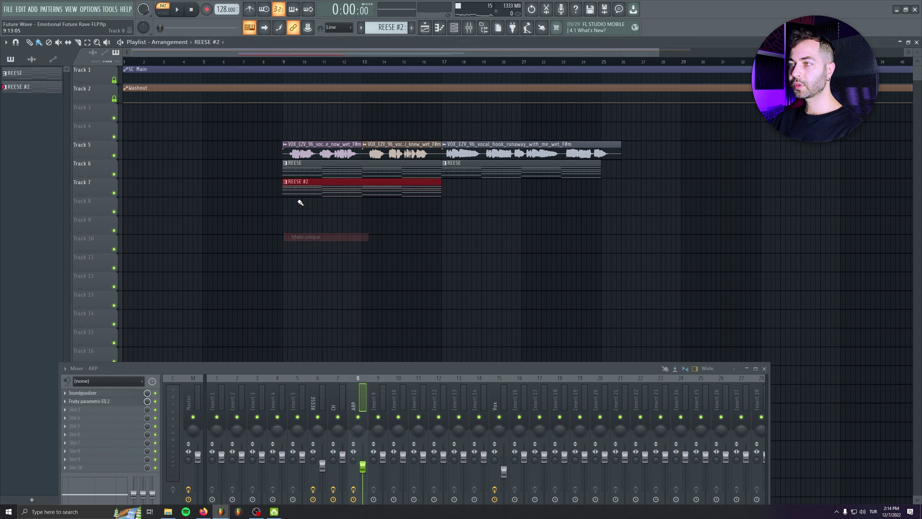
Clear the bass notes from the original REESE pattern and keep only the bass notes in REESE #2.
click(303, 171)
key(F2)
key(F6)
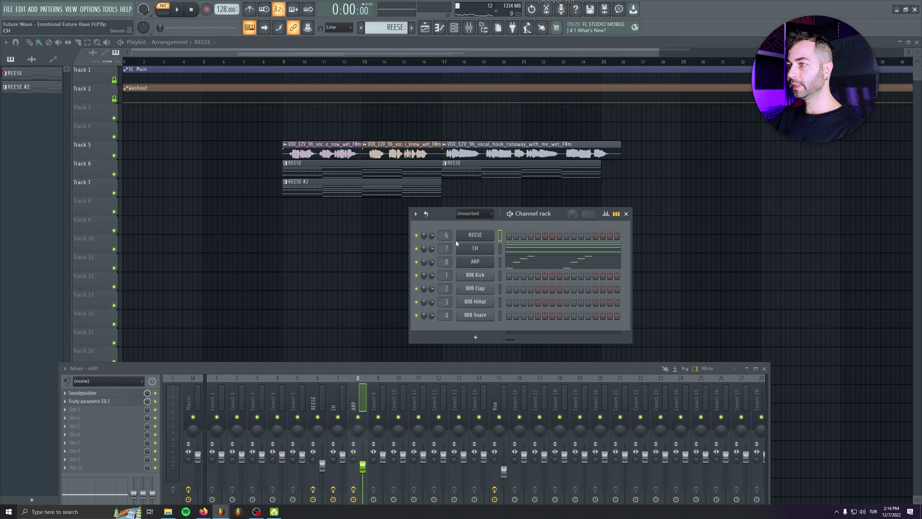
click(301, 191)
key(F6)
Duplicate the REESE #2 clip to bar 17 on Track 7 and rename the original REESE pattern as CH.
drag(300, 191, 460, 199)
click(306, 173)
key(F2)
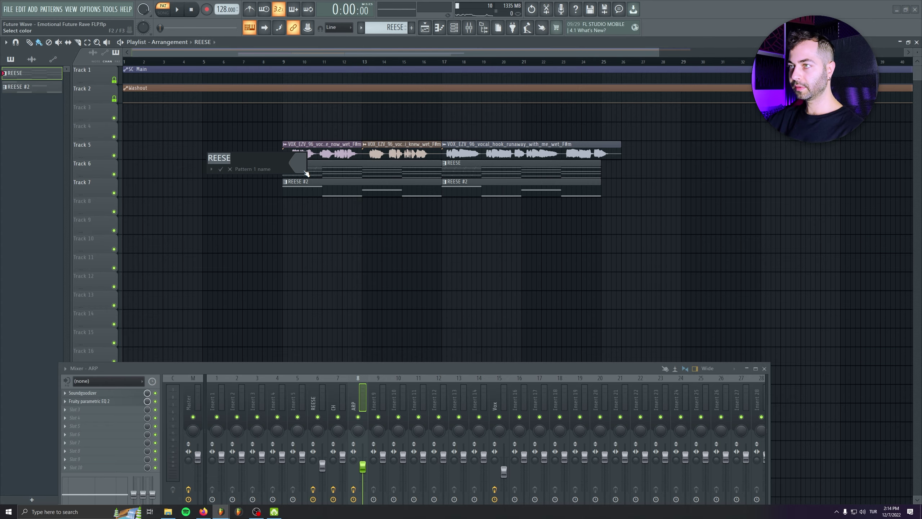
text(CH)
key(Return)
Open the ARP channel's notes in the CH pattern's Piano roll and close the mixer.
key(F7)
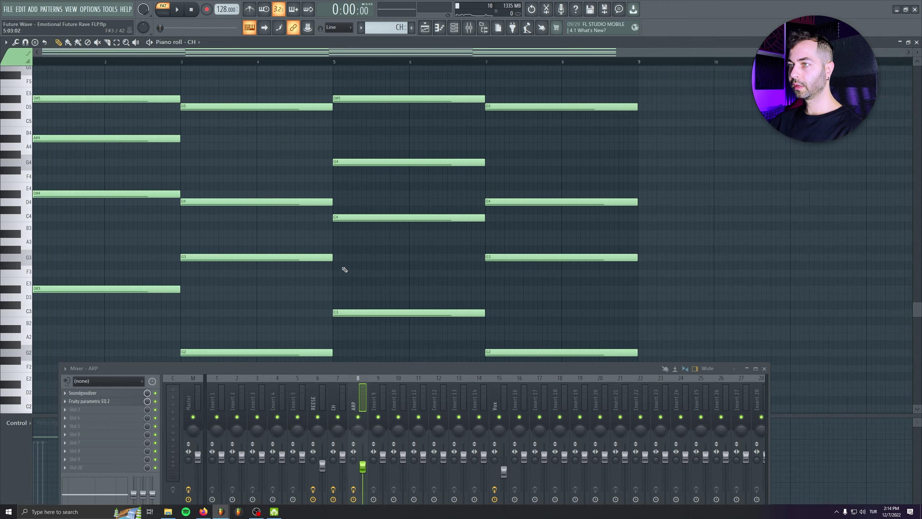
key(F7)
key(F6)
click(516, 262)
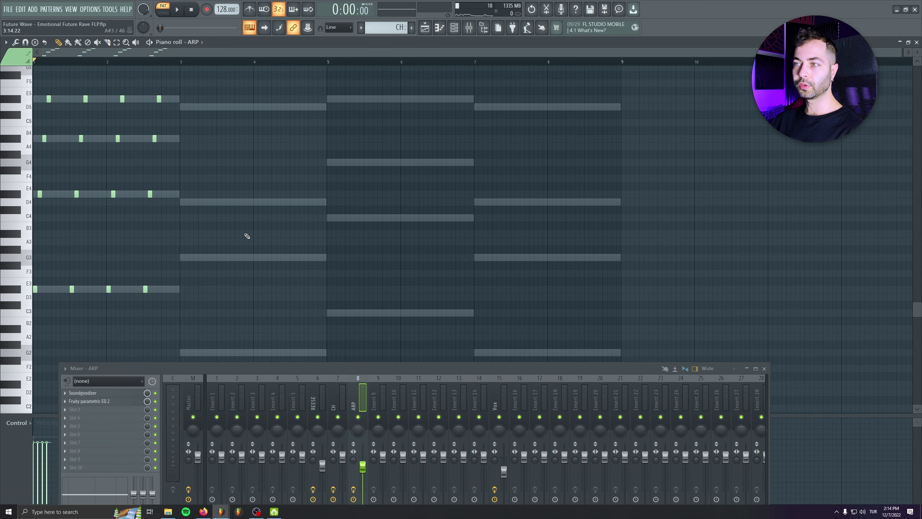
scroll(256, 231, down, 1)
scroll(264, 227, up, 1)
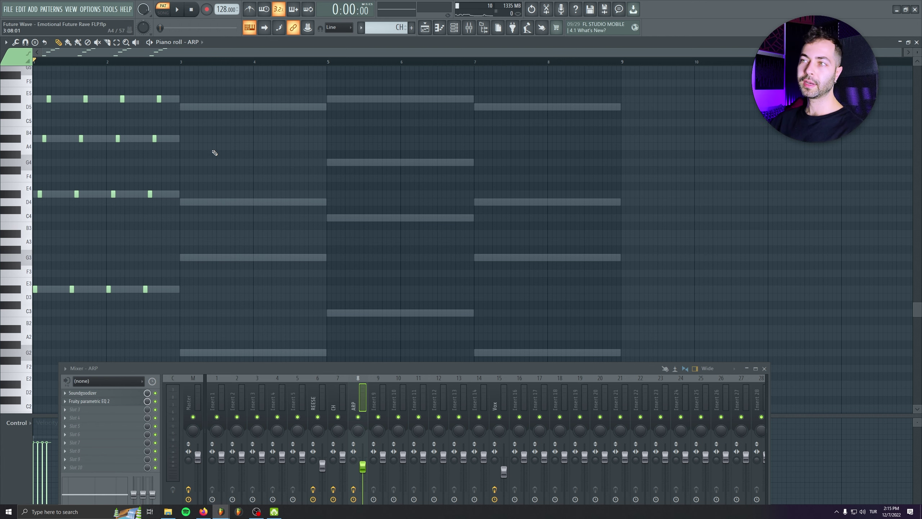
mouse_move(190, 135)
mouse_down()
mouse_move(278, 171)
mouse_move(256, 172)
mouse_up()
mouse_move(253, 270)
mouse_down()
mouse_move(256, 245)
mouse_move(256, 256)
mouse_up()
click(765, 369)
Draw the arp notes G2, G3, D4 and D5 from bar 3 and repeat the group across the second chord.
scroll(200, 138, up, 5)
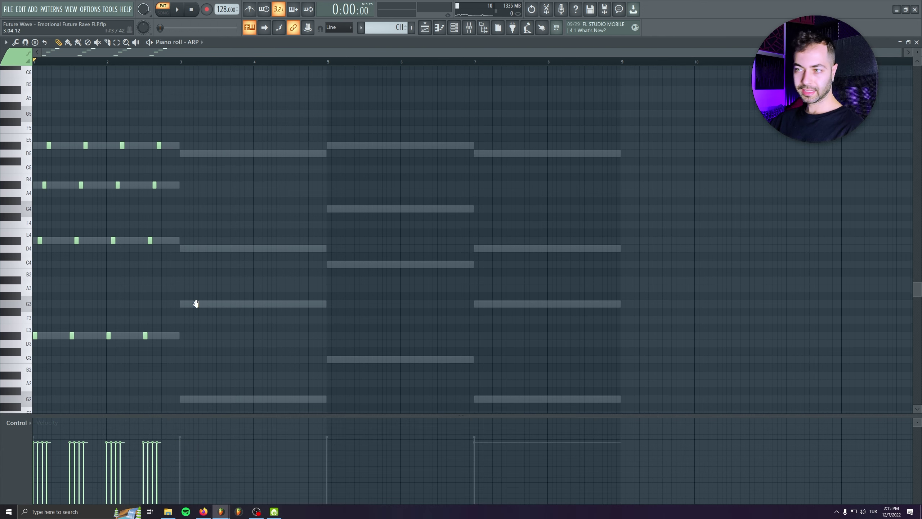
scroll(188, 328, down, 3)
click(181, 365)
ctrl+scroll(227, 323, up, 4)
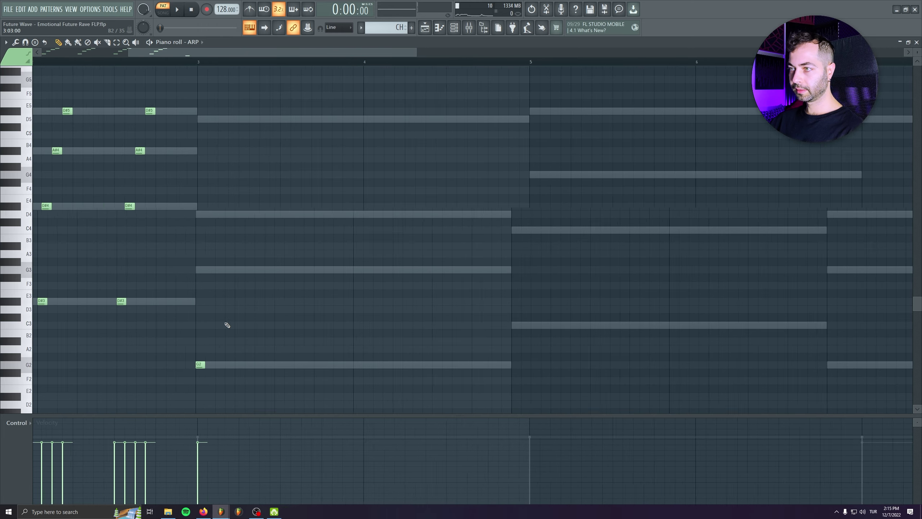
click(223, 270)
click(238, 214)
click(251, 119)
drag(278, 98, 212, 363)
mouse_move(215, 353)
mouse_down()
mouse_move(212, 364)
mouse_move(445, 359)
mouse_move(548, 373)
mouse_up()
Continue the arp with C3, C4, G4, D#5 in bars 5–6 and G2, G3, D4, D5 in bars 7–8, and play it back.
key(space)
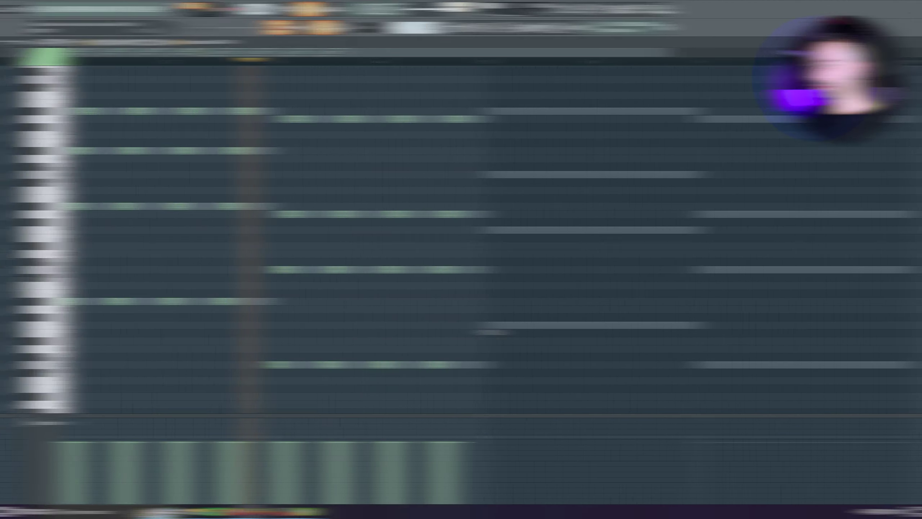
scroll(363, 338, down, 6)
scroll(418, 290, down, 3)
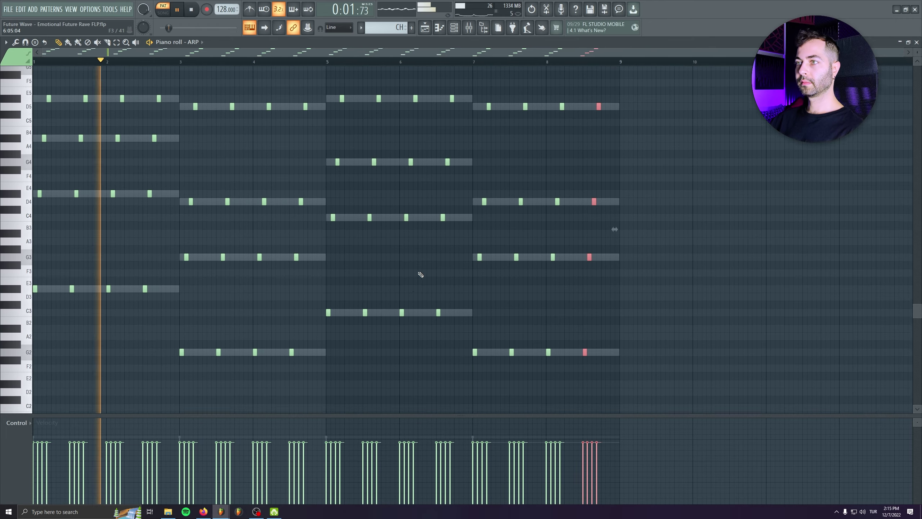
click(189, 10)
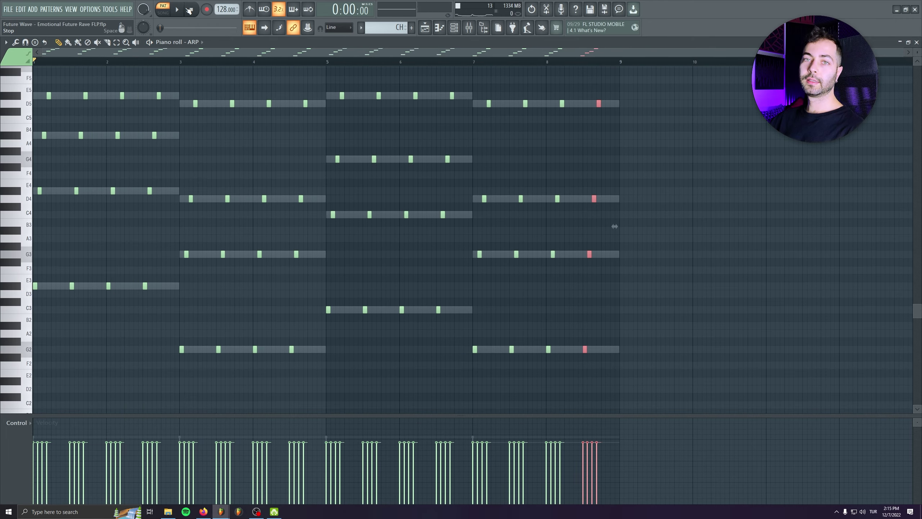
Duplicate all the ARP notes one beat later to fill the gaps between the four-note groups.
scroll(146, 185, up, 3)
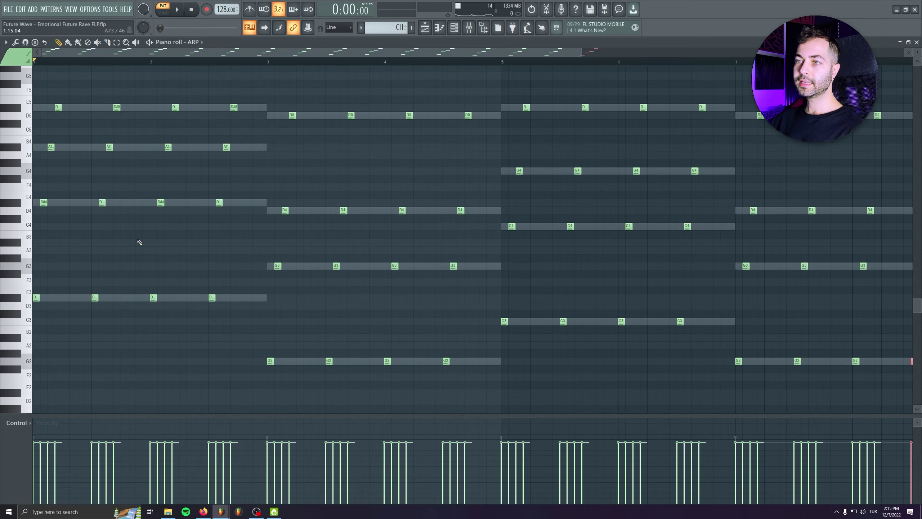
key(ctrl+a)
scroll(255, 321, up, 4)
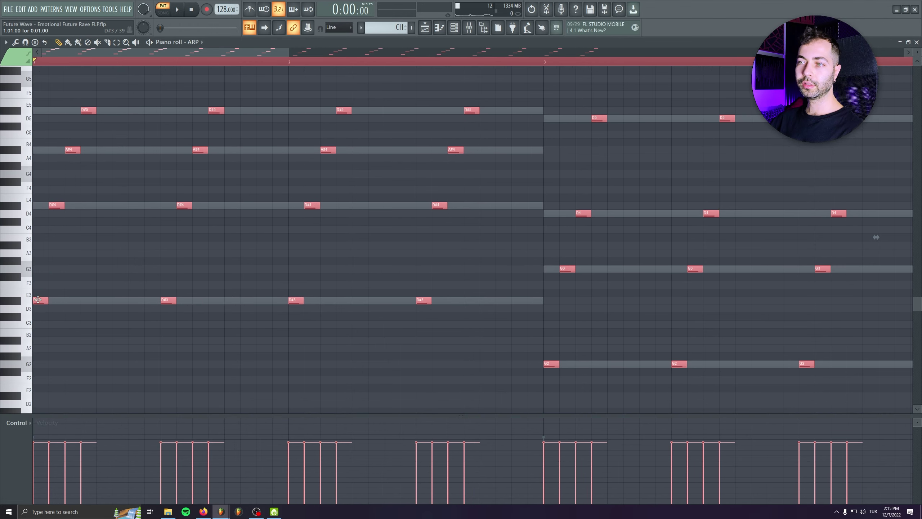
drag(38, 299, 101, 310)
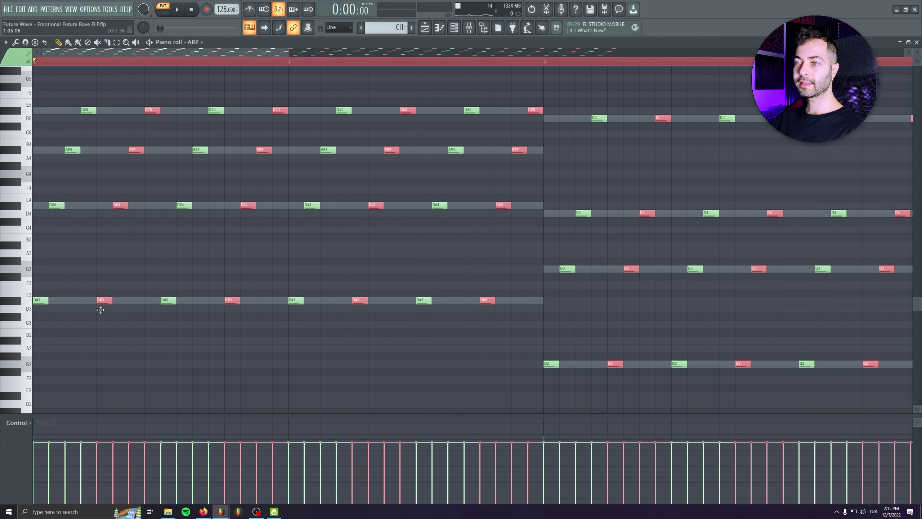
Transpose the duplicated ARP notes up one octave across all eight bars.
key(ctrl+Up)
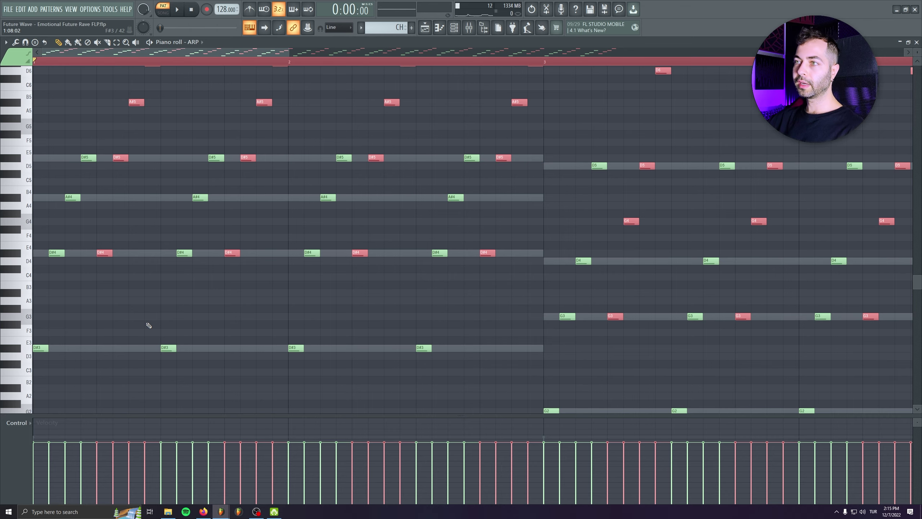
key(ctrl+Up)
scroll(144, 319, up, 2)
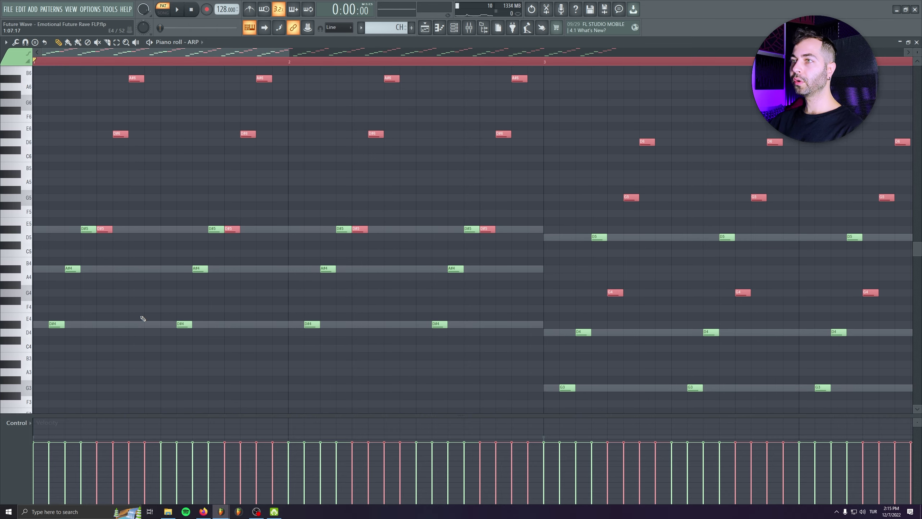
scroll(146, 316, down, 3)
key(ctrl+Down)
scroll(196, 284, up, 2)
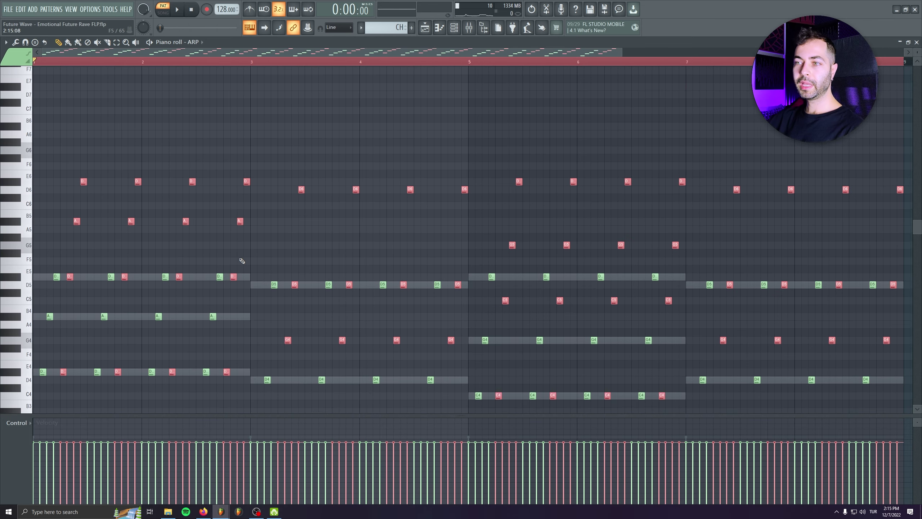
scroll(241, 259, down, 3)
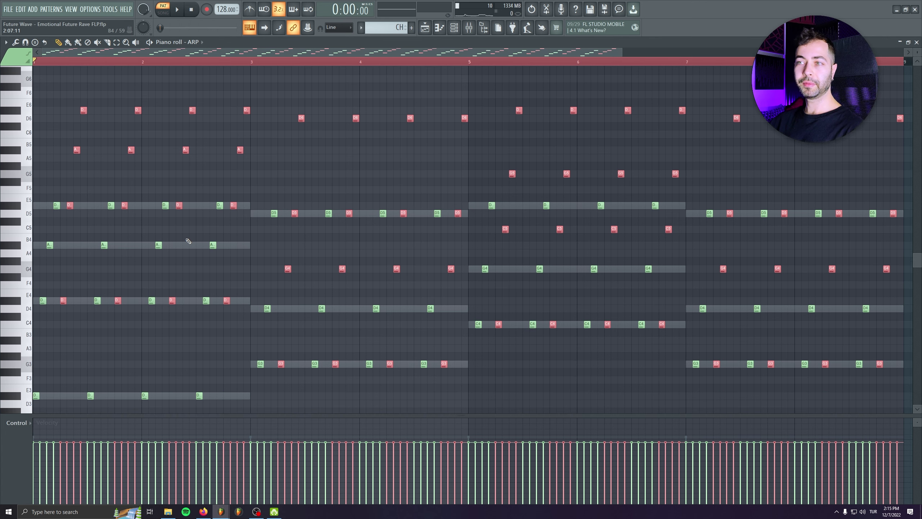
scroll(48, 176, up, 2)
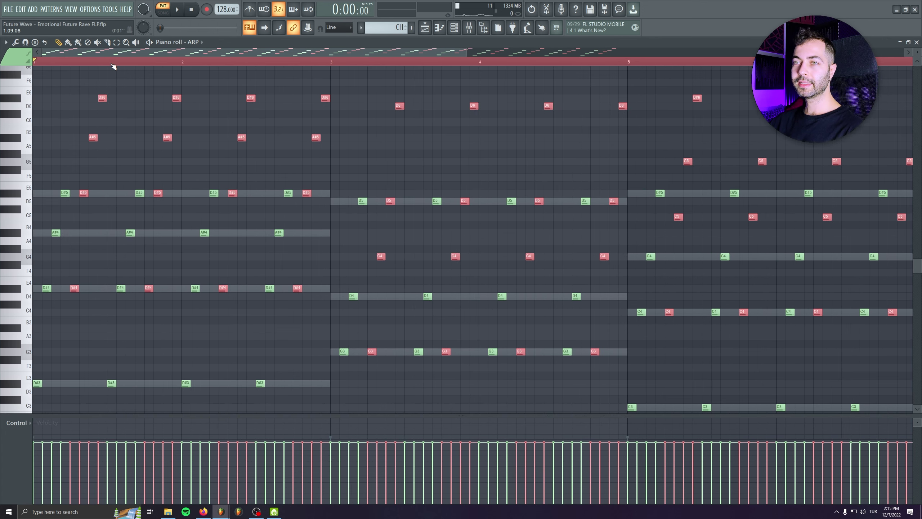
Play back the arp, deselect its notes, raise the ARP mixer track's level slightly and close the mixer.
key(space)
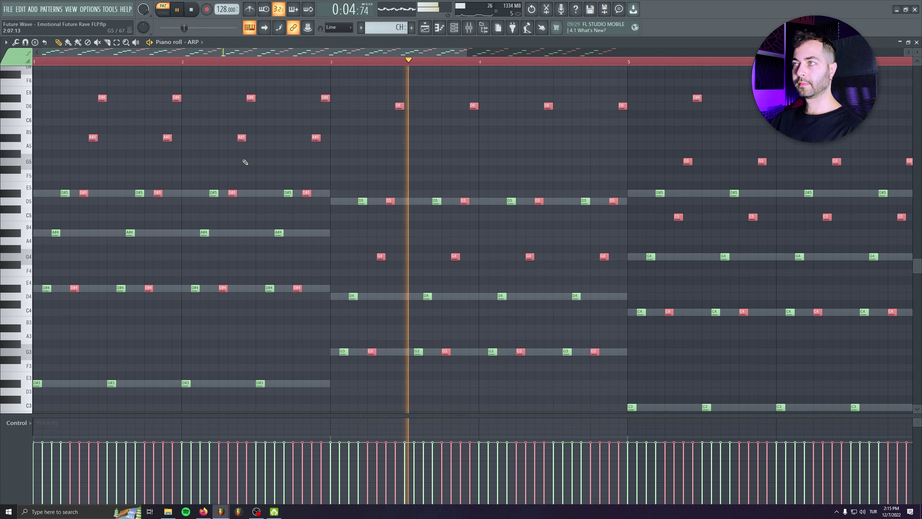
drag(467, 48, 655, 50)
click(700, 146)
right_click(701, 146)
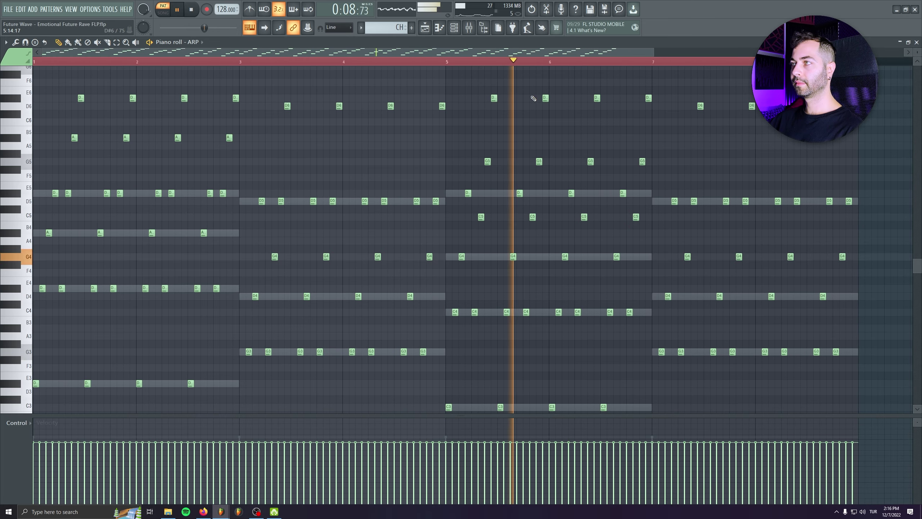
click(469, 27)
drag(349, 366, 355, 264)
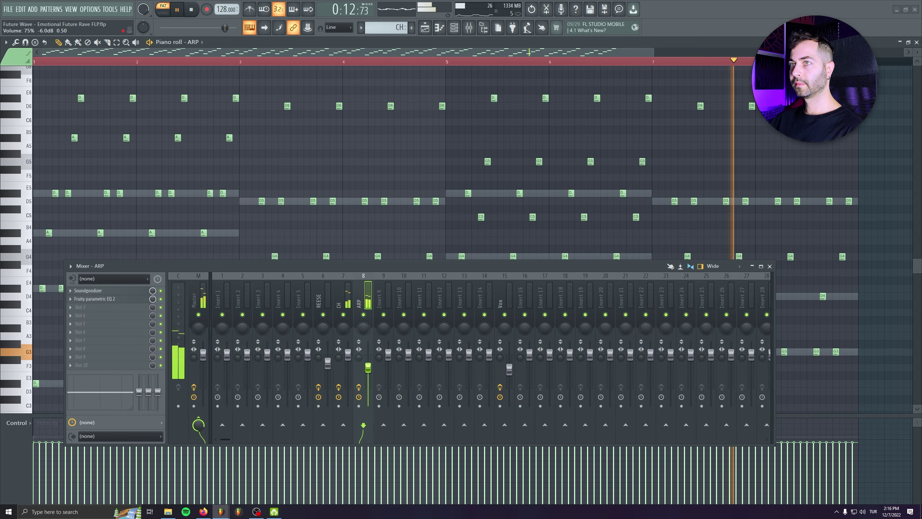
drag(368, 367, 366, 346)
key(F9)
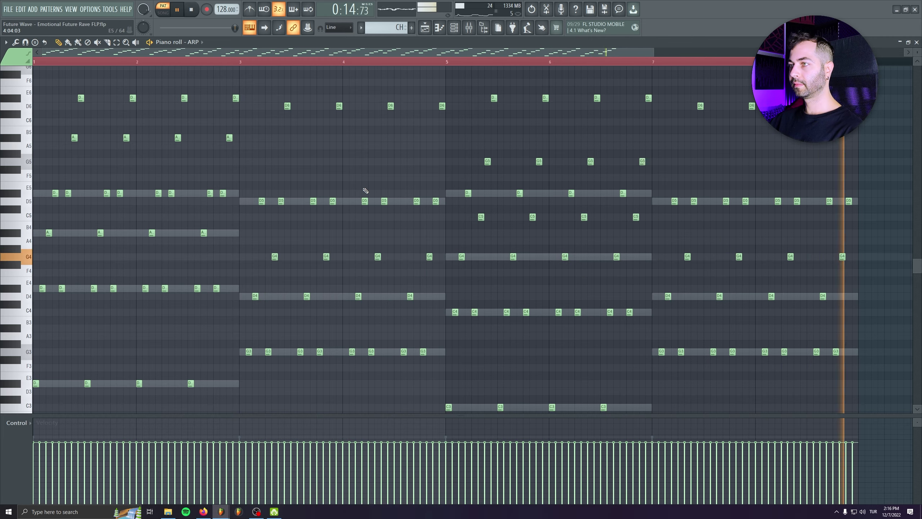
In the playlist, stop playback, split the CH pattern by channel and move both chord clips to Track 8.
key(F5)
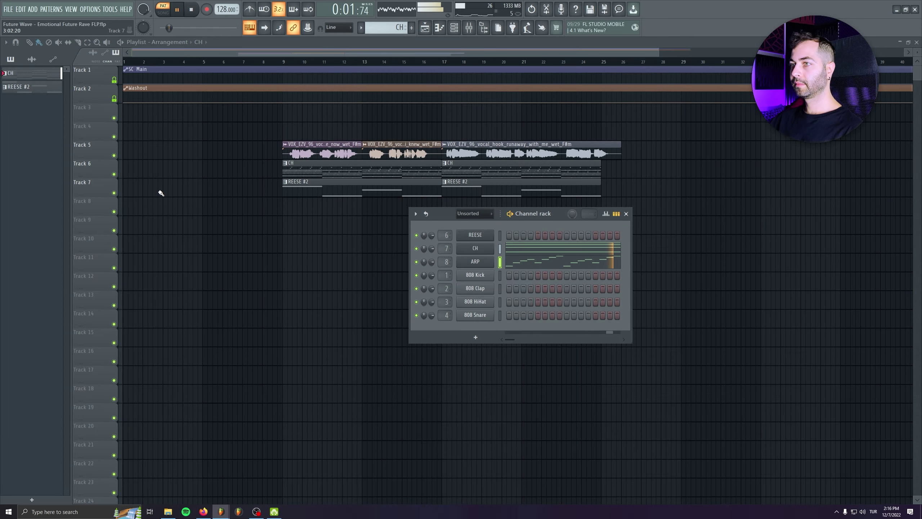
key(F6)
key(space)
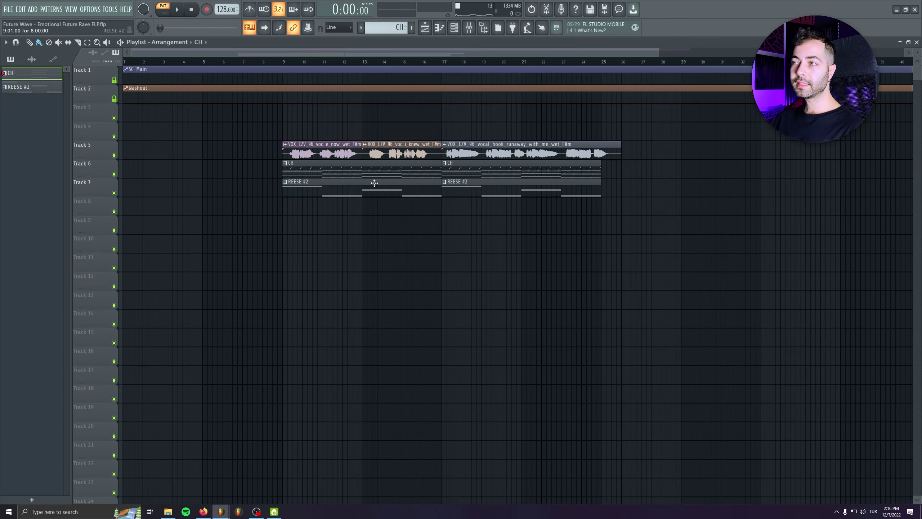
right_click(8, 82)
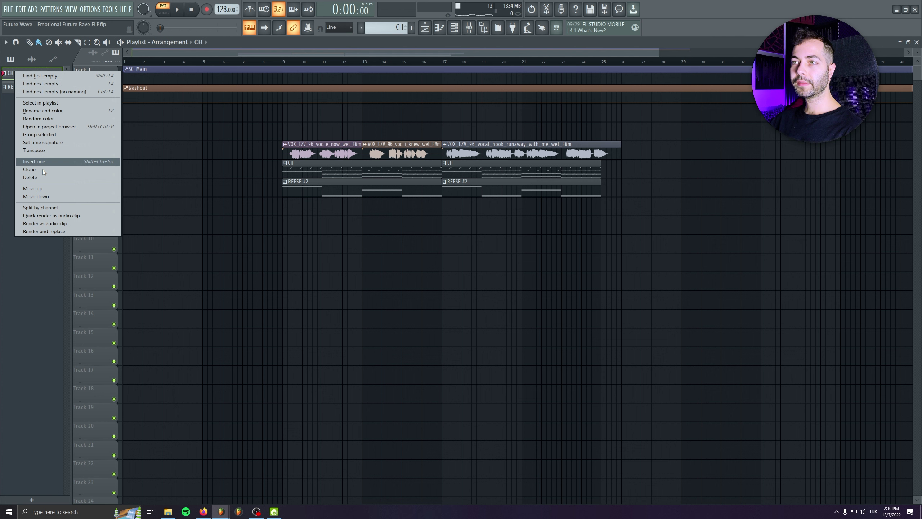
click(40, 209)
drag(339, 175, 335, 213)
drag(458, 171, 464, 212)
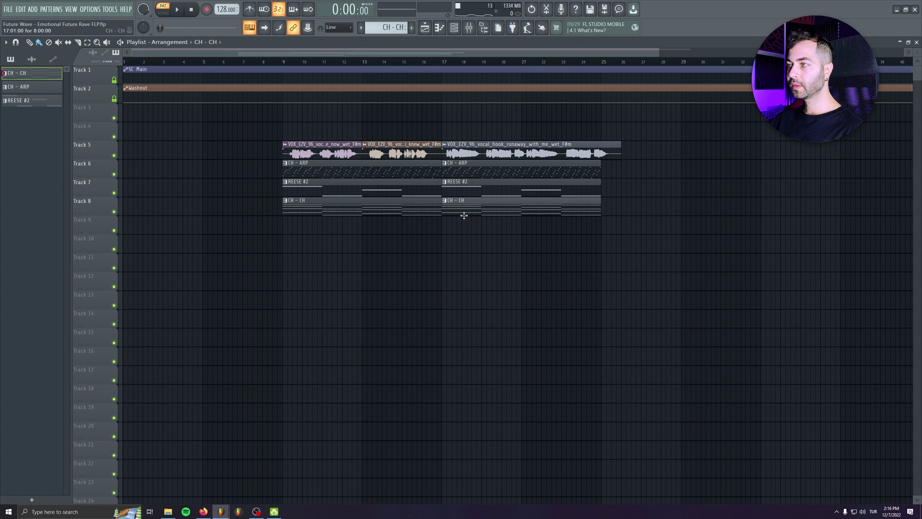
Rename the split patterns CH and ARP, and reorder the tracks so REESE #2 sits on Track 6 above ARP.
key(F2)
text(CH - CH)
key(Return)
click(314, 165)
key(F2)
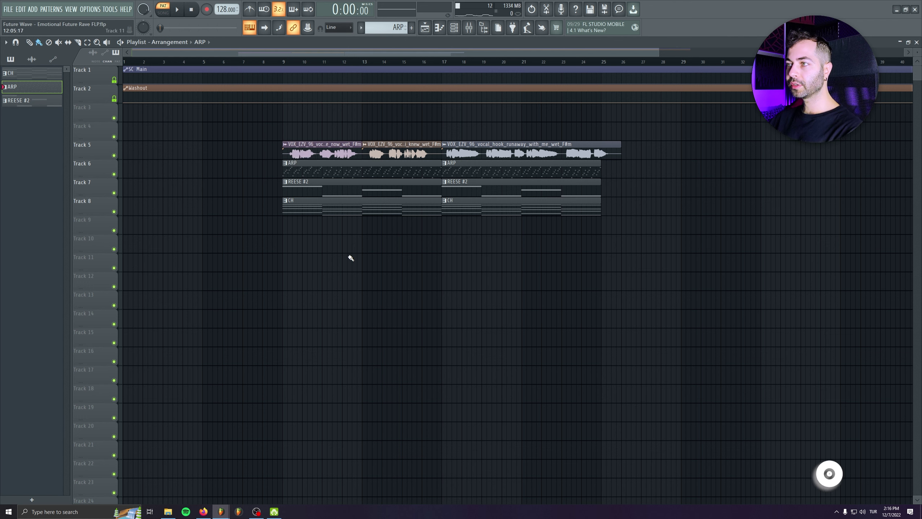
scroll(87, 186, up, 1)
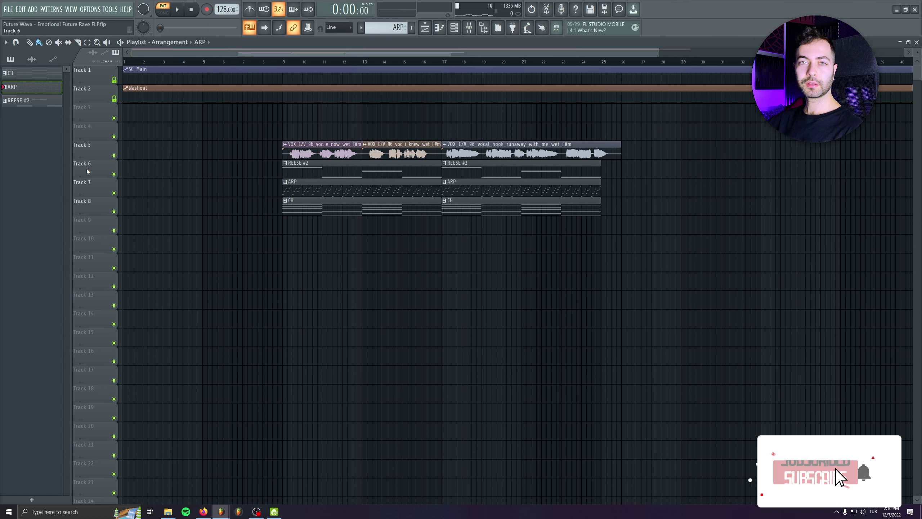
Delete the first CH clip at bar 9 and play the song from bar 9.
click(284, 62)
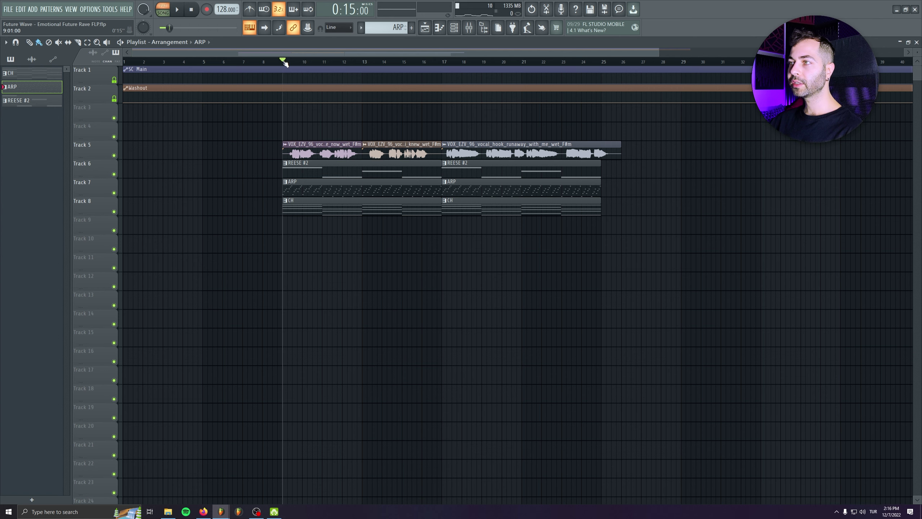
scroll(156, 174, right, 3)
right_click(312, 209)
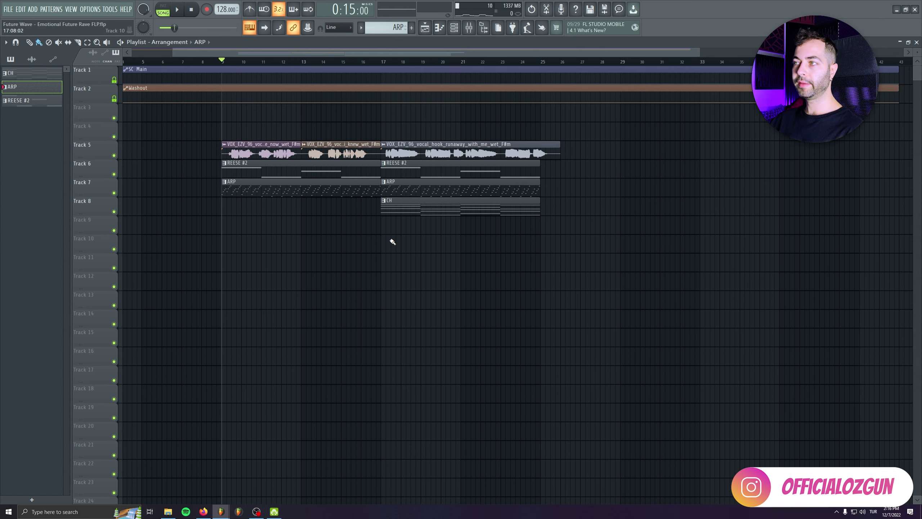
key(space)
Balance the mixer during playback, setting ARP to about -6 dB and lowering Vox slightly.
key(F9)
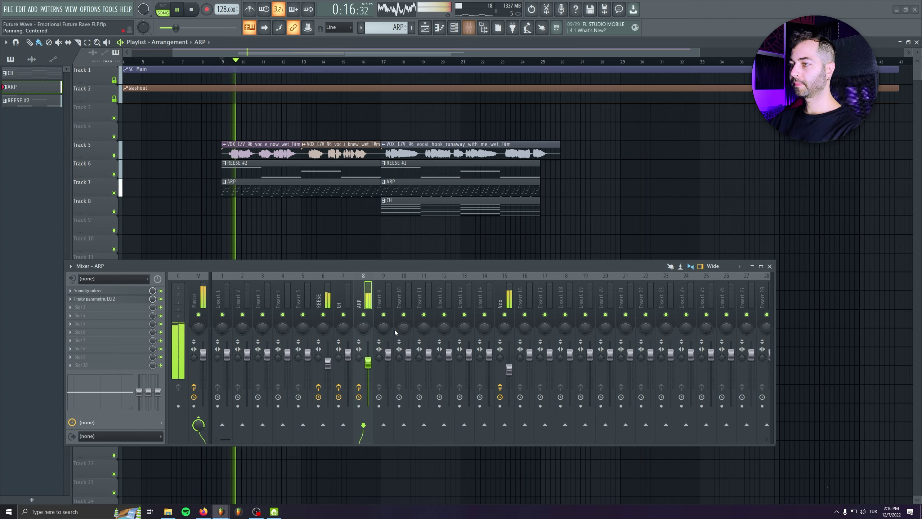
drag(369, 365, 370, 369)
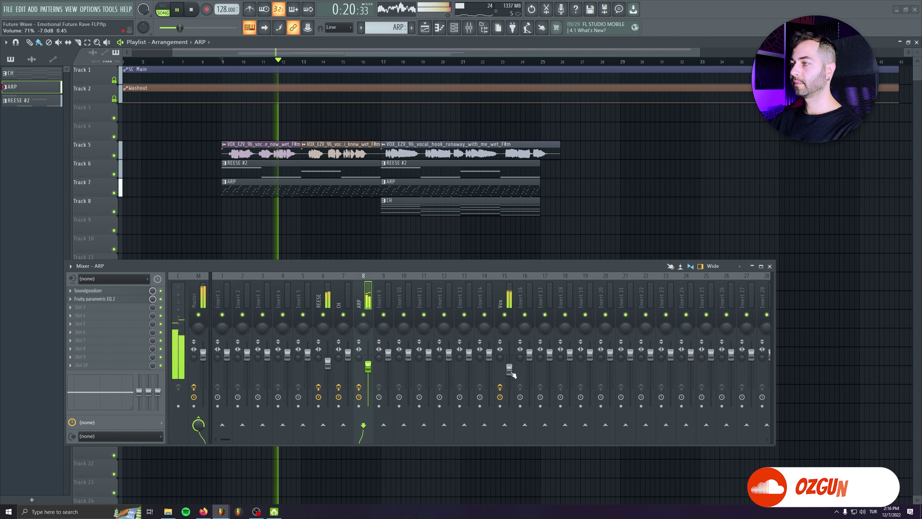
drag(509, 369, 509, 370)
click(368, 366)
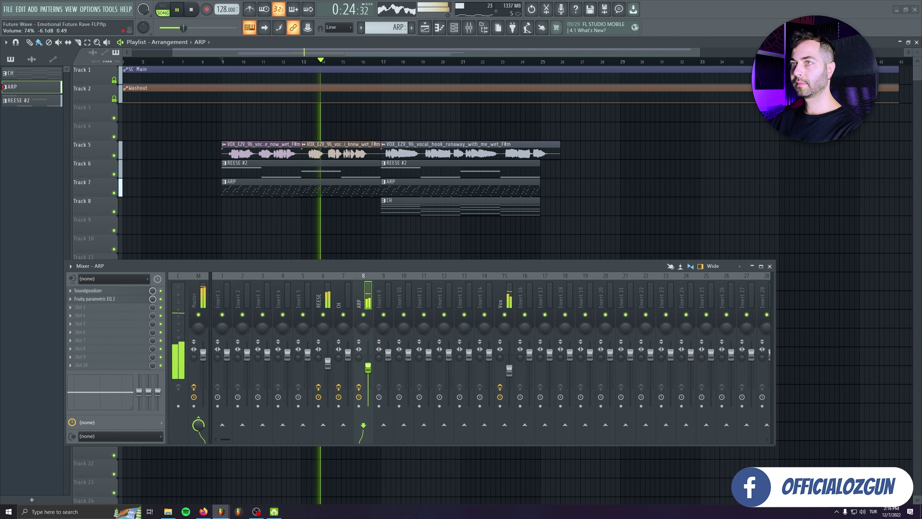
drag(368, 368, 368, 369)
Adjust the high-shelf band 7 in the ARP track's Fruity parametric EQ 2 and close the equalizer.
click(125, 301)
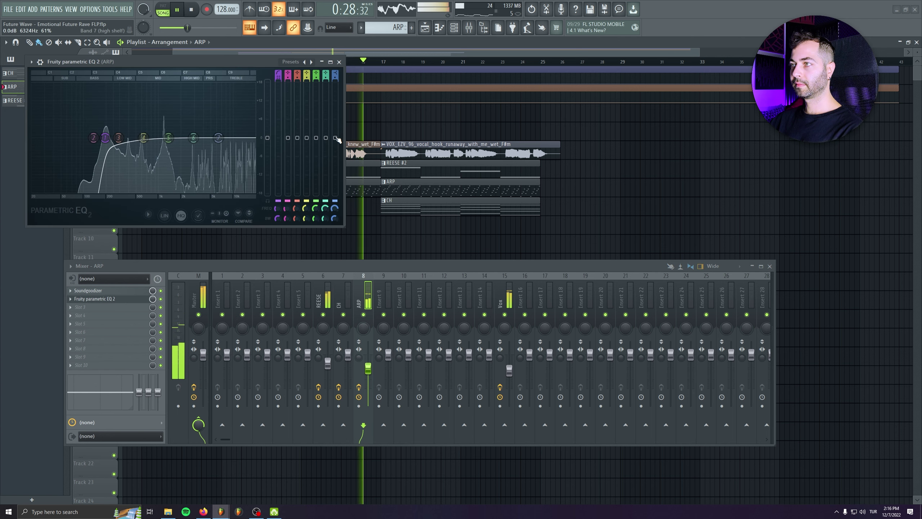
drag(335, 129, 298, 145)
key(Escape)
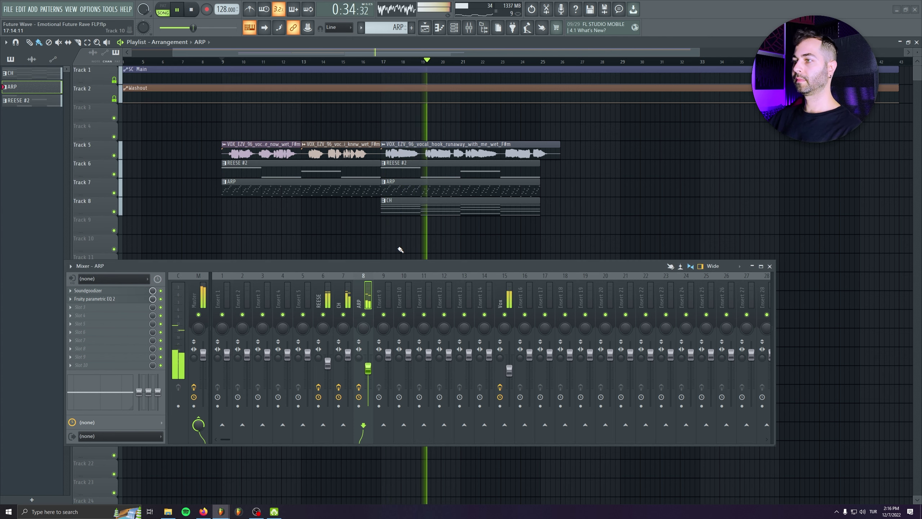
click(653, 205)
right_click(653, 205)
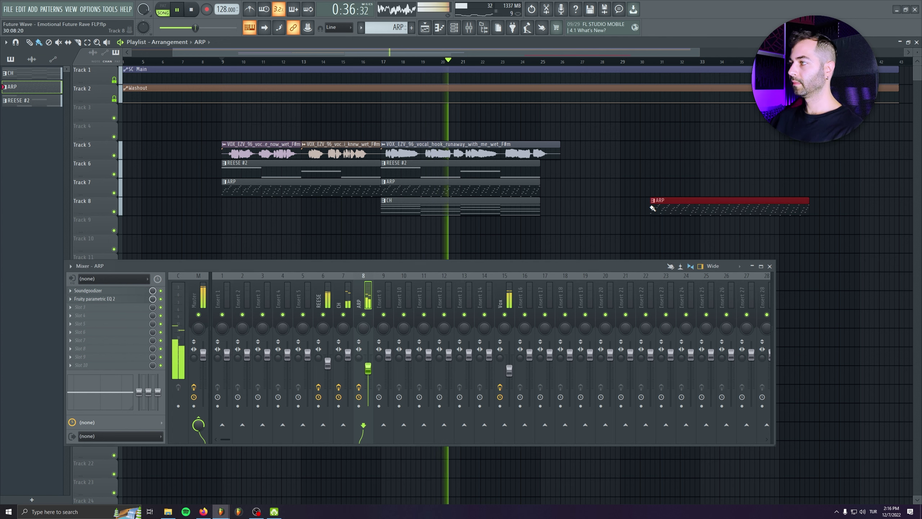
scroll(589, 199, down, 1)
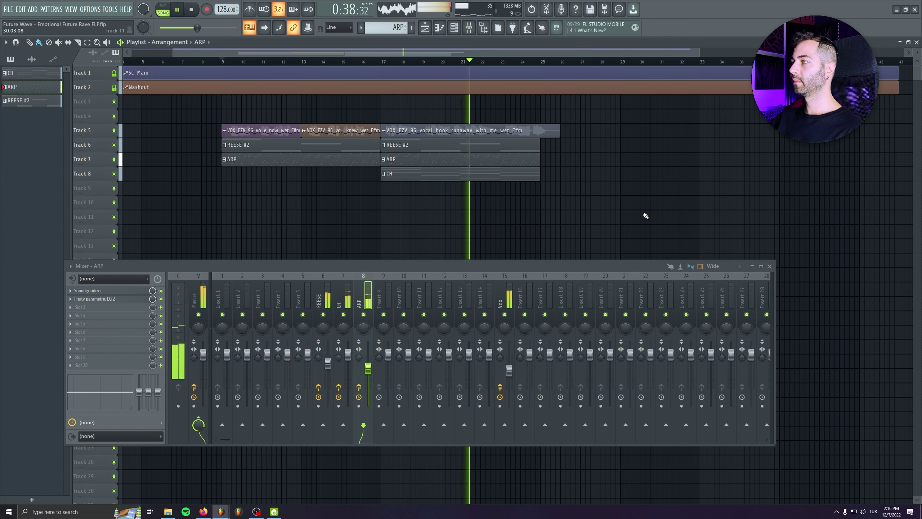
scroll(650, 214, up, 1)
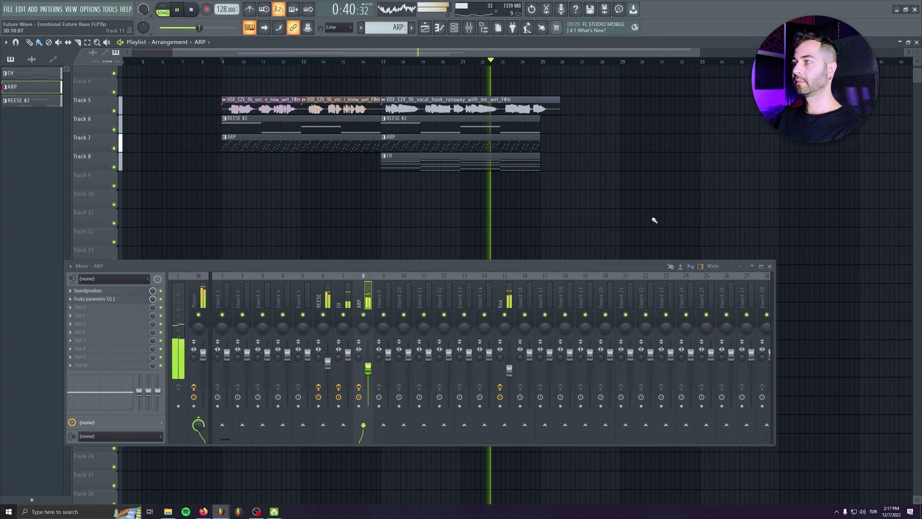
click(689, 199)
right_click(689, 199)
scroll(617, 221, up, 1)
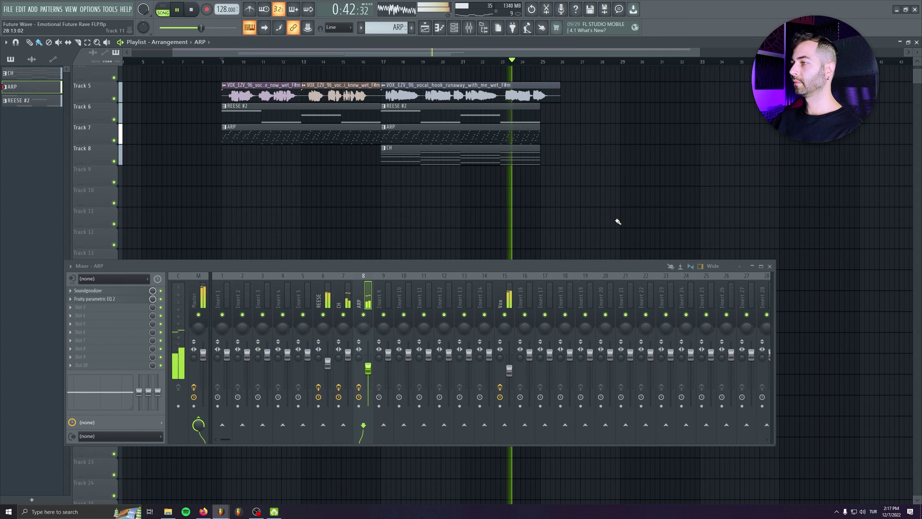
Save the project and stop playback.
click(645, 194)
scroll(465, 247, up, 4)
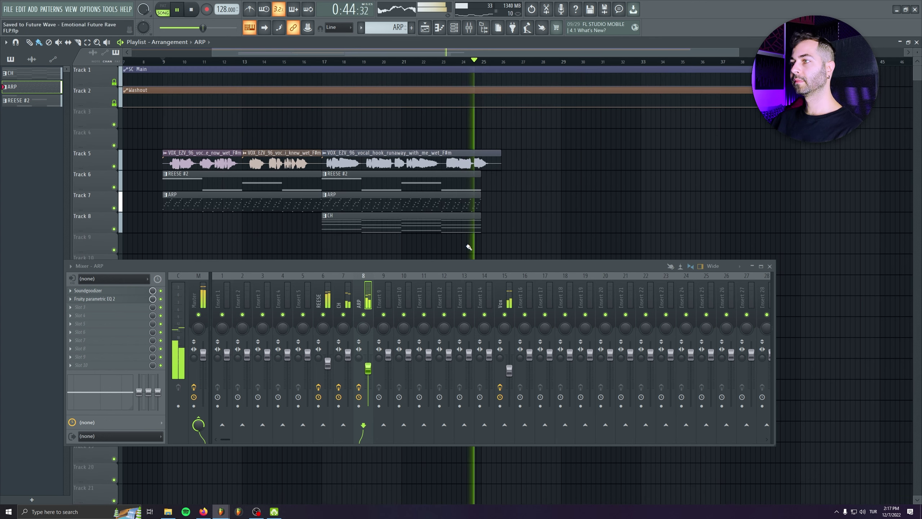
key(space)
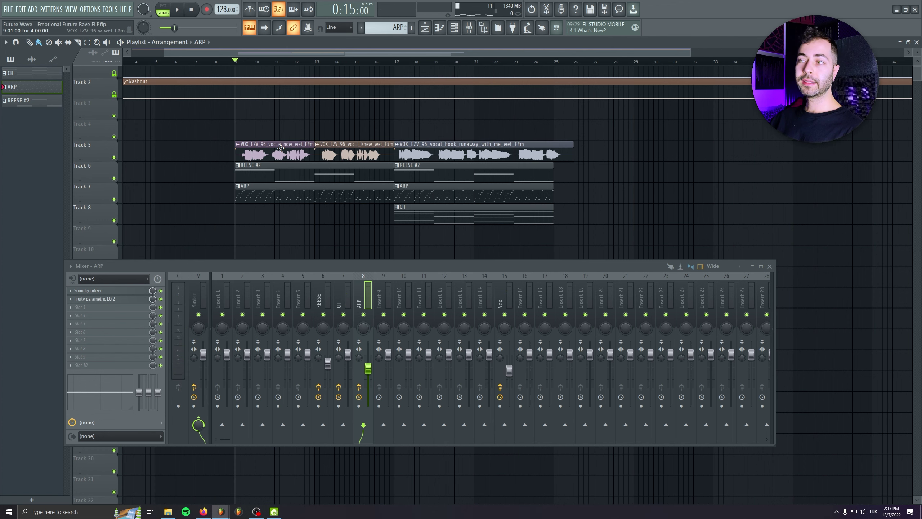
Open the Channel rack and set the main swing to 21% while the arrangement plays from bar 9.
click(460, 32)
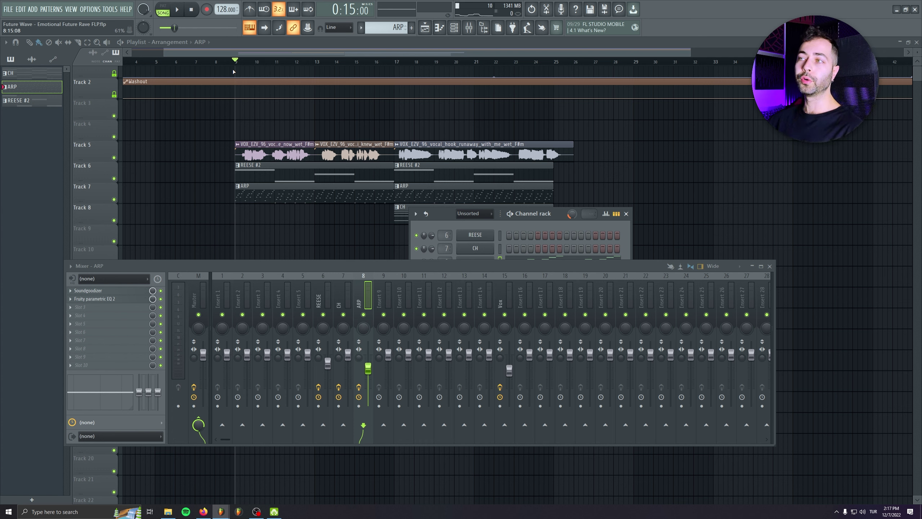
key(space)
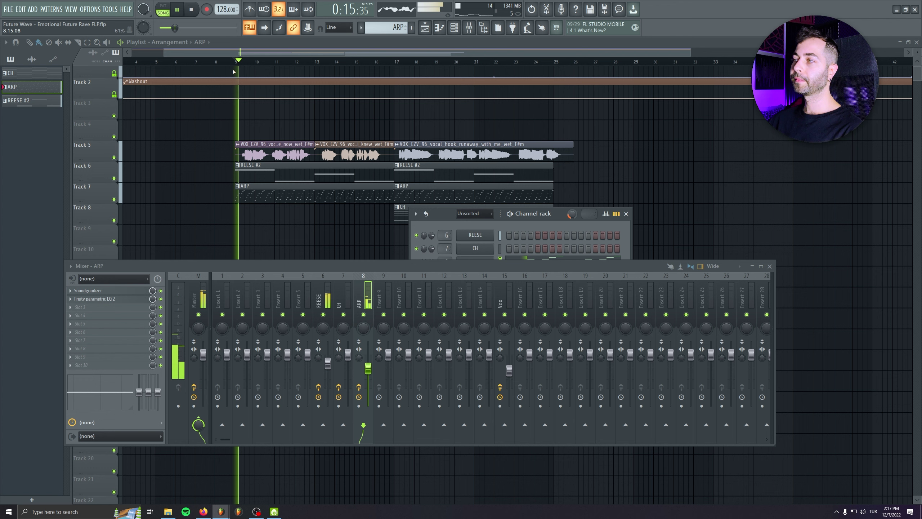
click(505, 315)
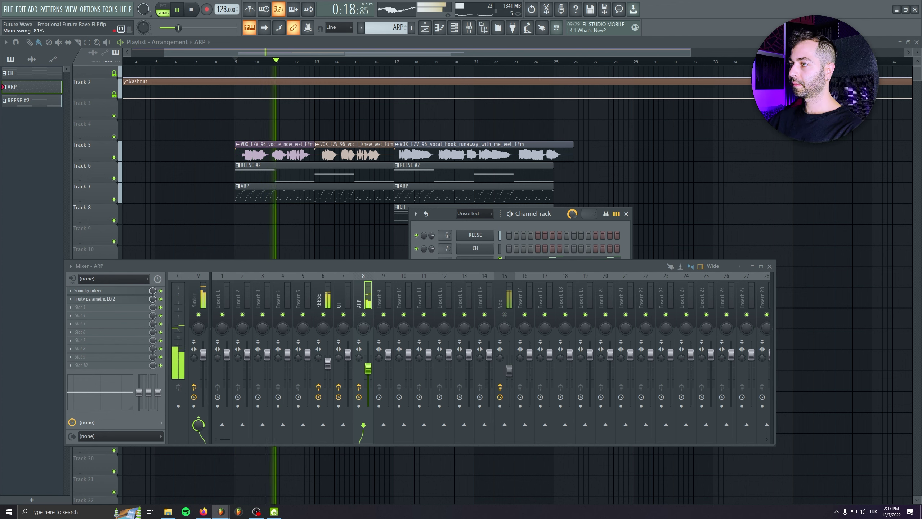
drag(572, 214, 573, 250)
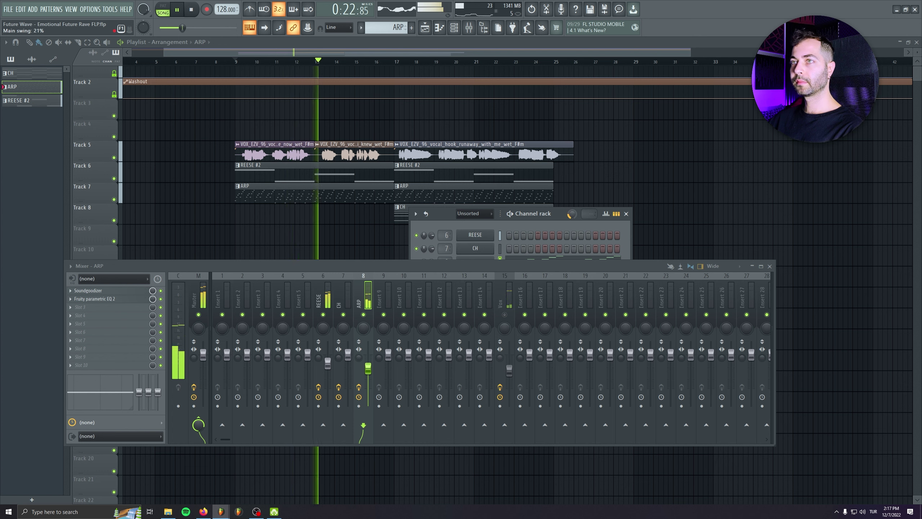
Set the main swing to 20%, raise the ARP mixer fader to about -4 dB and stop playback.
drag(572, 213, 572, 203)
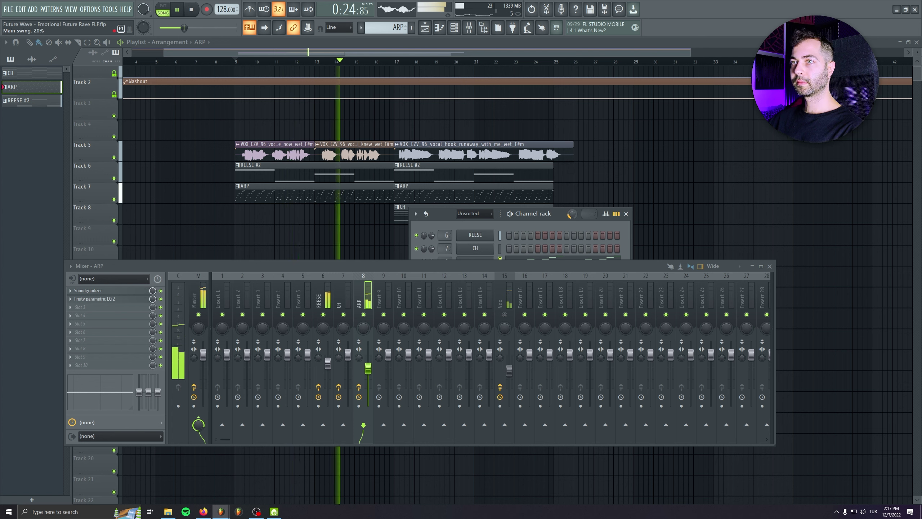
click(505, 315)
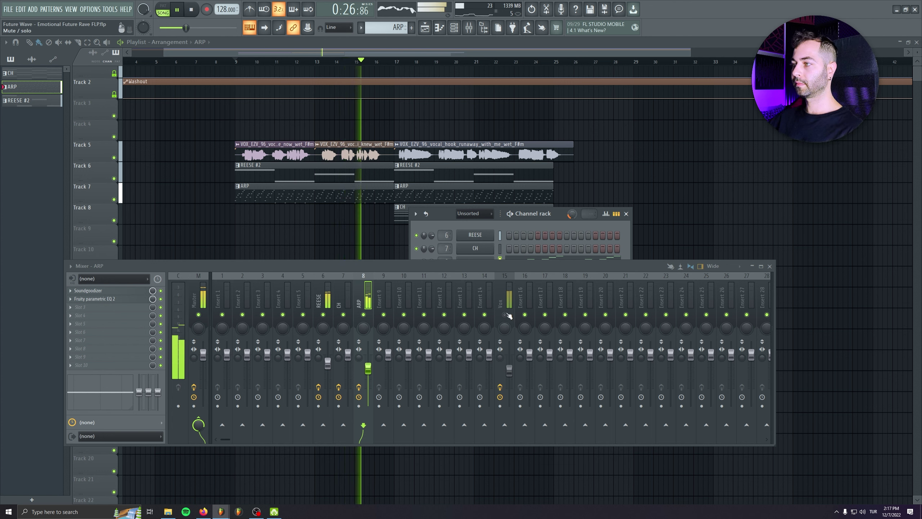
click(514, 366)
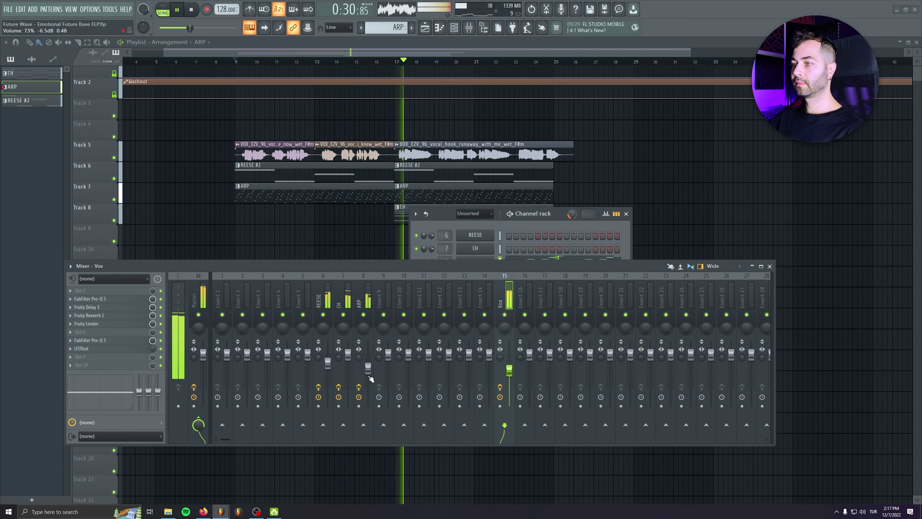
drag(370, 360, 370, 367)
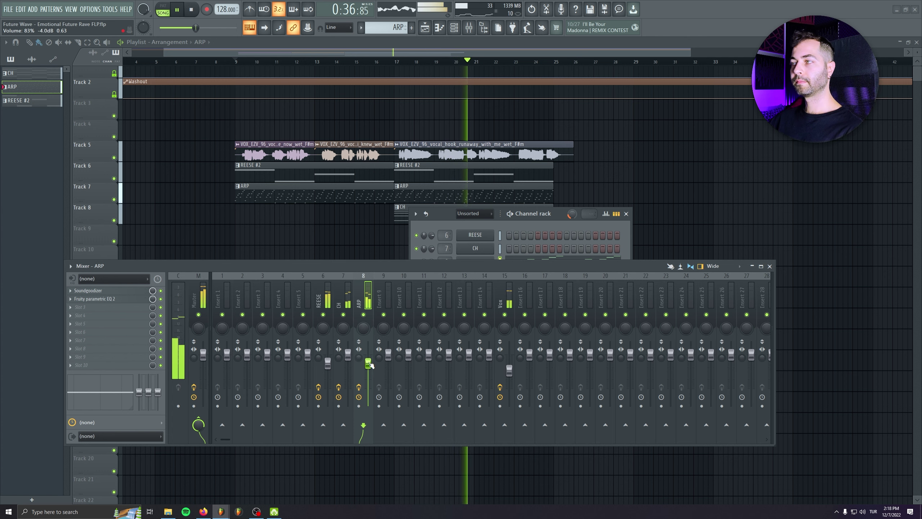
key(space)
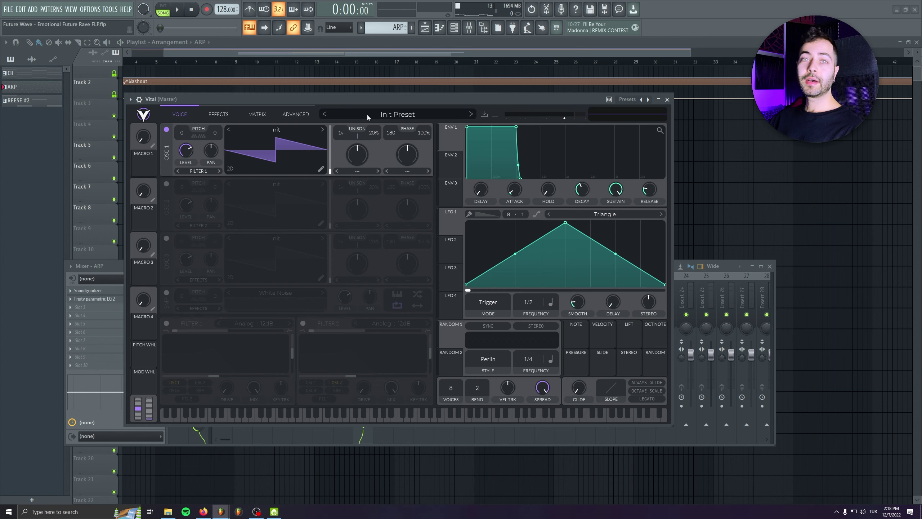
Browse the presets of the Ofive Future Wave Vital Bank in the new Vital instrument.
click(368, 115)
drag(308, 337, 310, 377)
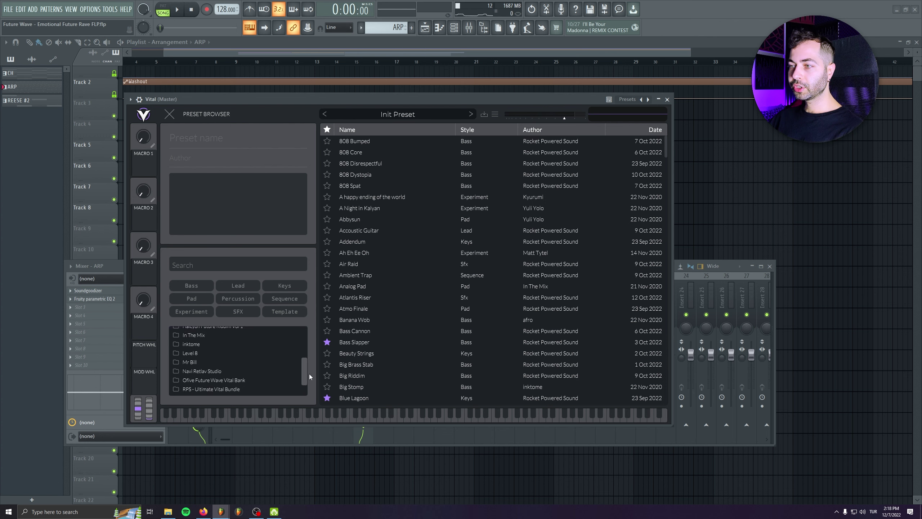
click(231, 356)
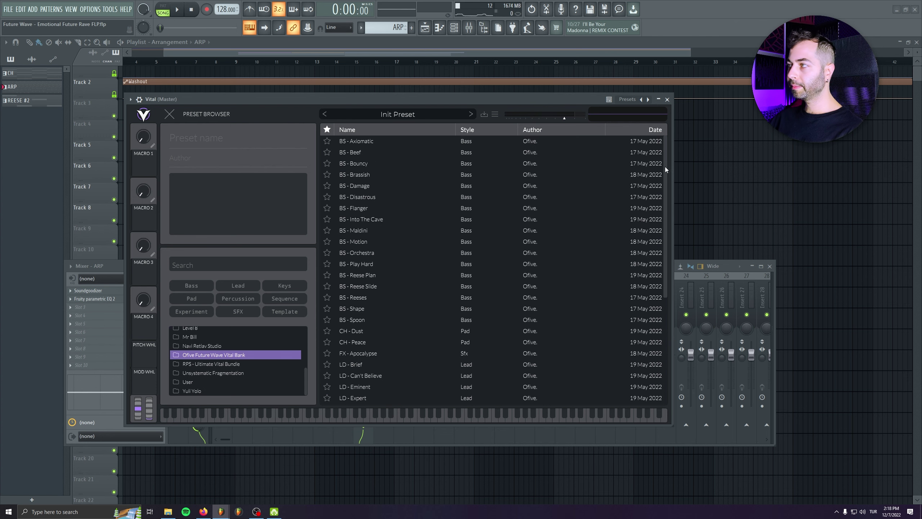
drag(665, 152, 677, 285)
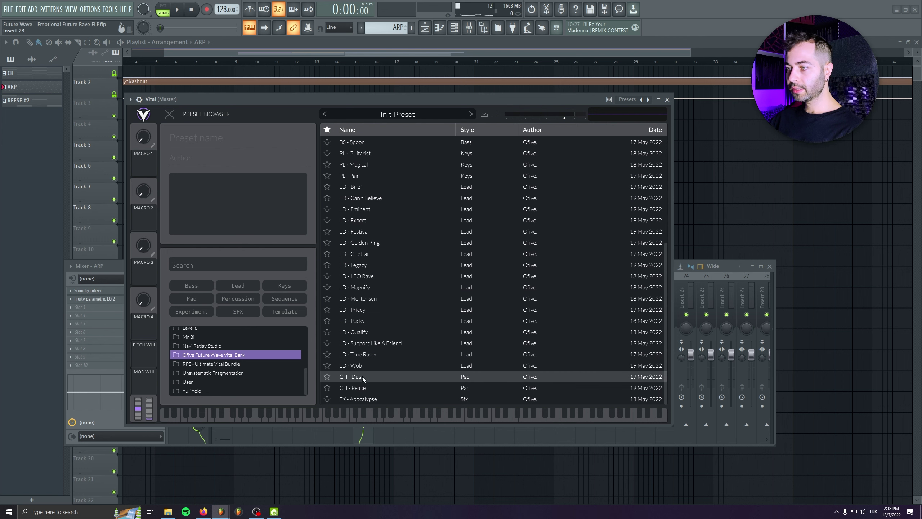
scroll(383, 349, up, 5)
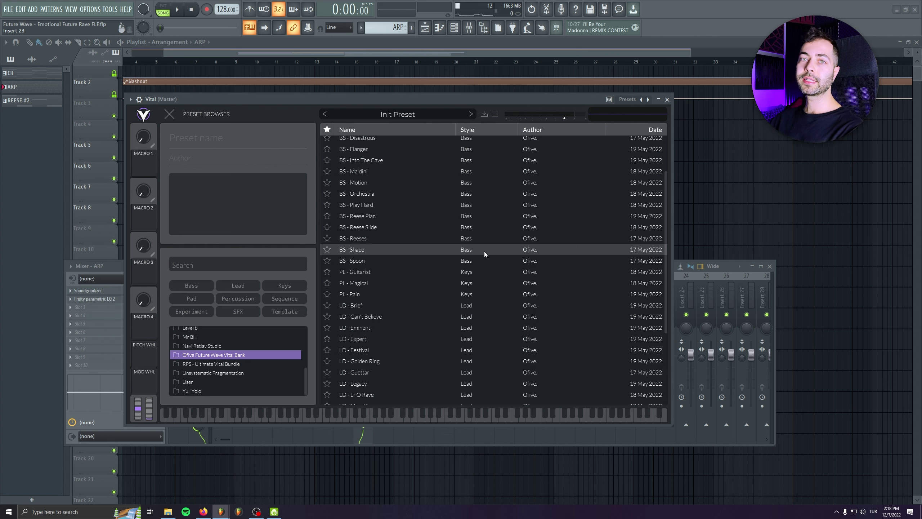
scroll(466, 268, down, 6)
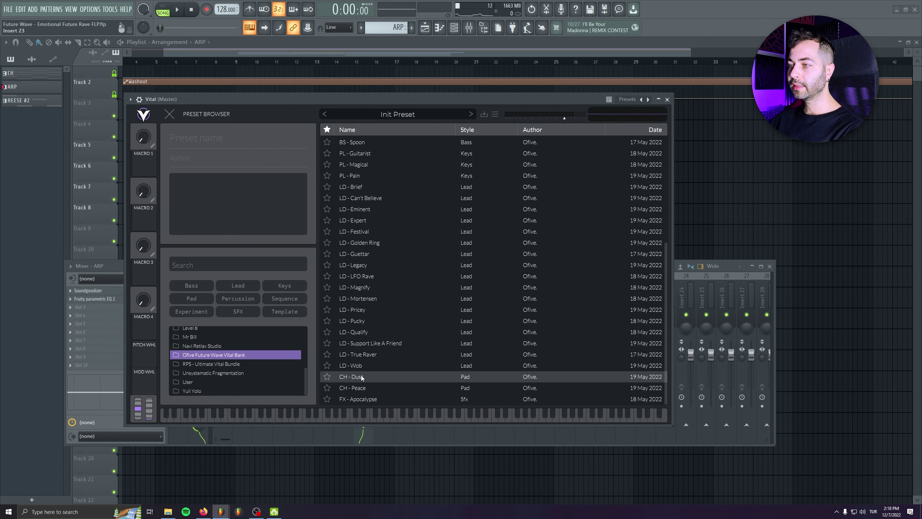
Load the CH - Dust preset in Vital and audition it with a few notes.
click(361, 376)
drag(398, 98, 395, 118)
key(b)
key(j)
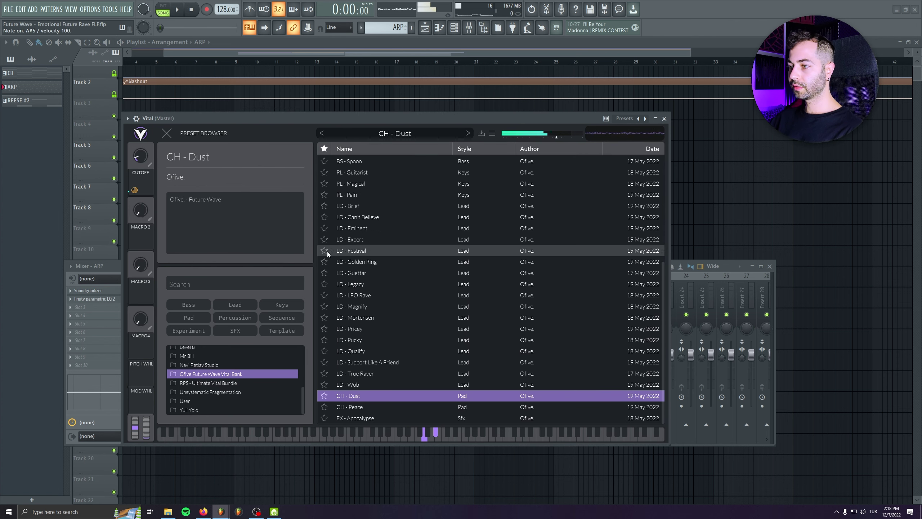
key(n)
key(comma)
key(j)
key(period)
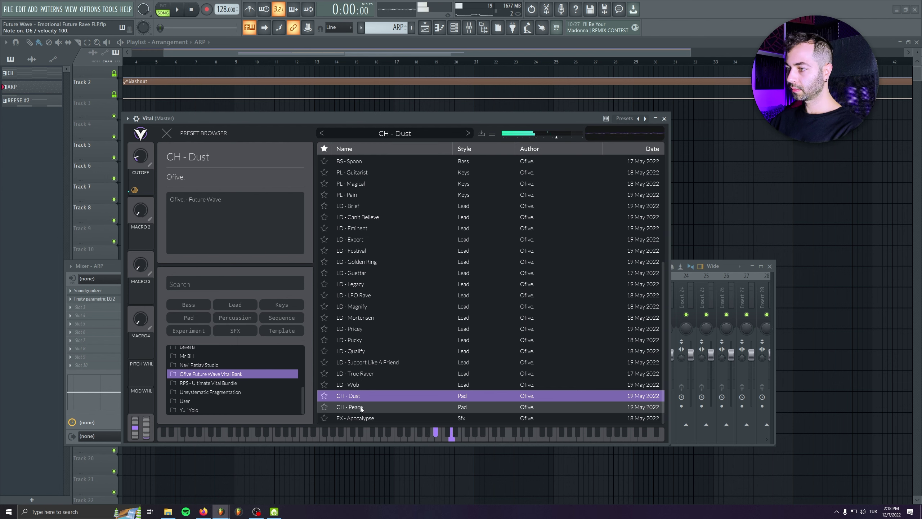
Load the CH - Peace preset, return to Vital's synth view and audition the sound with a few notes.
click(369, 407)
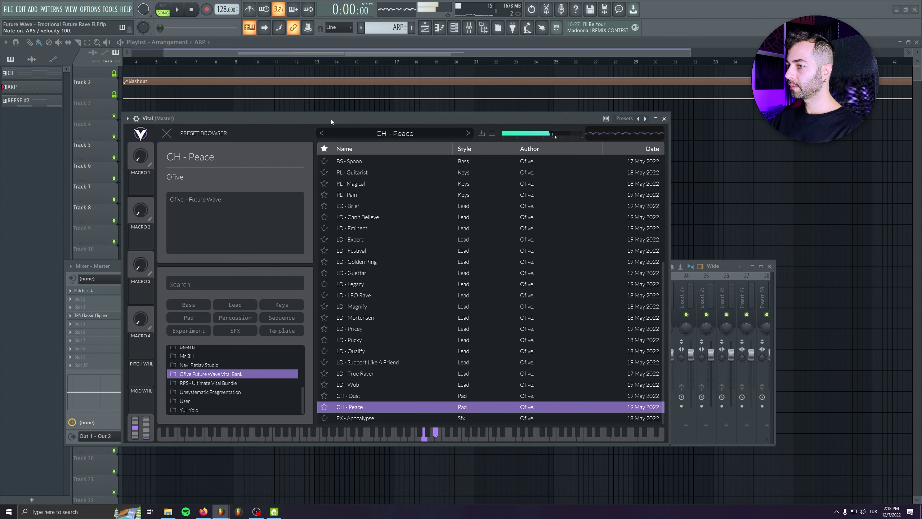
click(415, 133)
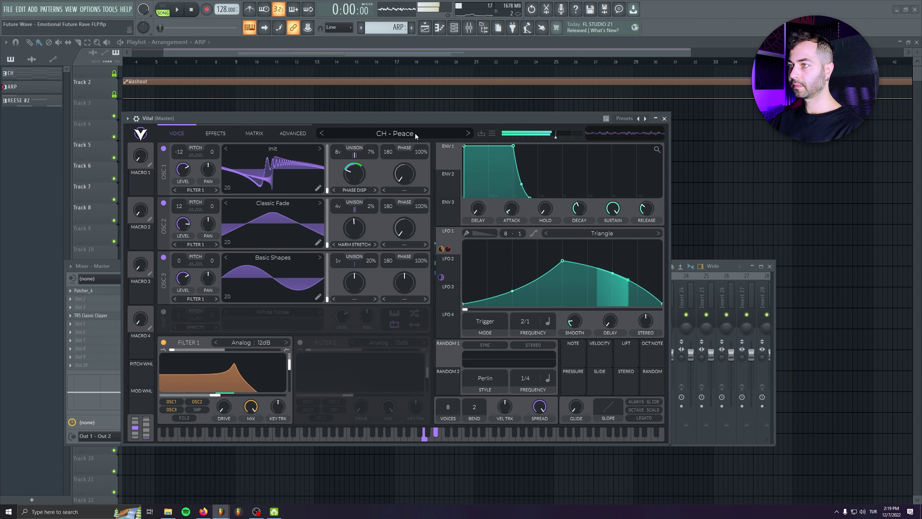
key(n)
key(q)
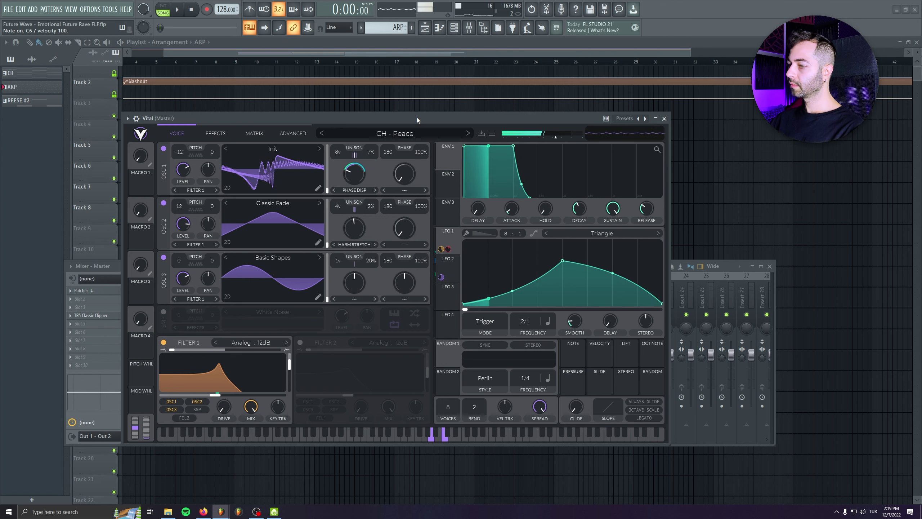
key(t)
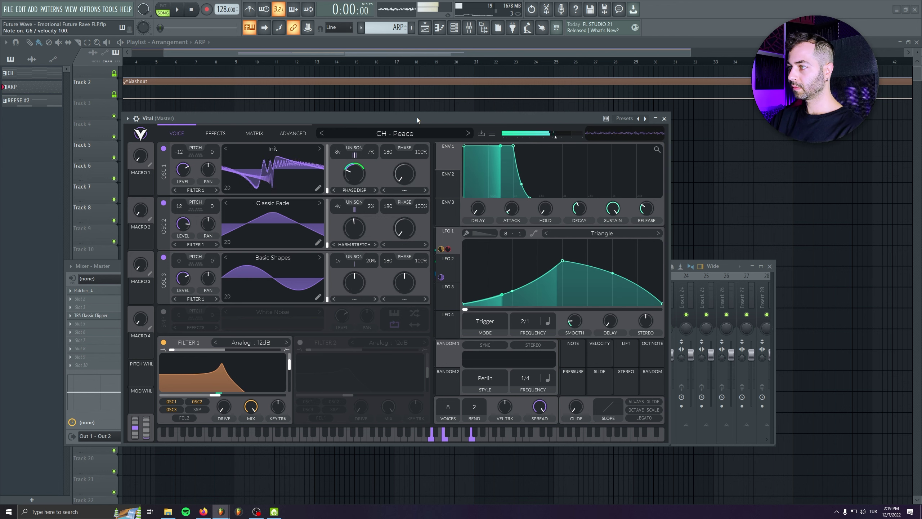
key(y)
key(u)
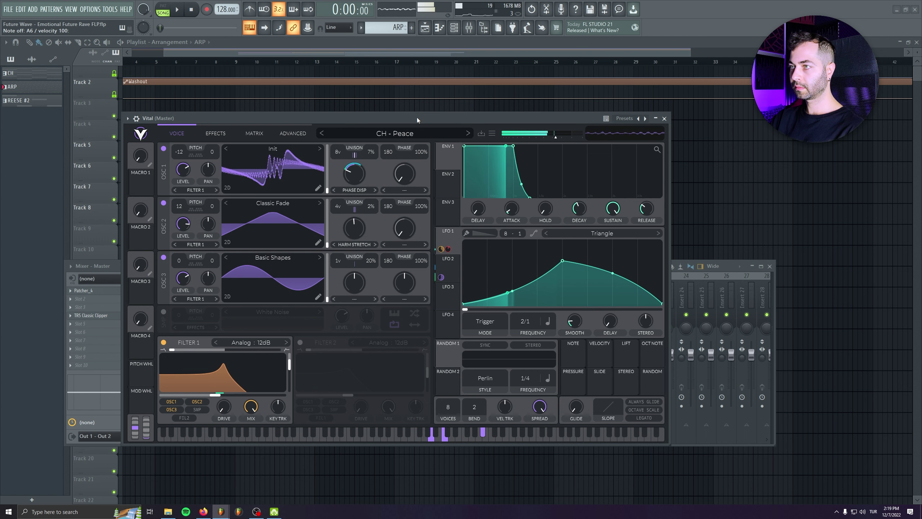
key(r)
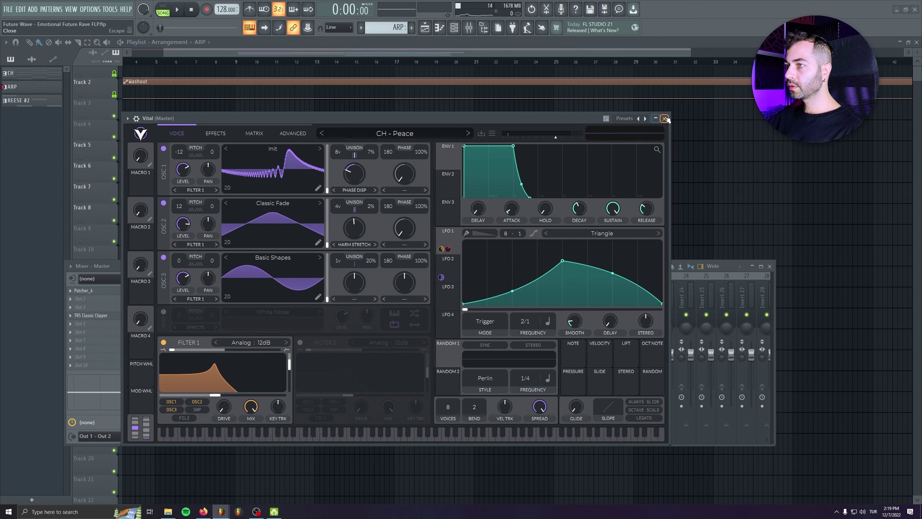
Close Vital, route its channel to mixer insert 9 and name that insert PAD.
click(665, 119)
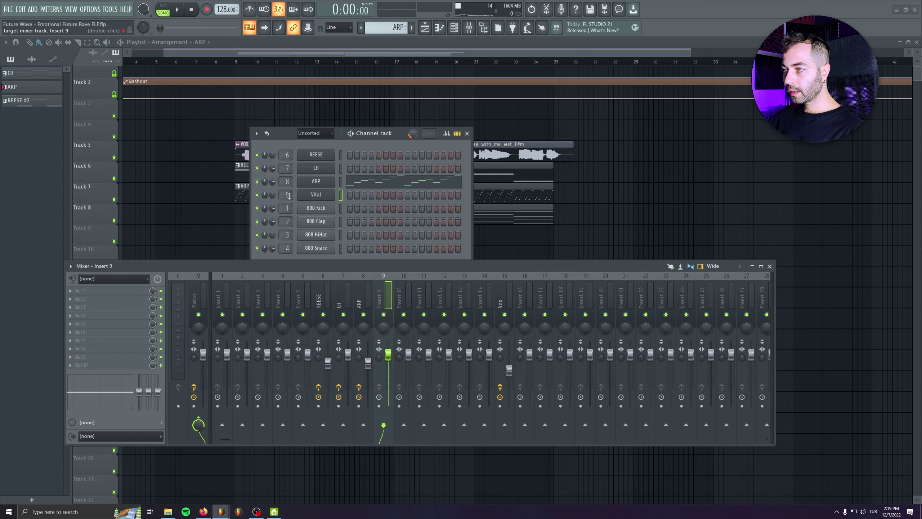
double_click(385, 295)
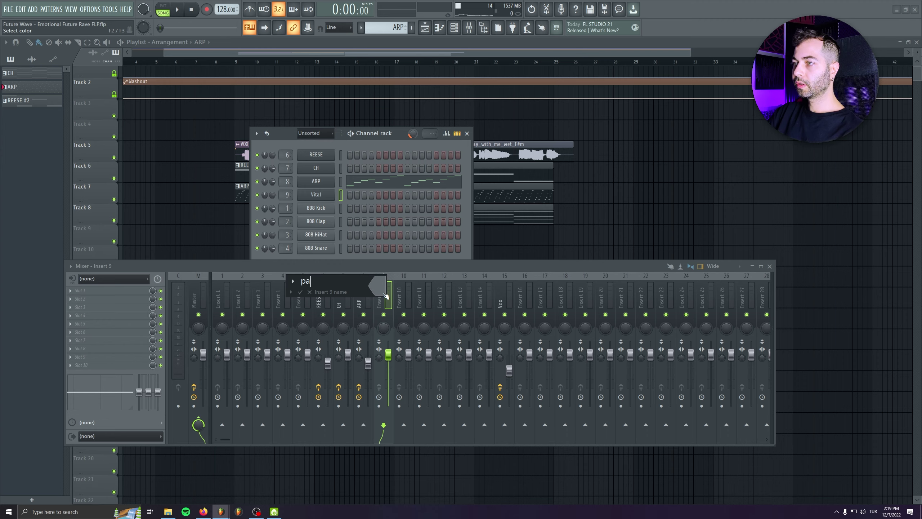
key(Return)
Open the CH pattern from the Playlist and copy its chord notes from the Piano roll.
key(F6)
double_click(442, 220)
key(F7)
key(F6)
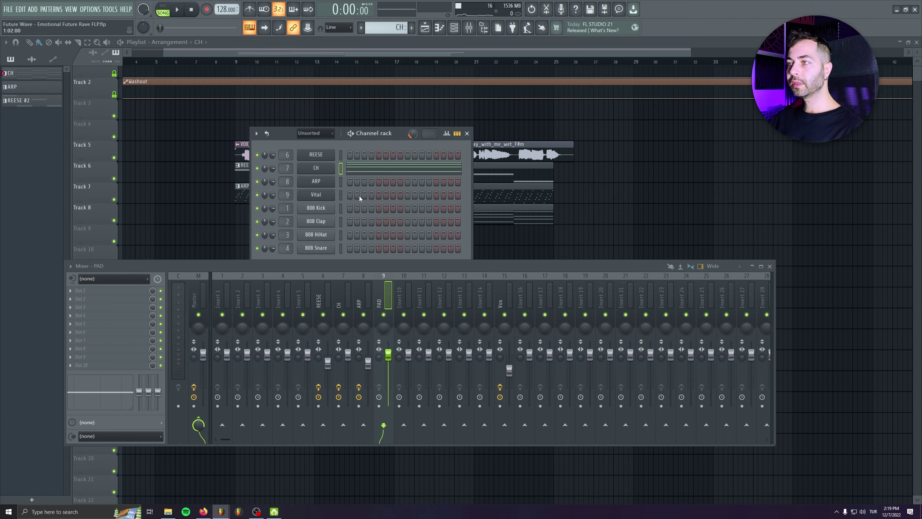
key(F6)
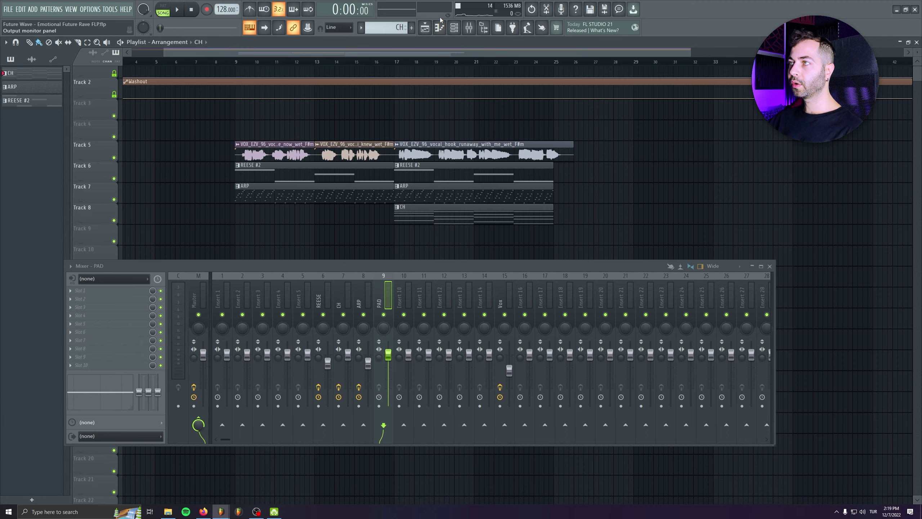
Create a new pattern named PAD and place it on Track 9 at bar 9.
click(411, 30)
text(P)
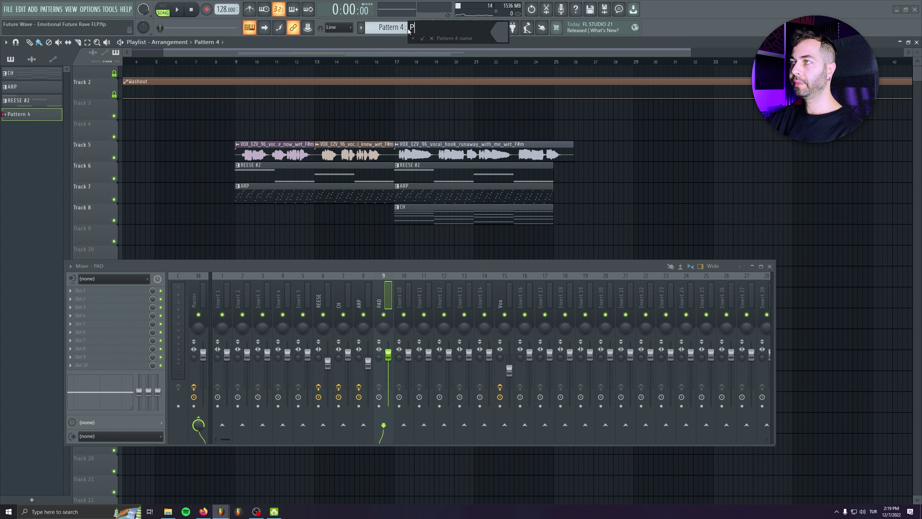
text(AD)
key(Return)
Paste the chord notes into the Vital channel of the PAD pattern and rename the channel PAD.
key(F6)
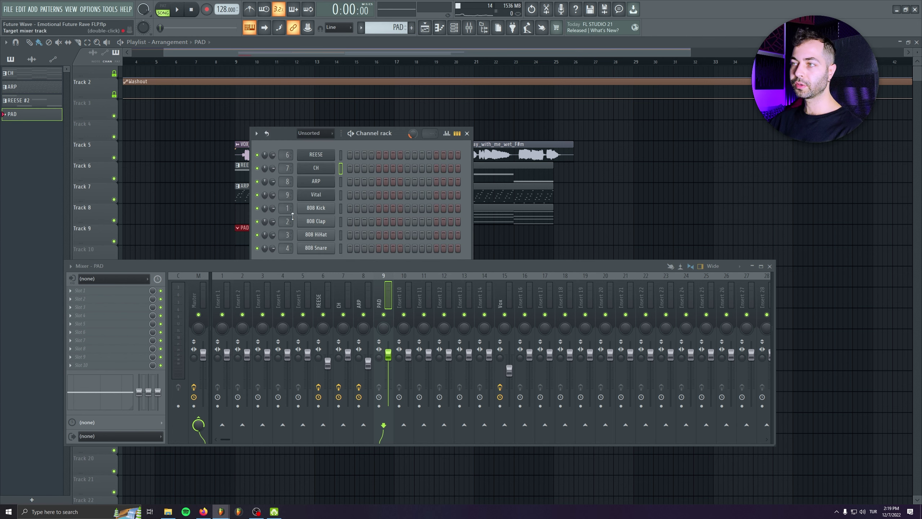
right_click(332, 196)
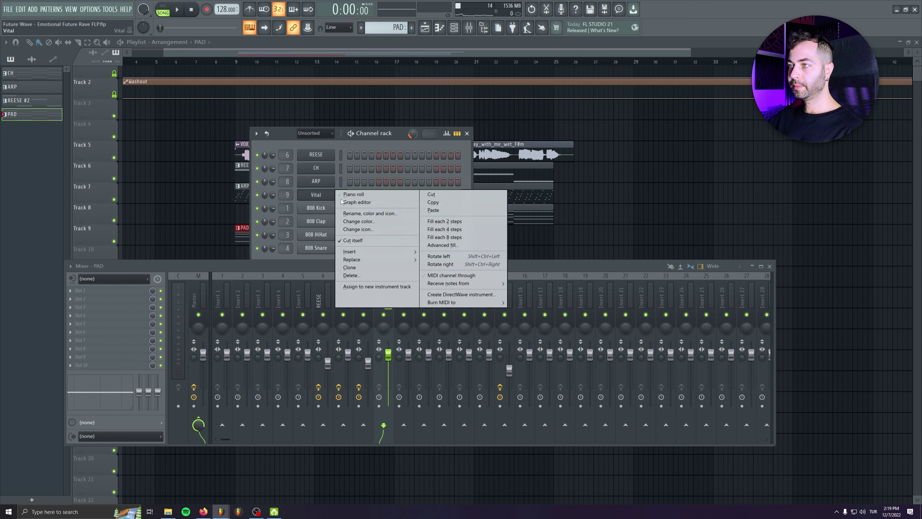
click(358, 221)
key(Escape)
right_click(327, 197)
click(348, 214)
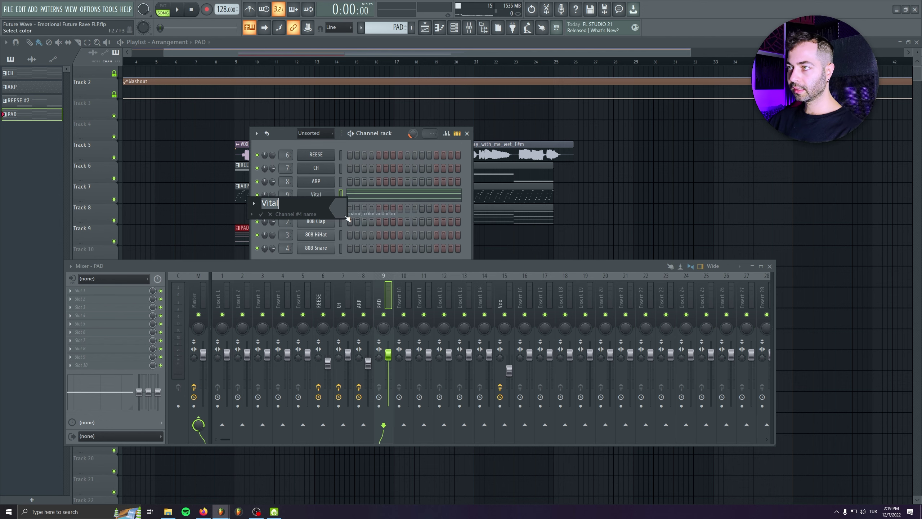
Play the PAD pattern in the Piano roll, moving the mixer out of the way to examine the pasted chord notes.
click(359, 196)
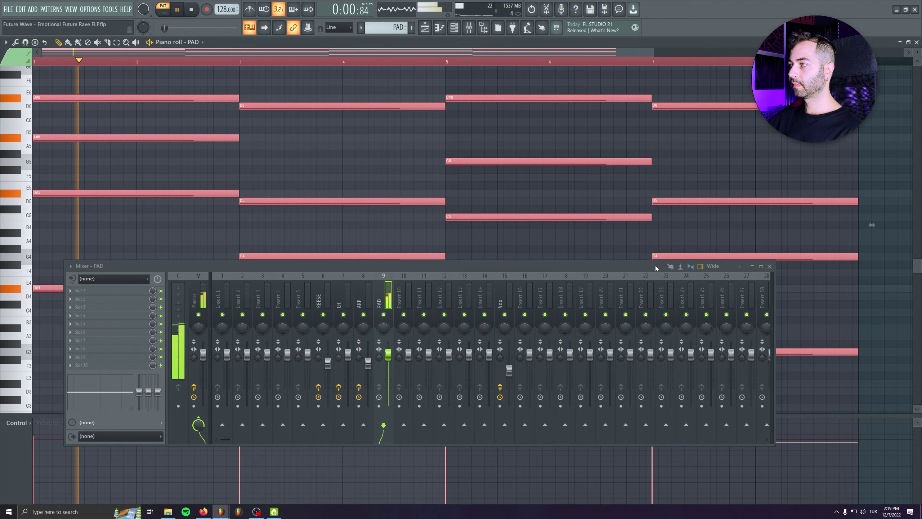
drag(656, 267, 658, 367)
scroll(576, 261, down, 3)
click(590, 282)
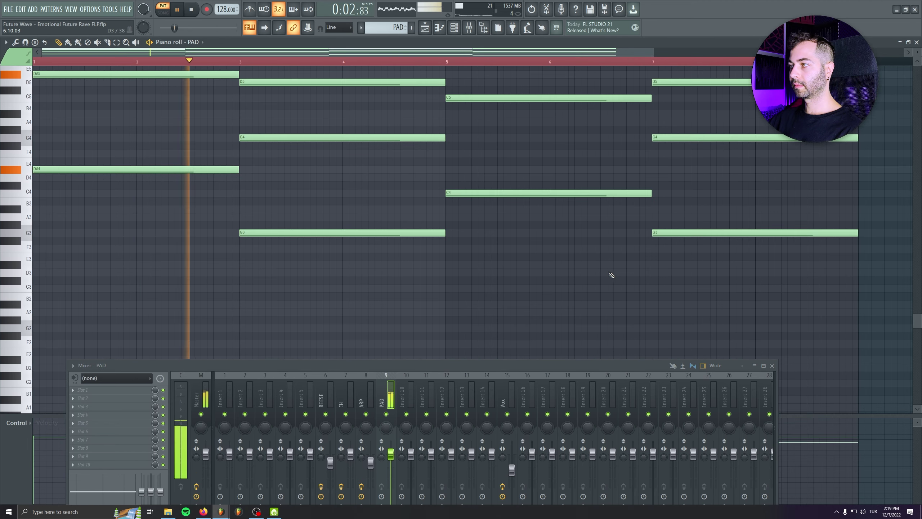
scroll(612, 275, up, 6)
scroll(524, 274, down, 6)
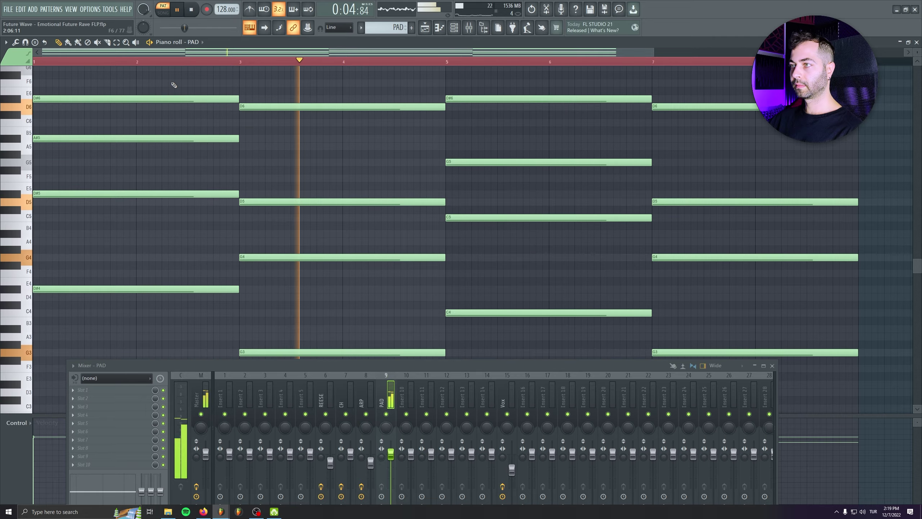
scroll(525, 201, up, 8)
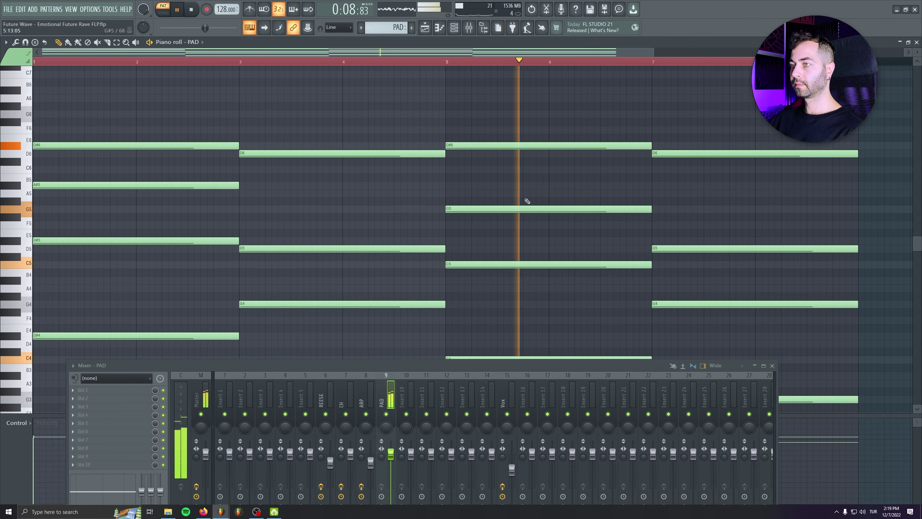
Insert Fruity Parametric EQ 2 in the first effect slot of the PAD mixer track.
key(F7)
click(133, 395)
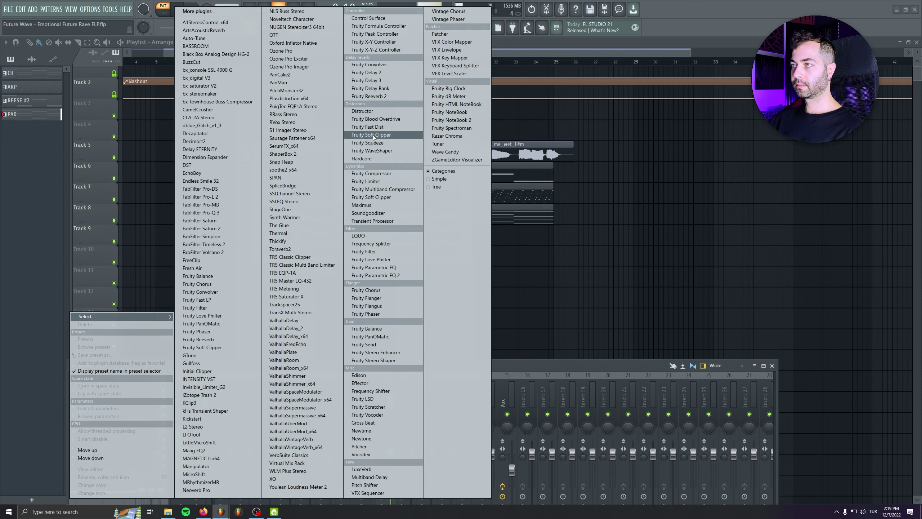
click(376, 275)
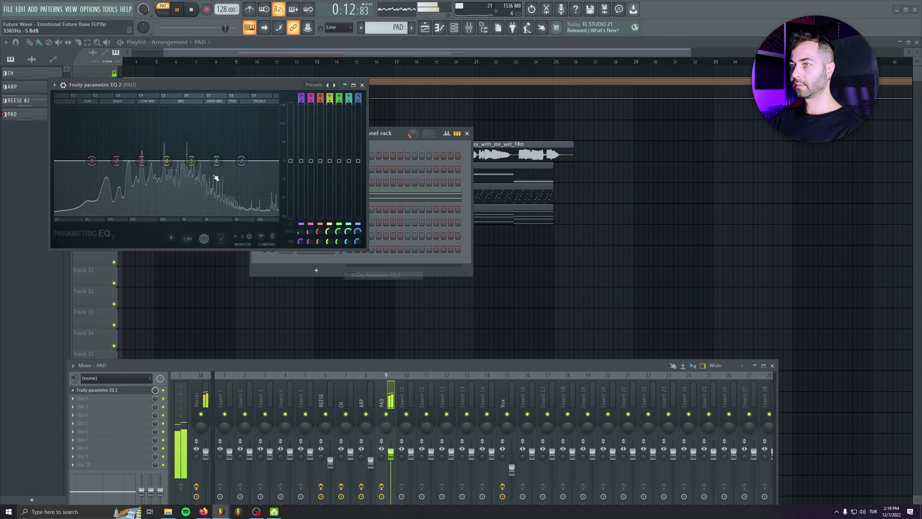
Load the 30Hz + 18kHz cut preset in the PAD equalizer, raise the high-pass band 1 to about 568 Hz and close it.
click(55, 86)
mouse_move(78, 118)
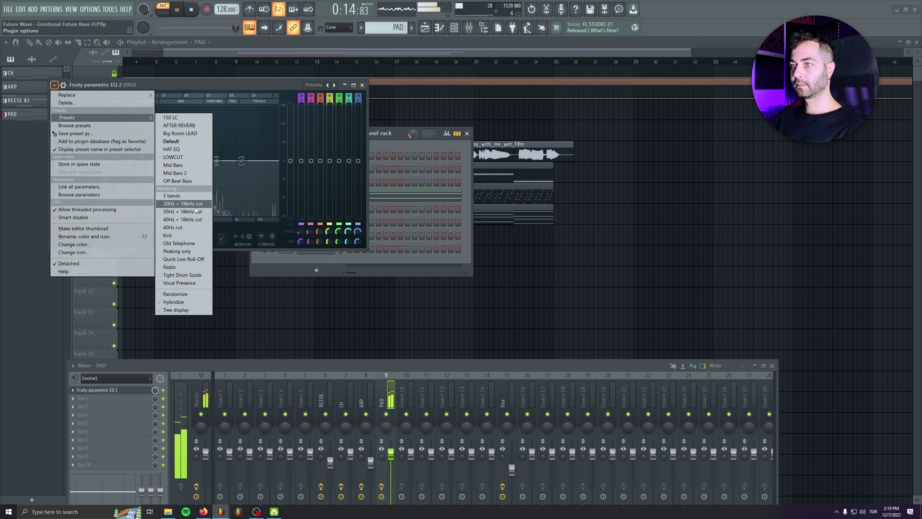
click(181, 204)
drag(59, 160, 152, 161)
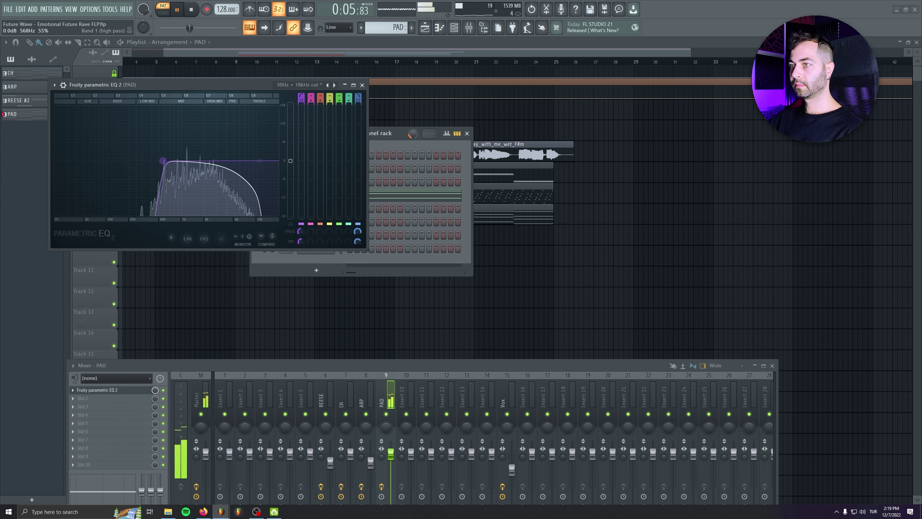
click(362, 85)
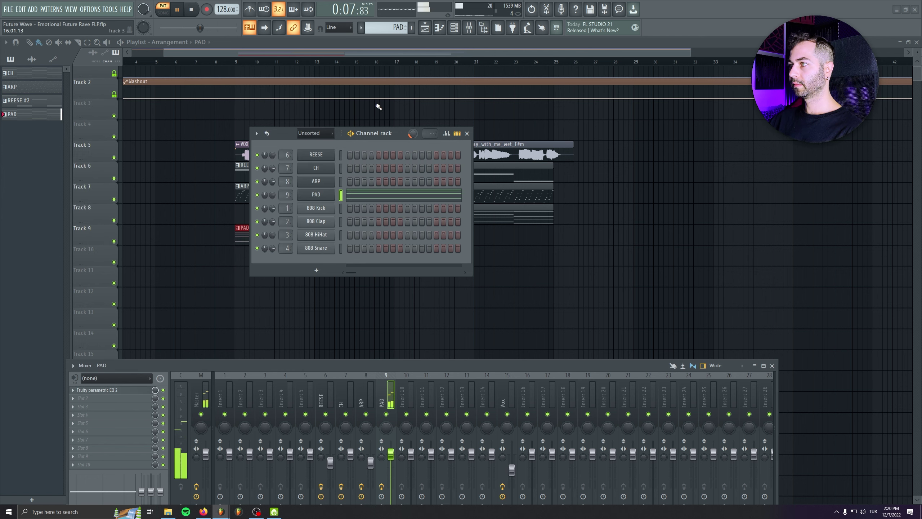
Insert Fruity Blood Overdrive ahead of the PAD equalizer, lower the equalizer's high-pass band 1 to about 339 Hz and close it.
click(113, 401)
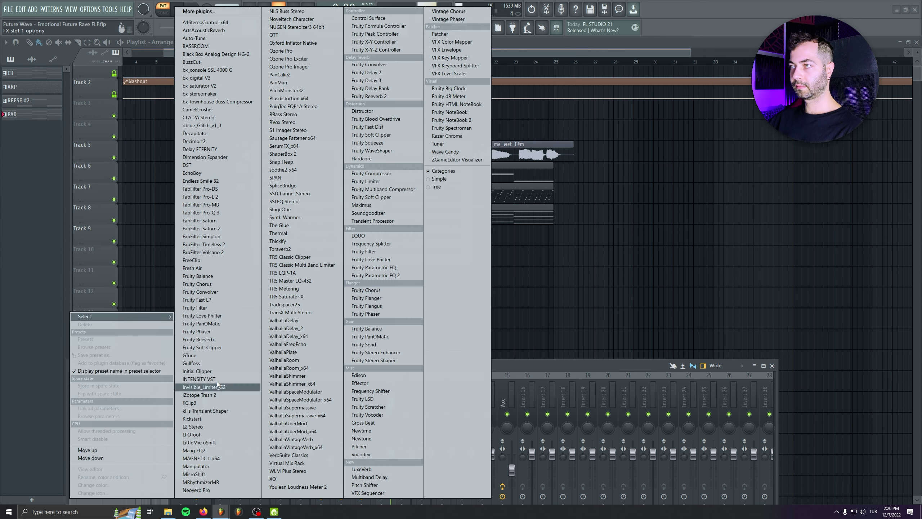
click(112, 161)
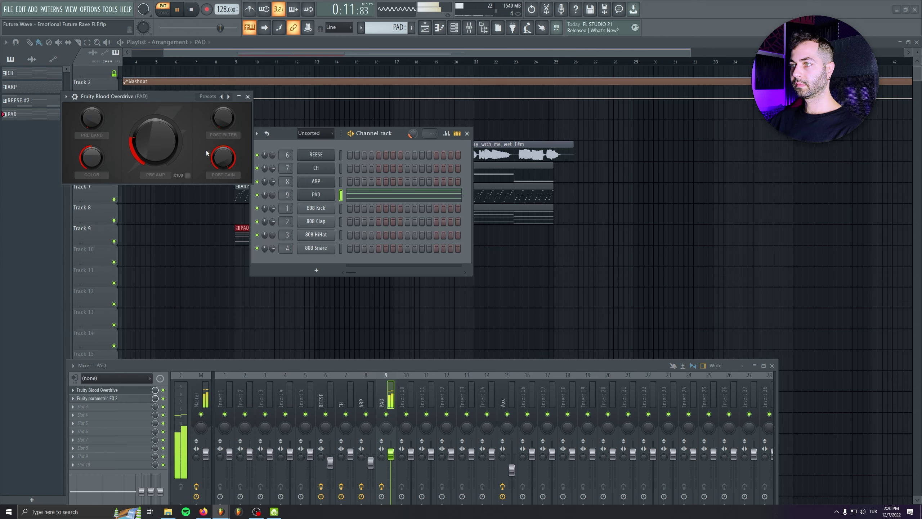
click(112, 399)
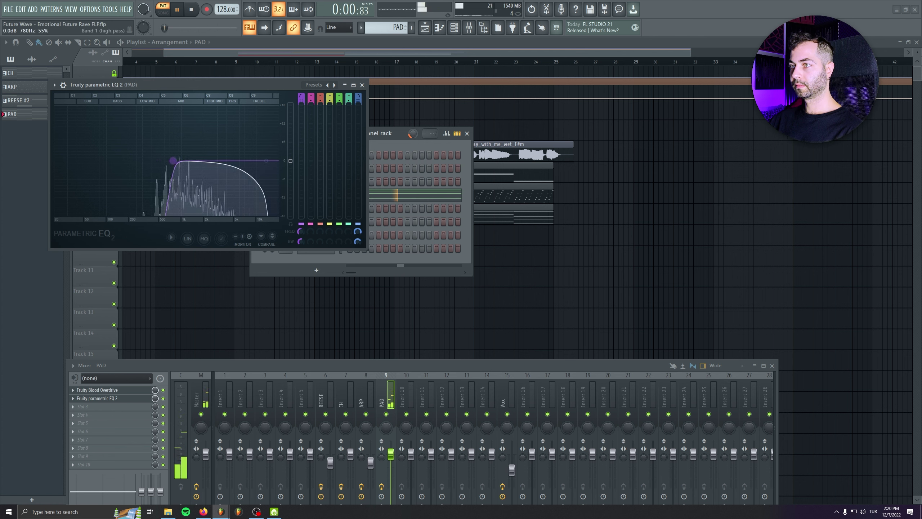
drag(148, 160, 153, 161)
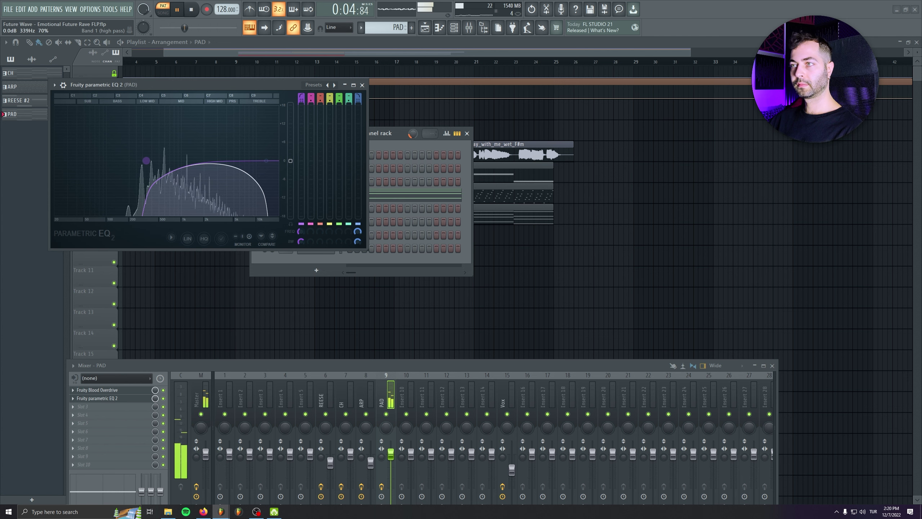
click(362, 84)
click(468, 134)
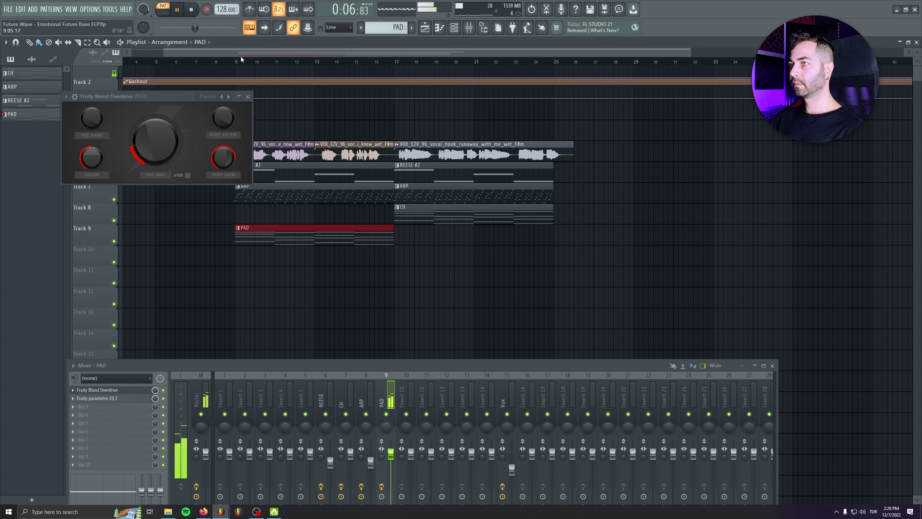
Play the song from bar 9 and duplicate the PAD clip to bar 17 on Track 9.
click(236, 61)
drag(401, 368, 398, 205)
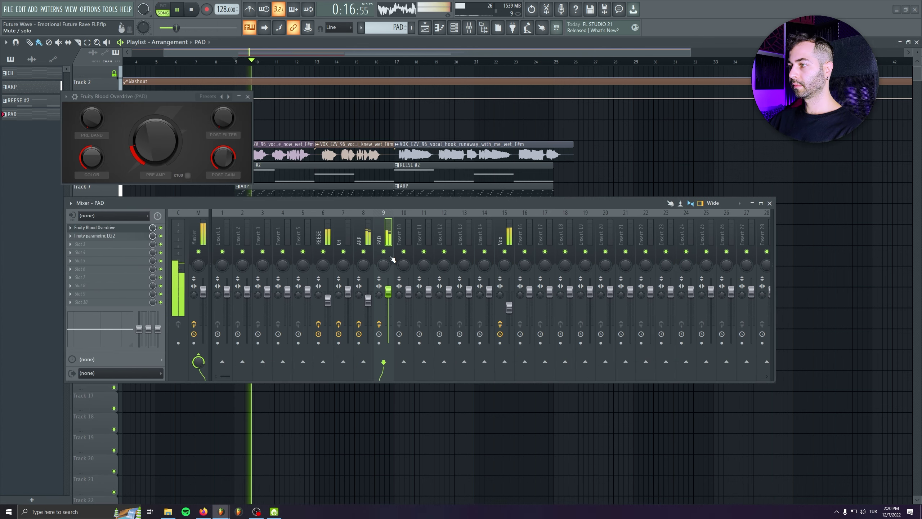
click(248, 96)
drag(296, 203, 291, 301)
key(ctrl+b)
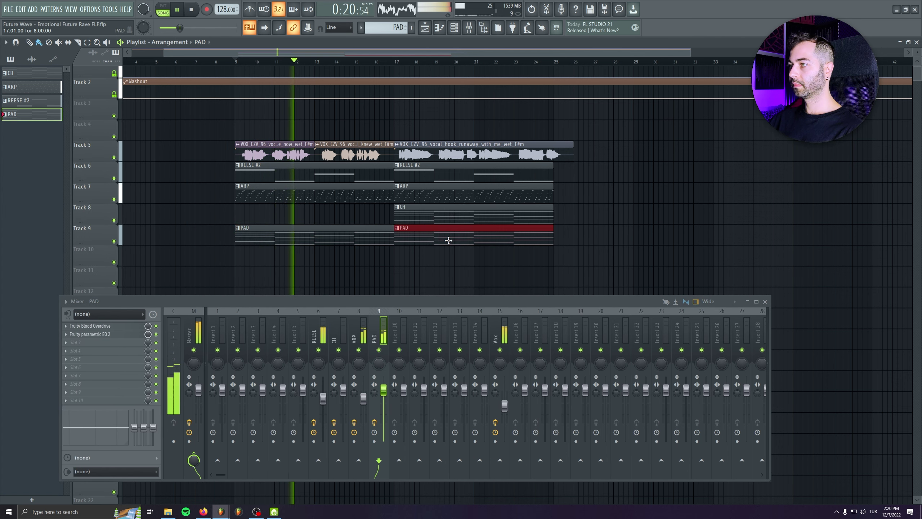
click(609, 234)
right_click(610, 233)
scroll(566, 220, down, 1)
click(633, 238)
right_click(634, 238)
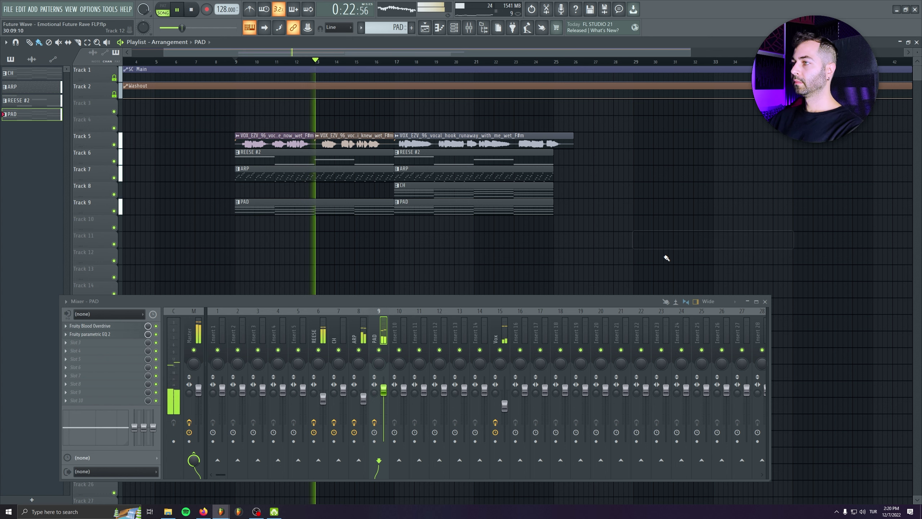
click(667, 258)
right_click(679, 262)
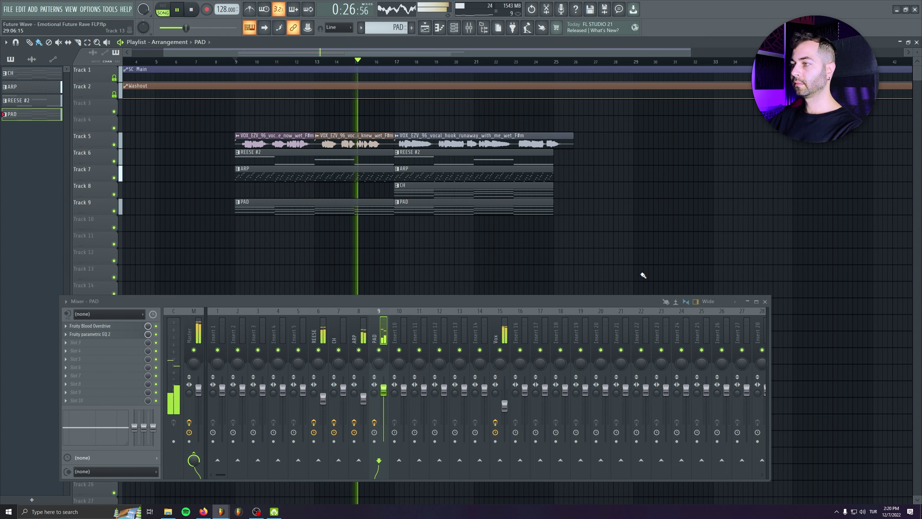
Set the Vox mixer track's volume to about -7.0 dB while the arrangement plays.
drag(508, 408, 505, 406)
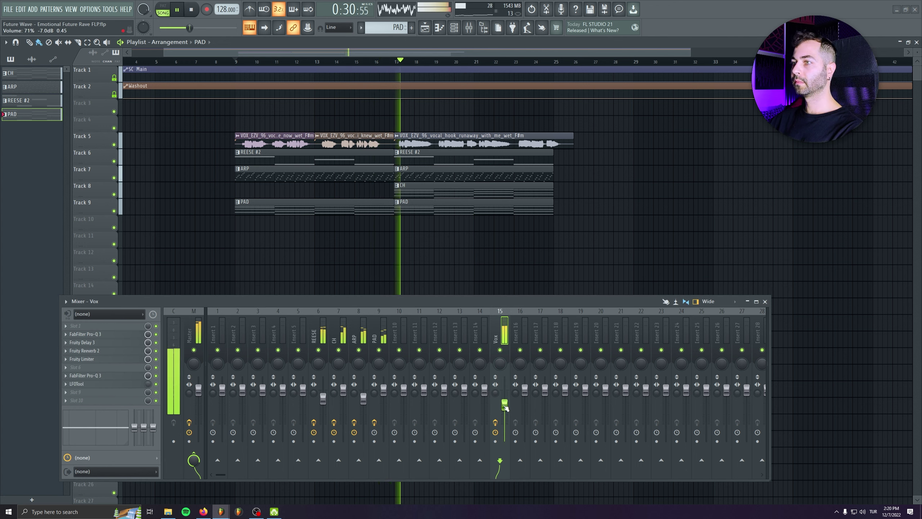
click(626, 222)
right_click(642, 223)
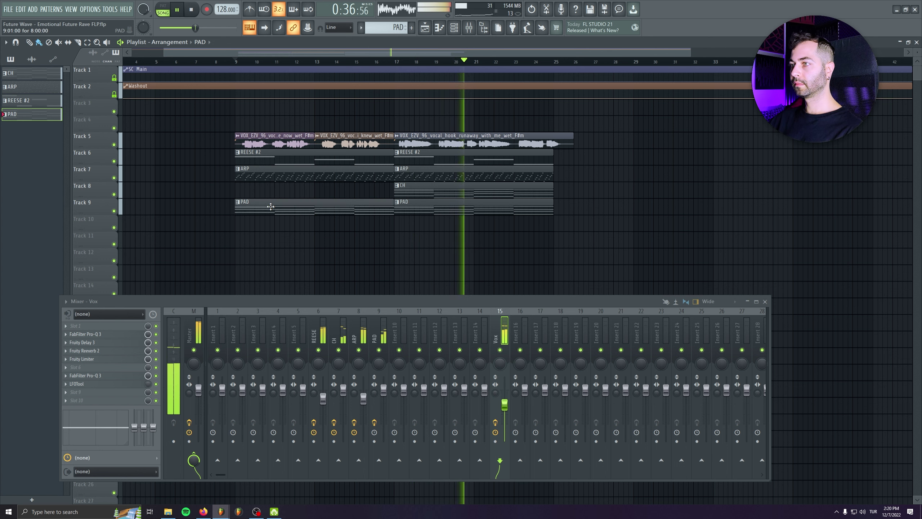
click(609, 201)
right_click(609, 199)
scroll(617, 237, down, 1)
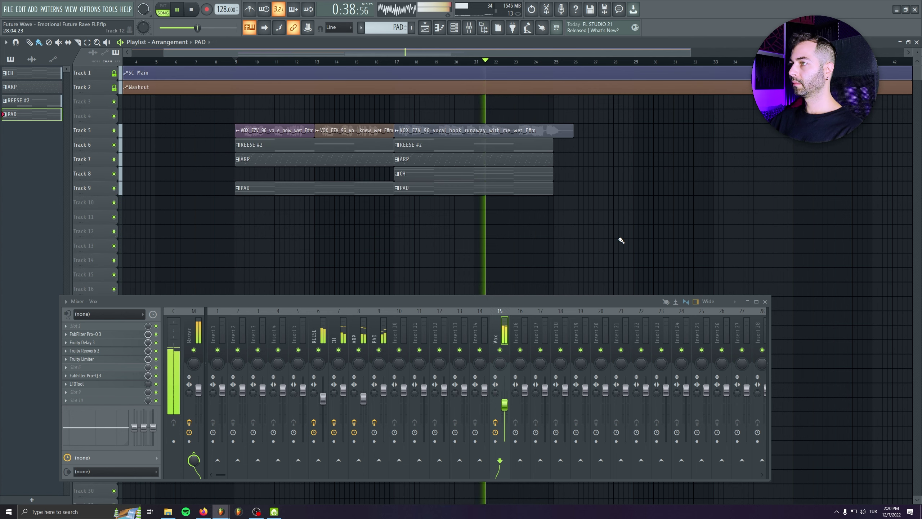
Move Fruity Delay 3 down to slot 4 on the CH mixer track.
click(348, 394)
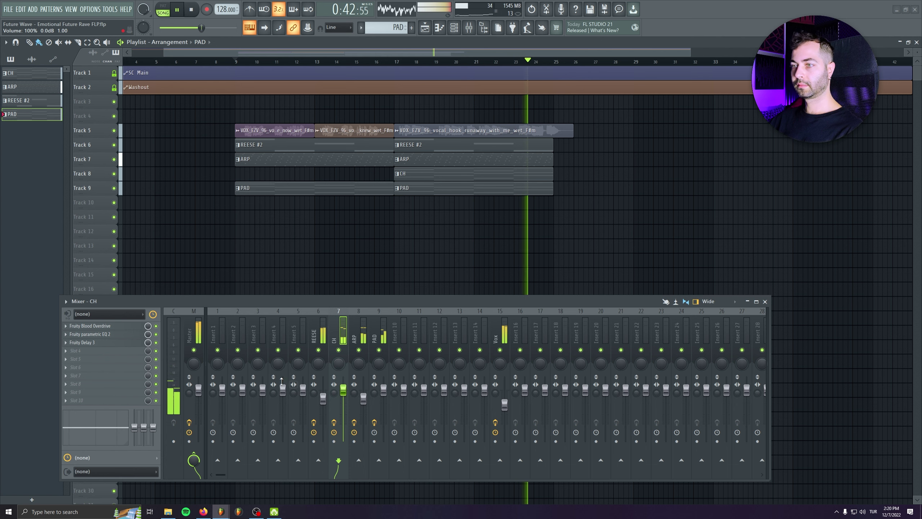
drag(97, 347, 97, 352)
Play the CH pattern on its own and boost high bands 6 and 7 in the CH track's Fruity Parametric EQ 2.
click(95, 334)
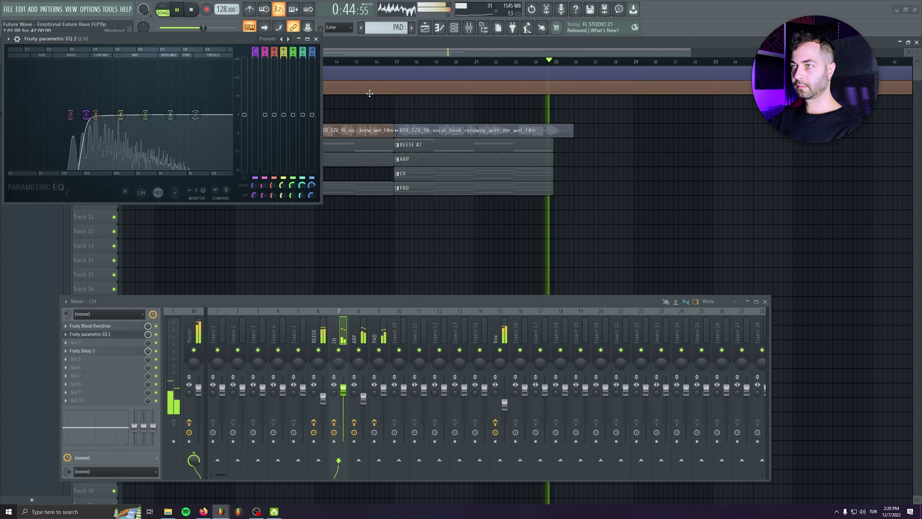
click(418, 174)
click(163, 9)
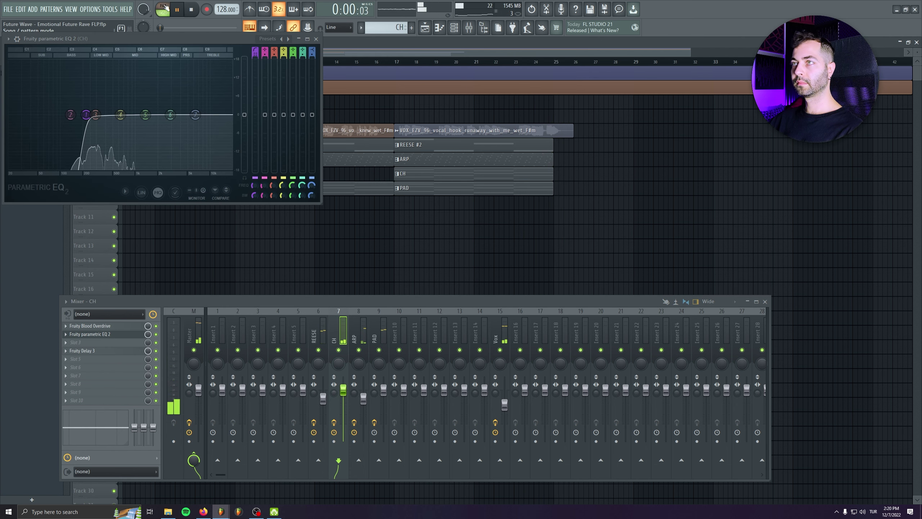
mouse_move(312, 115)
mouse_down()
mouse_move(312, 89)
mouse_move(302, 107)
mouse_up()
key(space)
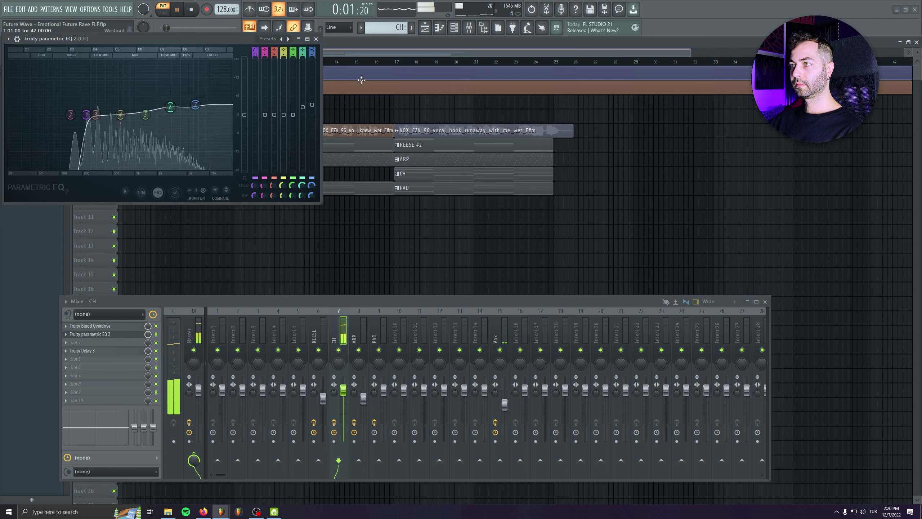
Slightly lower band 3 of the CH equalizer during song playback, closing the equalizer and stopping playback when done.
key(l)
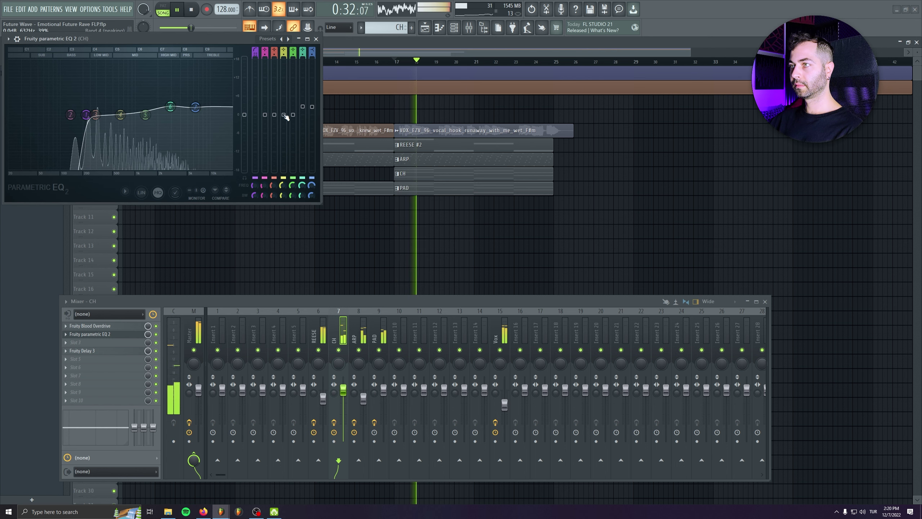
drag(274, 115, 274, 122)
click(316, 39)
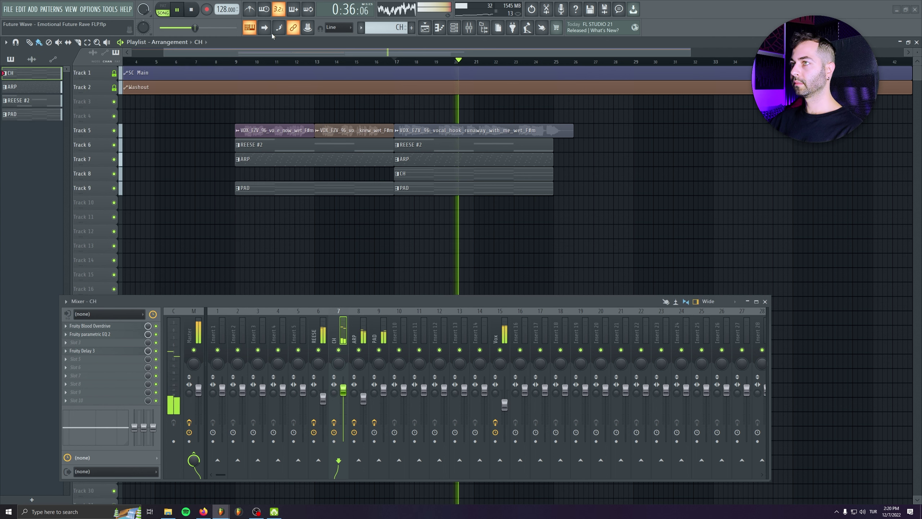
click(192, 11)
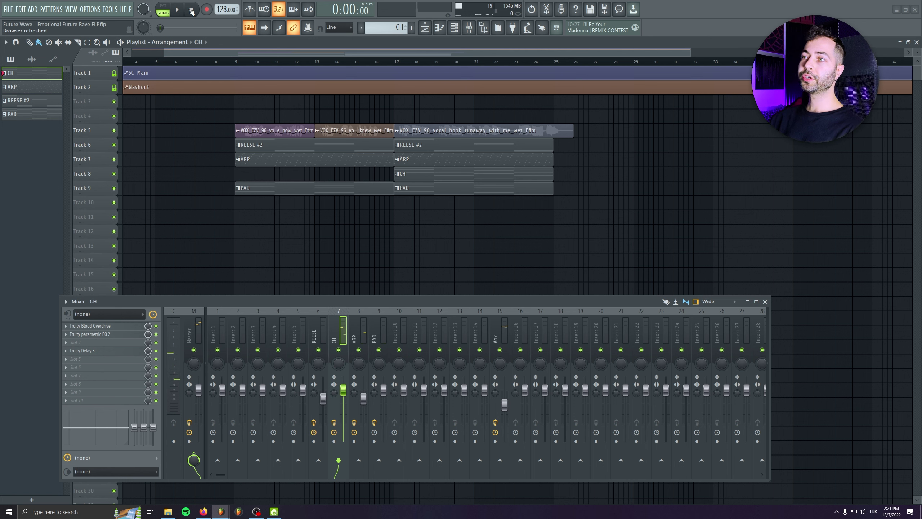
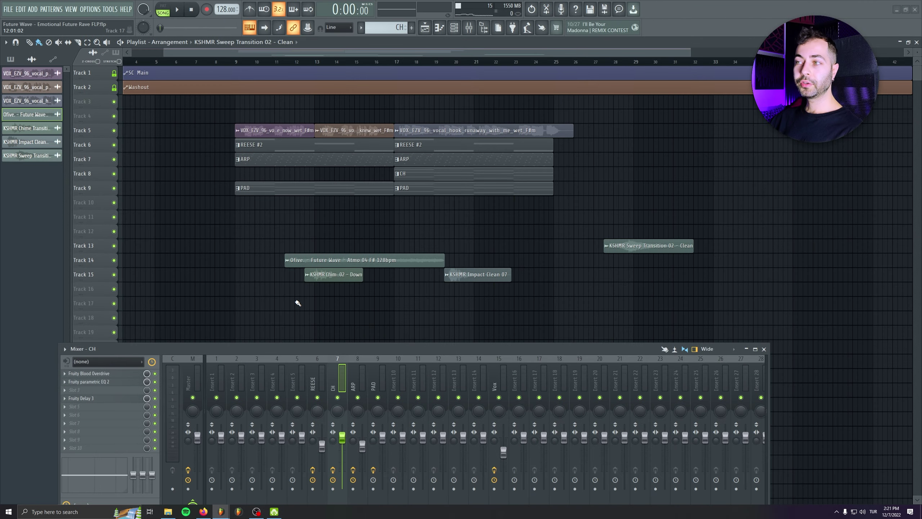
Place the Ofive. Atmo 04 clip at bar 9 on Track 10, shifting the KSHMR chime and impact clips away to Track 12.
scroll(292, 291, down, 2)
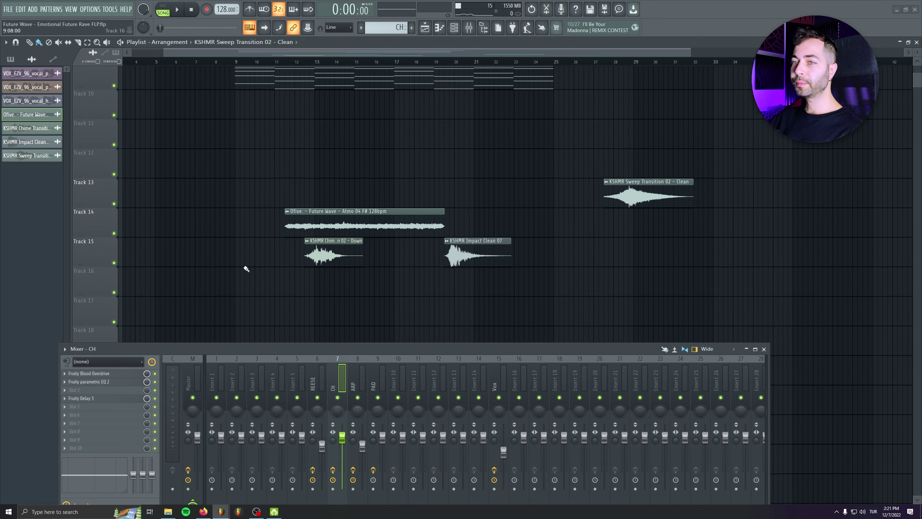
drag(282, 292, 329, 349)
drag(358, 271, 309, 150)
drag(324, 145, 307, 191)
scroll(307, 191, up, 1)
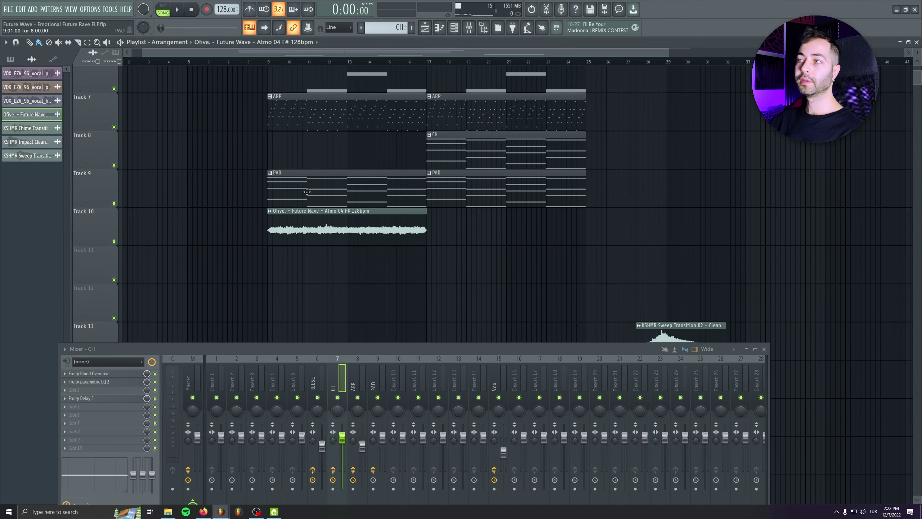
Open the Atmo 04 clip's channel settings and route it to mixer track 10.
double_click(332, 226)
drag(93, 63, 129, 140)
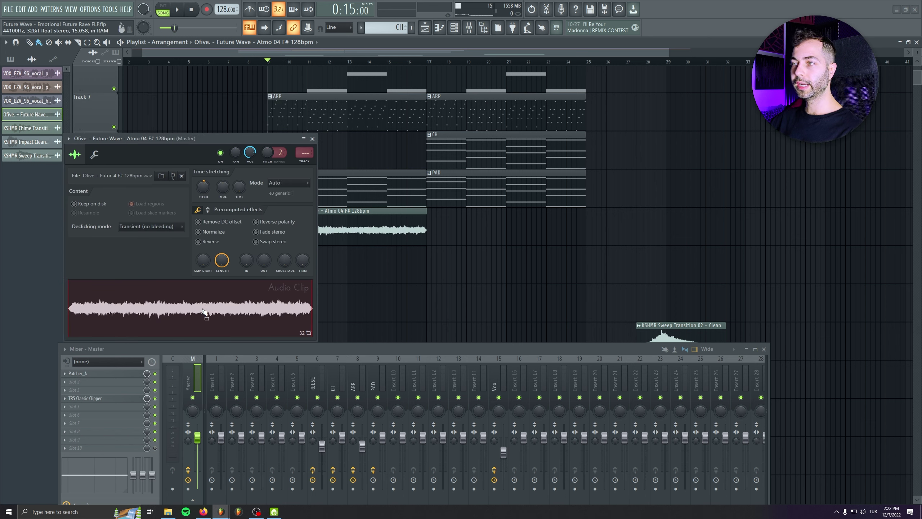
drag(305, 153, 305, 135)
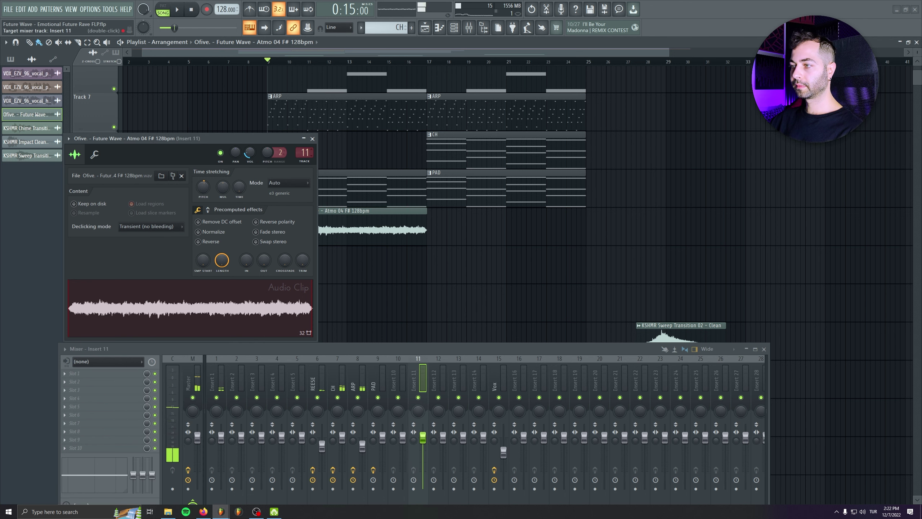
Rename mixer track 10 as Break Atmo and stop the playback.
middle_click(392, 364)
text(AMB)
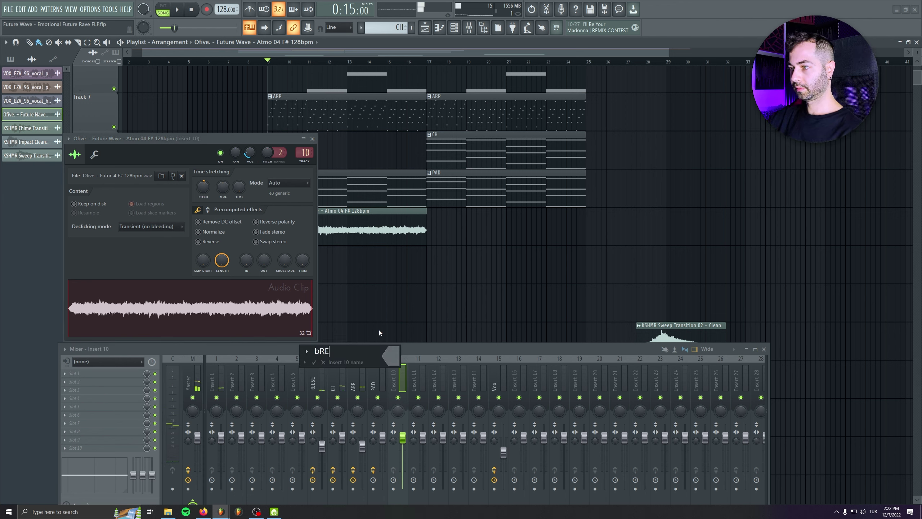
key(ctrl+a)
text(Break Atmo)
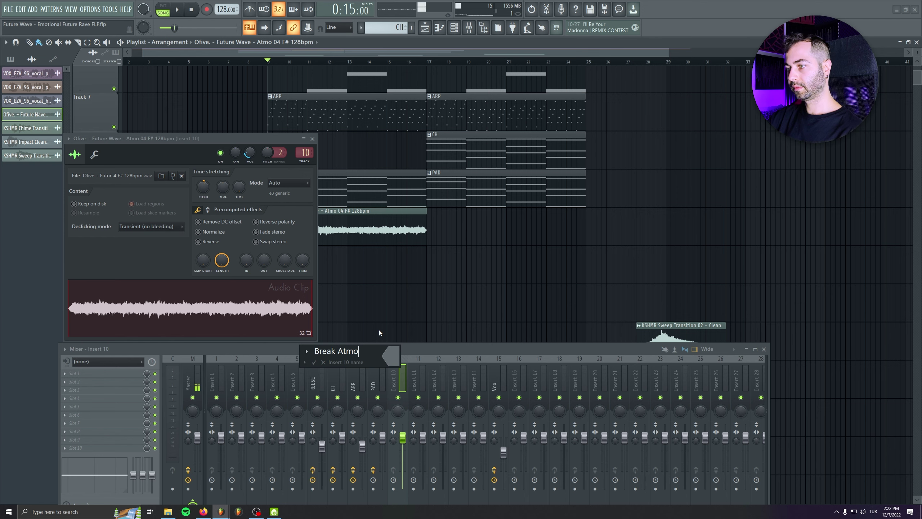
key(Return)
key(space)
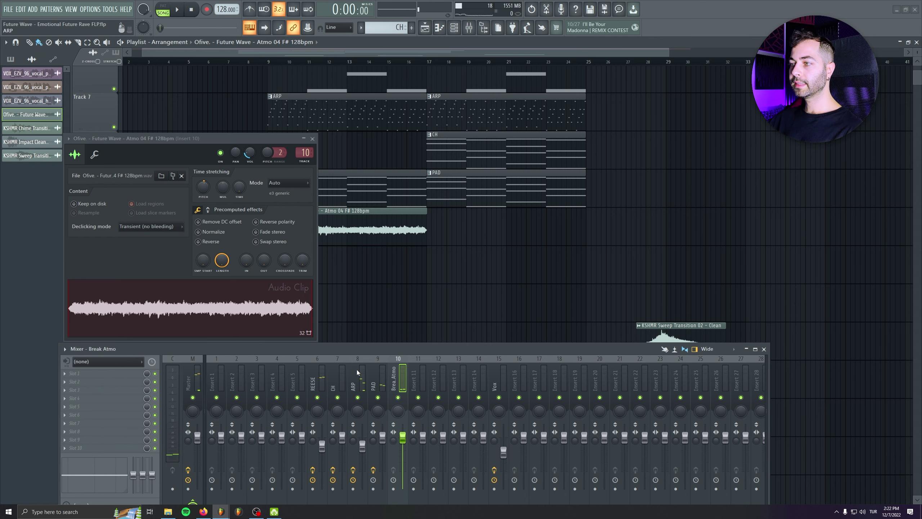
Insert Fruity Parametric EQ 2 in the first effect slot of the Break Atmo track and load a preset in it.
click(132, 372)
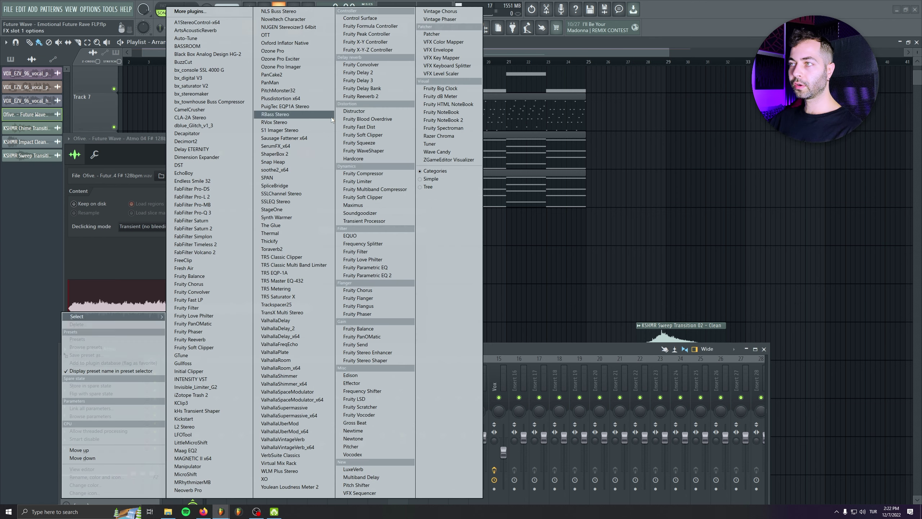
click(376, 276)
click(77, 109)
mouse_move(109, 140)
click(208, 179)
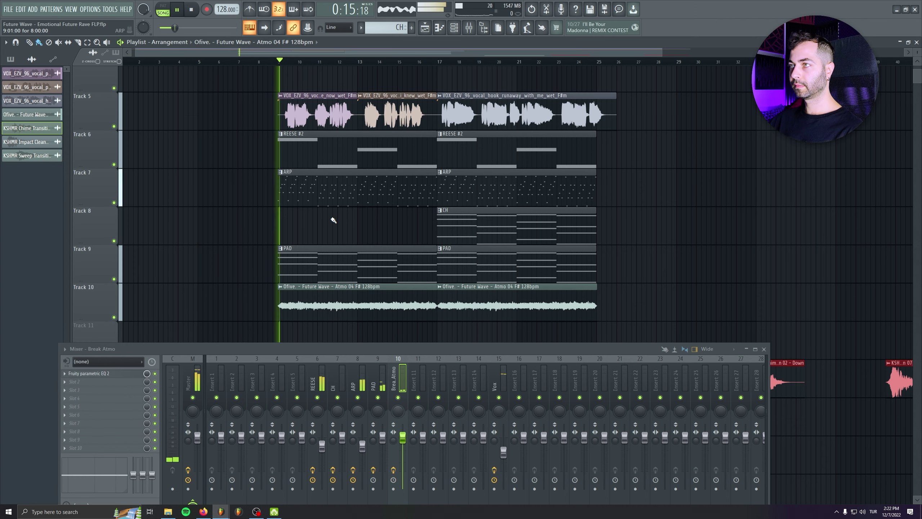
Set the Atmo 04 clip's channel volume to 19% during playback, close its settings and stop the song.
double_click(347, 283)
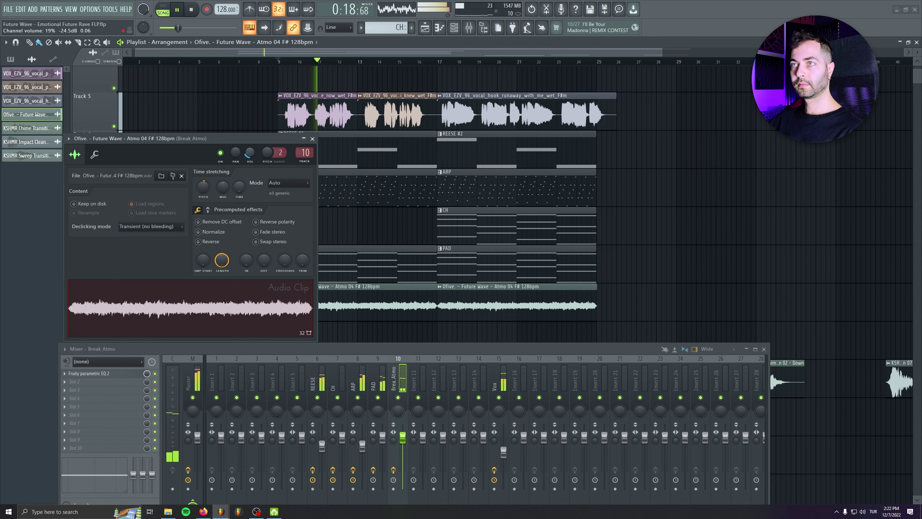
key(Escape)
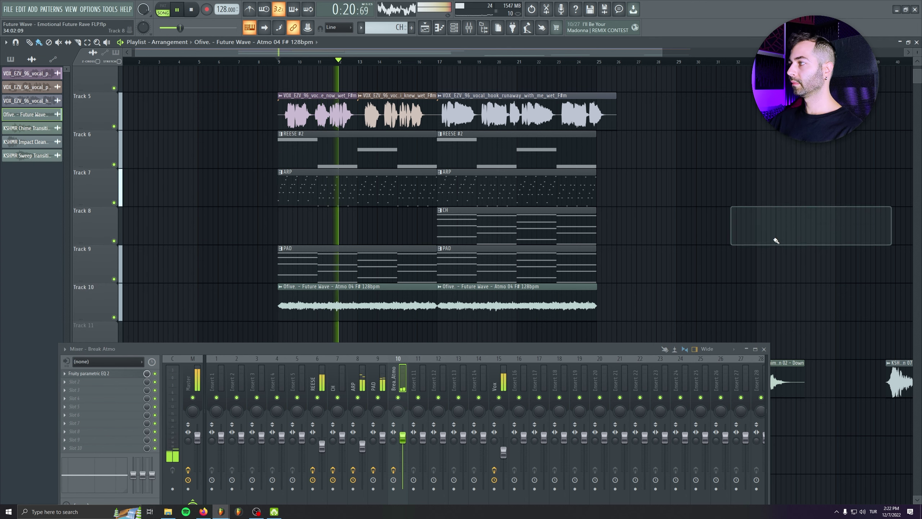
scroll(682, 205, down, 1)
scroll(682, 205, down, 1)
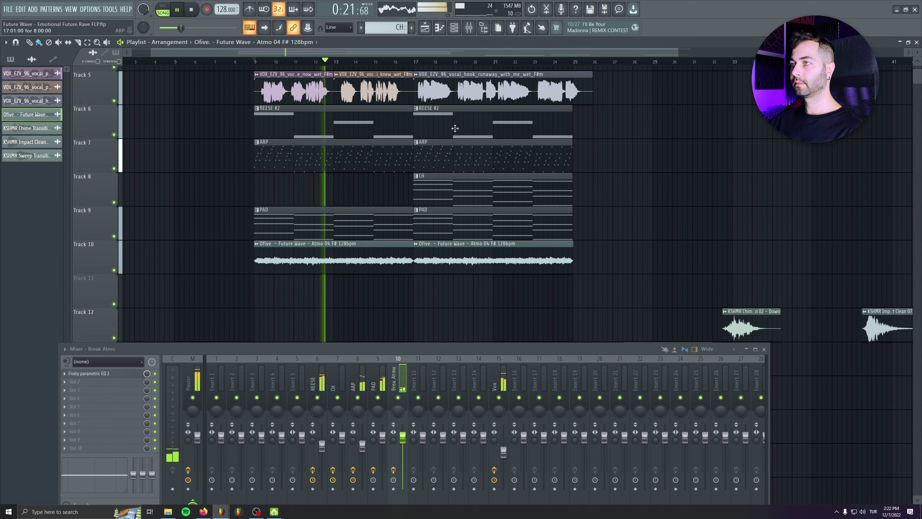
click(192, 10)
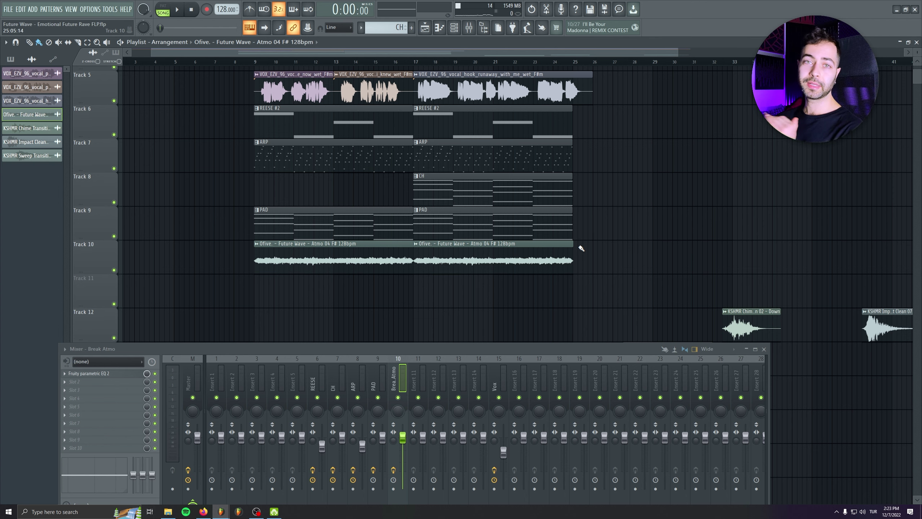
Move the KSHMR Chime Transition 02 - Down clip to Track 11, starting half a bar before bar 9.
drag(738, 283, 703, 218)
drag(721, 255, 247, 205)
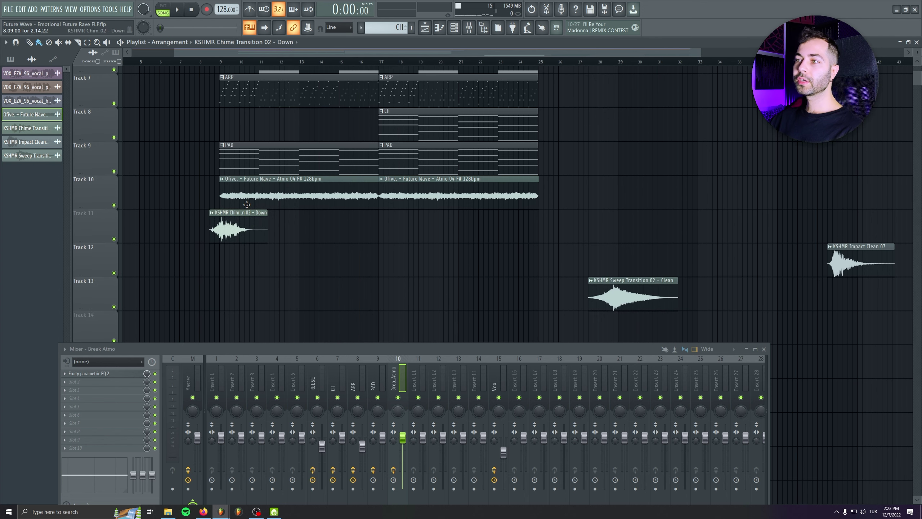
scroll(238, 206, up, 3)
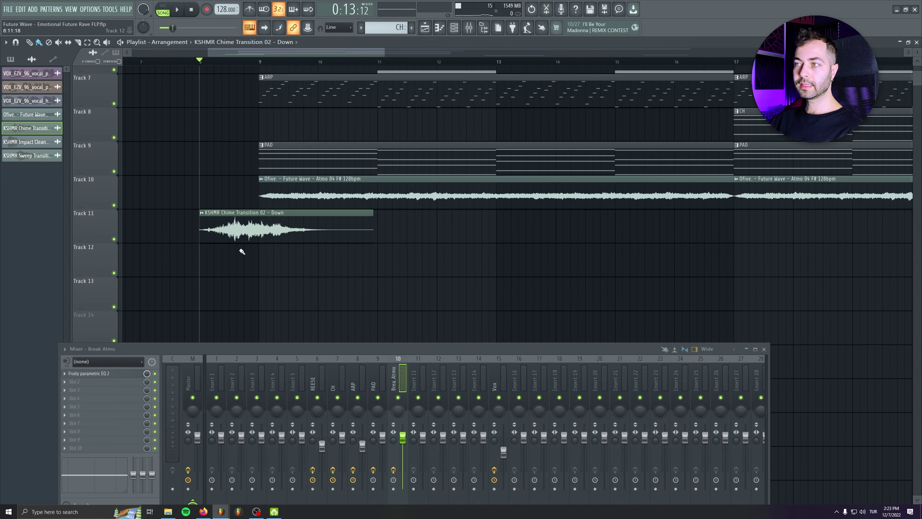
Open the KSHMR Chime Transition 02 - Down clip's settings and nudge the clip on Track 11 to start at 8:07:17 during playback.
double_click(253, 218)
drag(213, 77, 238, 250)
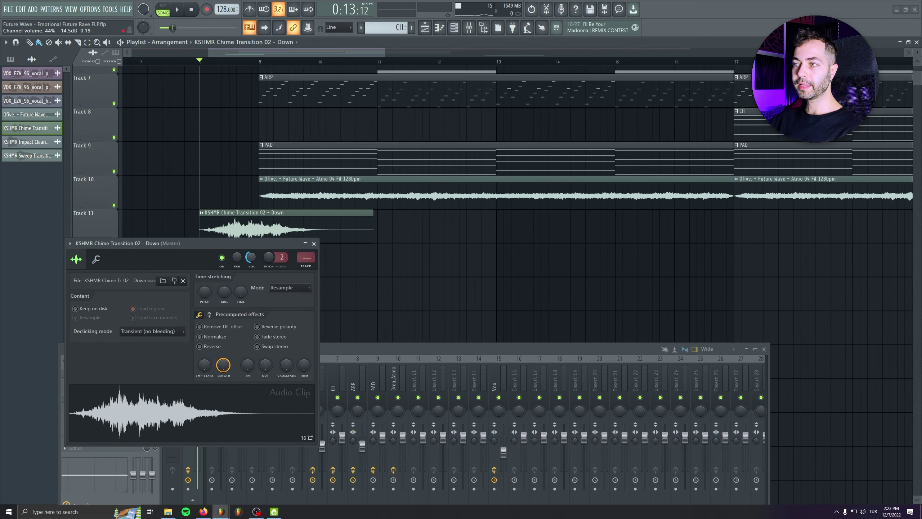
key(space)
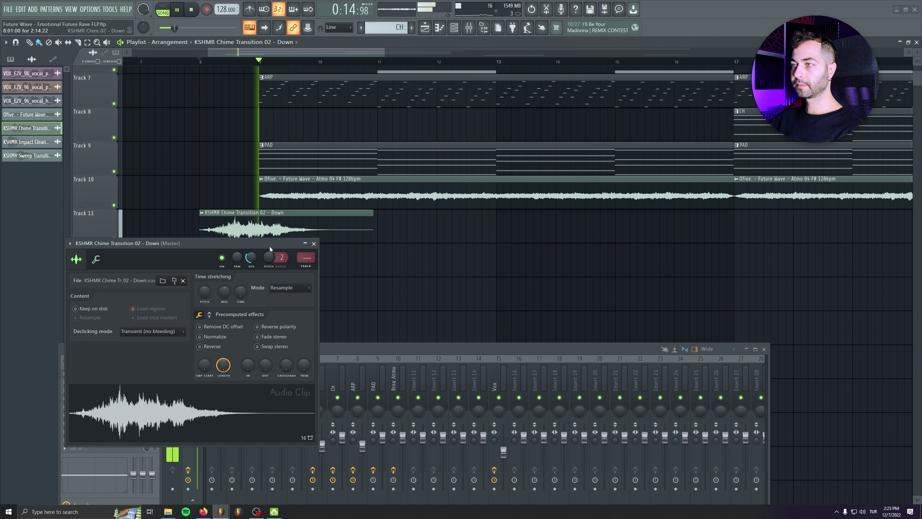
drag(263, 227, 301, 227)
scroll(267, 228, up, 4)
key(space)
key(space)
scroll(256, 230, up, 3)
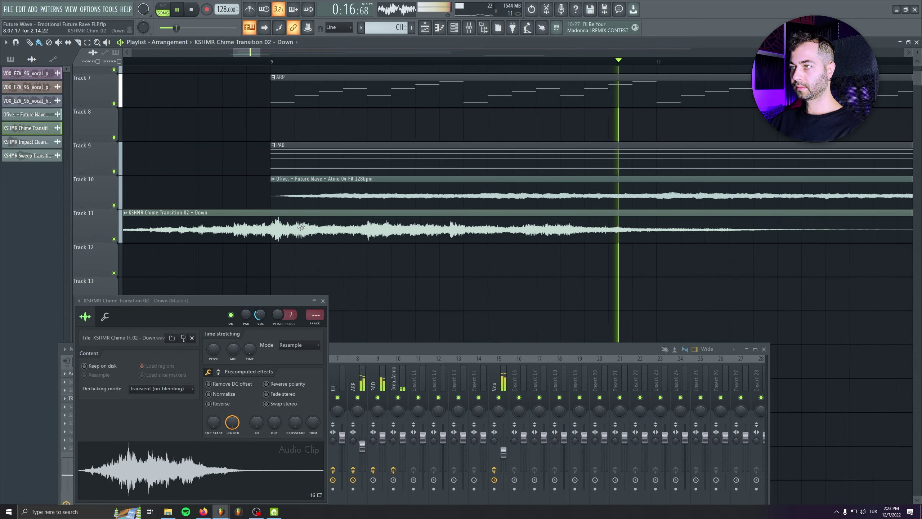
Set the chime transition clip's channel volume to 19% during playback and close its settings.
key(space)
key(space)
scroll(299, 245, down, 6)
scroll(299, 246, down, 3)
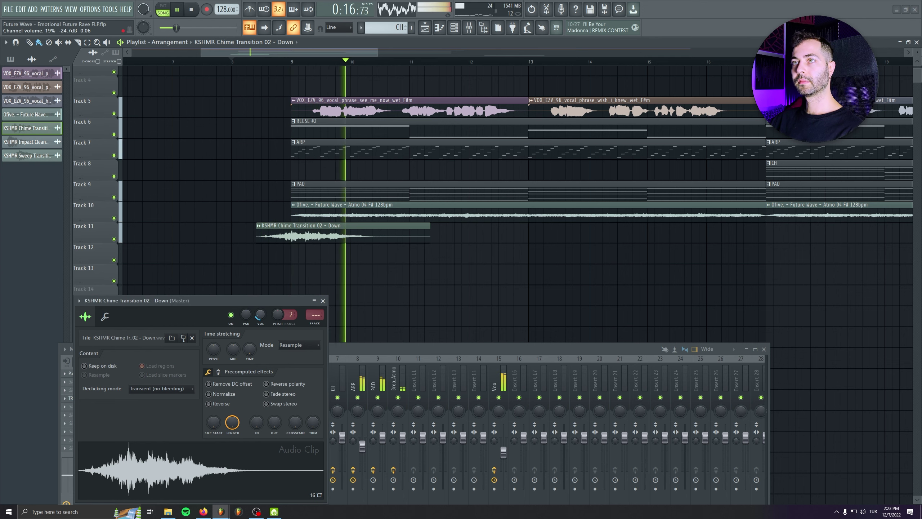
click(323, 301)
Duplicate the chime transition clip along Track 11 so that copies lead into bars 17 and 25.
scroll(291, 248, down, 4)
drag(297, 238, 515, 239)
drag(438, 279, 271, 284)
drag(356, 238, 575, 231)
drag(451, 283, 575, 276)
scroll(546, 268, down, 2)
drag(657, 275, 579, 279)
key(space)
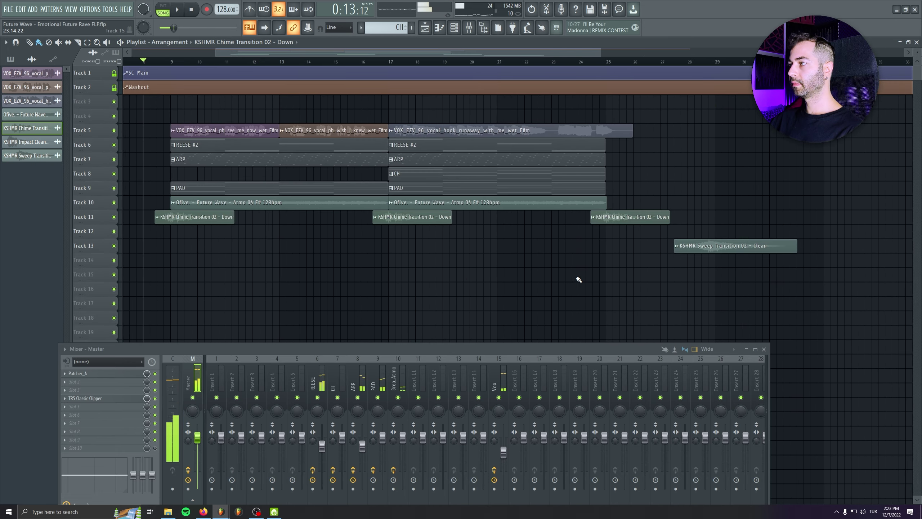
Move the KSHMR Sweep Transition 02 - Clean clip to Track 12, starting at bar 8.
scroll(579, 280, up, 3)
click(712, 214)
drag(720, 234, 189, 208)
click(310, 97)
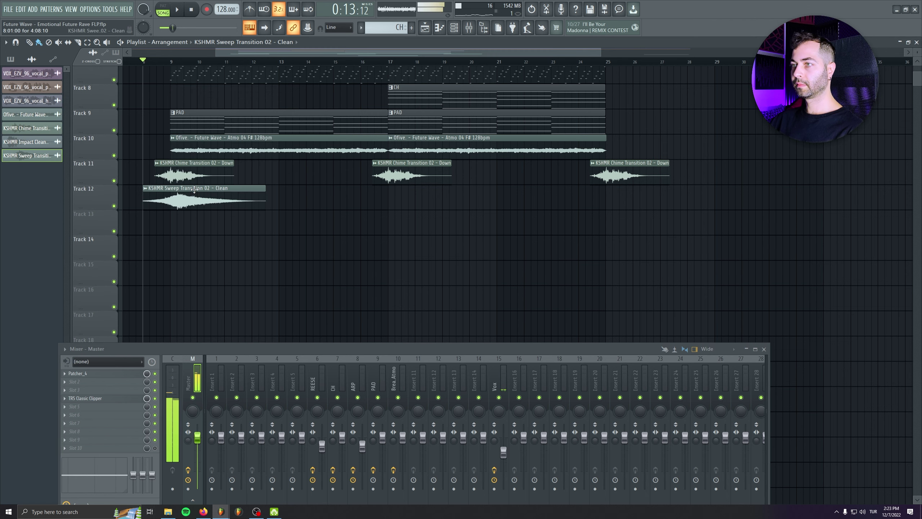
scroll(140, 247, up, 3)
Stop the song and nudge the sweep clip on Track 12 to start at 7:12:14, aligning its peak with bar 9.
key(space)
scroll(416, 236, up, 3)
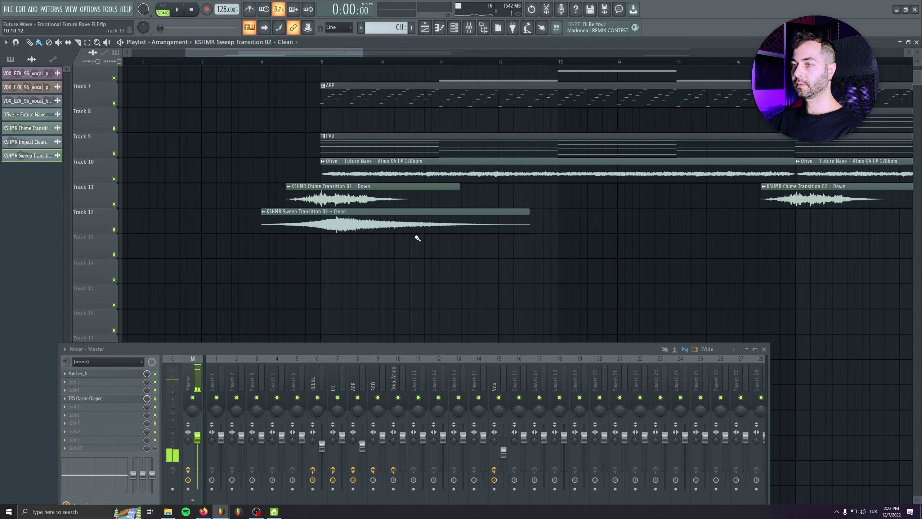
scroll(362, 232, up, 4)
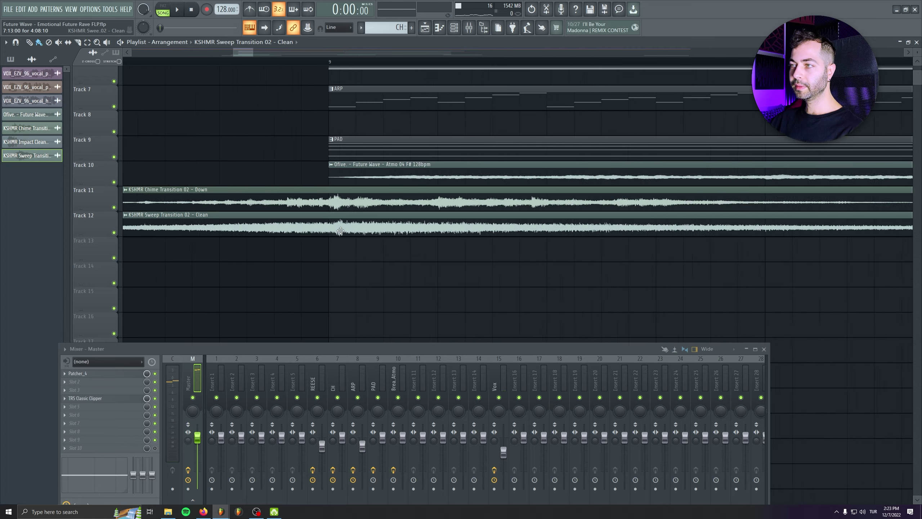
drag(330, 231, 326, 231)
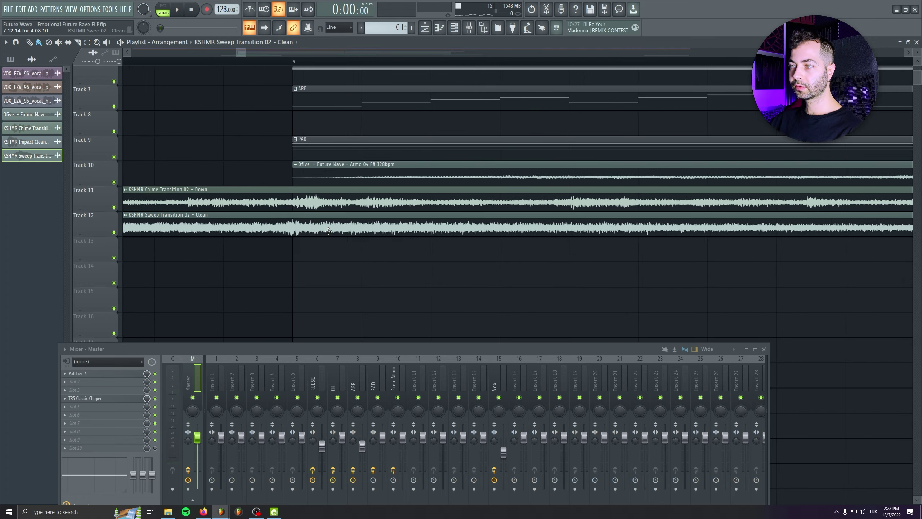
scroll(293, 231, down, 4)
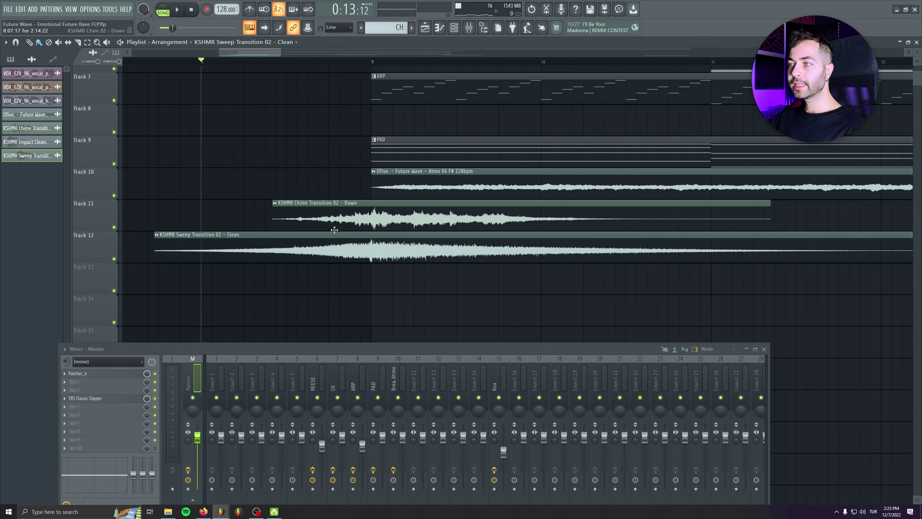
scroll(364, 247, up, 4)
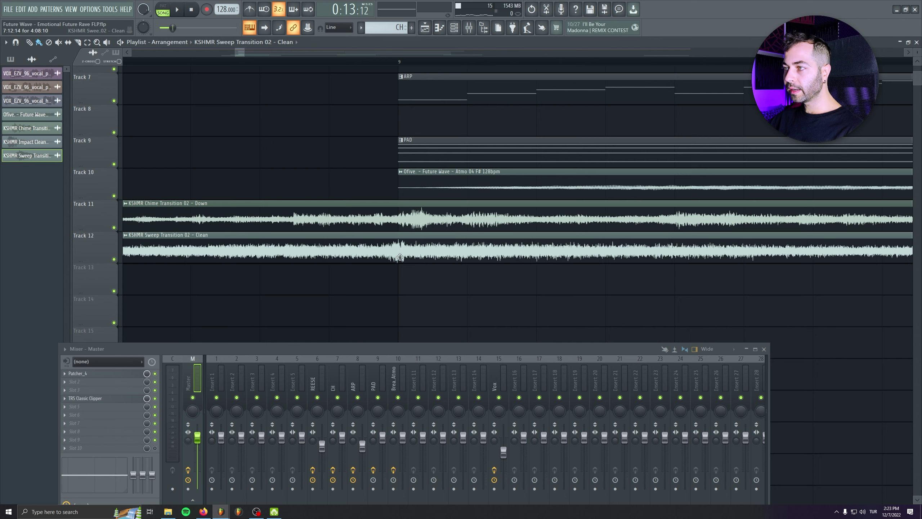
scroll(360, 267, down, 3)
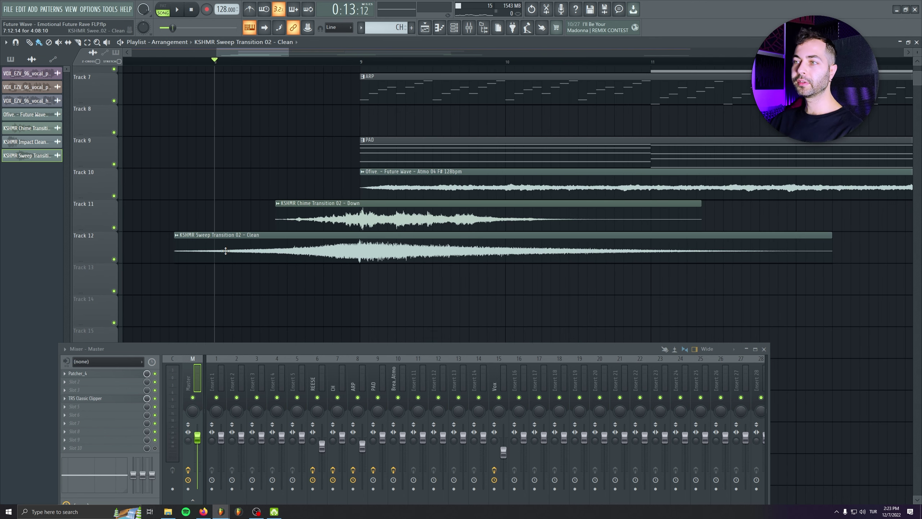
Set the KSHMR Sweep Transition 02 - Clean clip's channel volume to 22% during playback and close its settings.
double_click(280, 251)
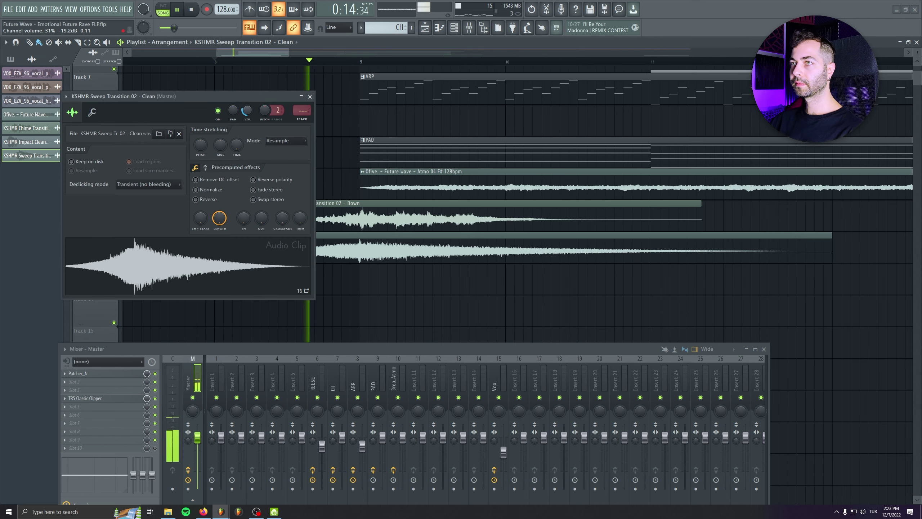
drag(244, 115, 245, 119)
key(space)
key(space)
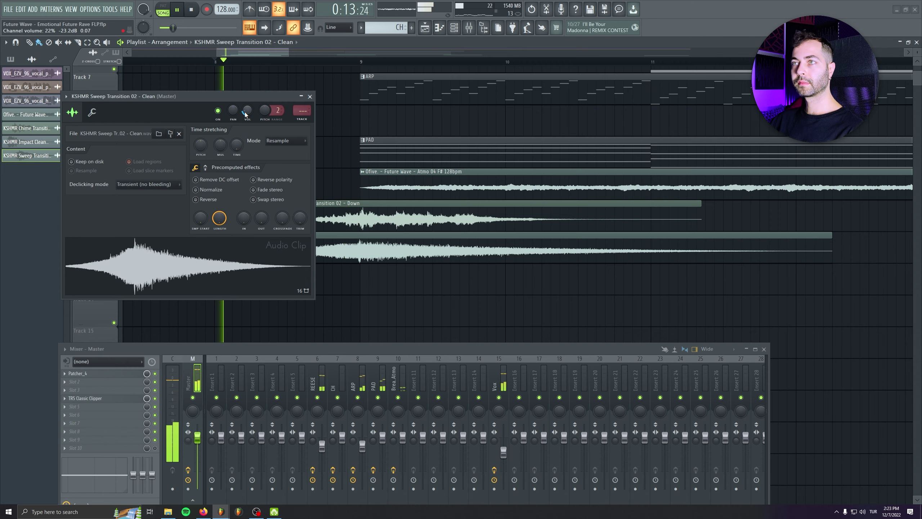
click(310, 97)
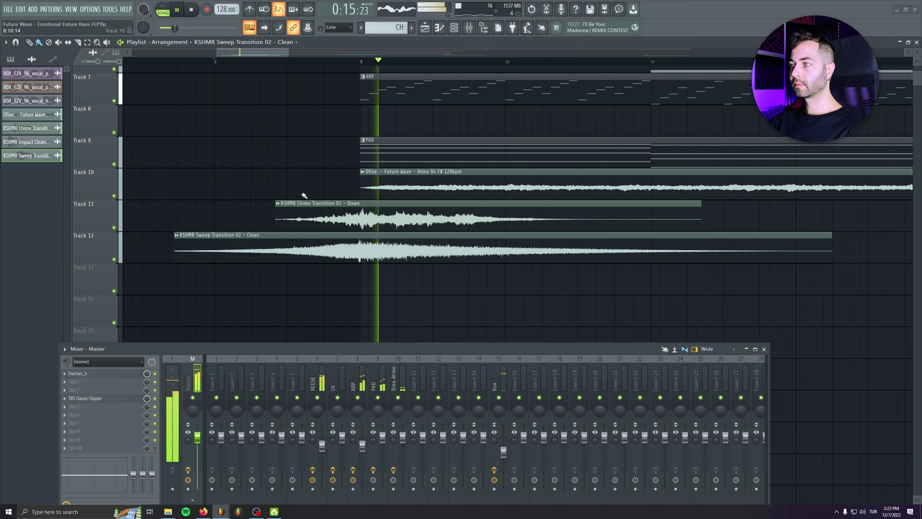
Duplicate the sweep clip on Track 12 into bars 17 and 25, and place the KSHMR Impact Clean 07 clip on Track 13 at bar 8.
scroll(302, 218, down, 5)
drag(298, 251, 243, 284)
scroll(459, 268, down, 2)
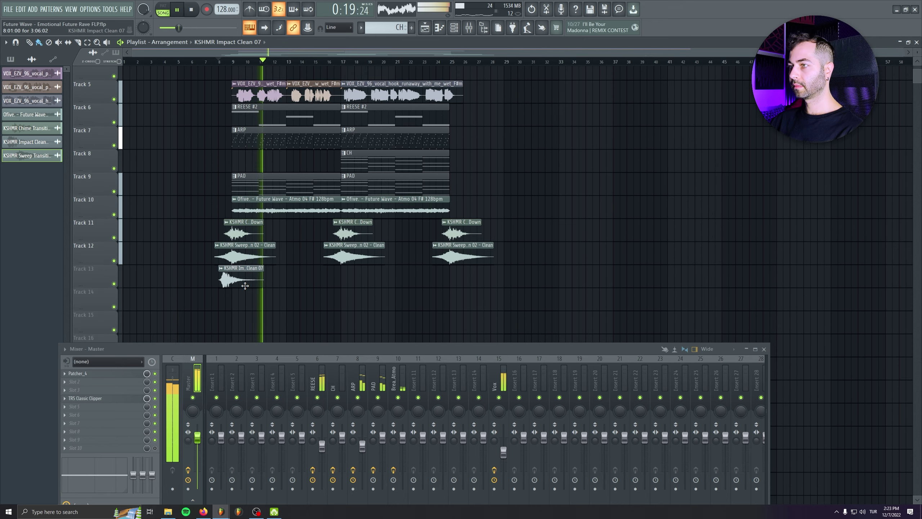
Shift the KSHMR Impact Clean 07 clip on Track 13 to start at 8:11:07, aligning its hit with bar 9.
key(space)
scroll(253, 287, up, 3)
scroll(253, 287, up, 2)
double_click(302, 268)
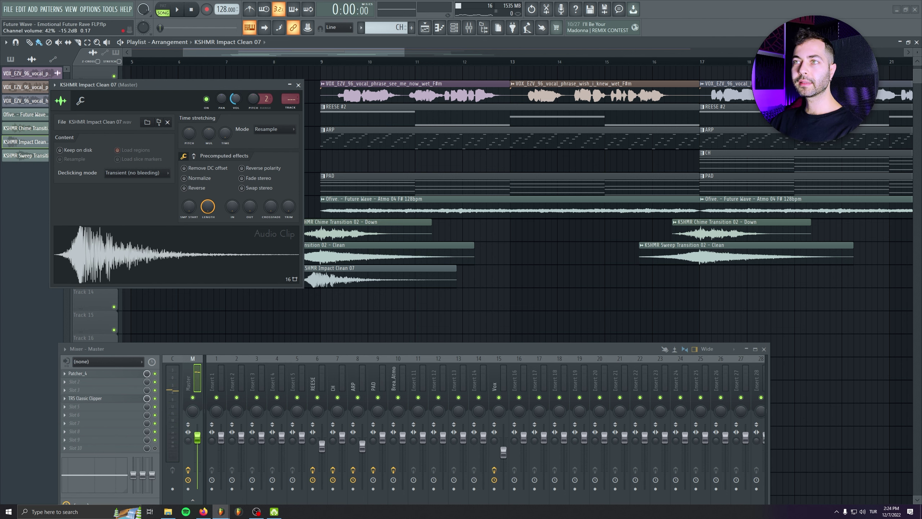
click(298, 86)
scroll(211, 283, up, 5)
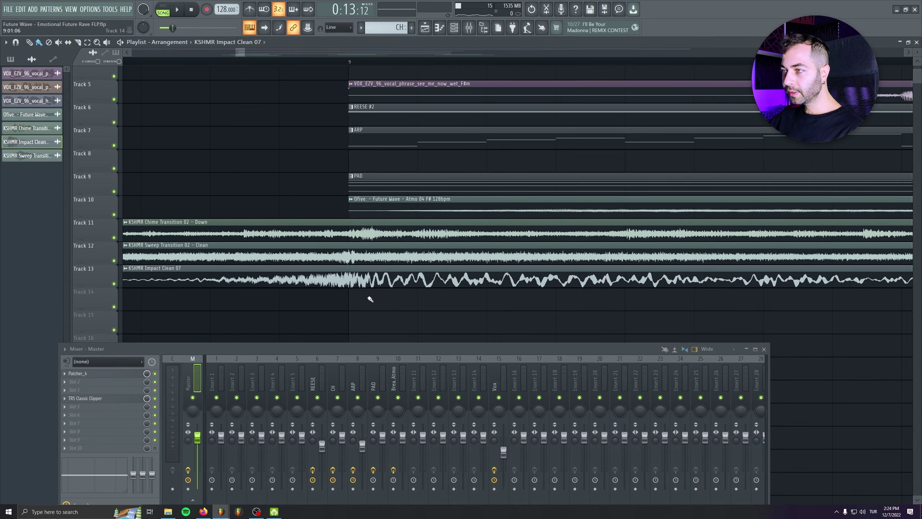
scroll(367, 295, up, 4)
mouse_move(360, 264)
mouse_down()
mouse_move(384, 264)
mouse_move(363, 264)
mouse_up()
Play the song and fine-tune the KSHMR Impact Clean 07 clip's channel volume in its settings.
key(space)
double_click(233, 236)
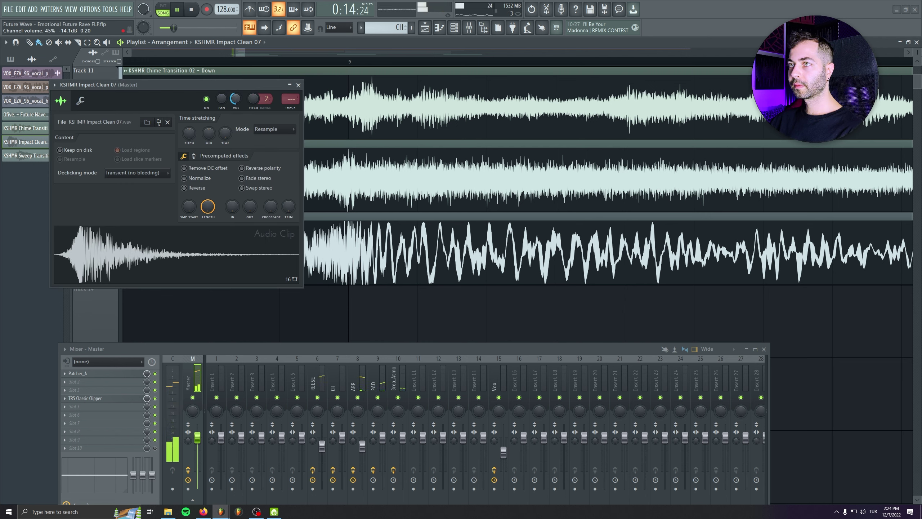
drag(236, 101, 237, 103)
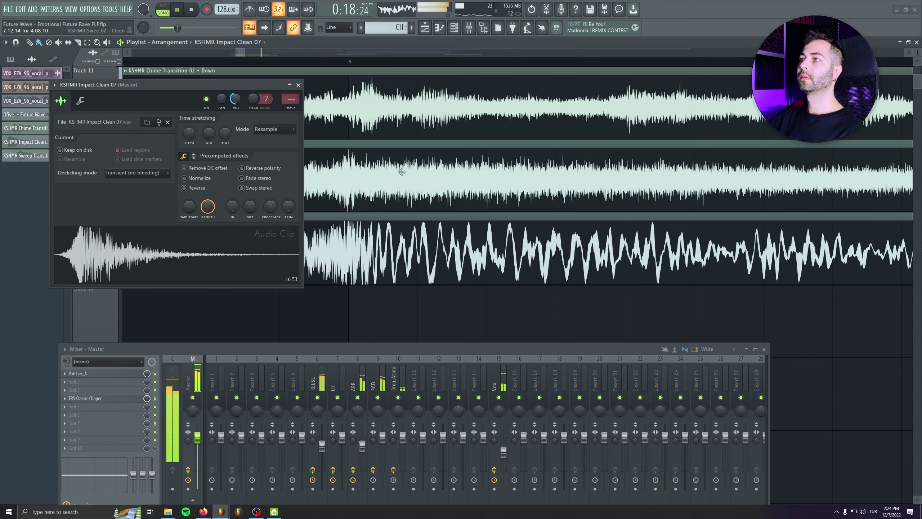
Place a copy of the impact clip on Track 13 starting about a third of a bar before bar 25, and close its settings.
scroll(402, 172, down, 5)
scroll(398, 170, down, 7)
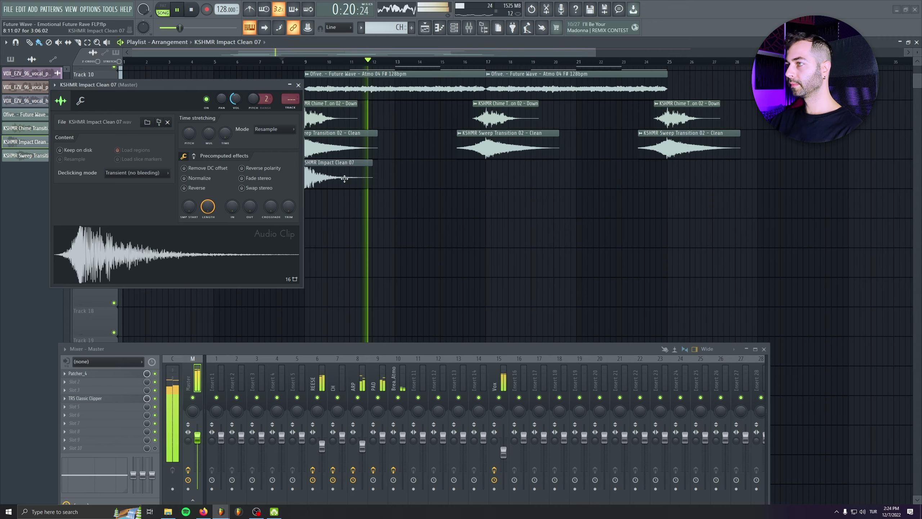
scroll(515, 241, up, 5)
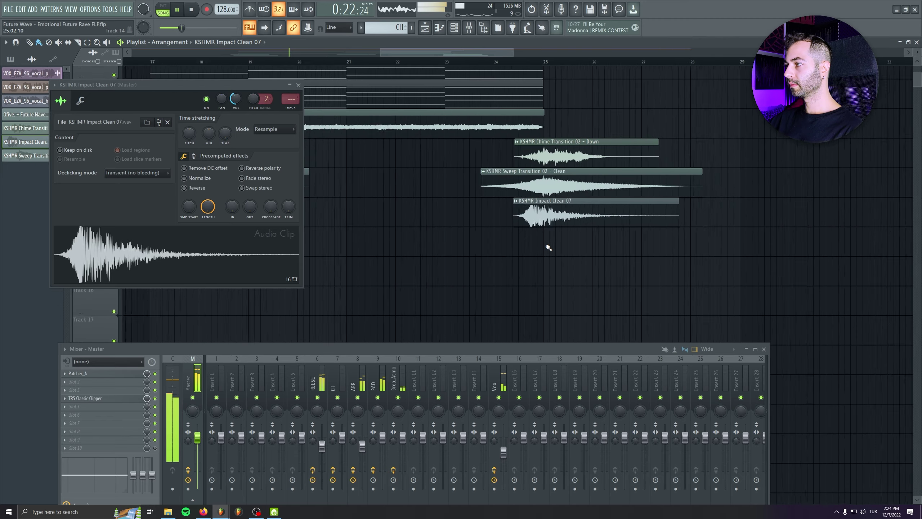
scroll(547, 247, up, 2)
scroll(541, 243, down, 7)
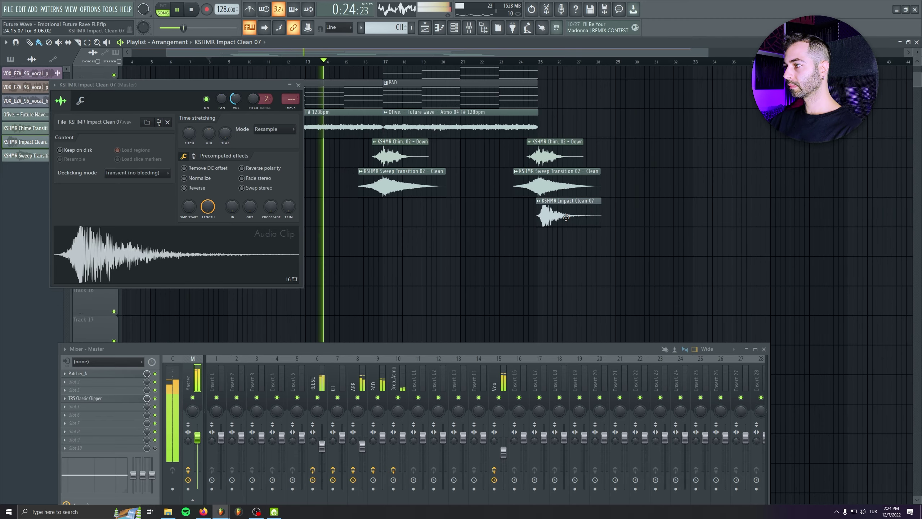
drag(566, 217, 609, 230)
scroll(542, 256, down, 5)
click(298, 85)
scroll(609, 230, up, 2)
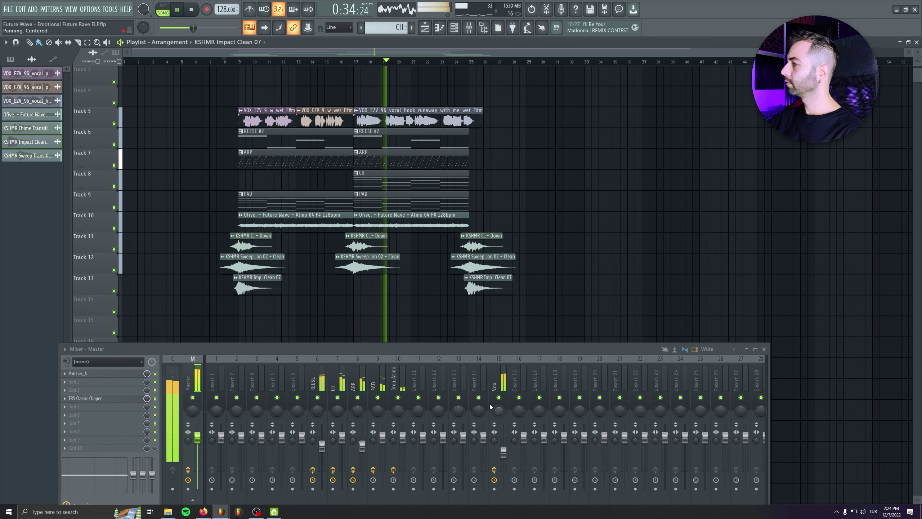
Open Fruity Blood Overdrive on the CH mixer track and check its post gain.
click(338, 385)
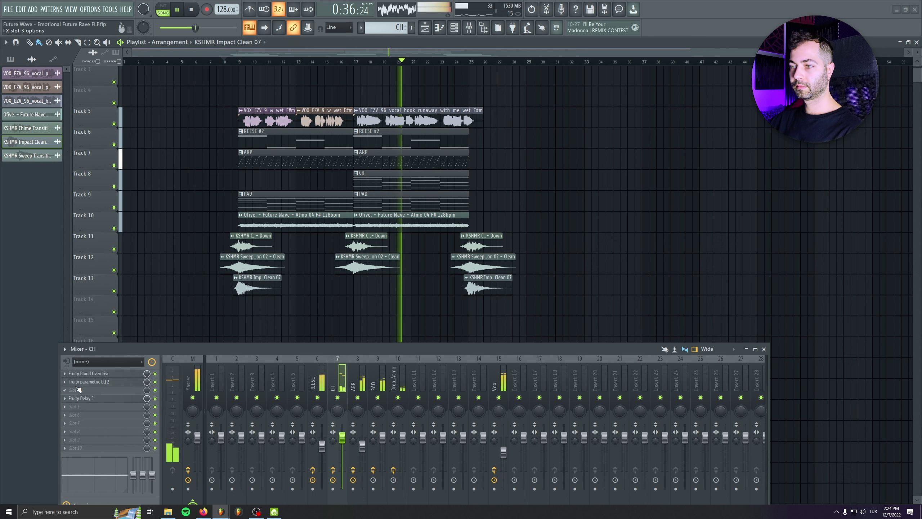
click(88, 373)
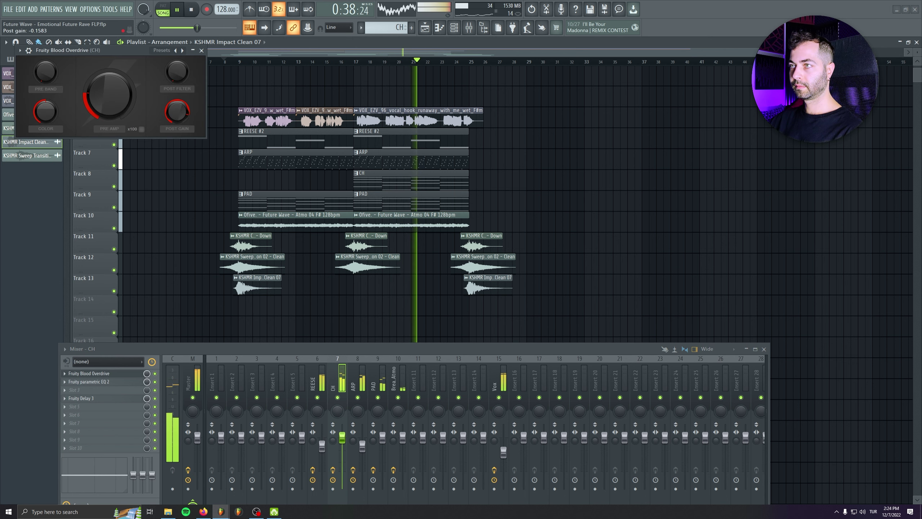
click(596, 239)
click(601, 202)
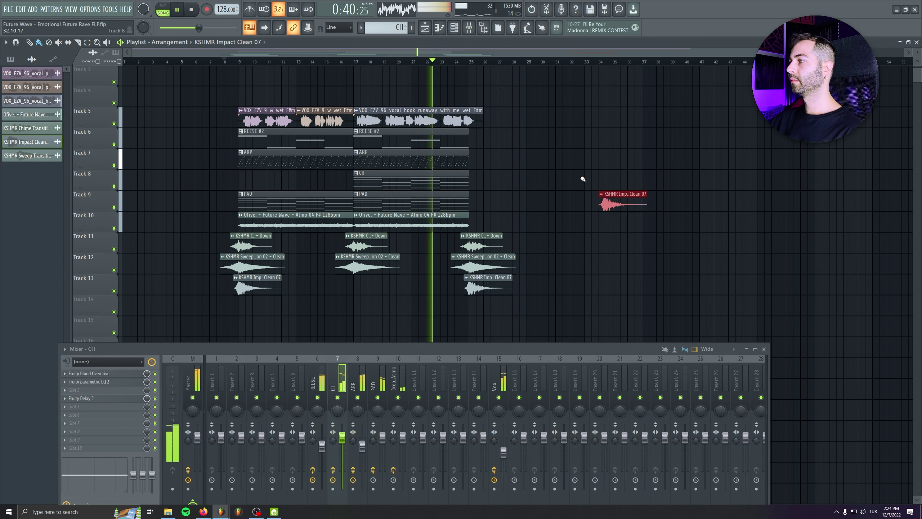
click(565, 218)
right_click(565, 216)
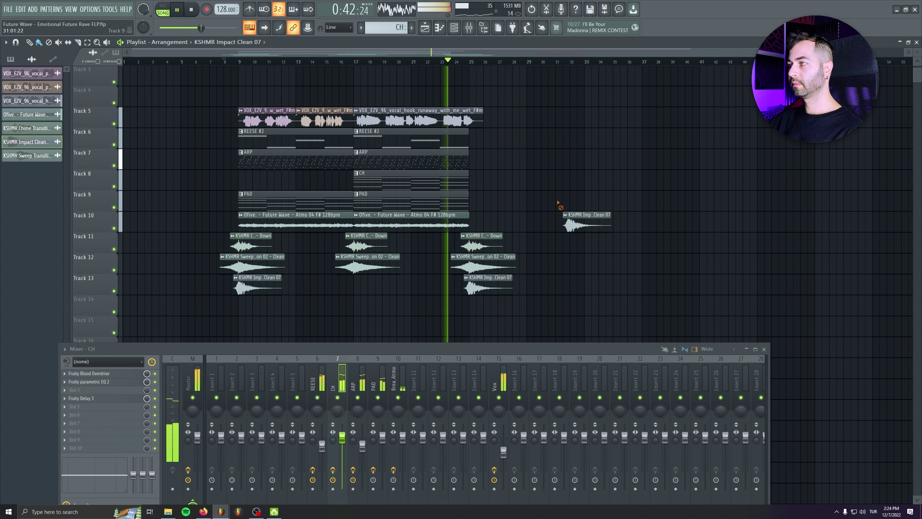
right_click(573, 220)
Set the CH mixer track's volume to 95% during playback.
drag(342, 437, 342, 440)
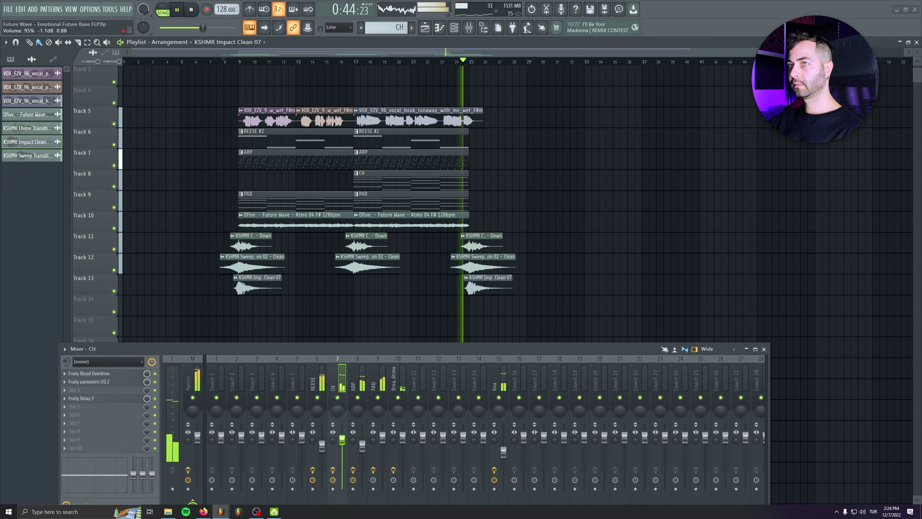
Stop the song, check the wet level of Fruity Reeverb 2 on the Vox mixer track and close the plugin.
click(498, 379)
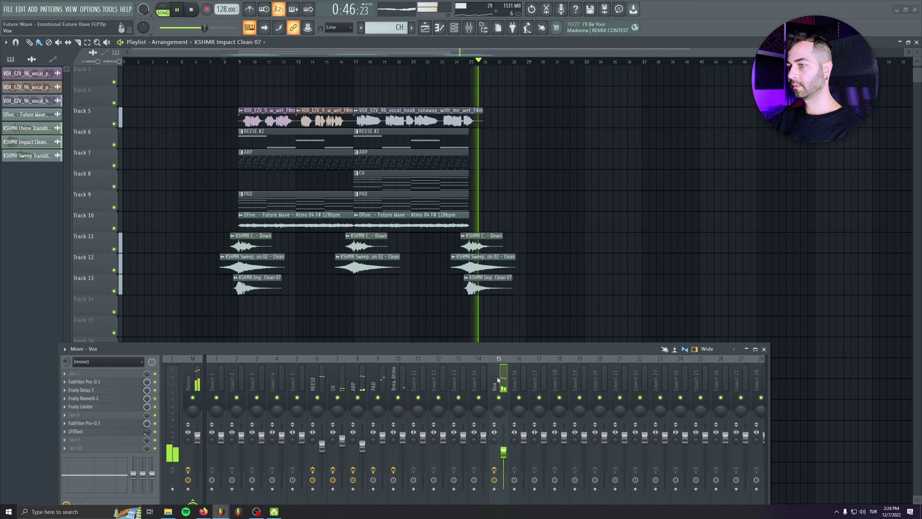
key(space)
click(84, 398)
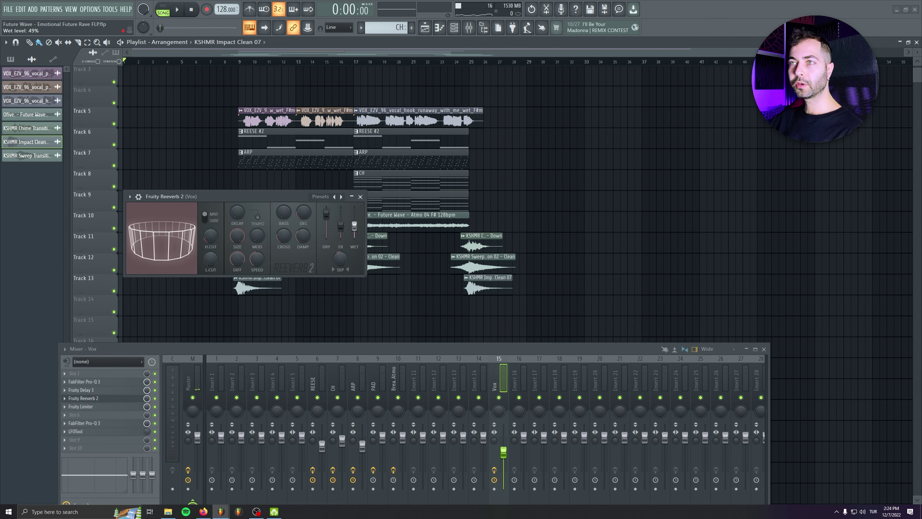
click(360, 197)
click(629, 203)
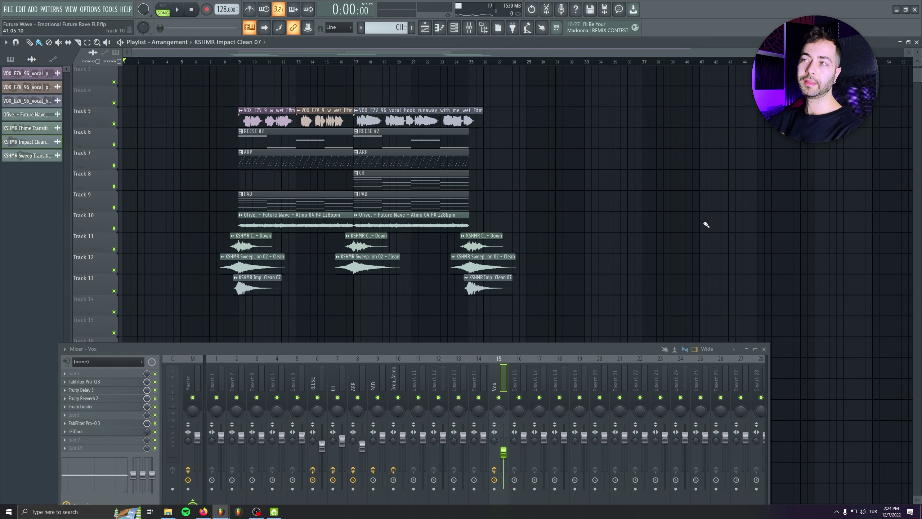
Insert an empty playlist track above the CH clip on Track 8 and make ARP the active pattern.
scroll(228, 118, down, 2)
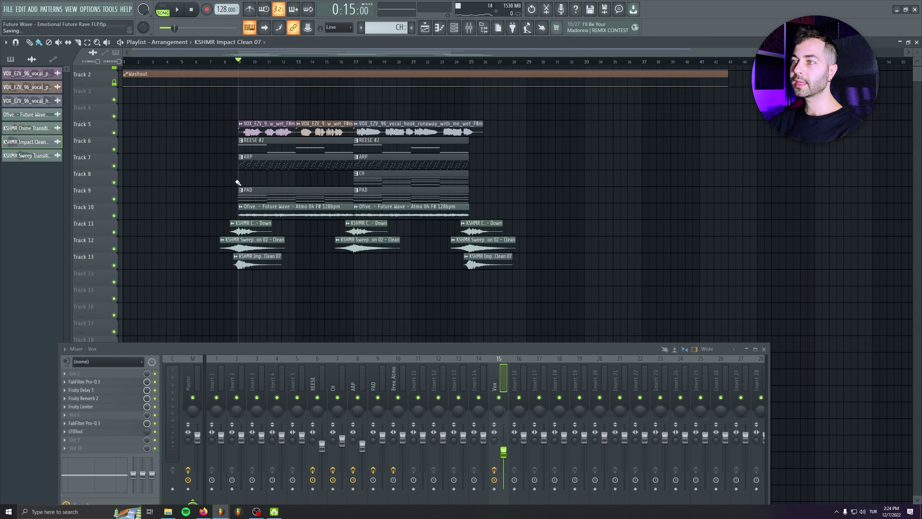
right_click(92, 170)
click(116, 341)
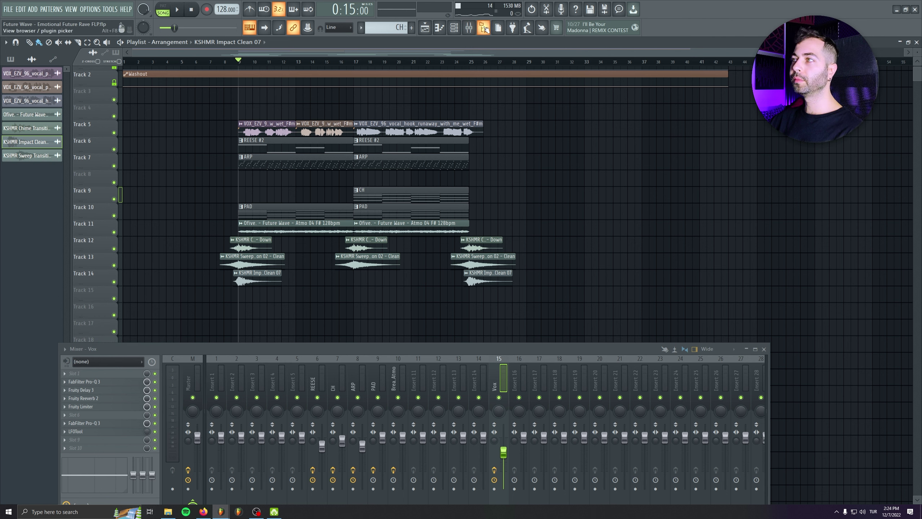
click(267, 165)
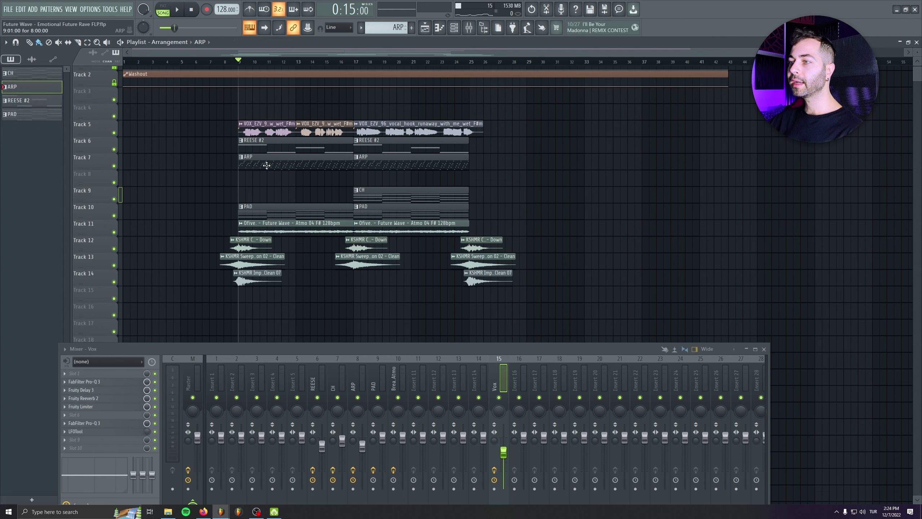
Create an automation clip for the ARP insert's Fruity Filter cutoff frequency and place it on Track 7.
click(361, 373)
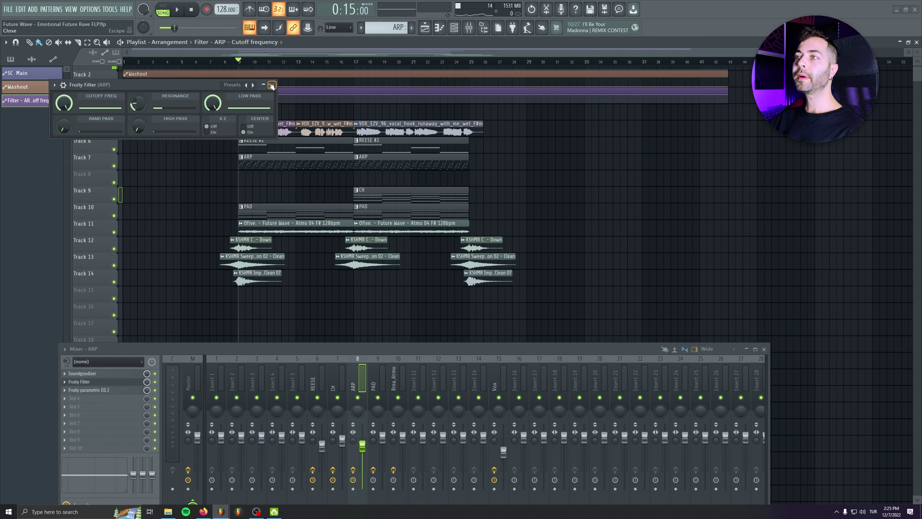
click(272, 85)
drag(107, 99, 97, 162)
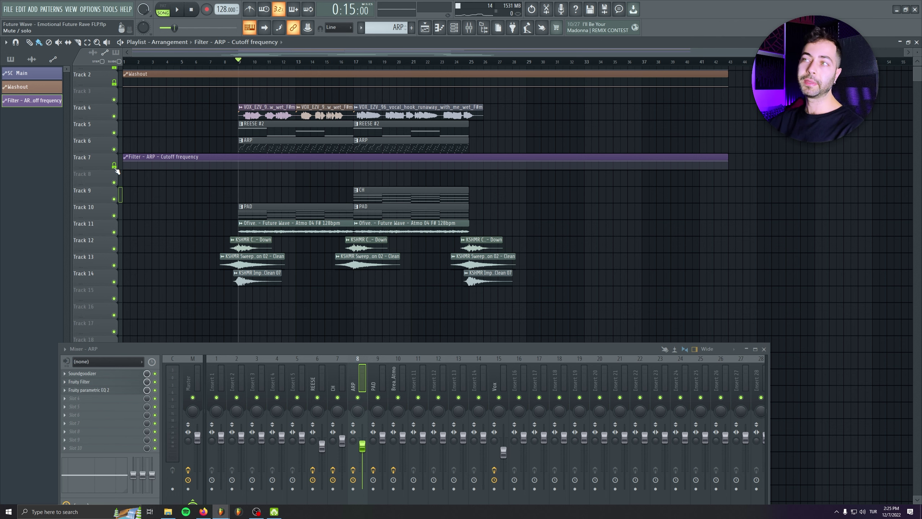
Shape the ARP cutoff automation to fall from bar 8 to about 2% at bar 9, then rise in a curve to full by bar 17.
scroll(179, 169, up, 3)
right_click(224, 165)
right_click(239, 176)
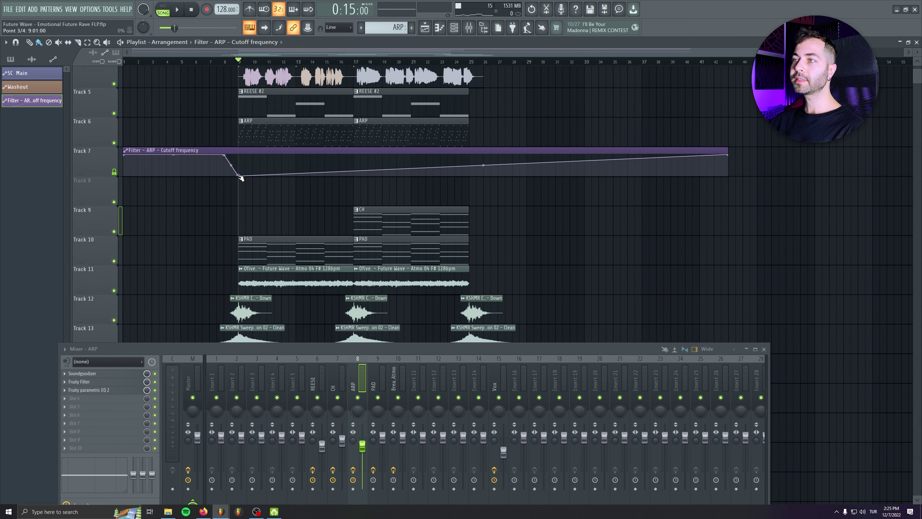
right_click(353, 155)
key(space)
drag(239, 176, 241, 177)
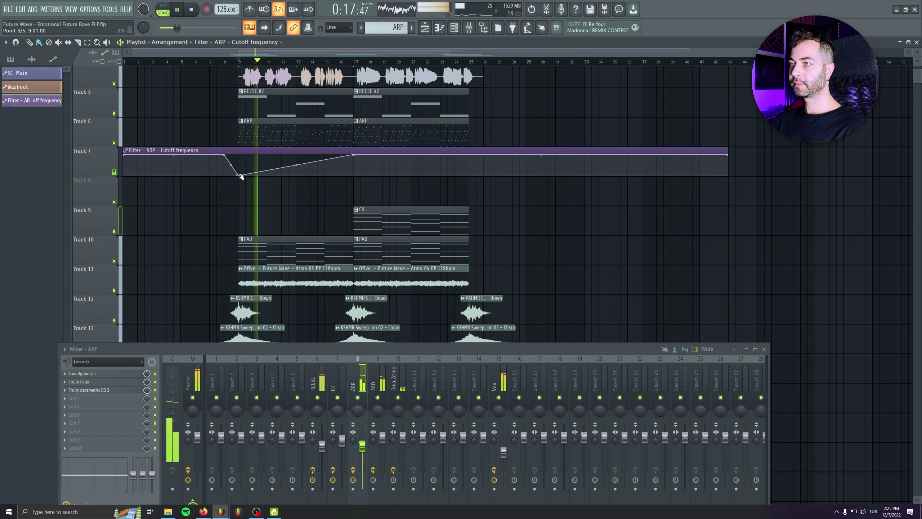
drag(295, 165, 295, 168)
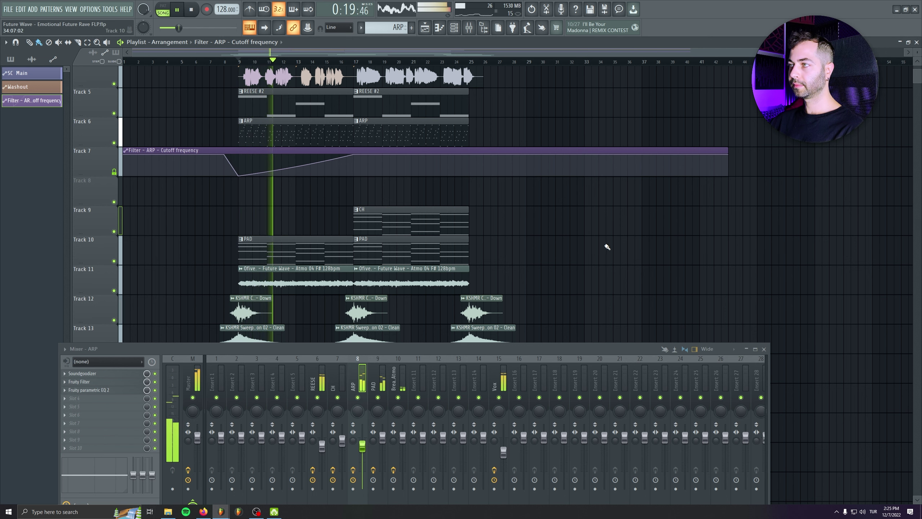
Duplicate the ARP pattern clip on Track 6 so it also starts at bar 25, removing the stray clip on Track 9.
scroll(617, 267, down, 2)
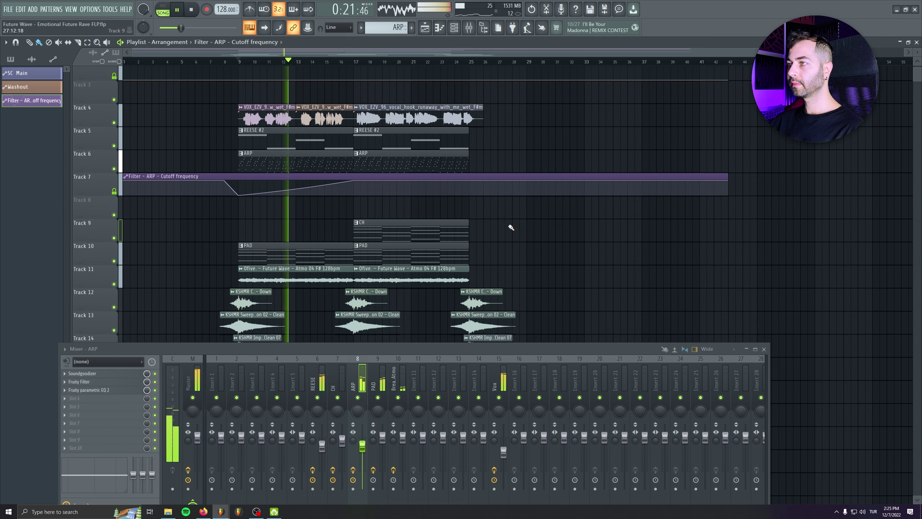
mouse_move(384, 162)
mouse_down()
mouse_move(515, 163)
mouse_move(498, 163)
mouse_up()
click(509, 231)
right_click(526, 233)
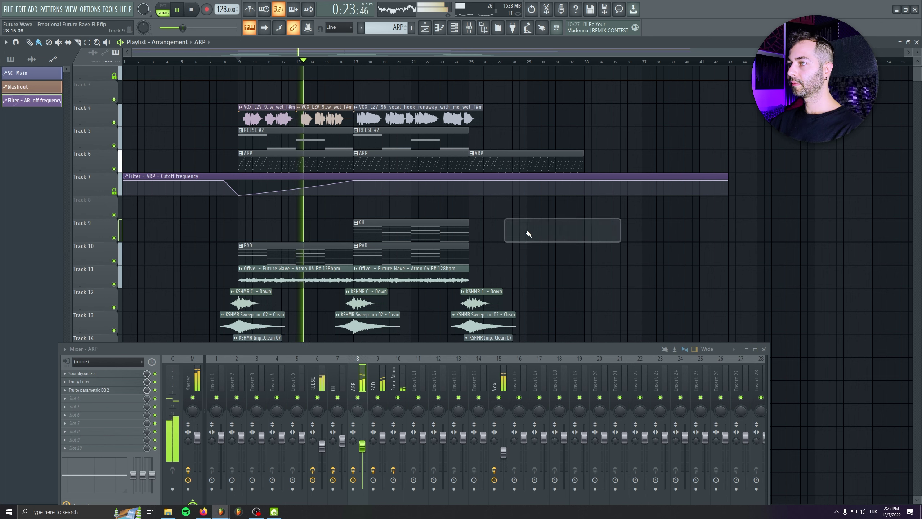
Add a control point to the ARP cutoff automation at bar 25 and delete the stray automation clip on Track 11.
right_click(469, 181)
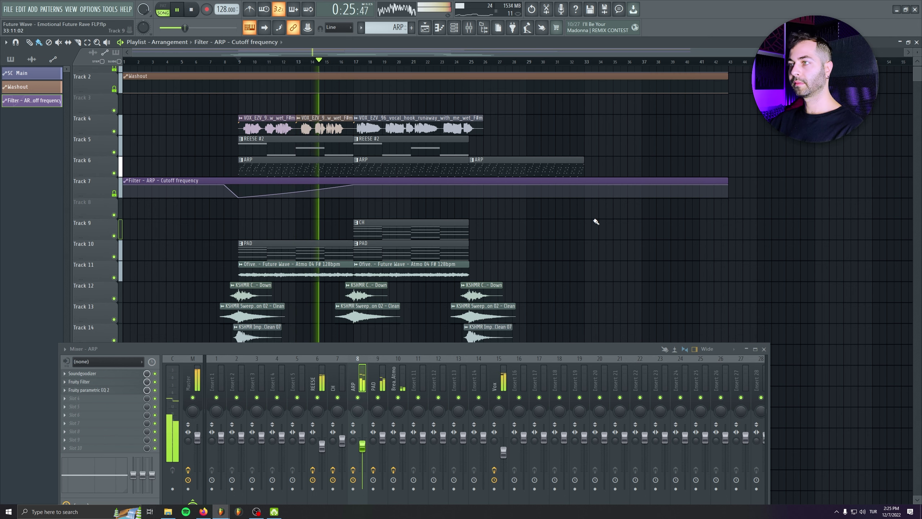
scroll(595, 222, down, 1)
click(608, 269)
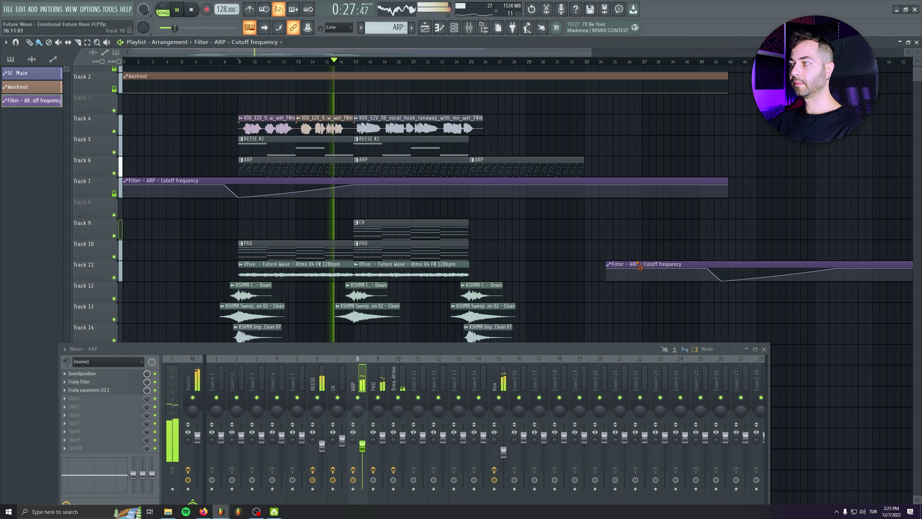
right_click(637, 268)
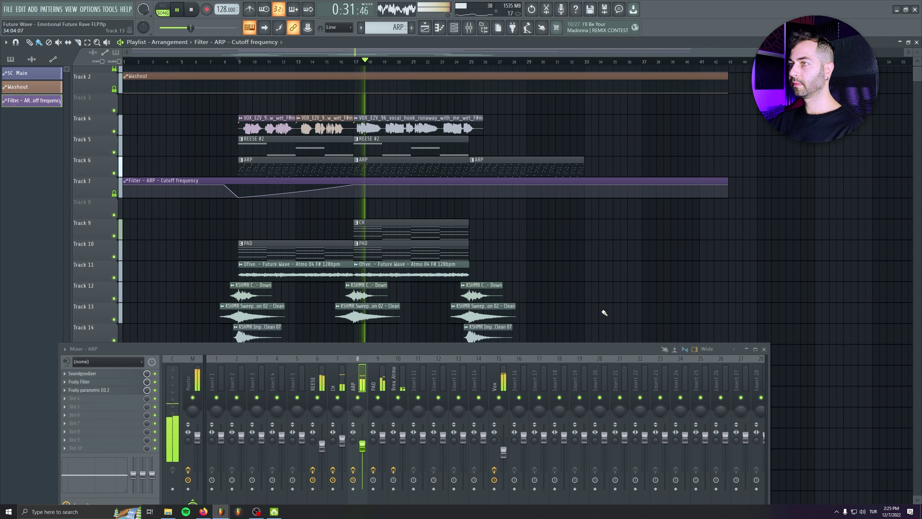
Lower the wet level of the Vox insert's Fruity Reeverb 2 to 70% and close the plugin.
click(501, 361)
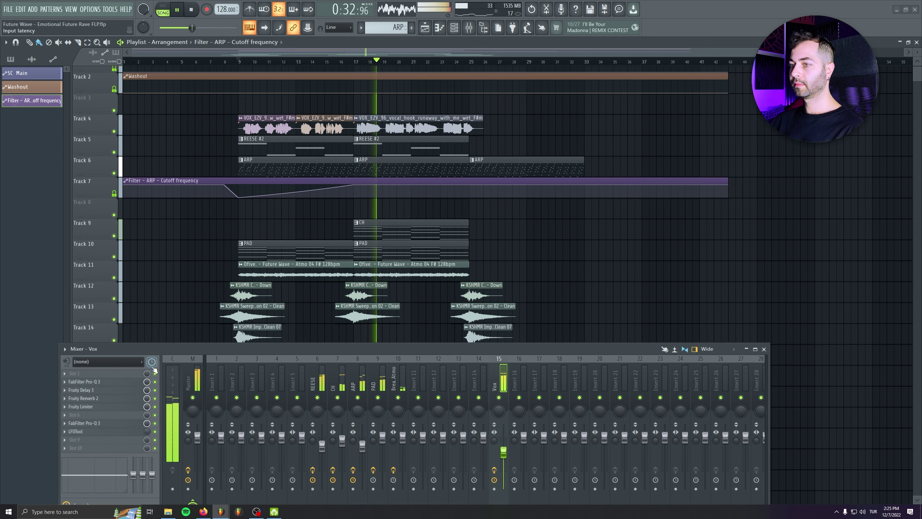
click(119, 401)
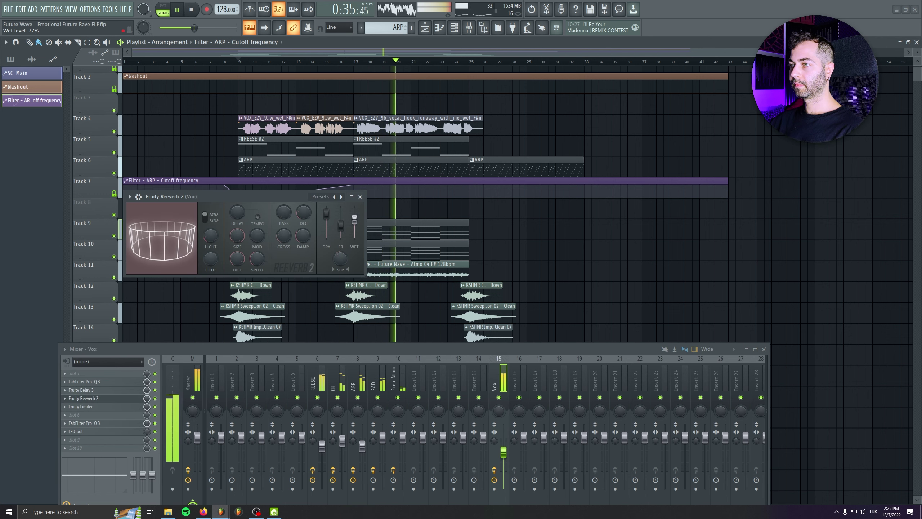
drag(354, 219, 355, 221)
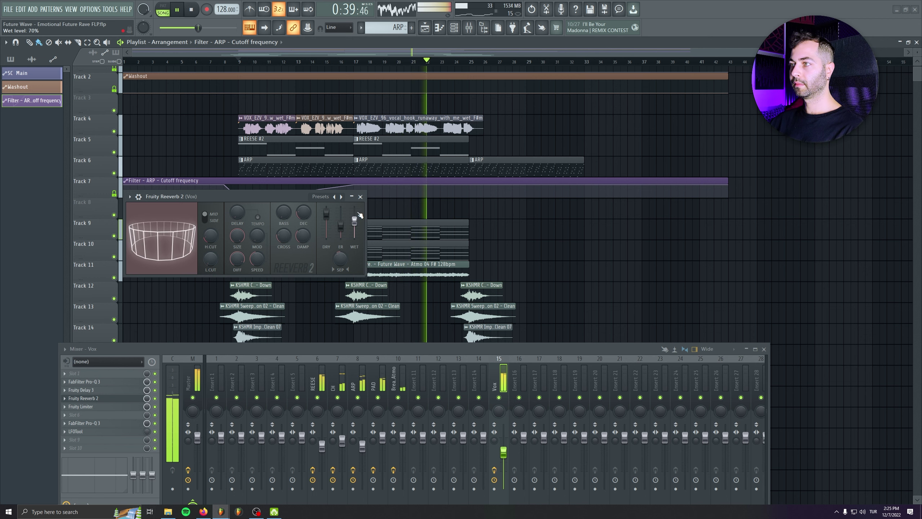
click(360, 196)
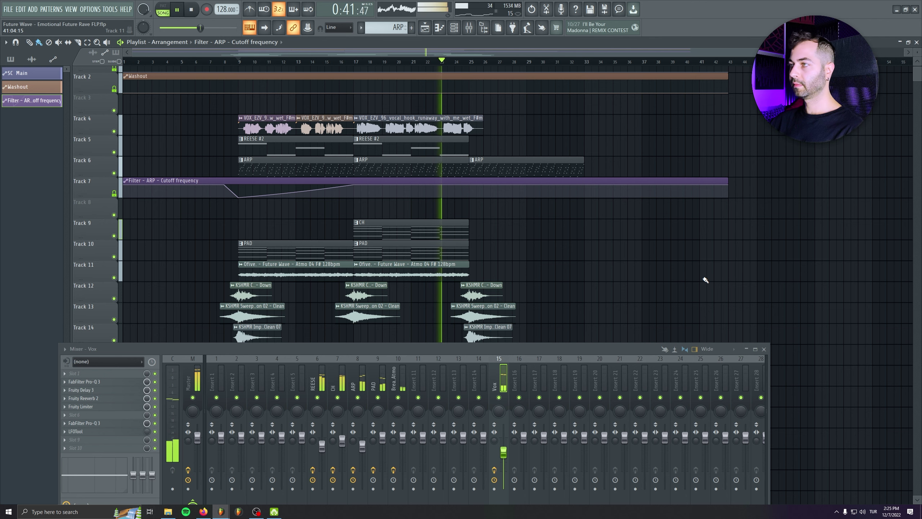
Add another ARP pattern clip on Track 6 starting at bar 33.
drag(737, 274, 638, 210)
scroll(638, 210, down, 2)
click(645, 234)
right_click(647, 234)
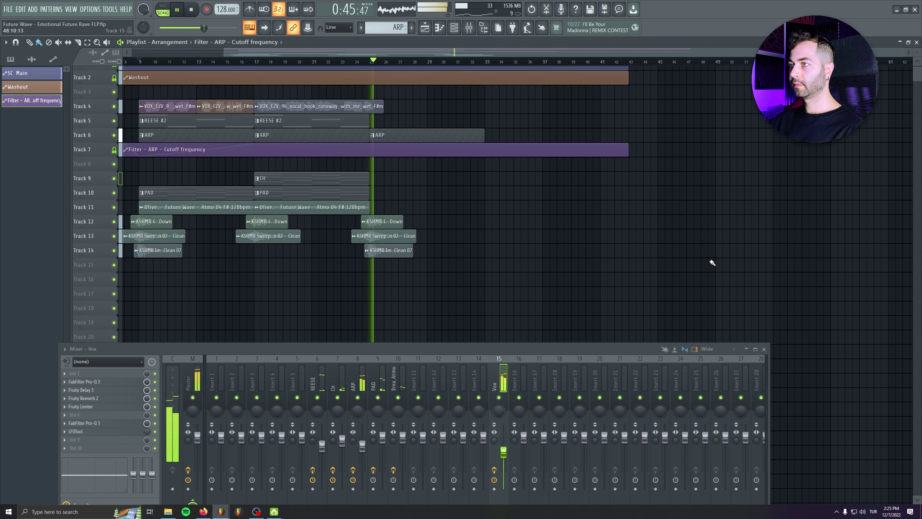
scroll(532, 231, up, 3)
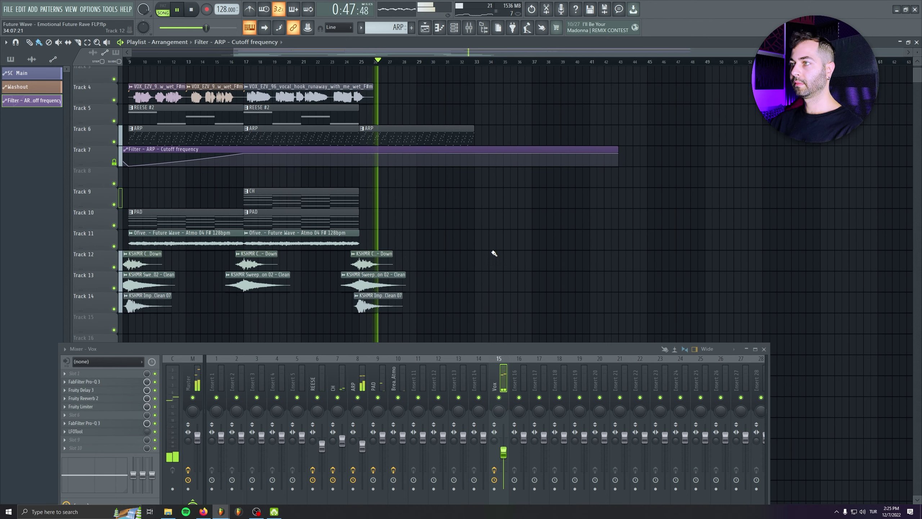
click(478, 134)
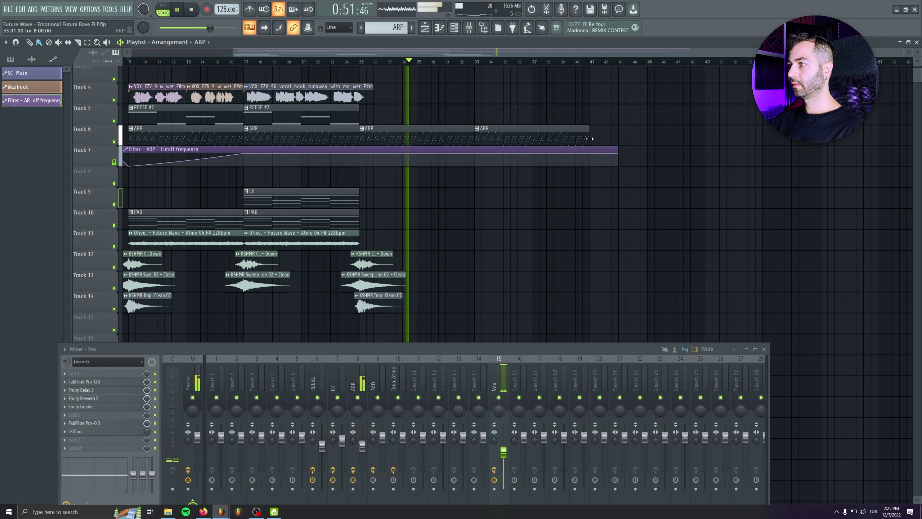
Lower the KSHMR Cymbal Transition 01 channel volume to 28% while playing back the transition into bar 17, then stop playback.
scroll(560, 212, down, 2)
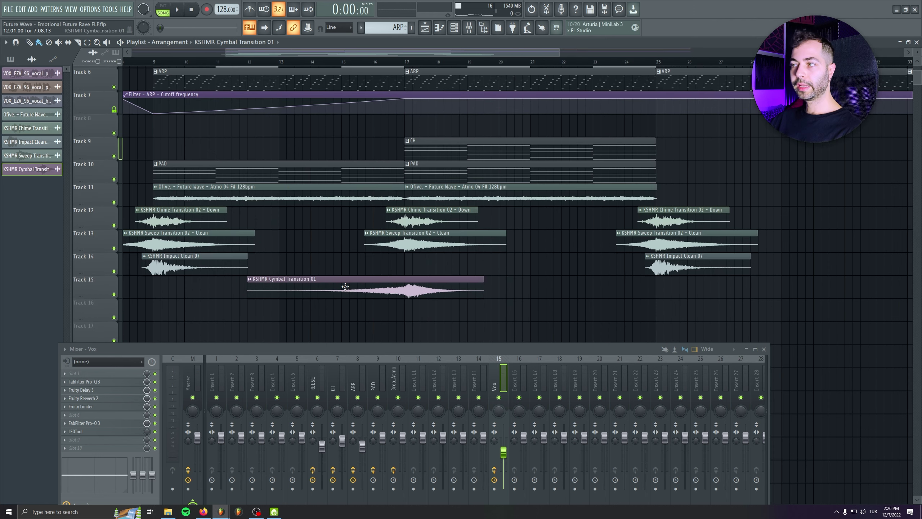
double_click(345, 287)
scroll(422, 299, up, 3)
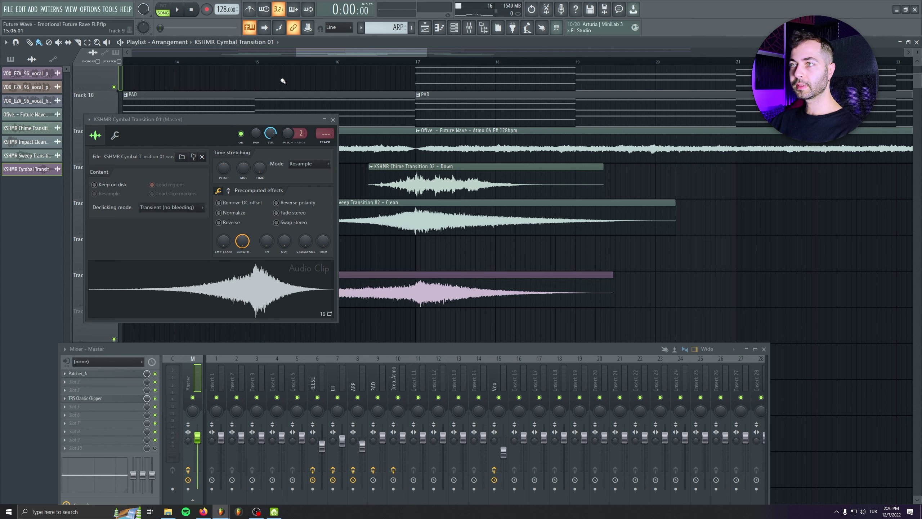
drag(248, 117, 249, 239)
key(space)
scroll(377, 290, up, 3)
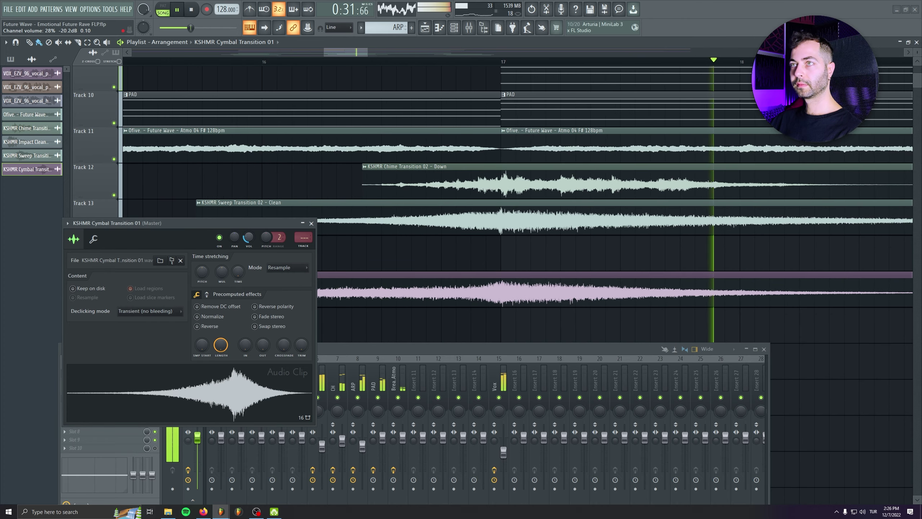
click(311, 223)
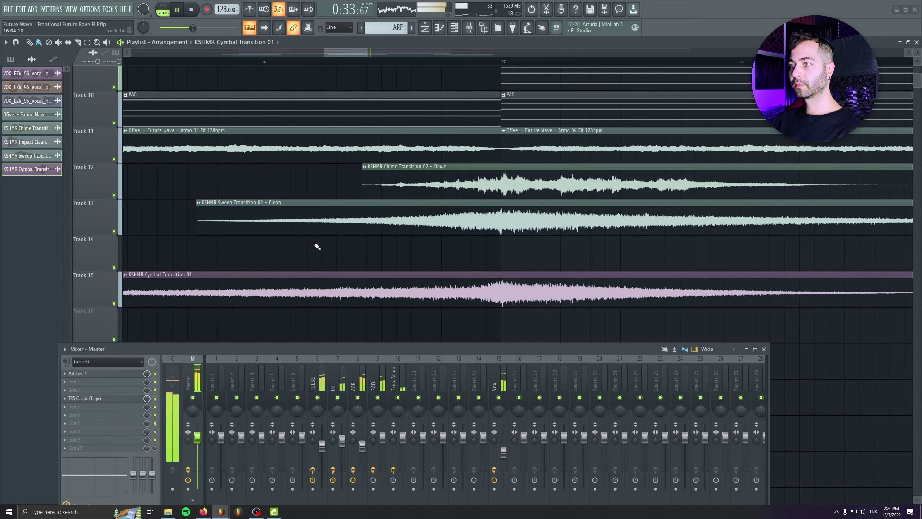
scroll(323, 268, down, 6)
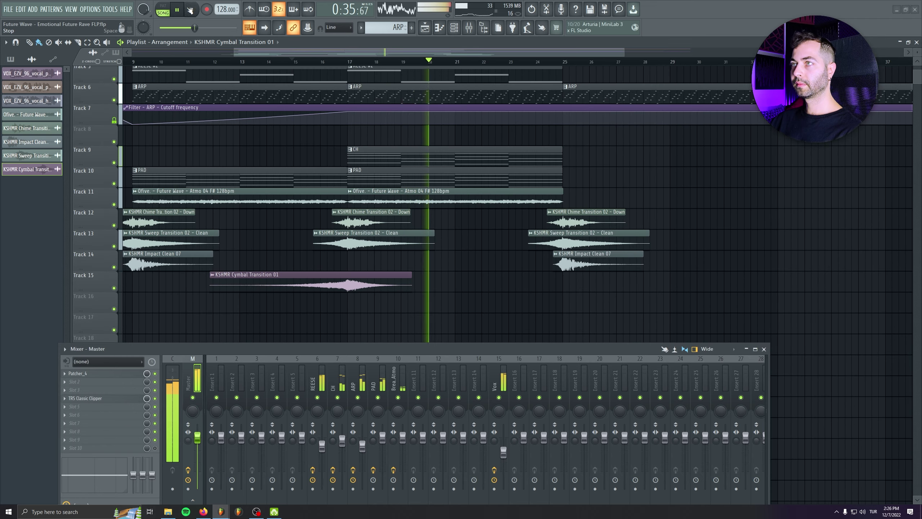
key(space)
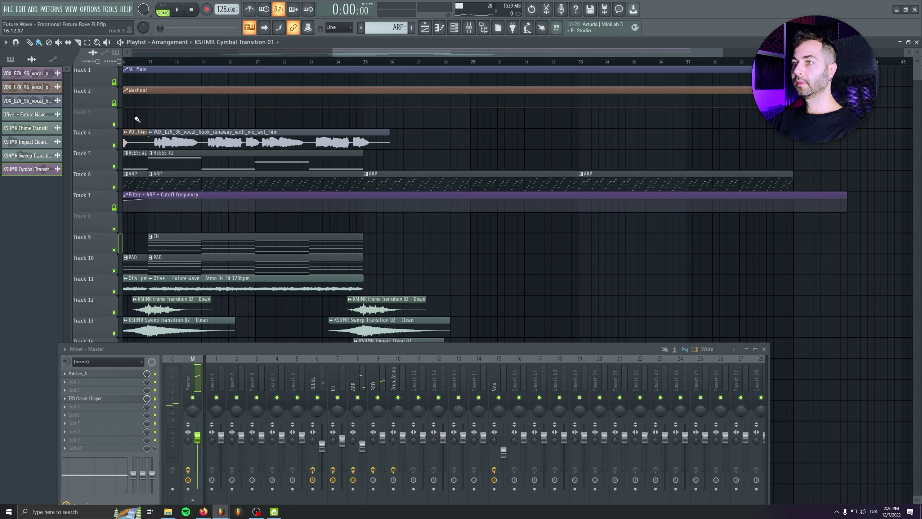
scroll(274, 177, right, 3)
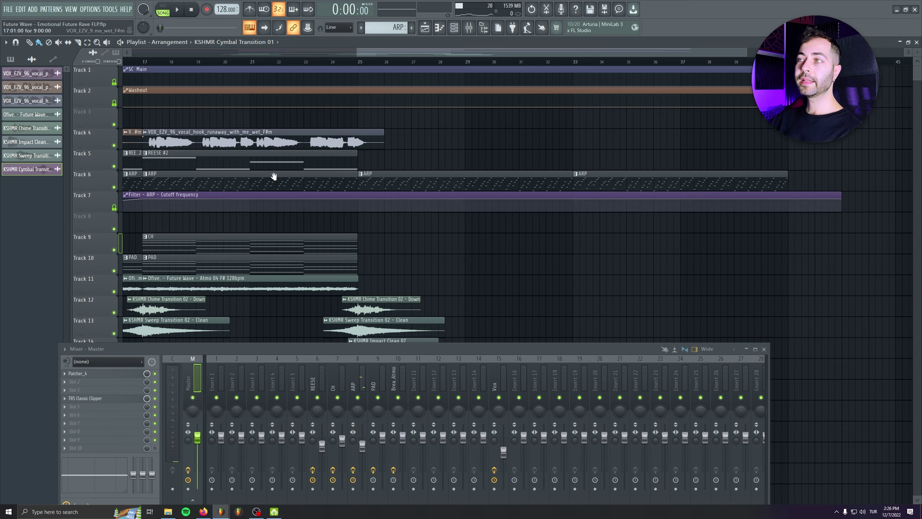
scroll(342, 193, up, 2)
scroll(389, 229, down, 2)
scroll(391, 232, down, 1)
scroll(383, 225, up, 2)
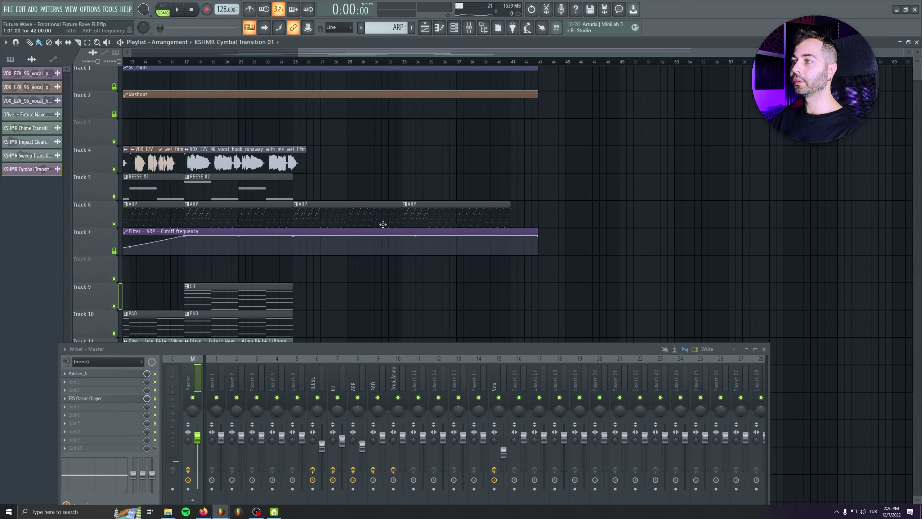
scroll(363, 205, right, 1)
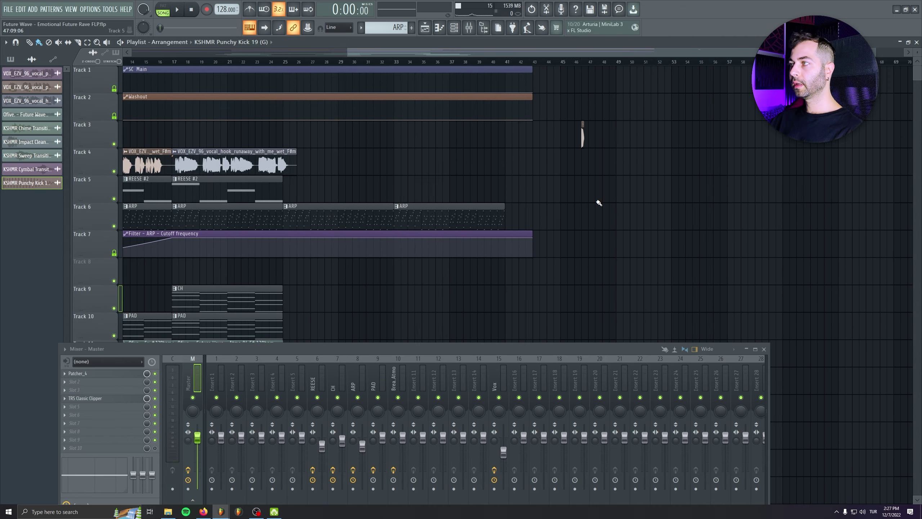
Preview the KSHMR Punchy Kick 19 (G) sample from Track 3 and lower its channel volume to 59%.
scroll(618, 160, up, 3)
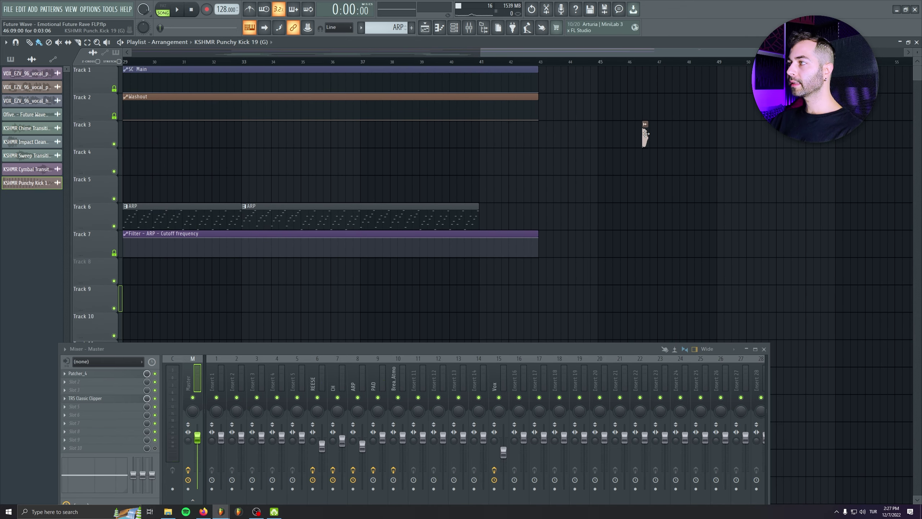
double_click(646, 133)
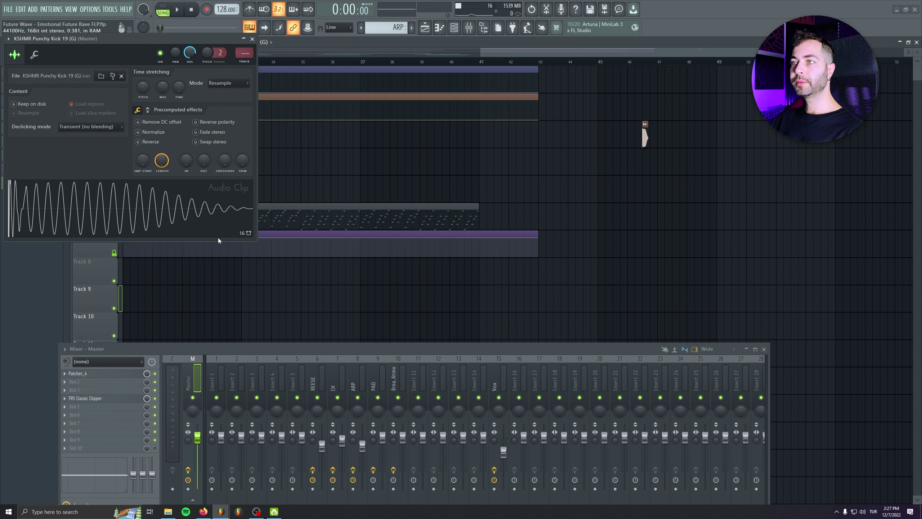
click(140, 212)
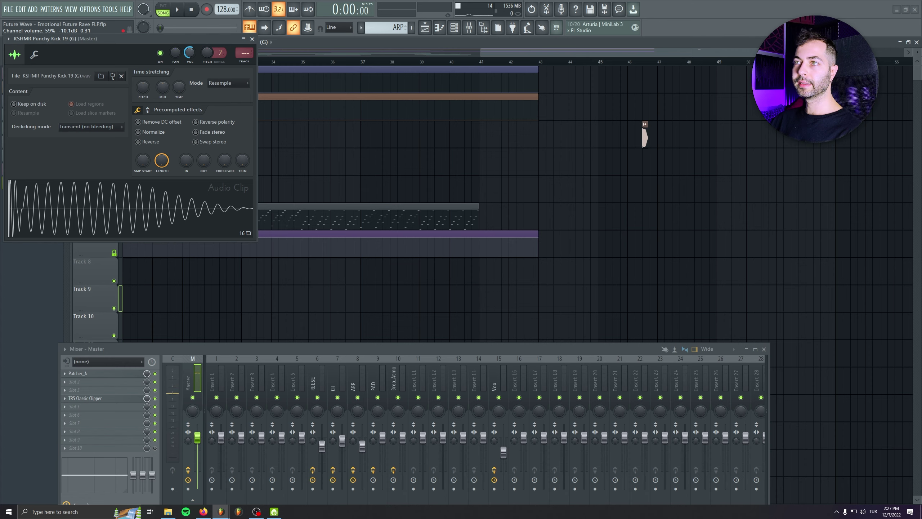
click(251, 40)
Undo the last clip deletion and move the kick clip to Track 15 at bar 41.
scroll(463, 169, down, 4)
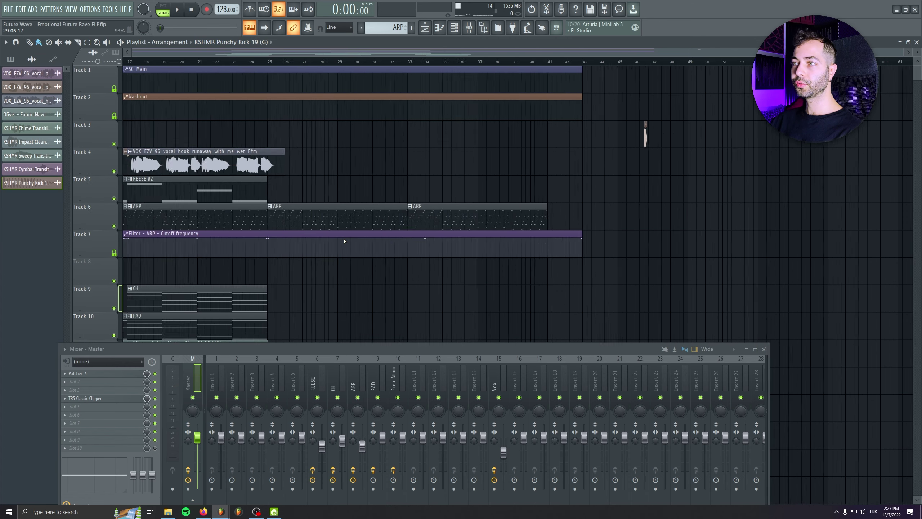
key(ctrl+z)
scroll(493, 126, right, 5)
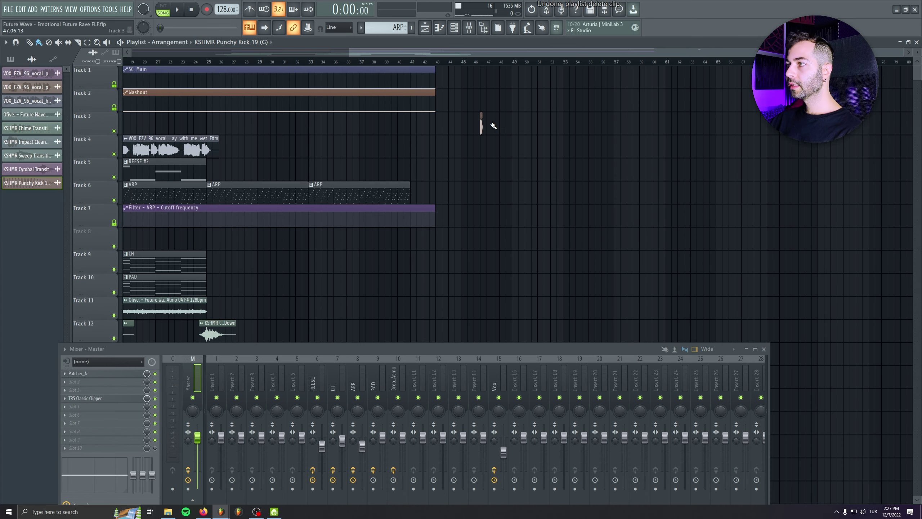
scroll(420, 106, down, 4)
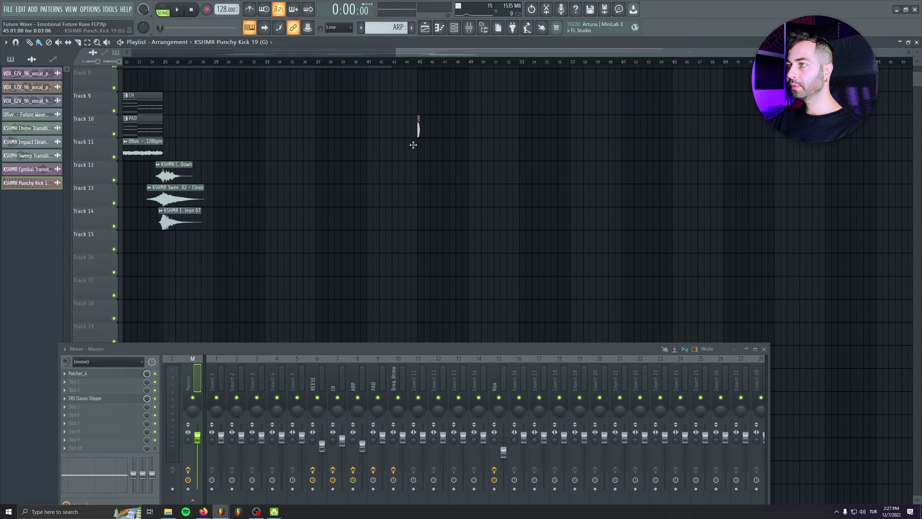
drag(363, 244, 368, 243)
scroll(426, 196, up, 4)
scroll(417, 182, up, 2)
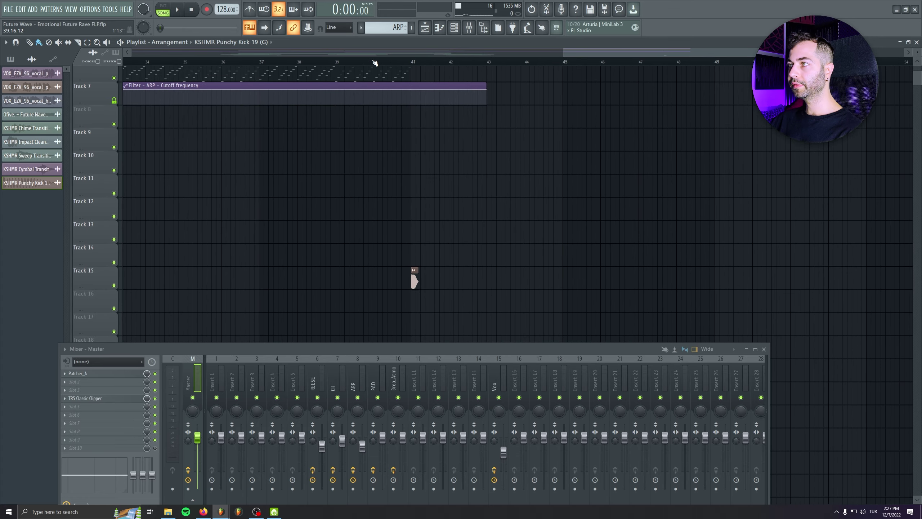
Mark bars 25 to 41 as the time selection in the playlist and save the project.
click(374, 62)
scroll(433, 231, down, 3)
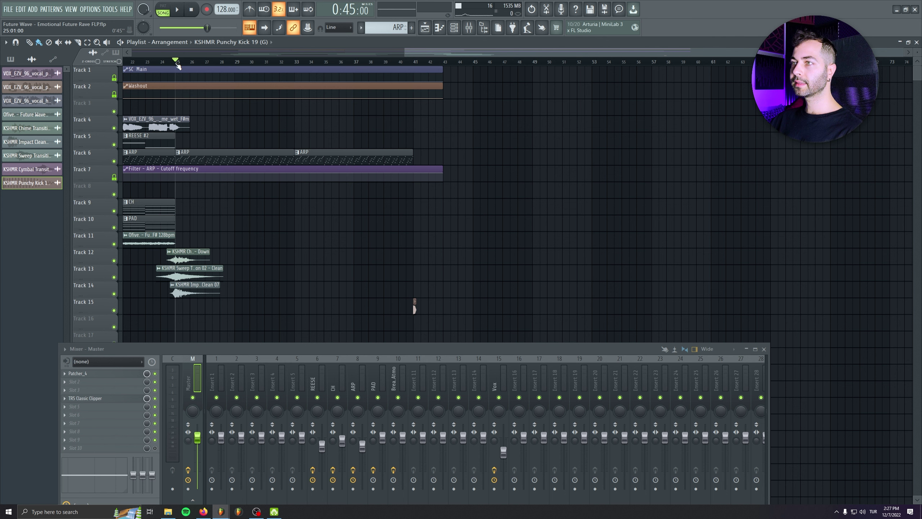
drag(178, 65, 424, 70)
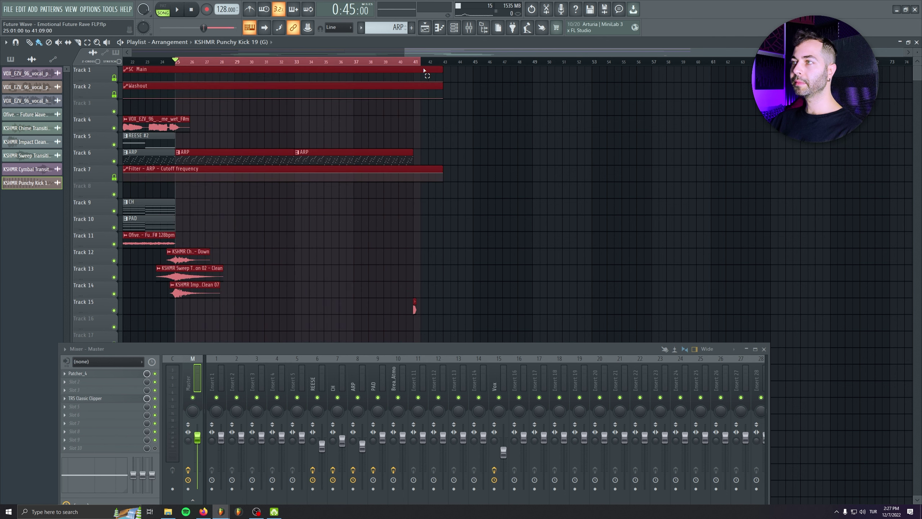
click(511, 223)
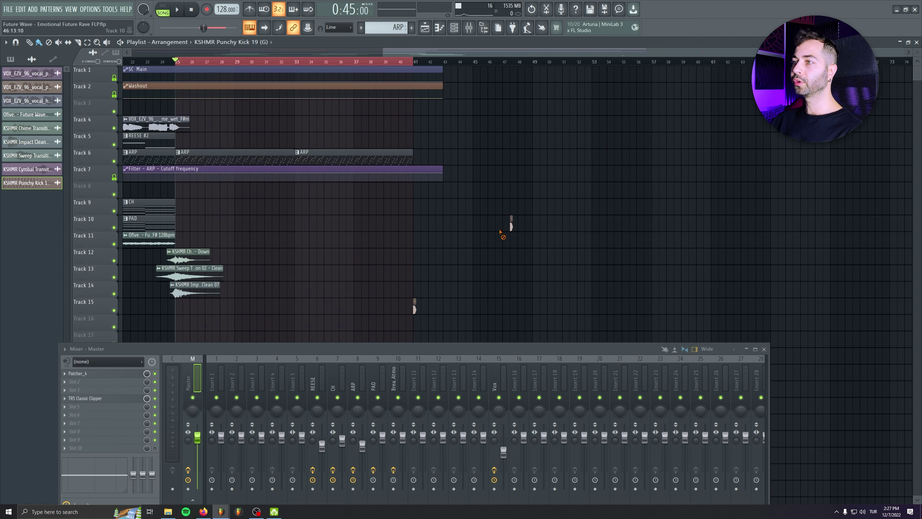
key(ctrl+s)
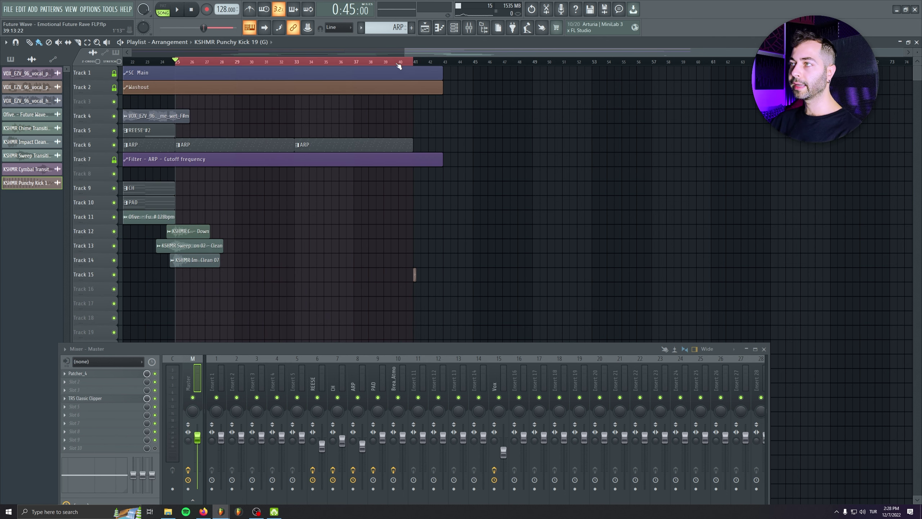
Repeat the kick clip on every beat of bars 41 and 42 on Track 15.
double_click(399, 64)
scroll(485, 275, up, 5)
mouse_move(550, 275)
mouse_down()
mouse_move(299, 241)
mouse_move(358, 235)
mouse_up()
scroll(309, 246, up, 3)
scroll(313, 249, up, 3)
click(335, 236)
key(ctrl+b)
key(ctrl+b)
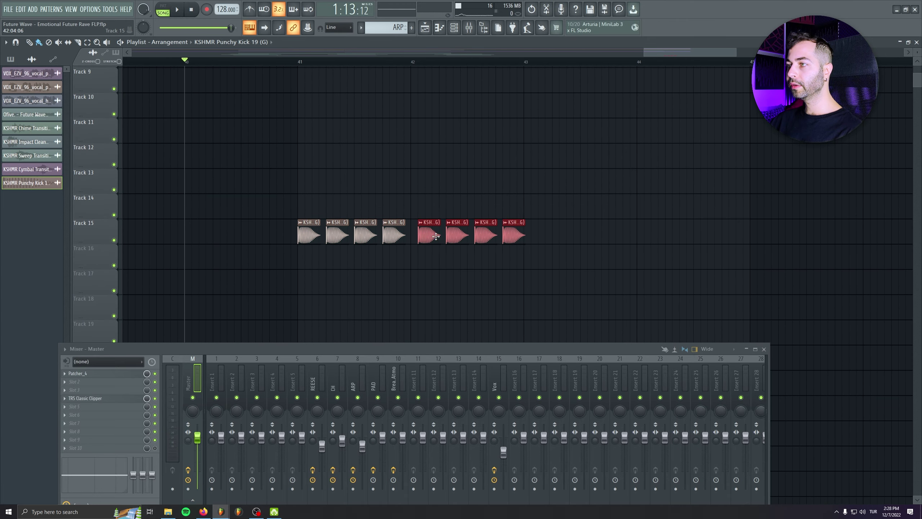
Duplicate the kick clips on Track 15 to fill through bar 48, and undo the accidental move of the kicks.
drag(574, 198, 315, 247)
key(ctrl+b)
drag(754, 185, 253, 280)
mouse_move(319, 236)
mouse_down()
mouse_move(770, 232)
mouse_move(405, 251)
mouse_up()
key(ctrl+z)
scroll(490, 286, down, 3)
scroll(422, 248, up, 6)
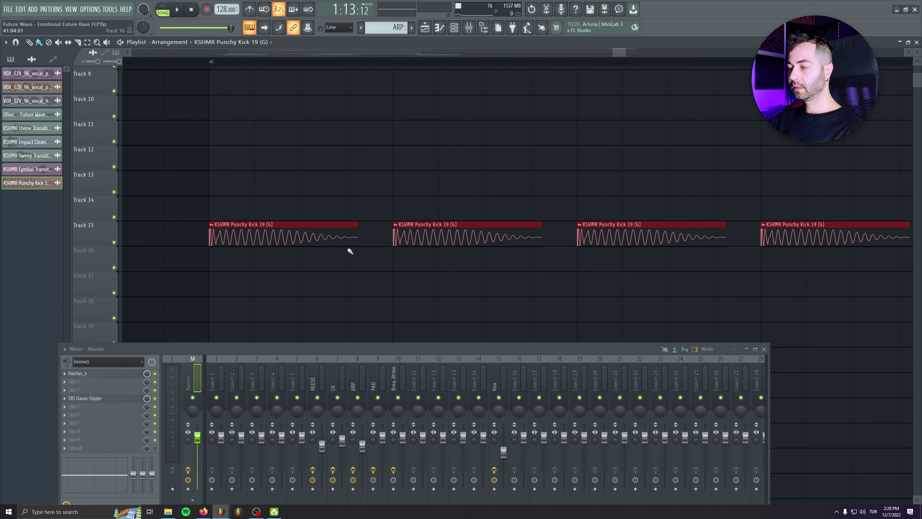
Set the kick sample's declicking mode to Generic (bleeding) and trim the tails of all kick clips on Track 15.
double_click(271, 230)
click(107, 127)
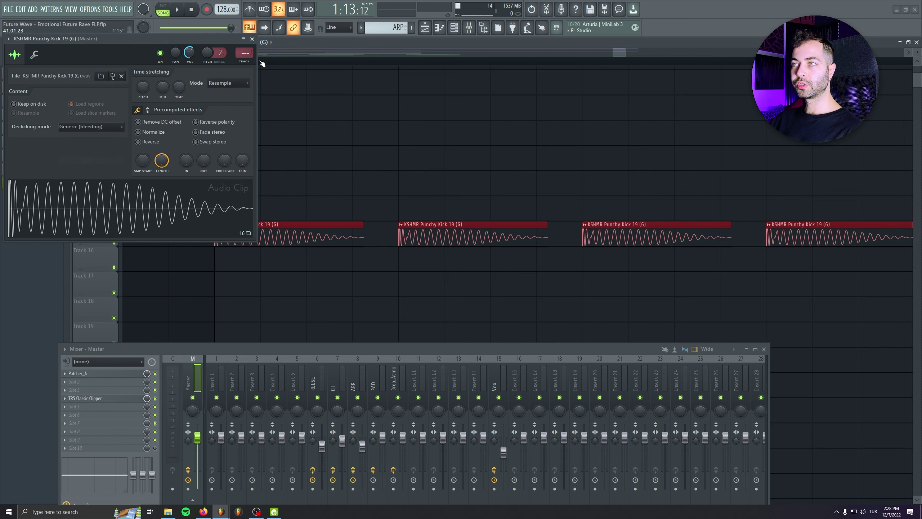
click(253, 39)
drag(363, 238, 309, 240)
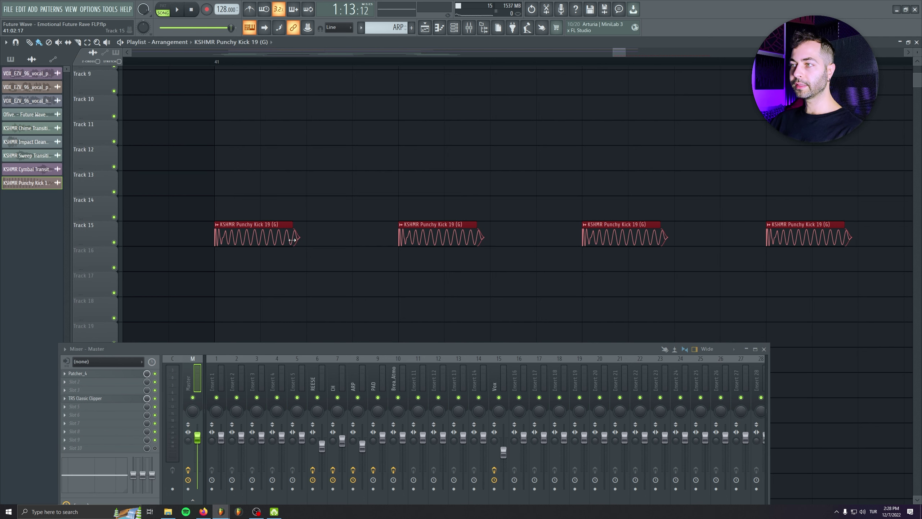
Play the shortened kicks from bar 41, delete the stray kick clip on Track 14 and route the kick channel to mixer Insert 1.
click(217, 63)
click(249, 220)
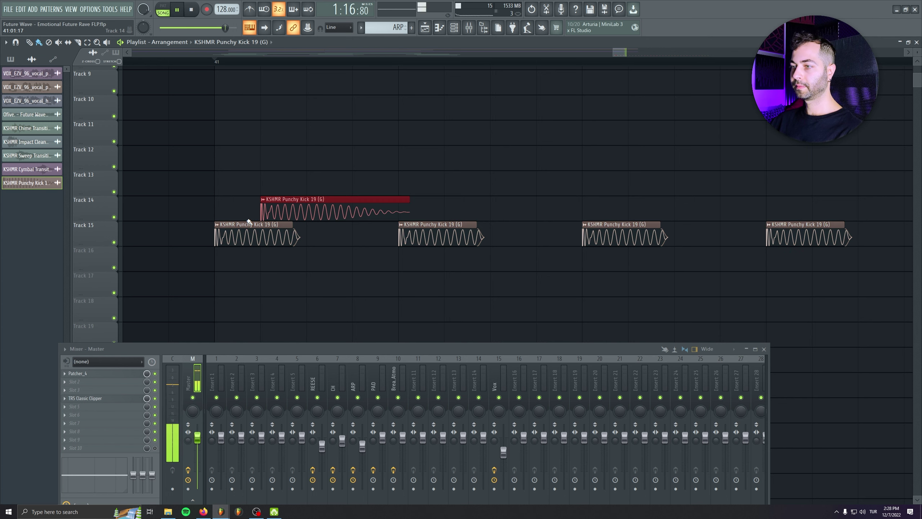
right_click(266, 212)
double_click(264, 223)
key(space)
drag(243, 55, 243, 53)
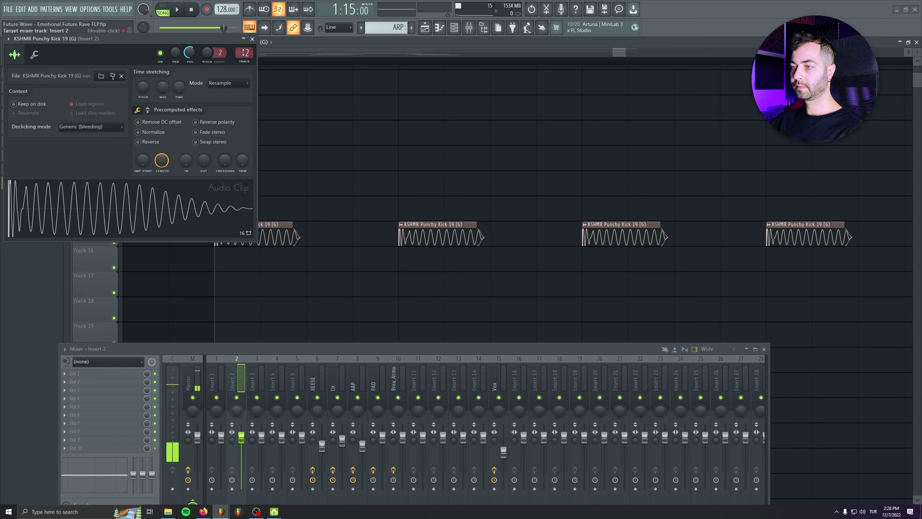
key(space)
drag(301, 348, 363, 304)
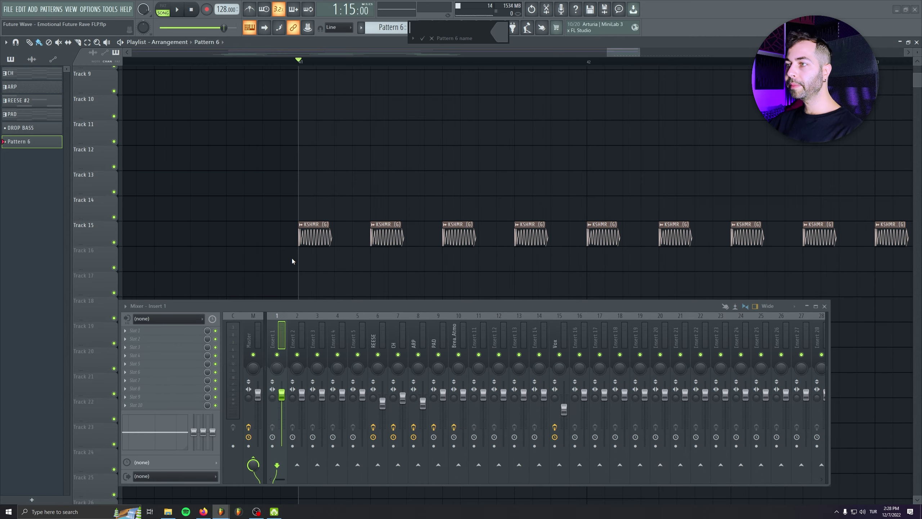
Create a new empty pattern and place it on Track 16 at bar 41 under the kicks.
key(Return)
click(296, 262)
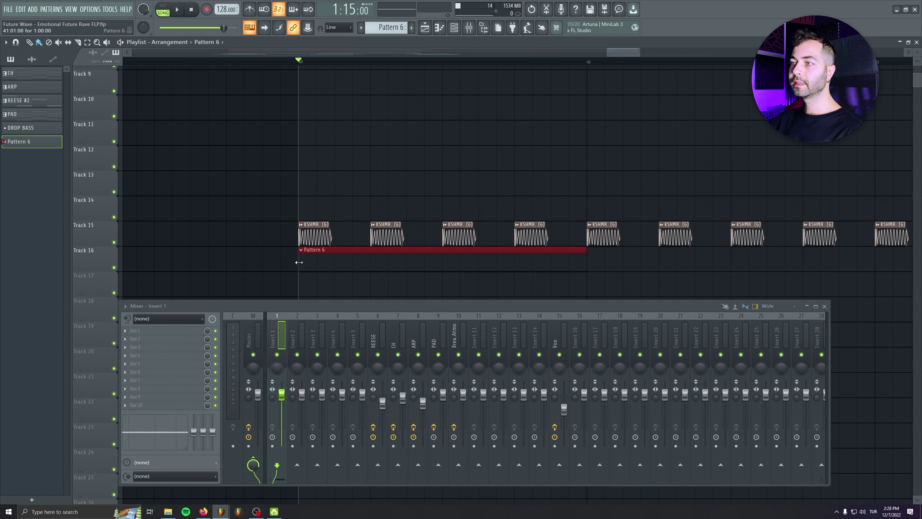
scroll(370, 199, down, 12)
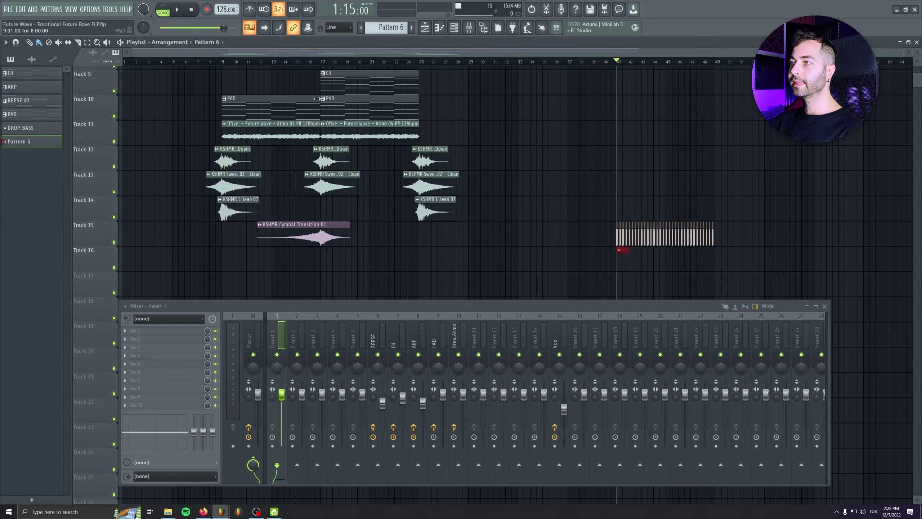
scroll(297, 149, up, 5)
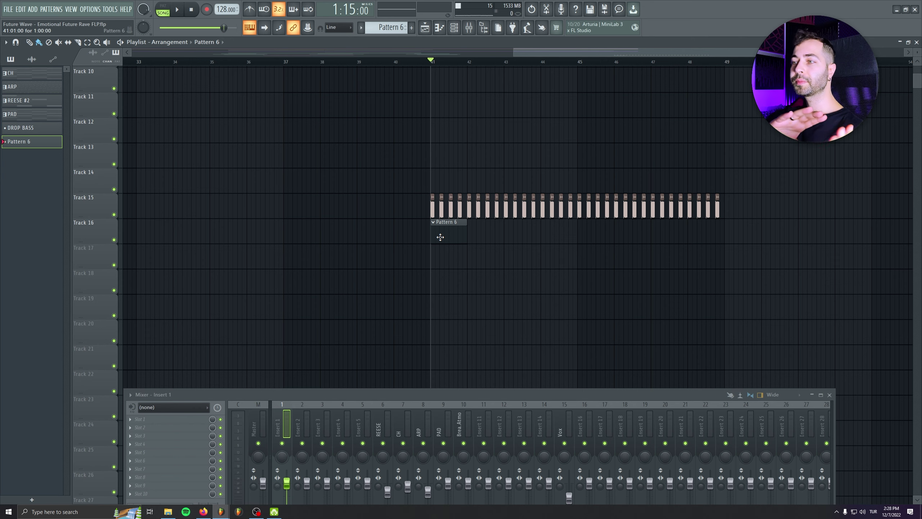
Rename the new pattern on Track 16 as DROP BASS.
drag(509, 206, 444, 196)
key(F2)
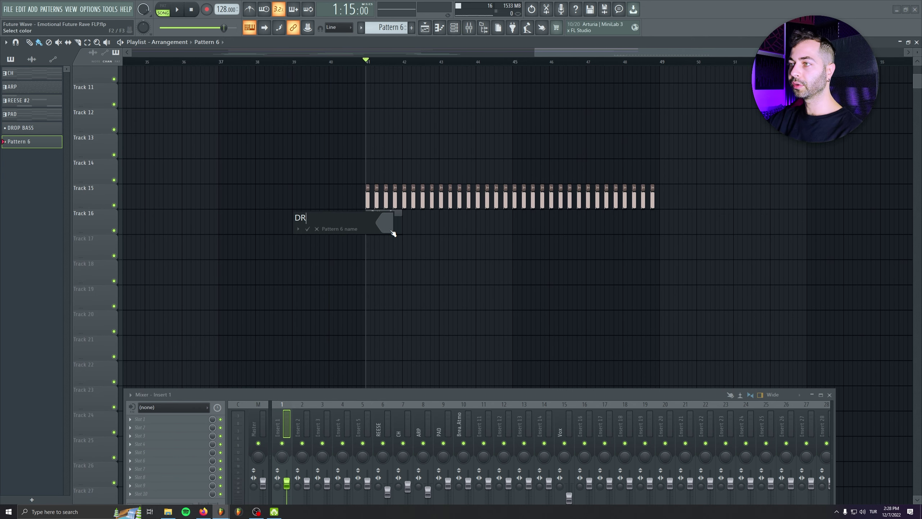
text(DROP)
text(BASS)
key(Return)
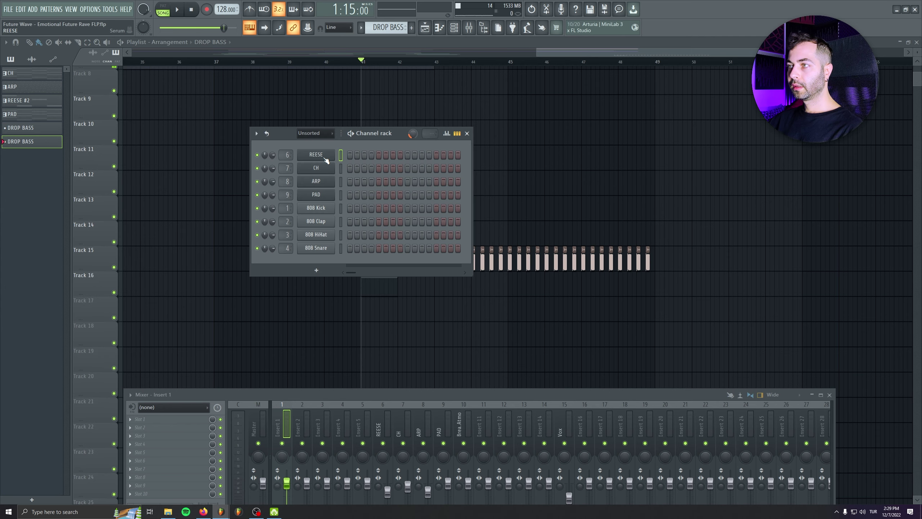
Clone the REESE channel and rename the copy DROP BASS.
right_click(316, 155)
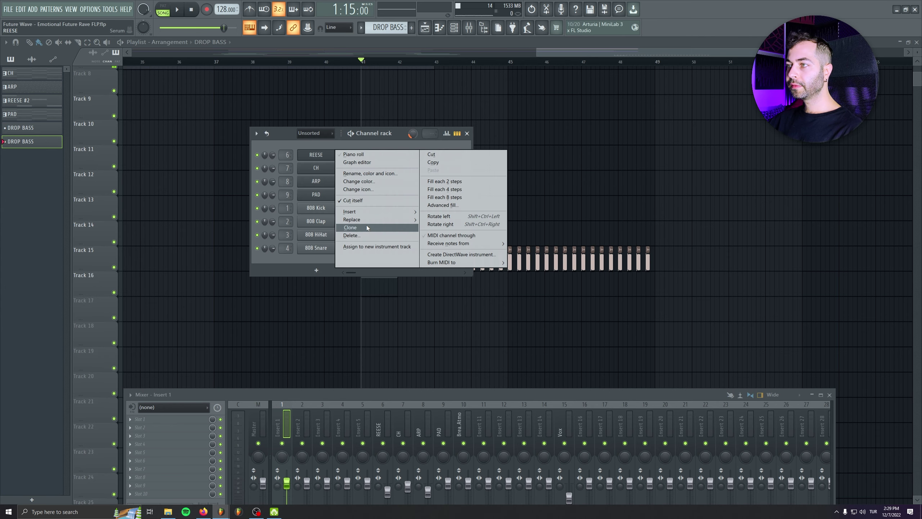
click(366, 225)
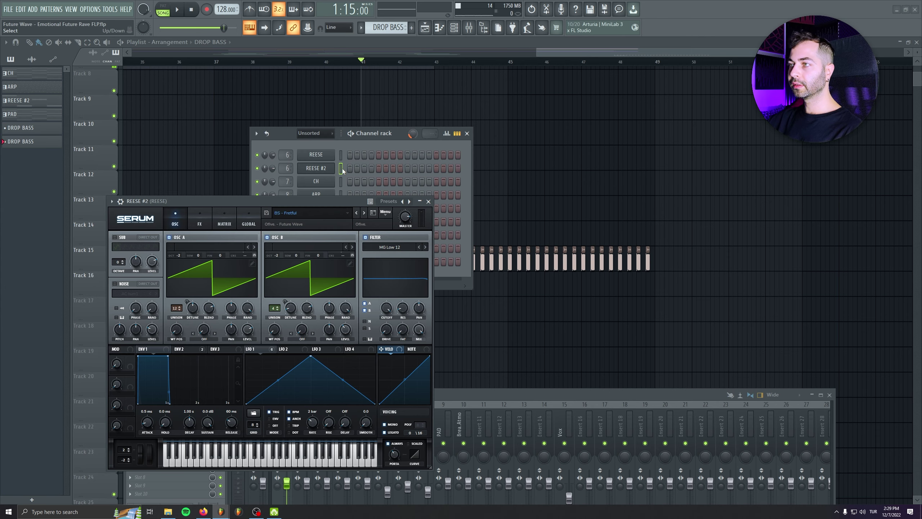
key(F2)
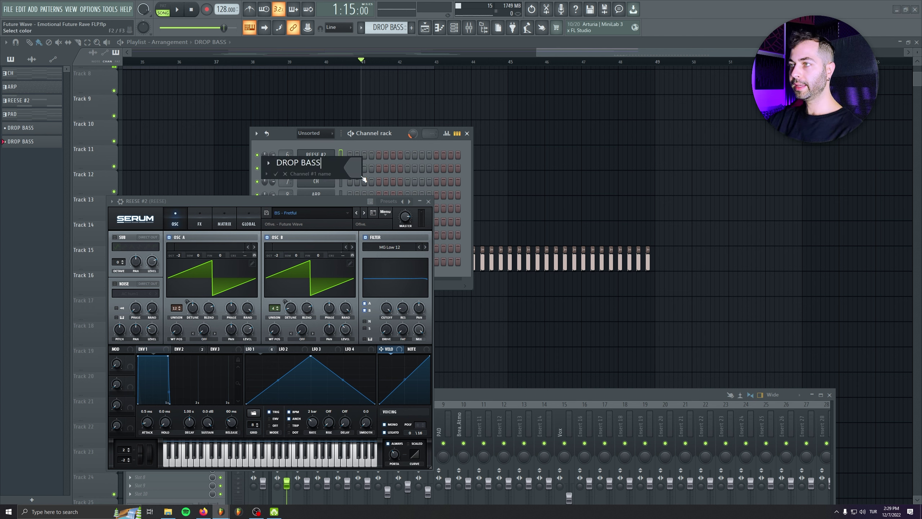
text(DROP BASS)
key(Return)
Route the DROP BASS channel to mixer Insert 2 and load LFOTool on that insert.
double_click(283, 156)
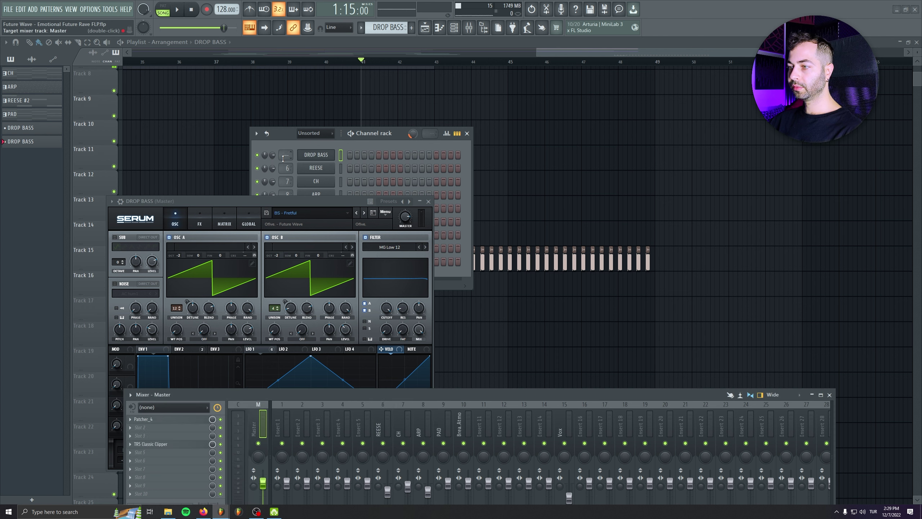
drag(315, 394, 532, 251)
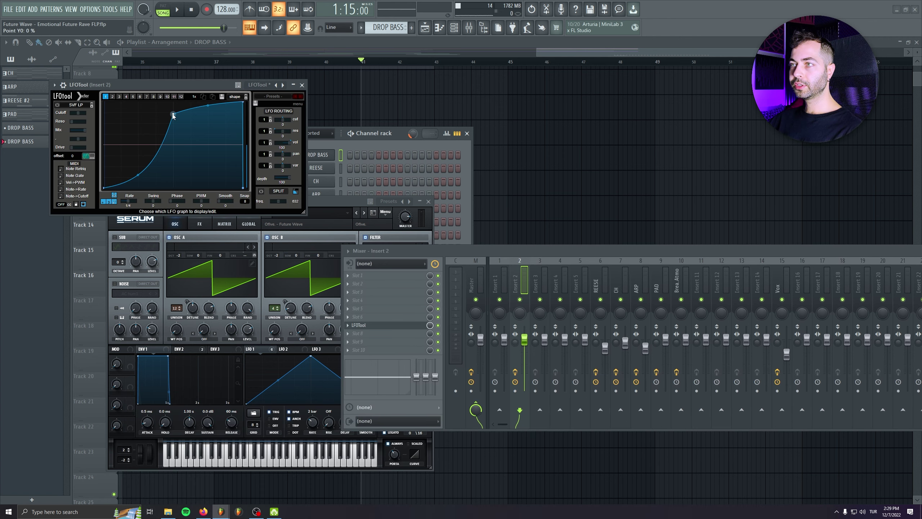
Open the DROP BASS notes in the piano roll and play the pattern to hear the current bass sound.
click(341, 156)
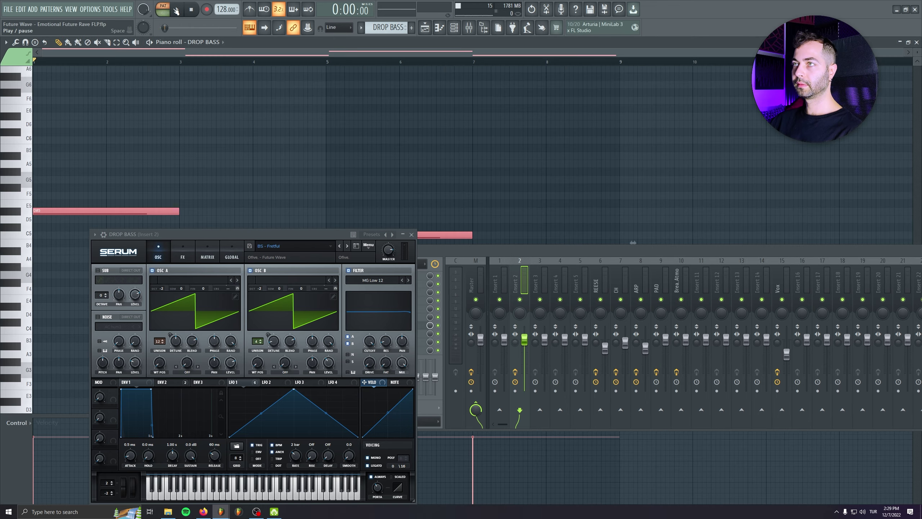
key(space)
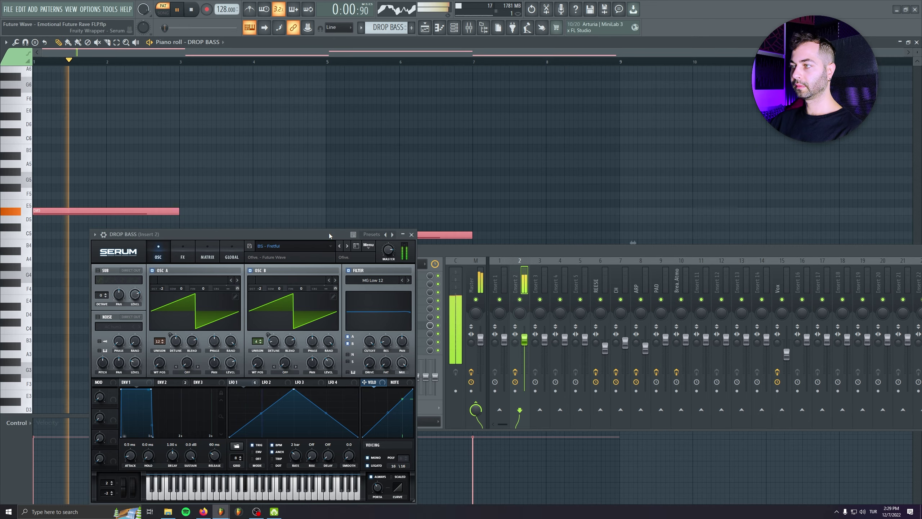
drag(328, 233, 356, 167)
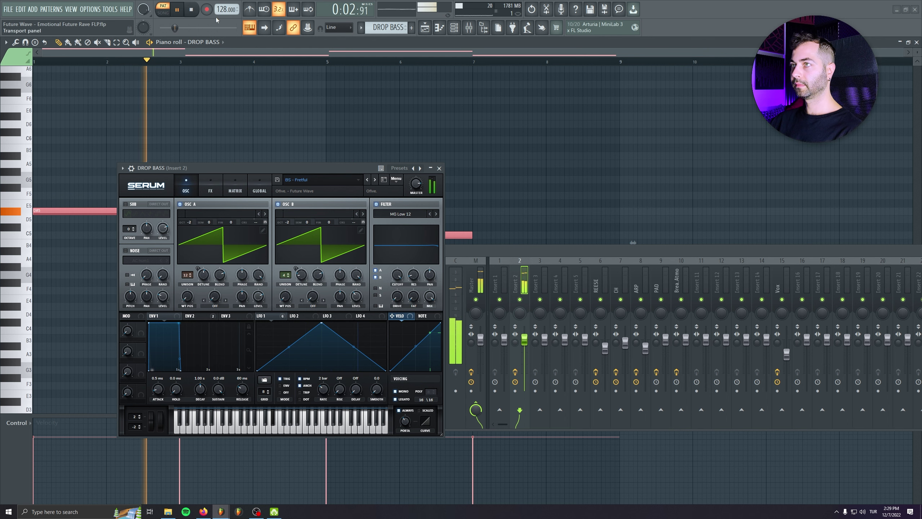
click(193, 10)
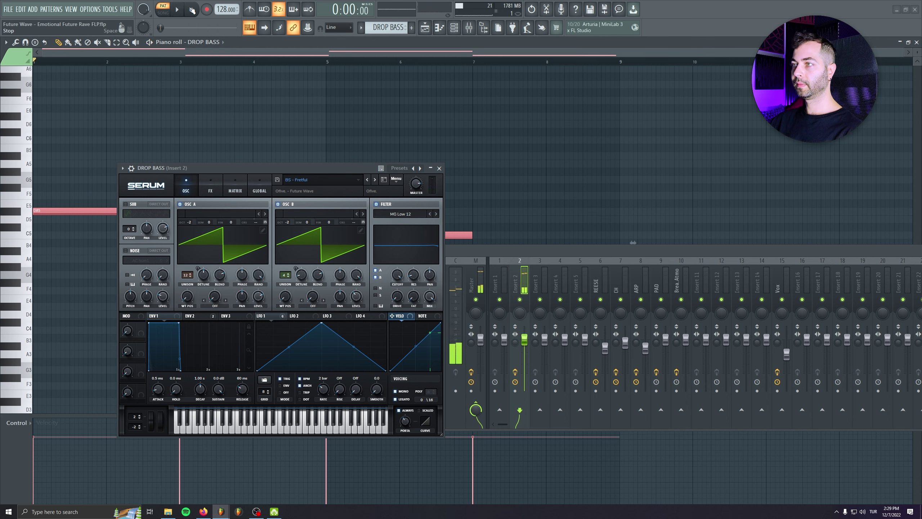
Load the BR - Alert preset from the Ofive. - Future Wave bank into the DROP BASS Serum.
click(339, 178)
mouse_move(325, 233)
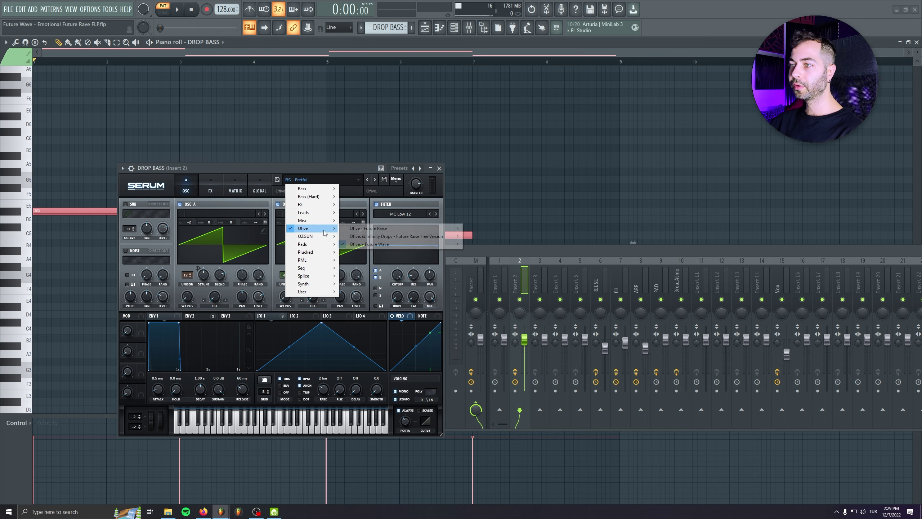
mouse_move(417, 245)
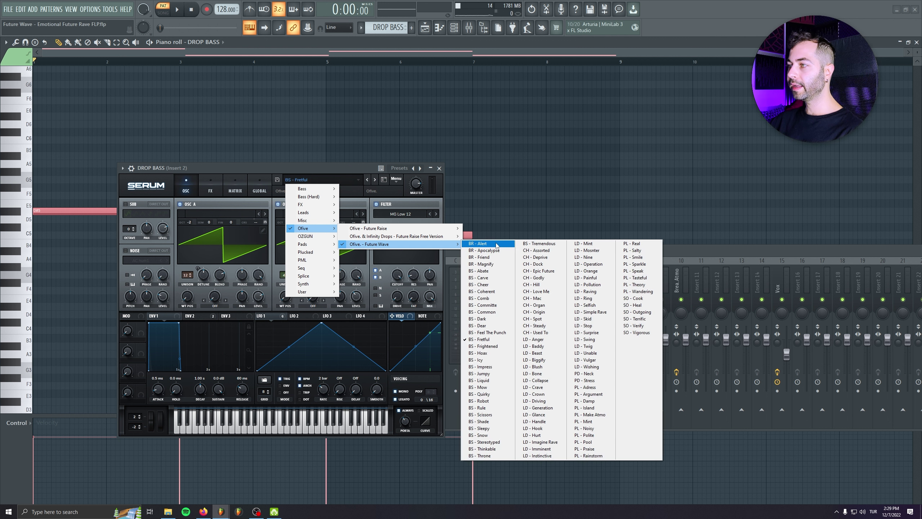
click(497, 245)
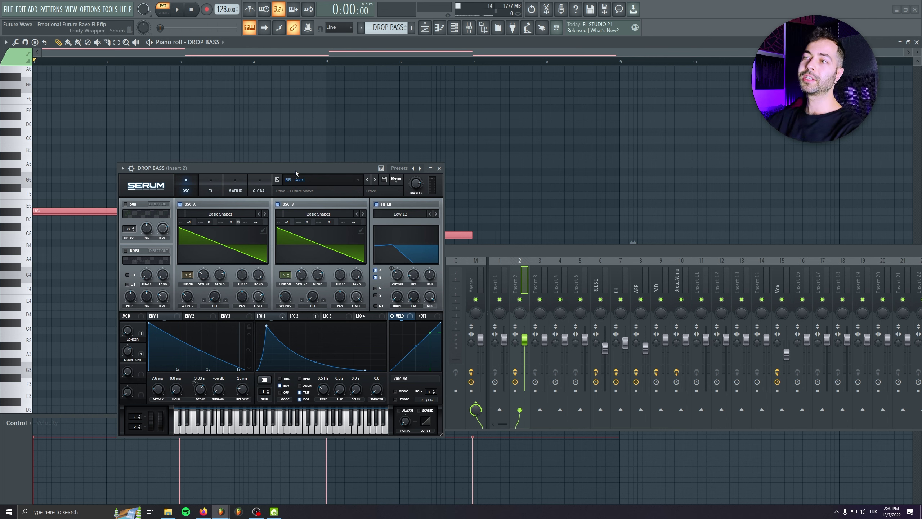
drag(295, 170, 282, 180)
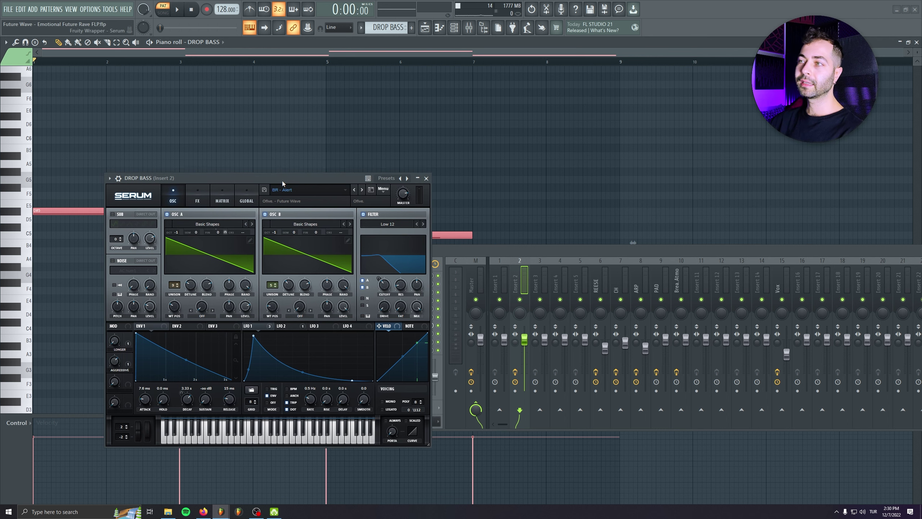
Audition the Future Wave presets from BR - Apocalypse onward in Serum, stepping through to BS - Frightened.
click(362, 190)
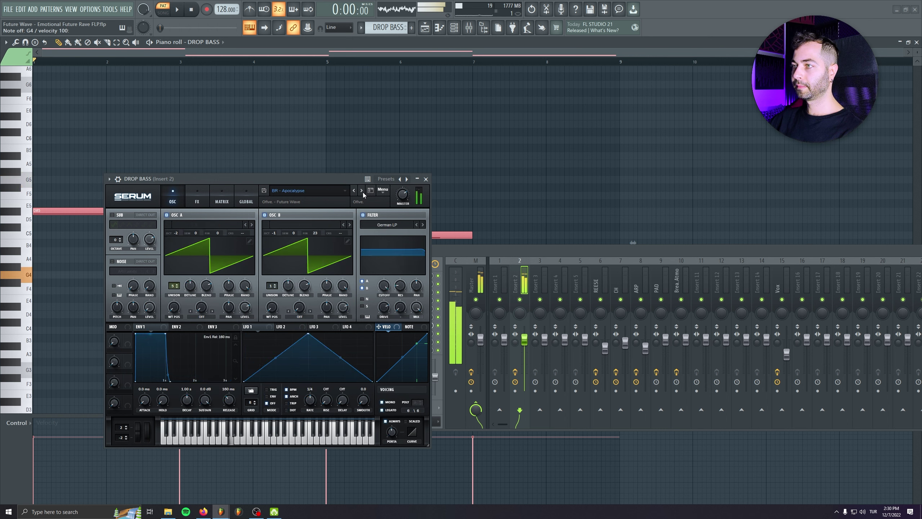
click(362, 190)
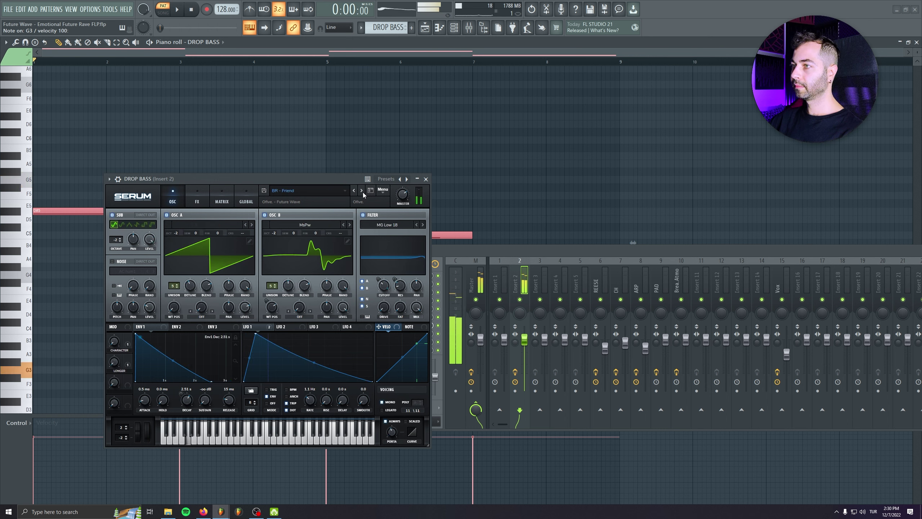
click(362, 191)
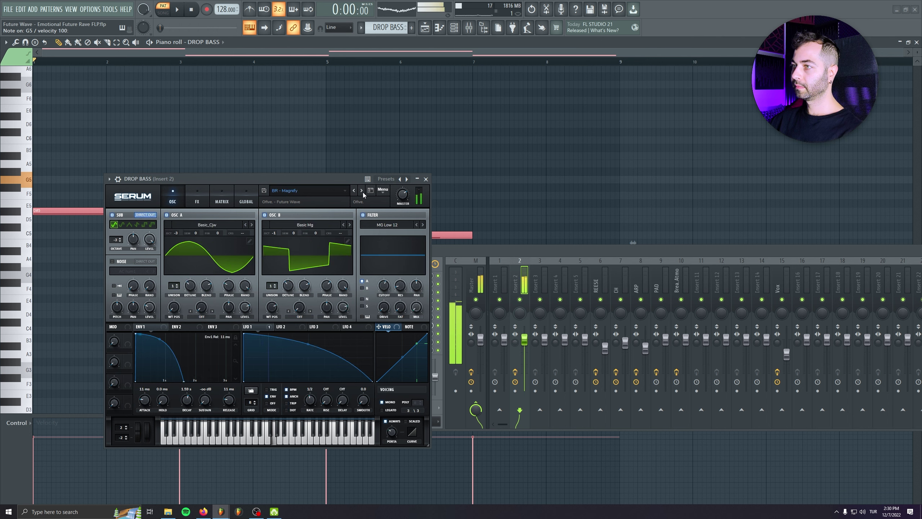
click(362, 191)
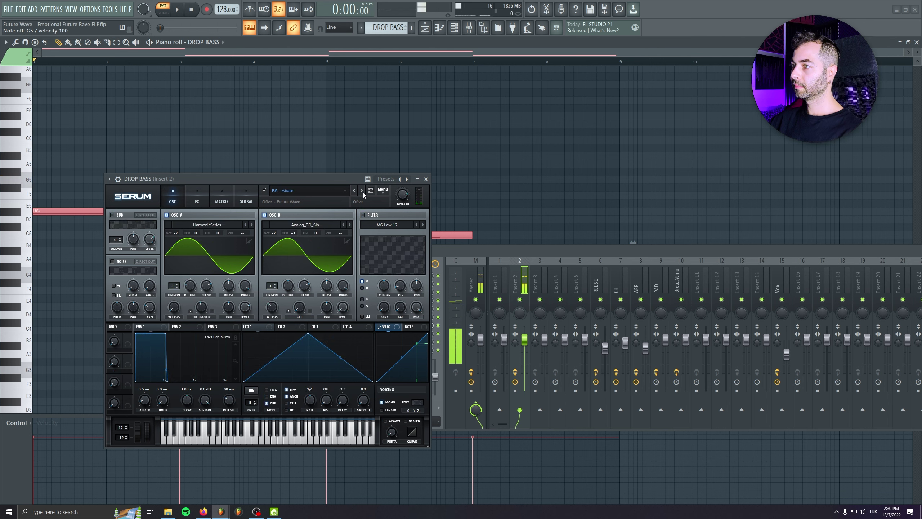
click(362, 191)
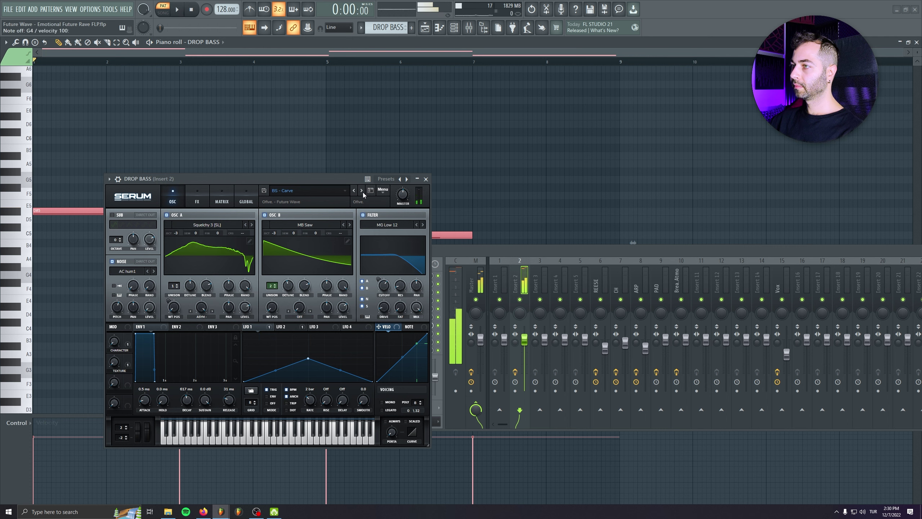
click(362, 190)
click(363, 192)
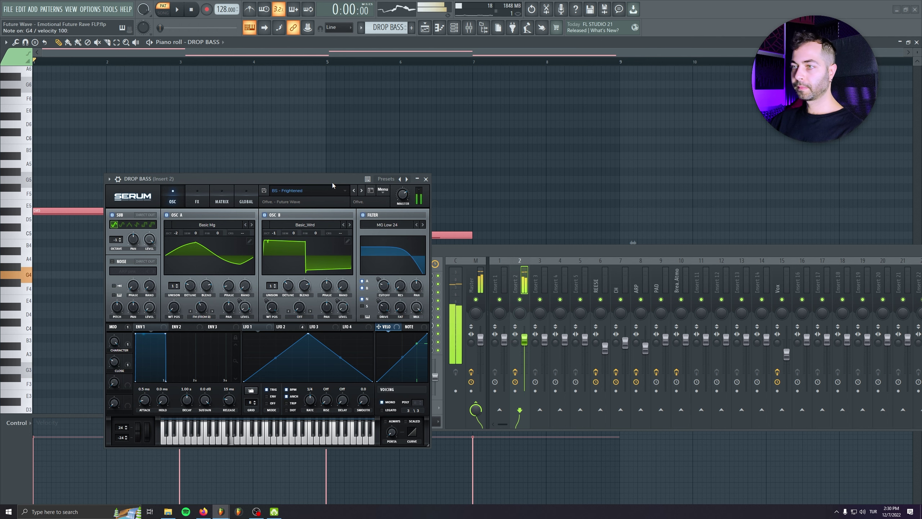
Try all DROP BASS notes one octave lower during playback, and return them to their original octave.
key(space)
drag(331, 181, 369, 259)
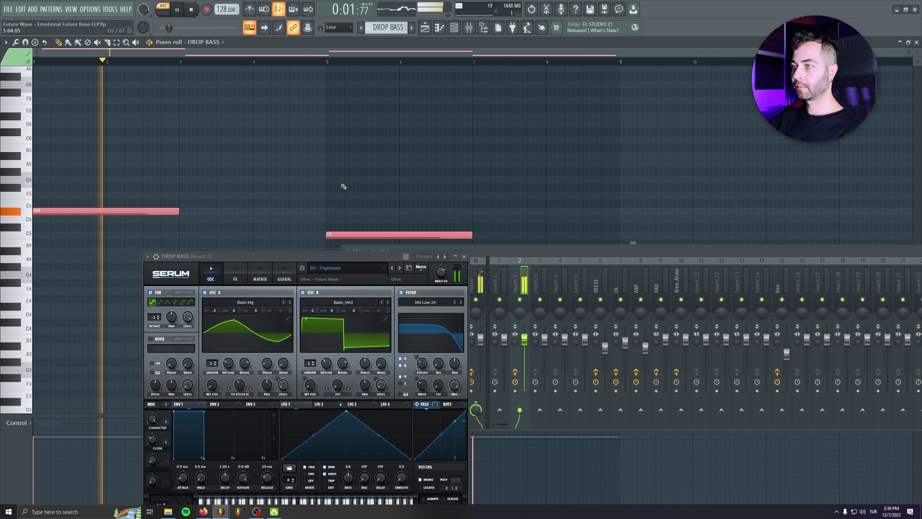
key(ctrl+a)
key(ctrl+Down)
key(space)
key(space)
key(ctrl+Up)
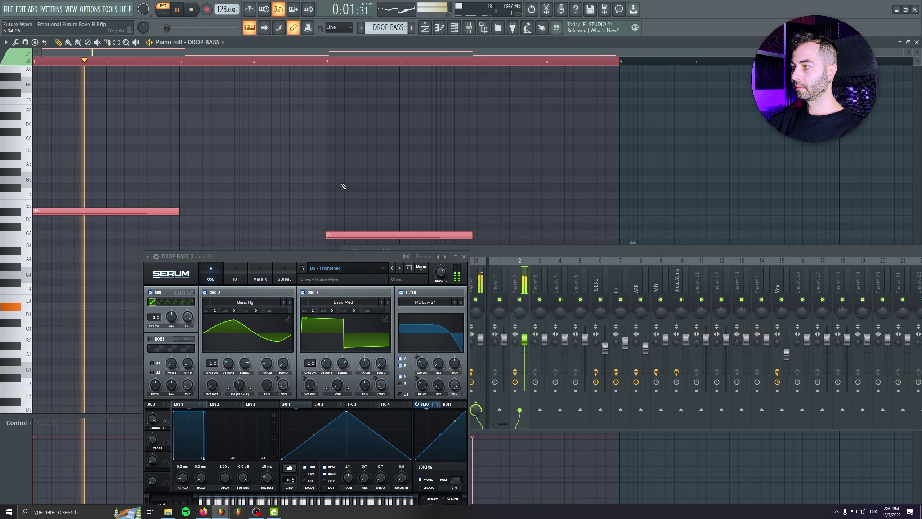
Load Fruity Parametric EQ 2 on mixer Insert 2 for the drop bass.
drag(474, 255, 394, 152)
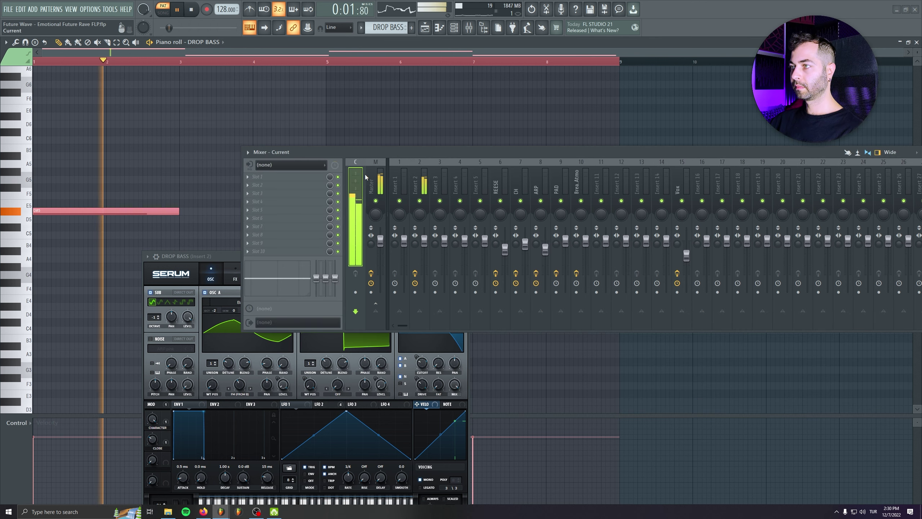
click(319, 178)
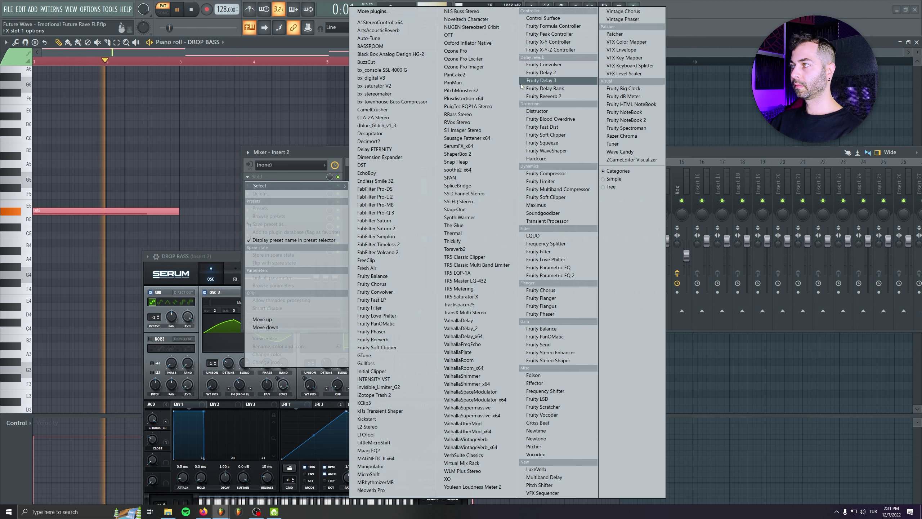
click(548, 276)
drag(209, 112, 265, 176)
Make EQ band 7 a Steep 8 low pass cutting everything above the low mids, and slightly raise the band 1 low shelf.
right_click(322, 256)
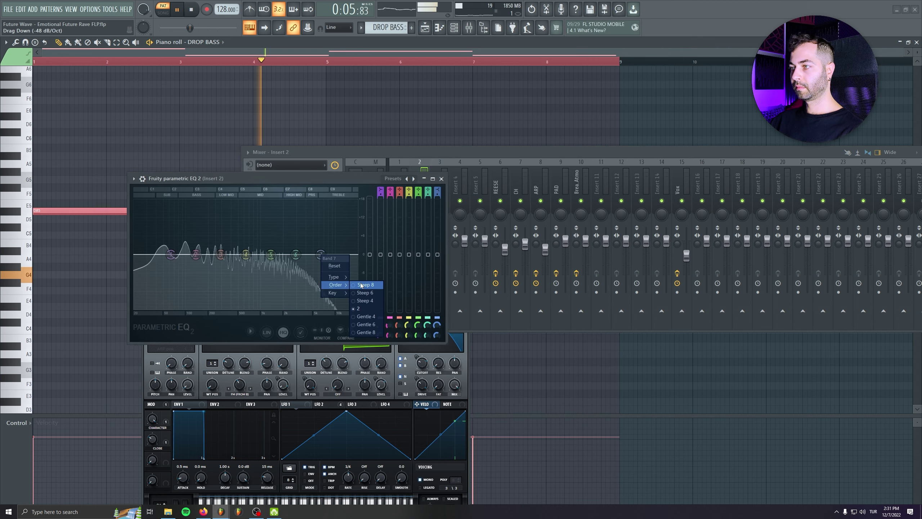
mouse_move(338, 277)
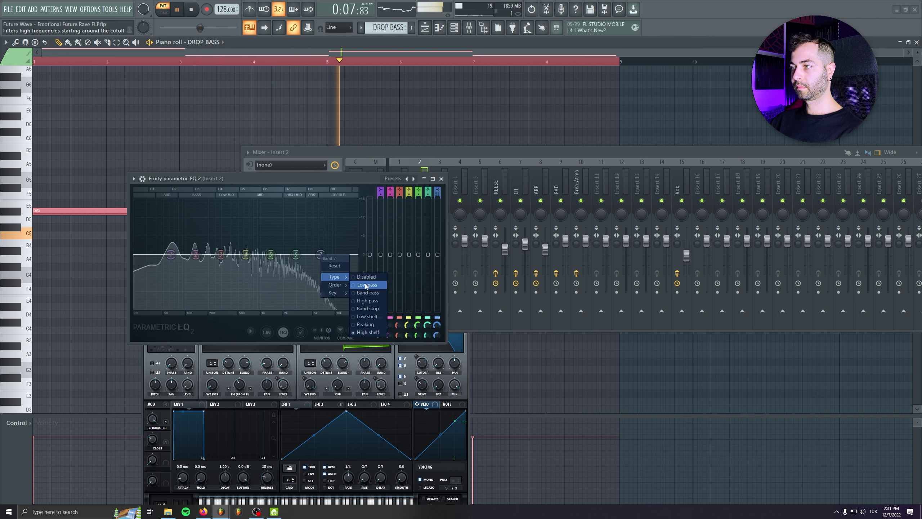
click(365, 284)
drag(321, 254, 231, 256)
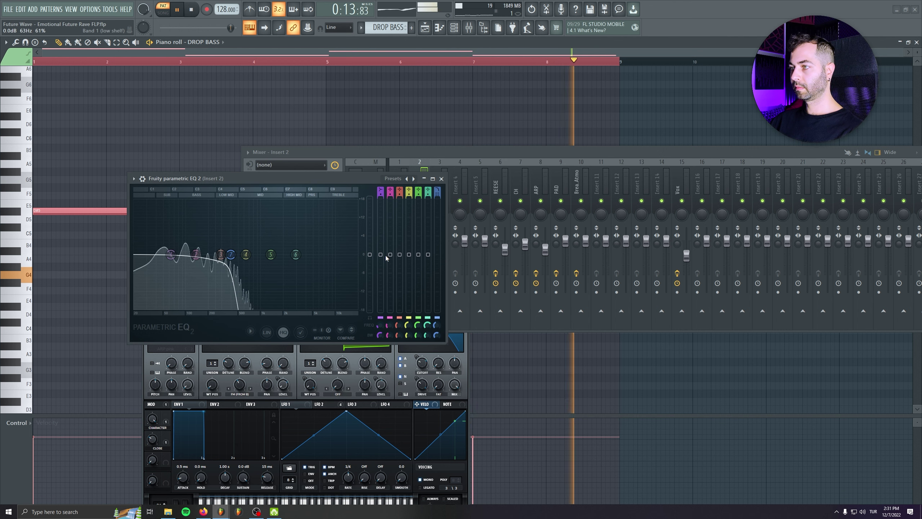
drag(380, 254, 381, 244)
click(442, 178)
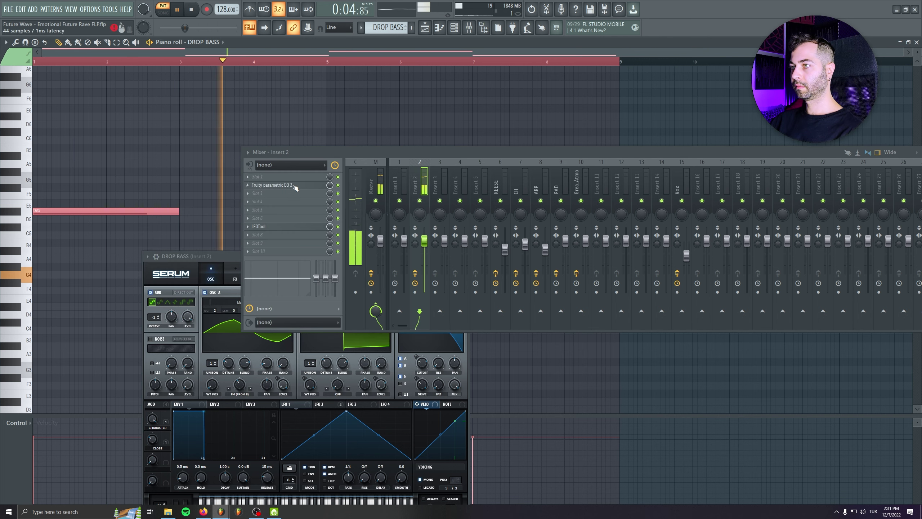
Add Fruity Blood Overdrive on Insert 2 ahead of the EQ, raise its PreAmp moderately, and play the bass pattern.
key(space)
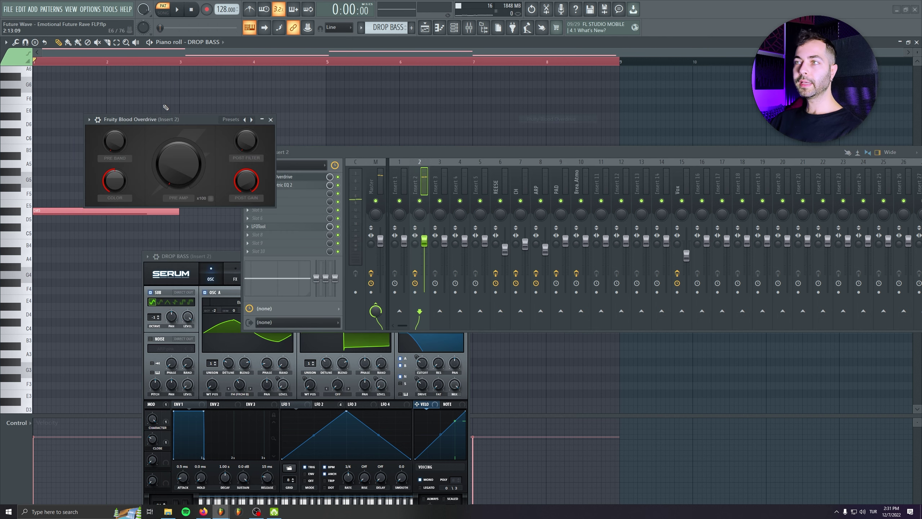
drag(169, 120, 292, 187)
drag(301, 230, 302, 226)
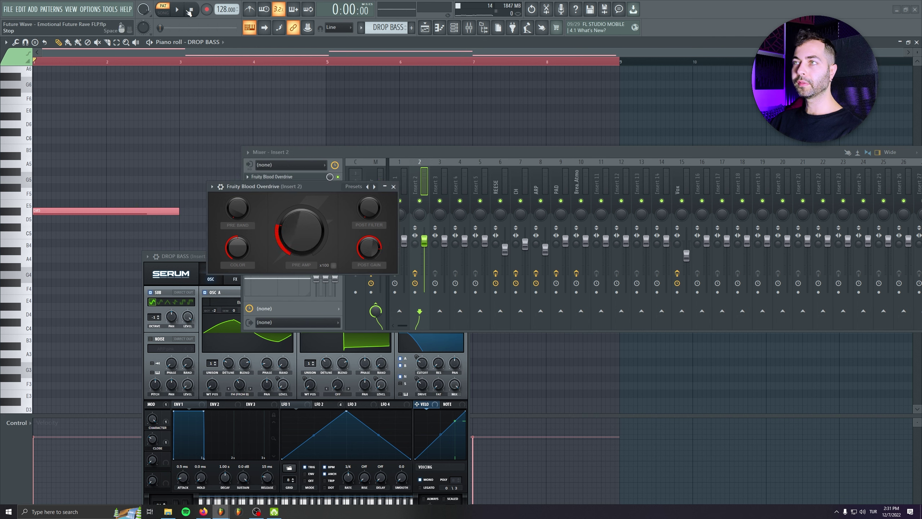
click(177, 11)
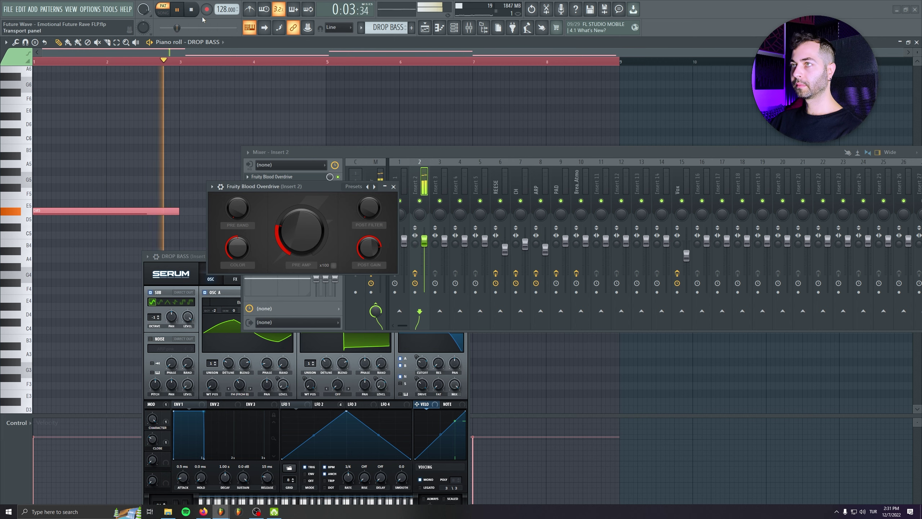
key(space)
Return to the playlist and play the arrangement from bar 41 to hear the bass with the kick.
drag(550, 154, 402, 193)
click(803, 192)
click(916, 42)
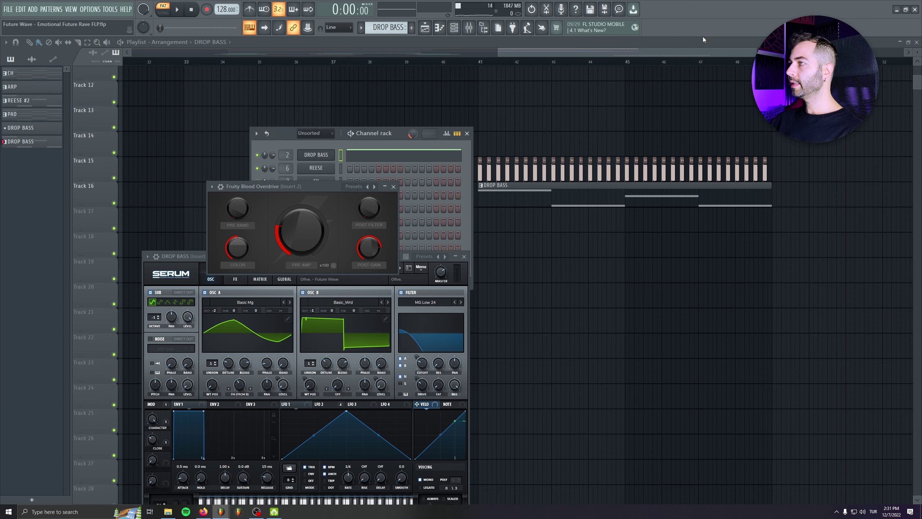
click(336, 61)
key(space)
click(479, 61)
key(space)
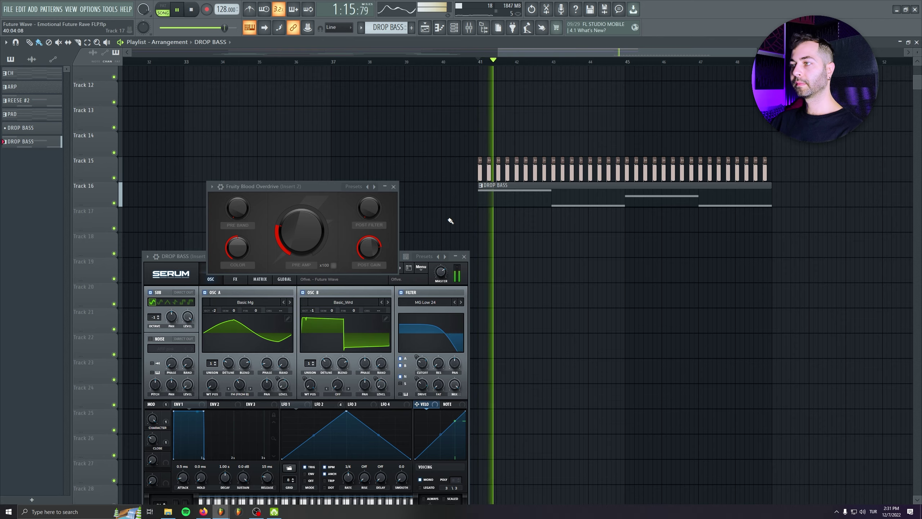
click(394, 187)
Duplicate the eight-bar kick and DROP BASS section to bar 49, and delete the stray DROP BASS clip on Track 19.
drag(543, 228, 323, 217)
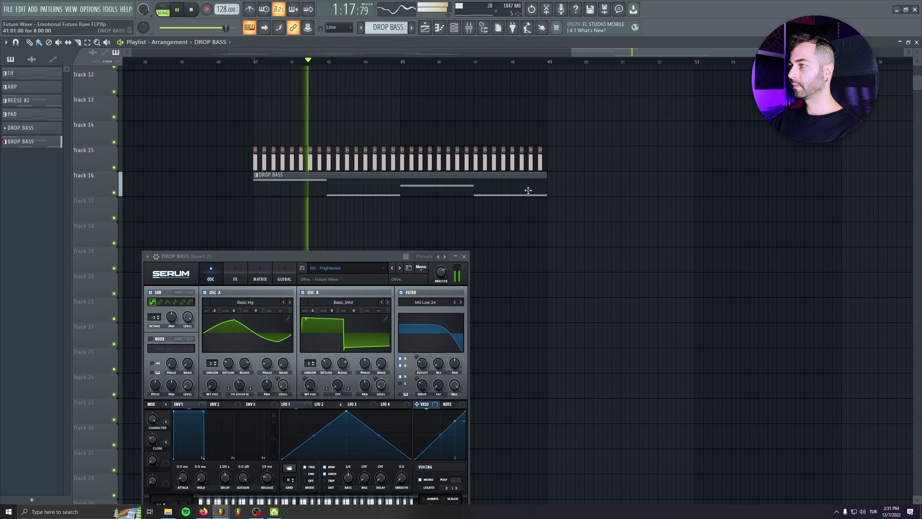
drag(603, 137, 575, 195)
click(592, 254)
right_click(591, 254)
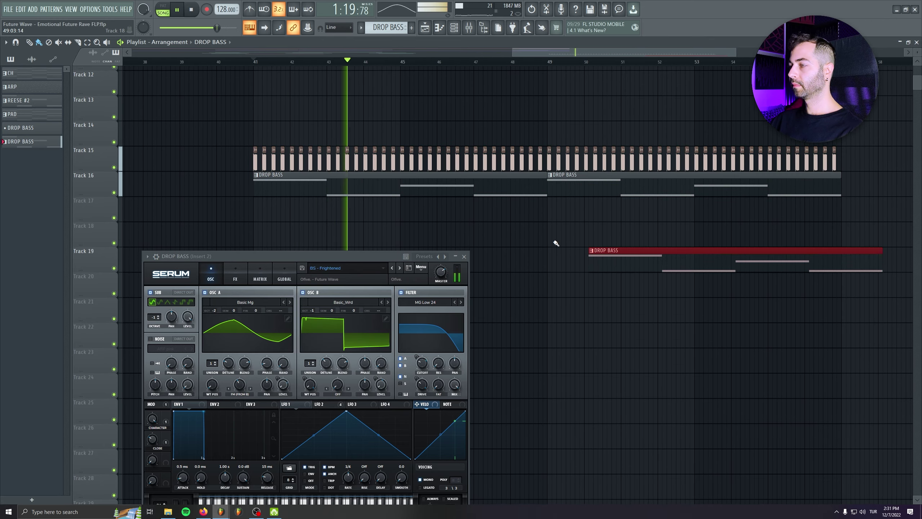
Slice the two DROP BASS clips on Track 16 at bars 45 and 53 and one beat before each.
click(78, 43)
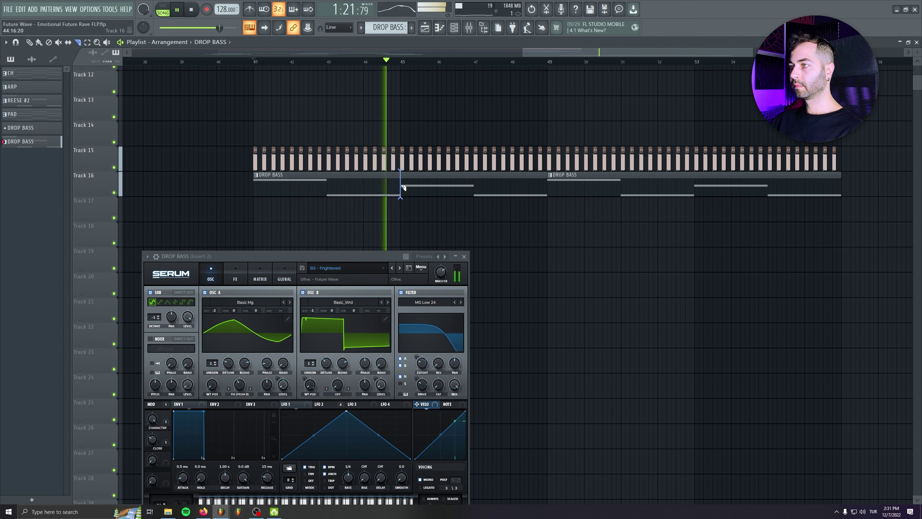
click(399, 187)
click(692, 191)
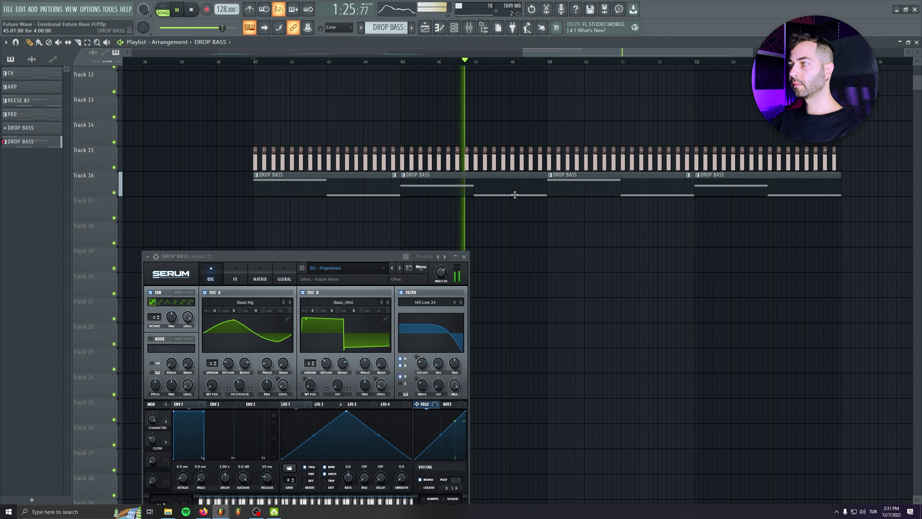
Delete the one-beat bass slice before bar 45, and shorten the DROP BASS clips at bars 45 and 53 to three bars.
key(p)
drag(547, 185, 509, 185)
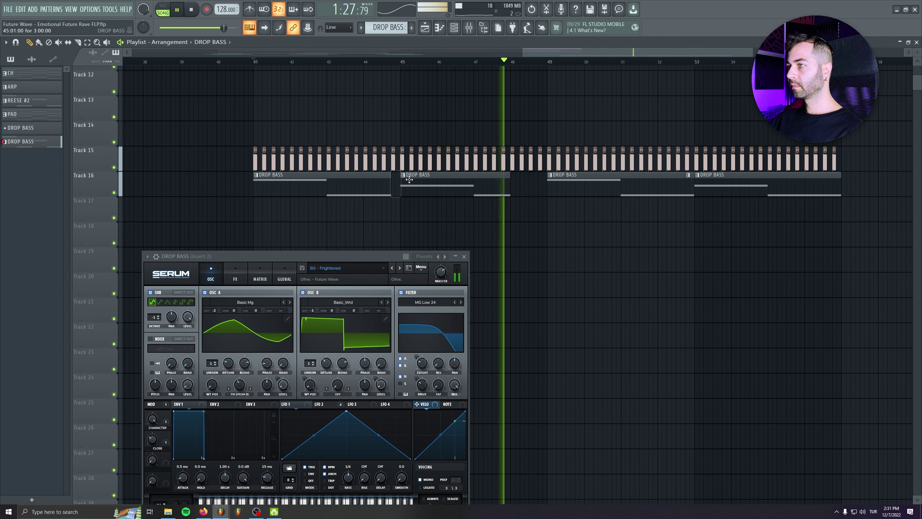
drag(840, 183, 805, 184)
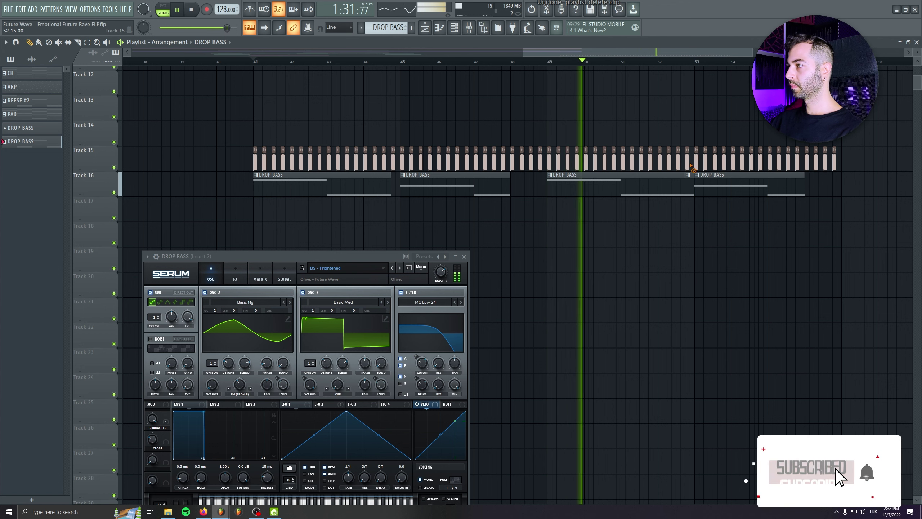
Delete the bass slice before bar 53 and the last kick before bars 45 and 53 to leave one-beat gaps.
click(688, 174)
right_click(691, 183)
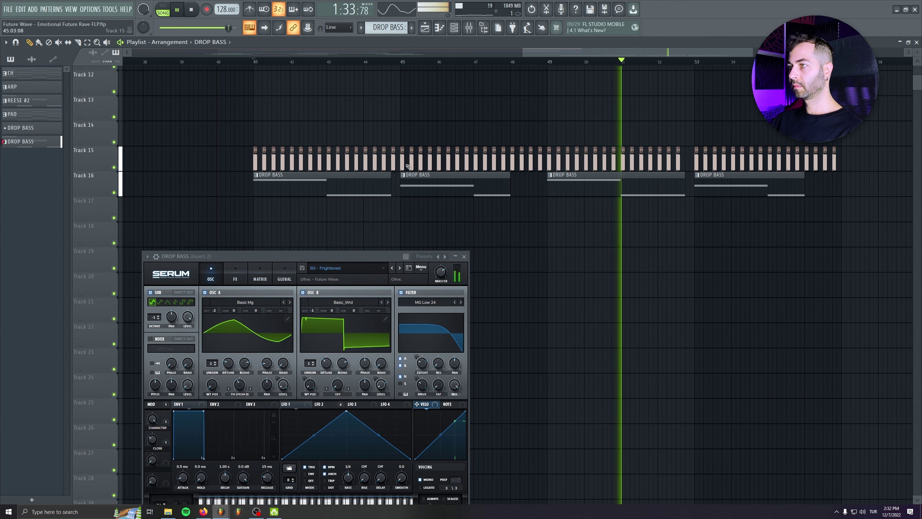
right_click(394, 162)
scroll(825, 295, down, 2)
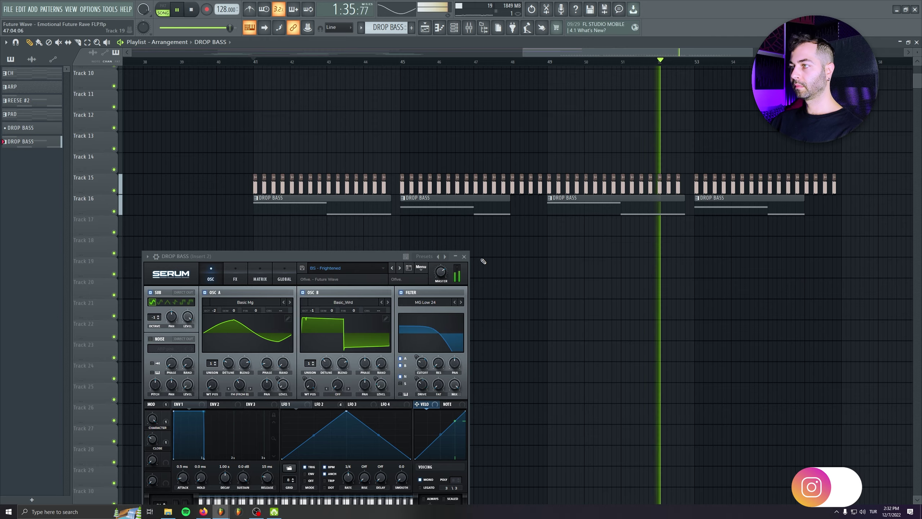
Clone the DROP BASS channel and copy its notes into the cloned DROP BASS #2 channel.
key(Escape)
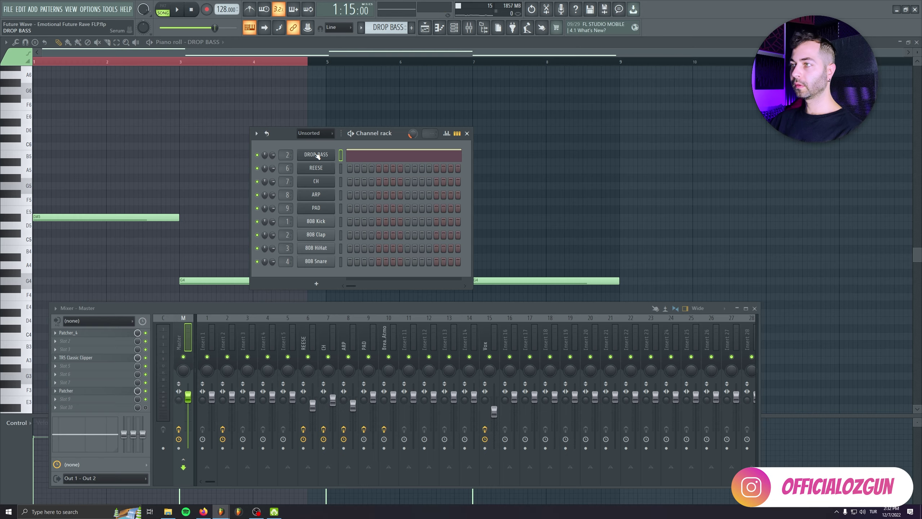
right_click(319, 154)
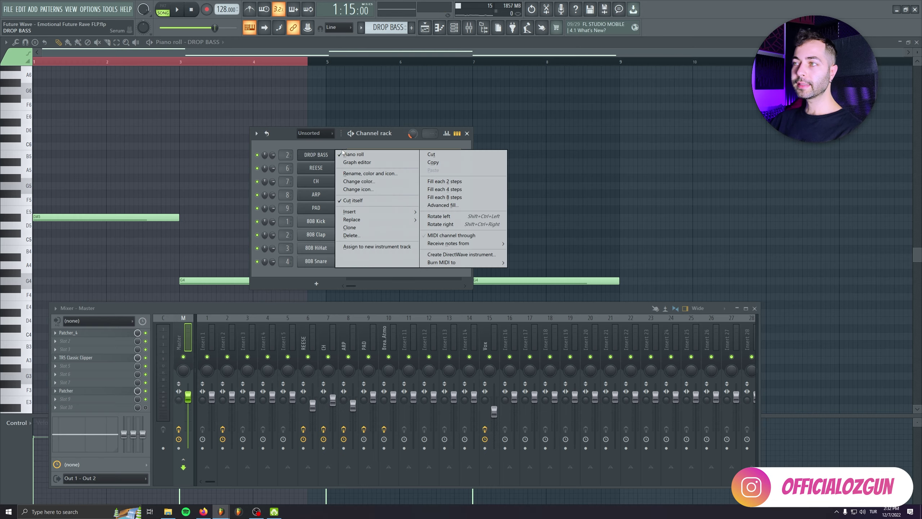
click(369, 227)
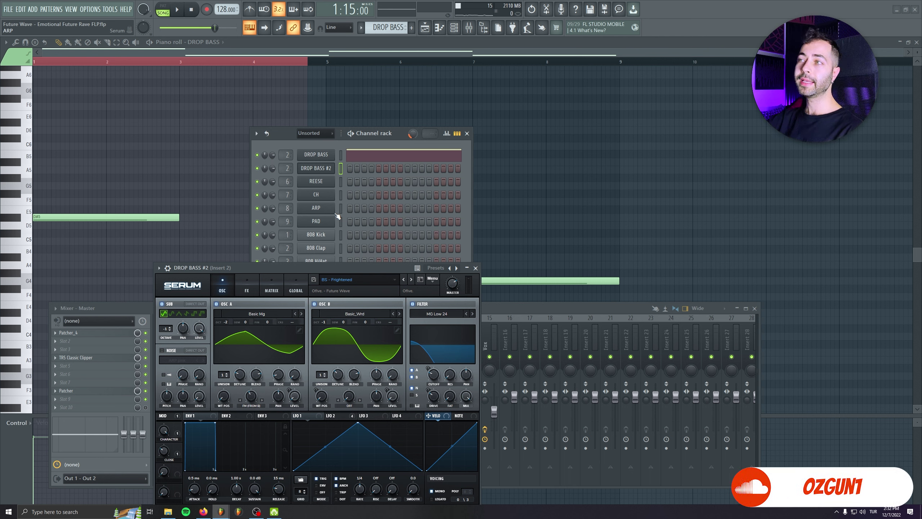
click(341, 156)
key(ctrl+c)
click(341, 168)
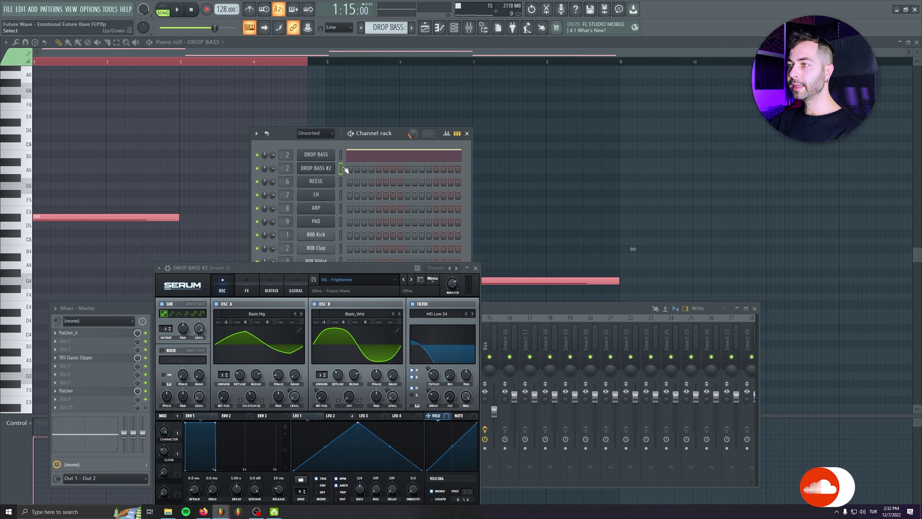
key(ctrl+v)
Route DROP BASS #2 to Insert 3 named MID BASS, and copy the ROLL SUB insert's LFOTool into its slot 5.
click(472, 268)
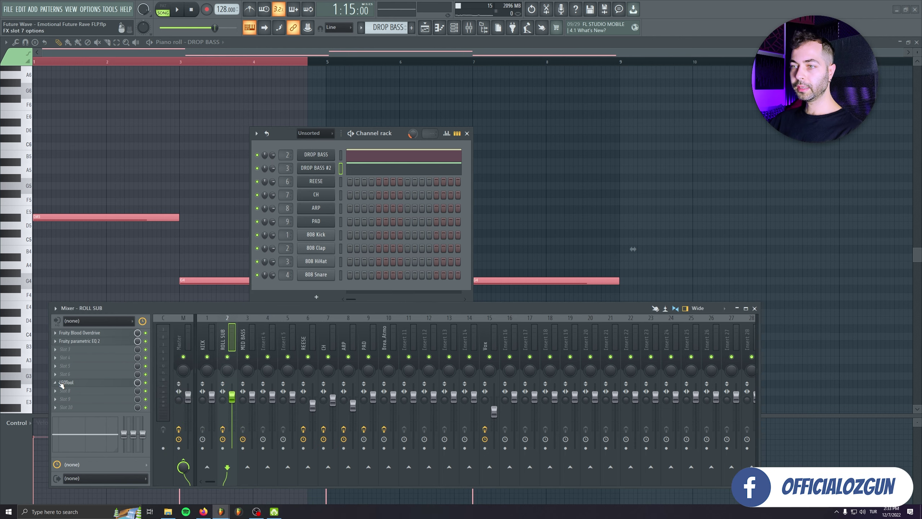
click(59, 382)
drag(75, 353, 244, 334)
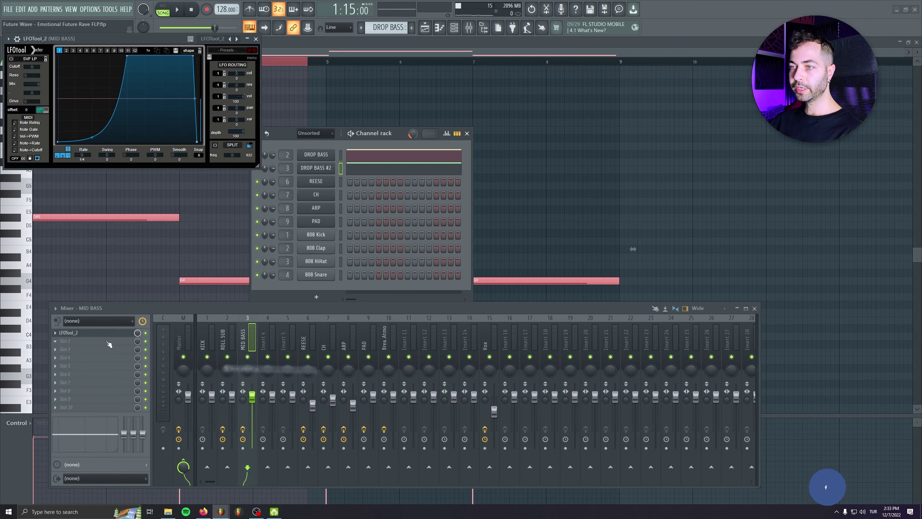
scroll(105, 334, down, 4)
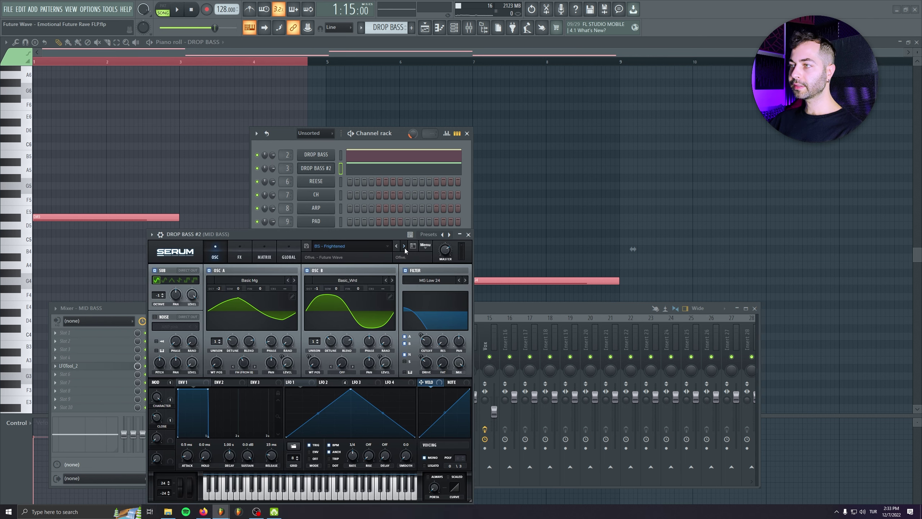
Step the DROP BASS #2 Serum through the Future Wave presets after BS - Frightened, including BS - Hoax and BS - Impress.
click(404, 246)
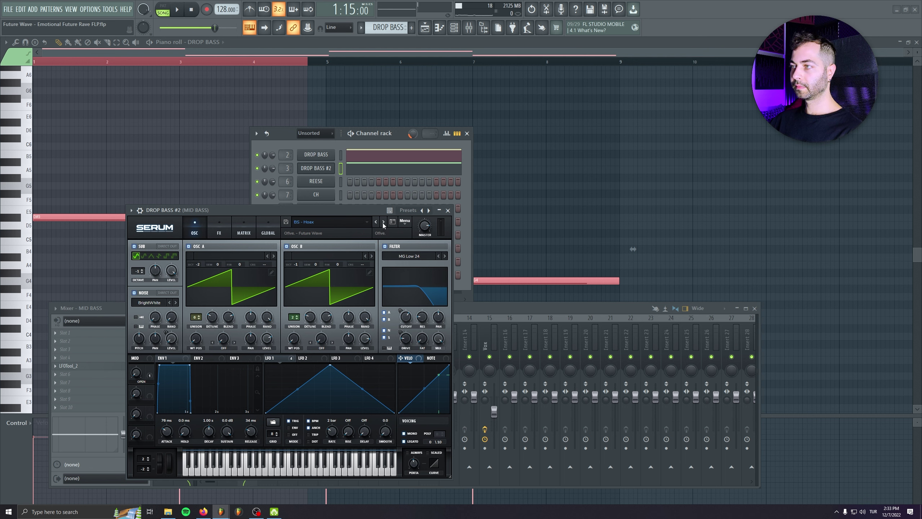
click(383, 223)
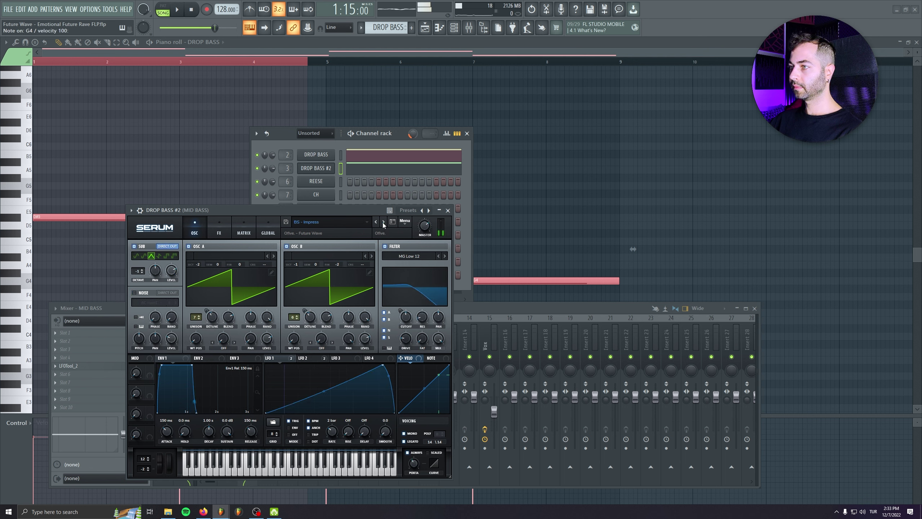
click(383, 223)
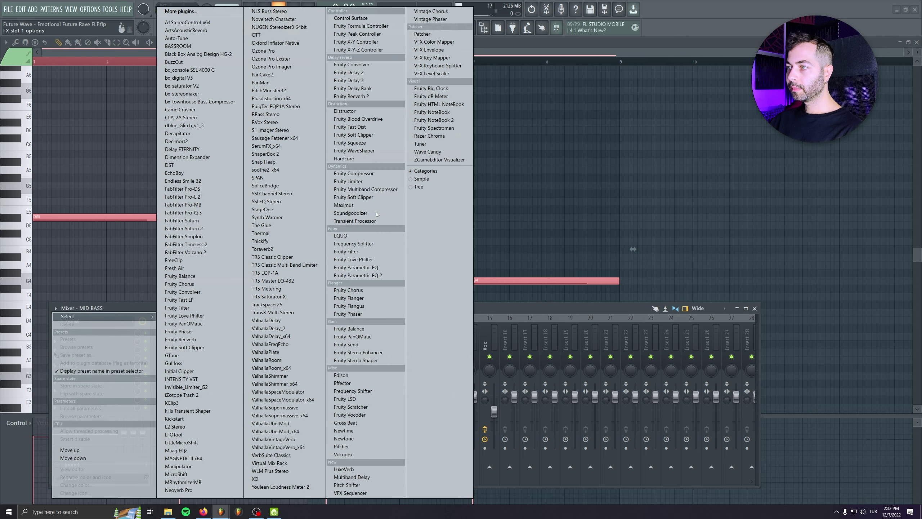
Load Fruity Parametric EQ 2 on MID BASS, set band 1 to a high pass at about 169 Hz, and play the pattern.
click(376, 276)
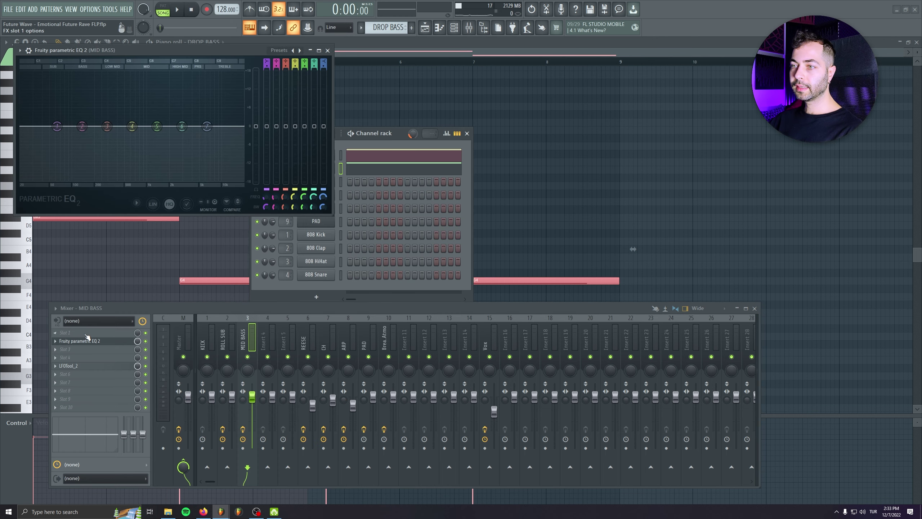
click(102, 156)
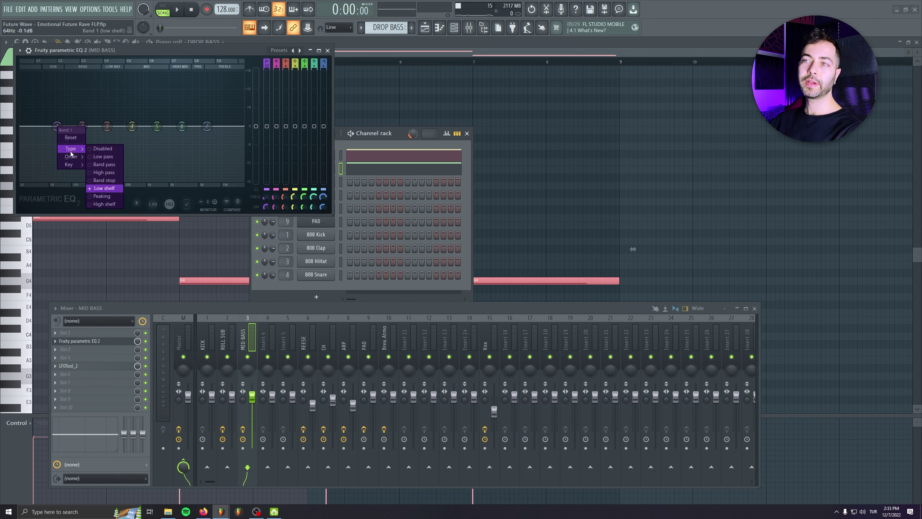
click(104, 172)
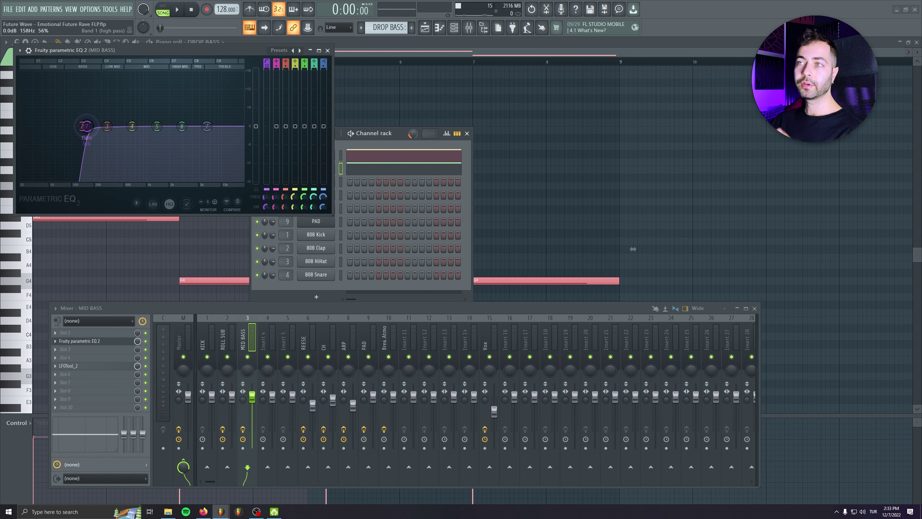
key(l)
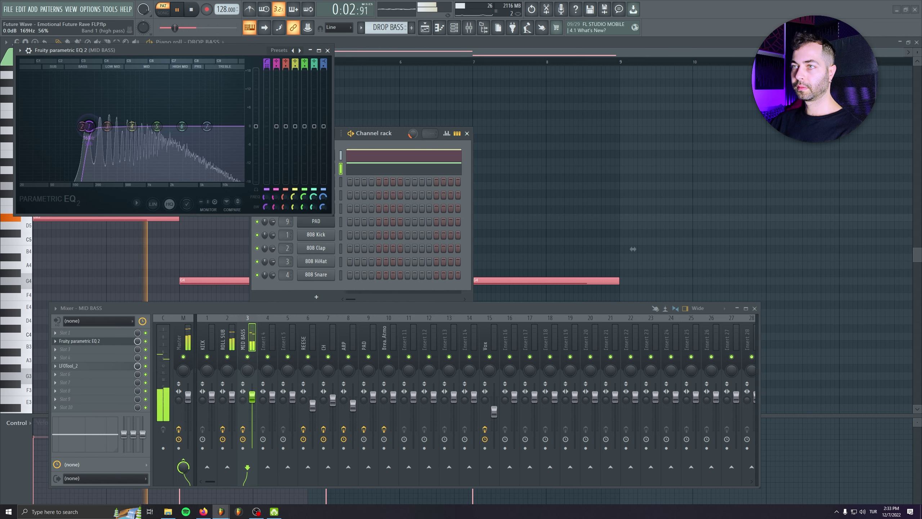
Raise the band 1 high-pass cutoff in the MID BASS EQ slightly, then close the EQ window.
drag(87, 127, 95, 126)
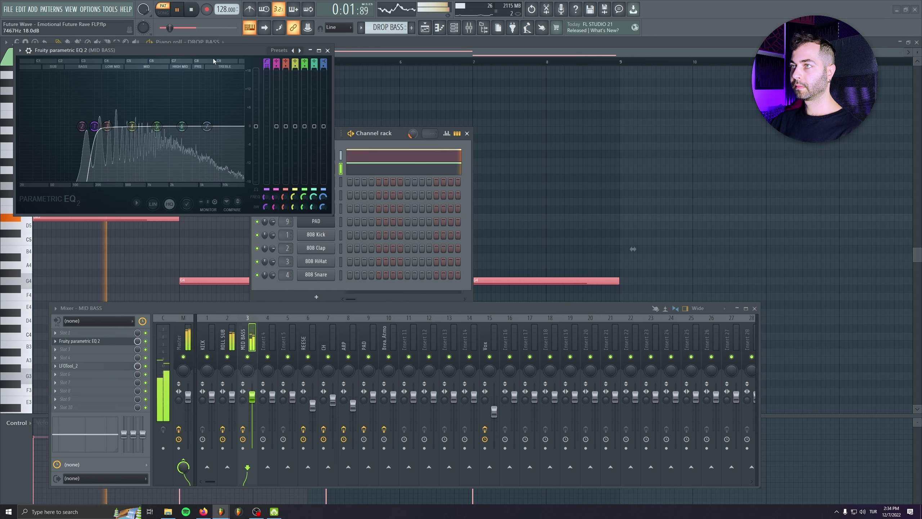
drag(145, 50, 144, 192)
drag(327, 62, 619, 62)
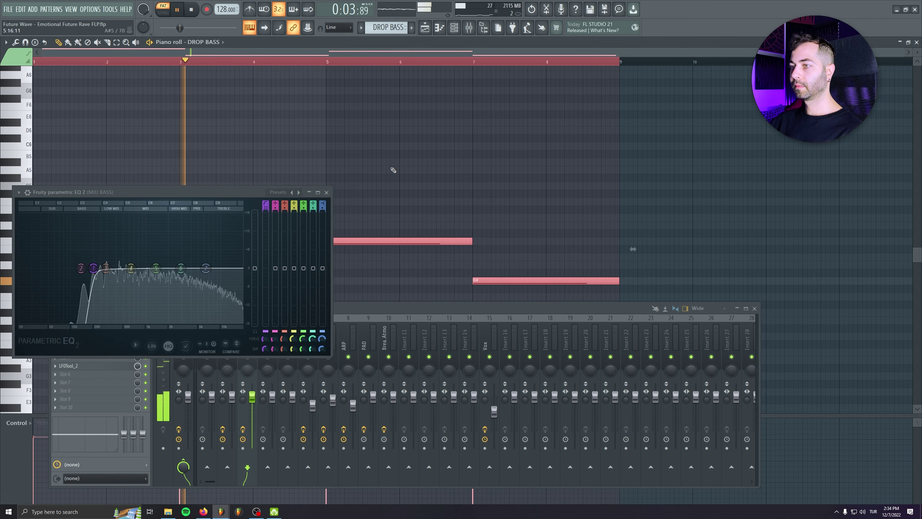
click(327, 192)
Load Fruity Blood Overdrive in slot 1 of MID BASS and set its pre amp to about 0.20.
click(83, 333)
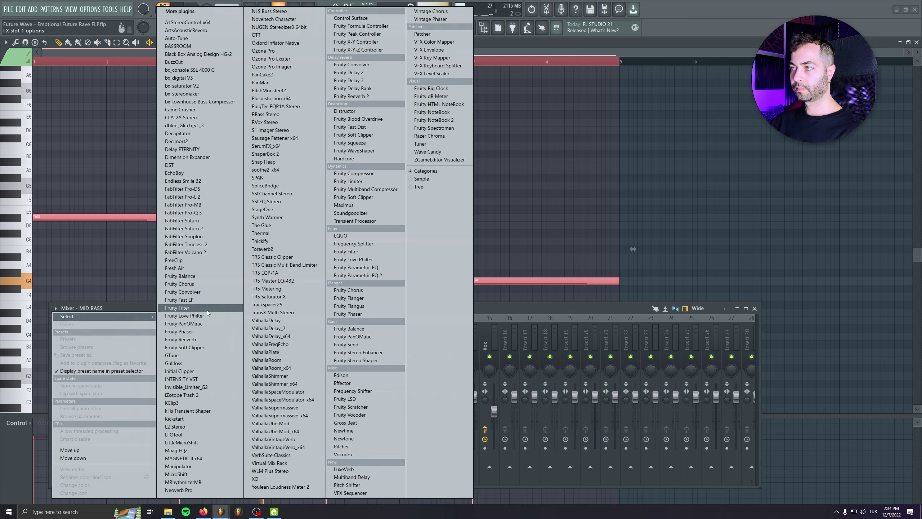
click(363, 116)
drag(121, 107, 121, 81)
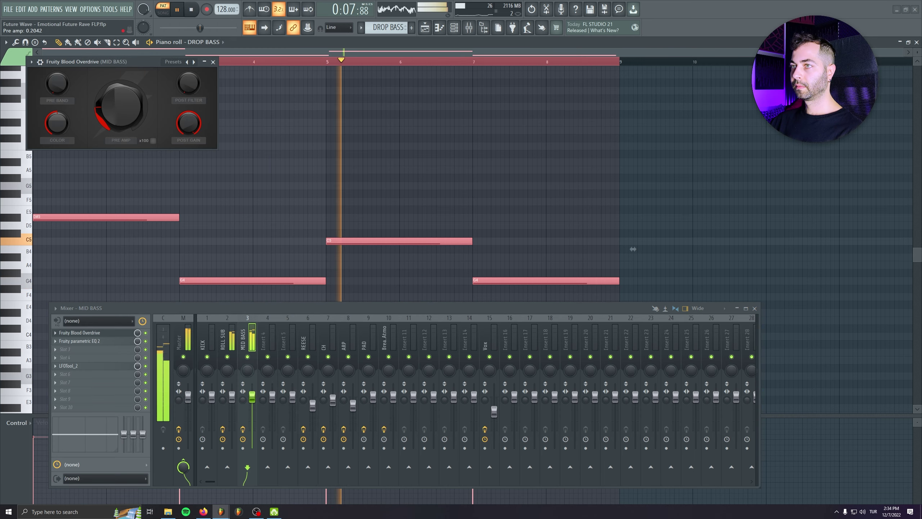
Boost band 6 of the MID BASS EQ to find the harsh area, and turn it into a slight narrow cut around 5315 Hz.
click(79, 341)
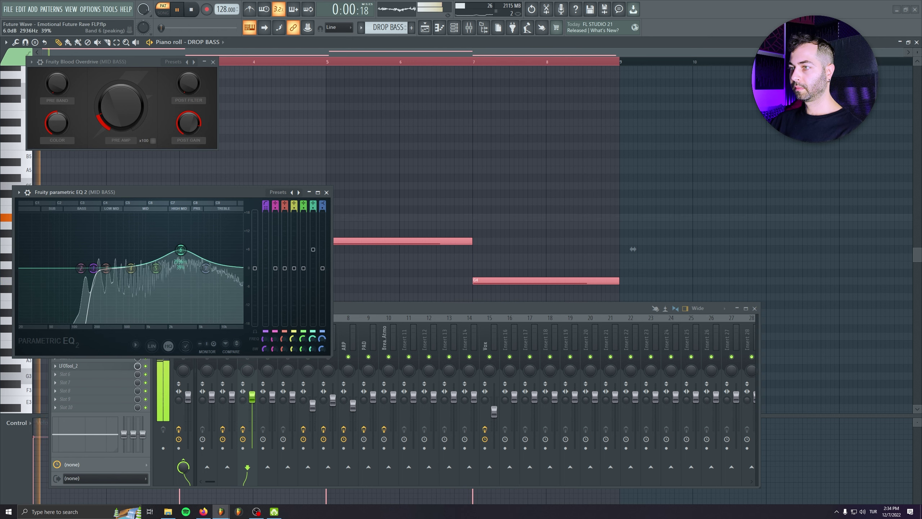
drag(181, 250, 181, 244)
key(space)
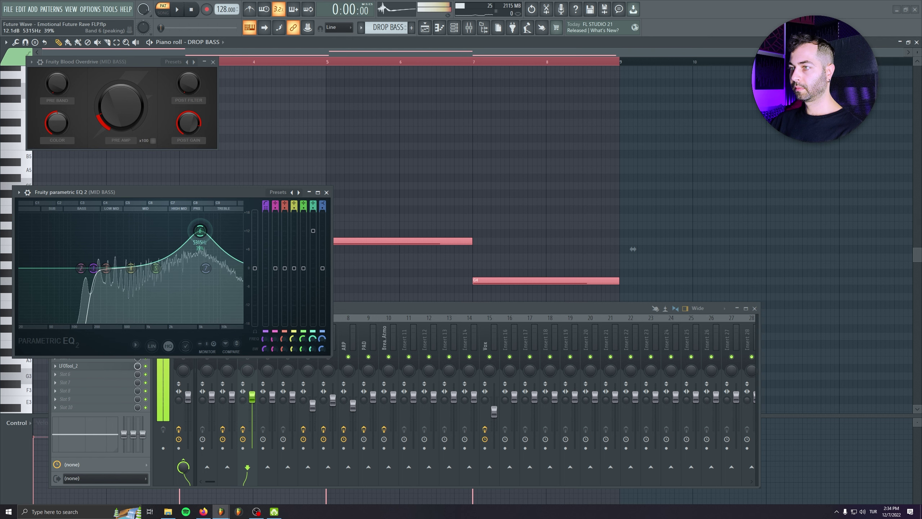
key(space)
key(space)
drag(313, 253, 313, 273)
drag(312, 349, 313, 360)
drag(319, 304, 319, 316)
Cut band 4 of the MID BASS EQ by about 1.4 dB at 632 Hz, reset band 3's gain, and close the effect windows.
key(space)
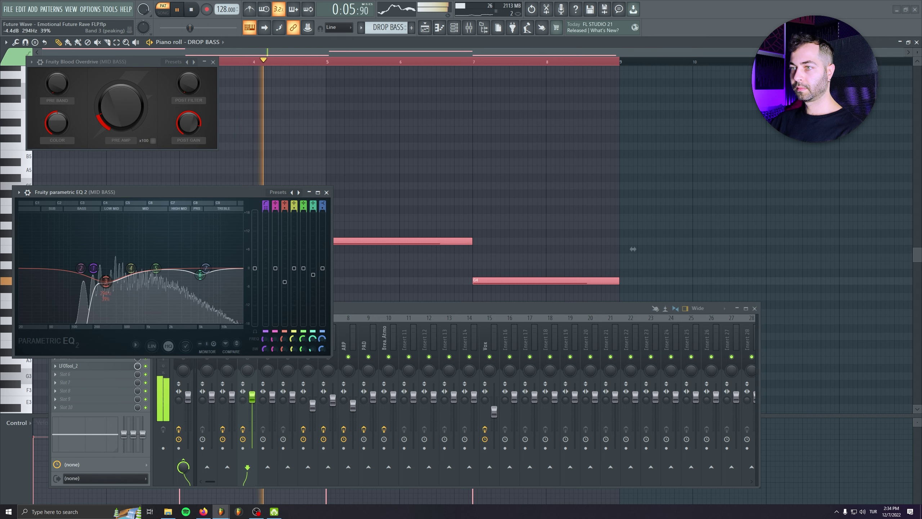
mouse_move(285, 286)
mouse_down()
mouse_move(287, 298)
mouse_move(295, 274)
mouse_up()
alt+click(285, 297)
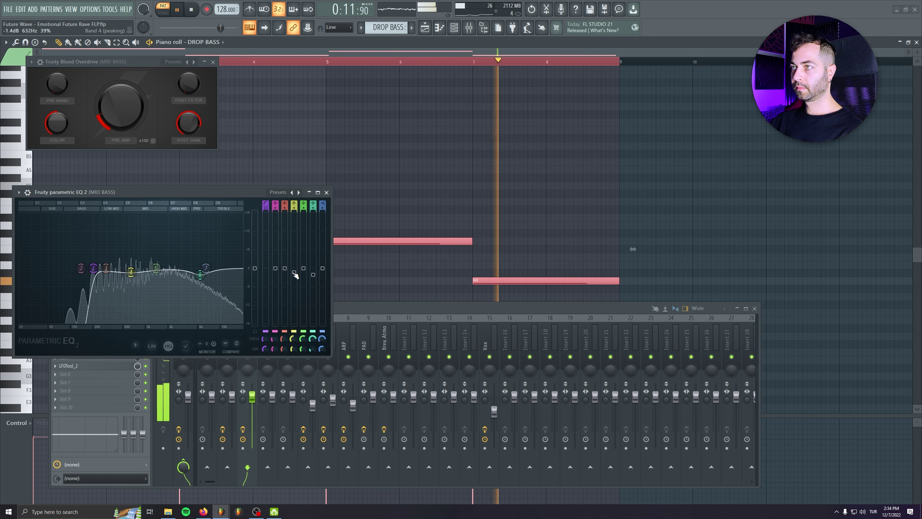
click(327, 192)
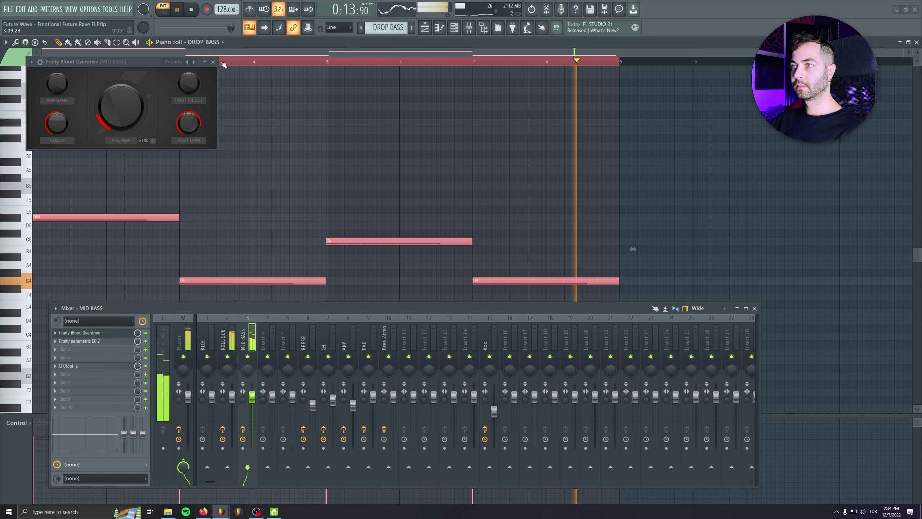
click(213, 61)
Return to the playlist, play the song from bar 41, and save the project.
key(F7)
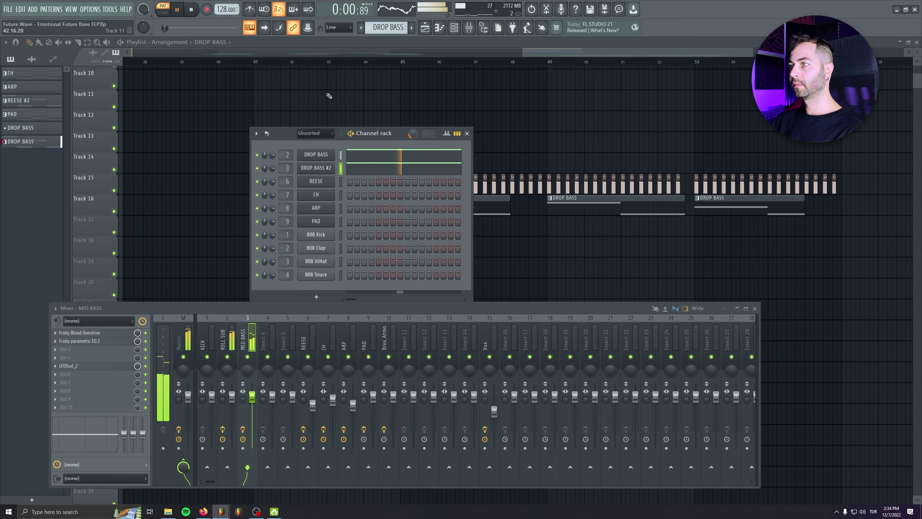
click(404, 62)
click(256, 62)
key(ctrl+s)
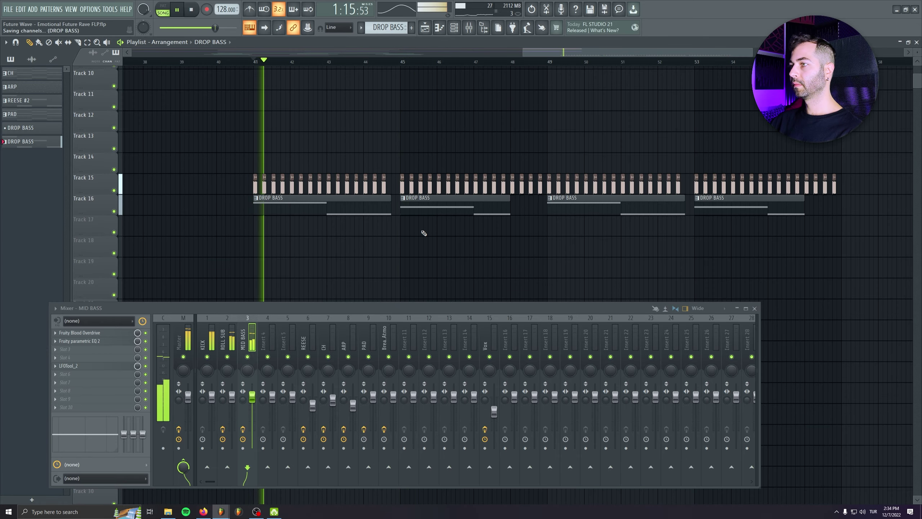
Lower the MID BASS fader slightly and set ROLL SUB's stereo separation to 100% merged.
click(227, 406)
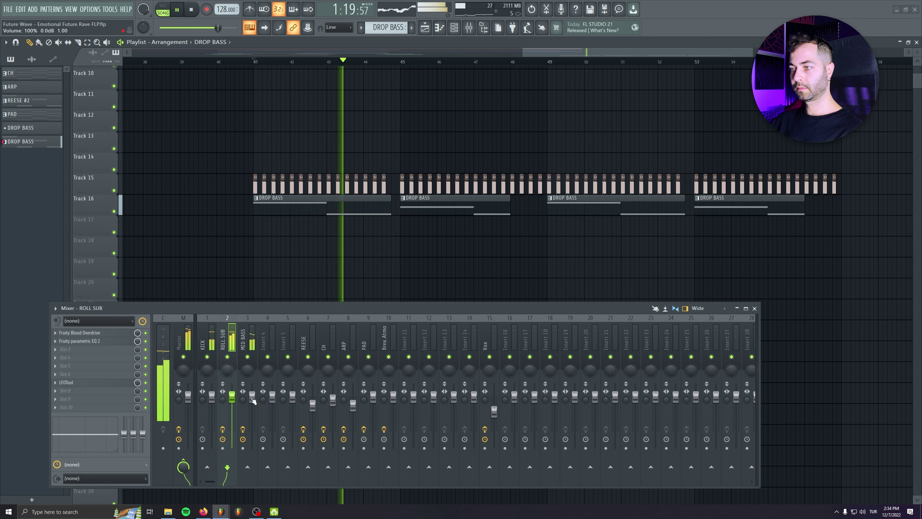
click(251, 400)
drag(251, 401, 251, 402)
click(231, 393)
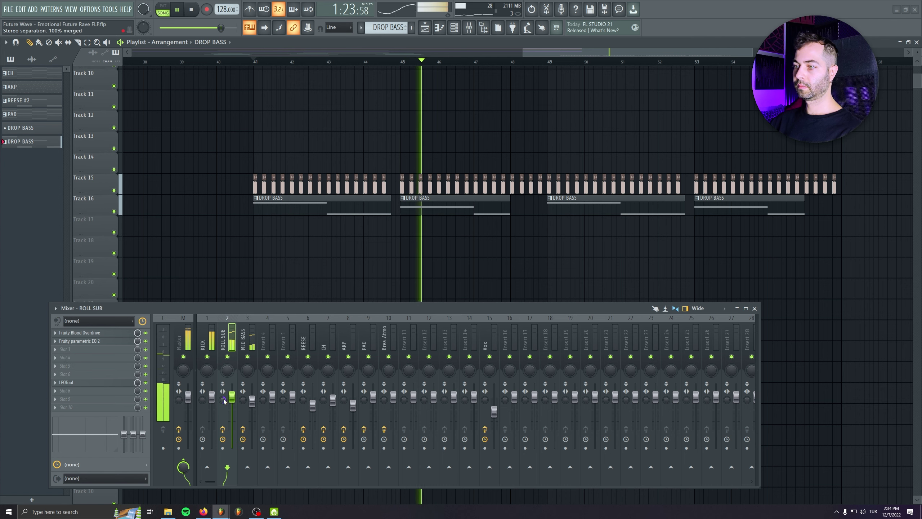
Adjust the band 7 low pass in the ROLL SUB EQ to about 413 Hz while replaying the drop.
click(90, 340)
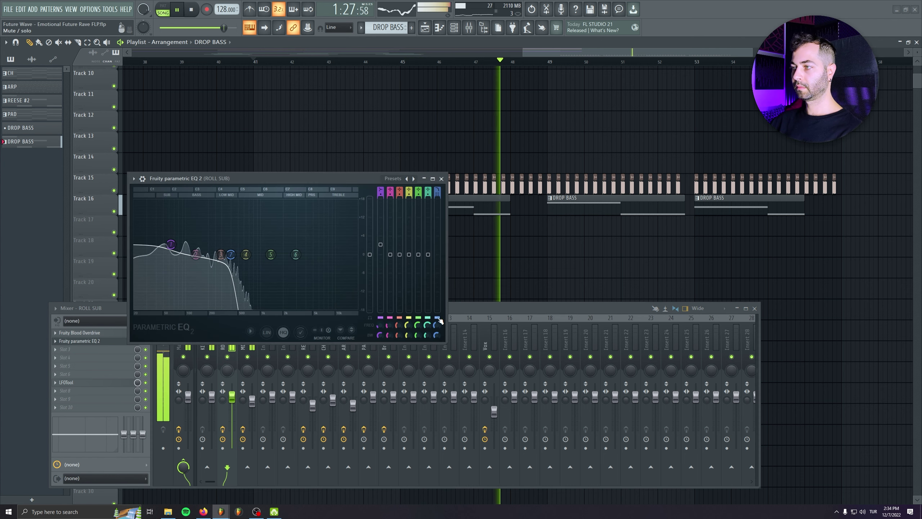
mouse_move(231, 255)
mouse_down()
mouse_move(249, 255)
mouse_move(212, 255)
mouse_move(222, 255)
mouse_up()
key(space)
key(space)
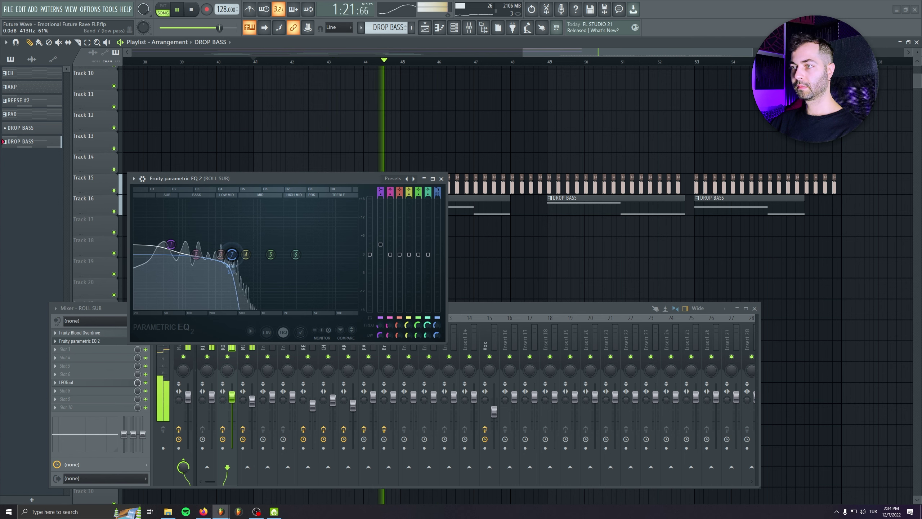
Raise the band 1 high-pass cutoff in the MID BASS EQ further and reset the MID BASS volume to 100% (0.0 dB).
click(248, 350)
click(95, 342)
drag(96, 268, 116, 269)
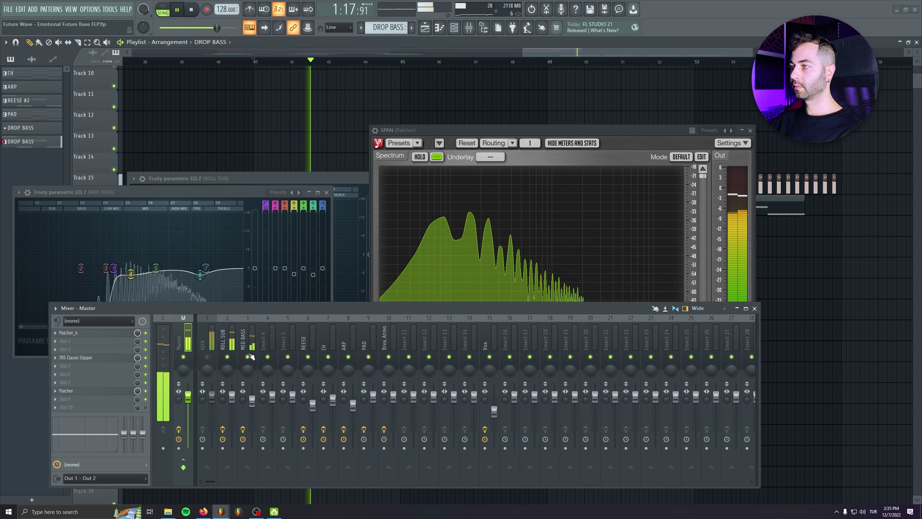
alt+click(257, 409)
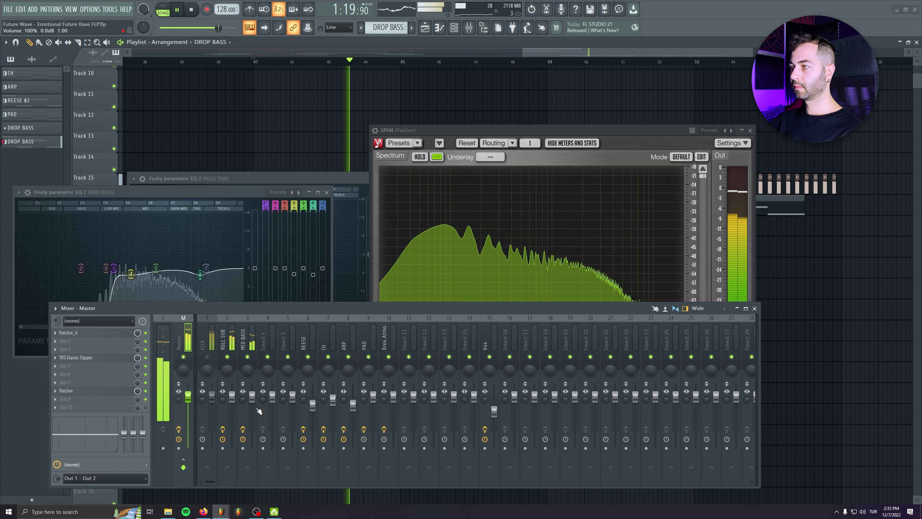
Stop playback and close the SPAN analyzer and both open EQ windows.
click(192, 10)
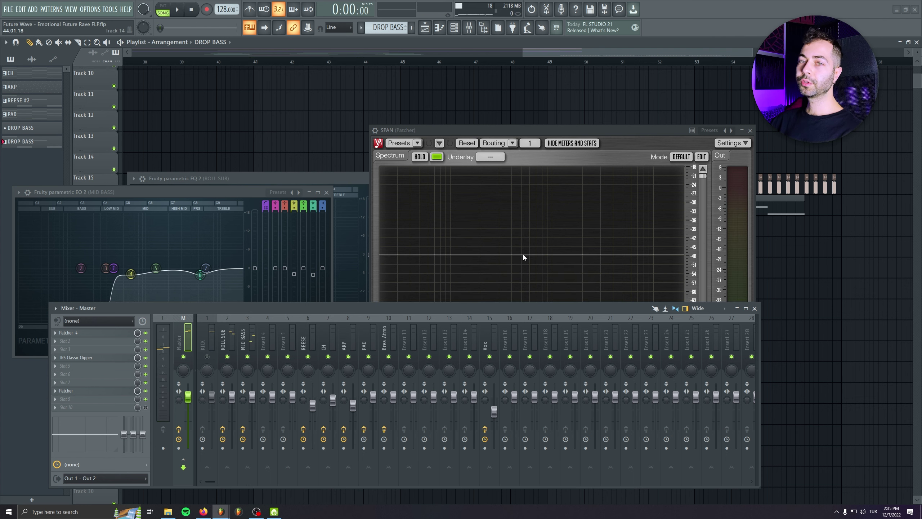
click(750, 130)
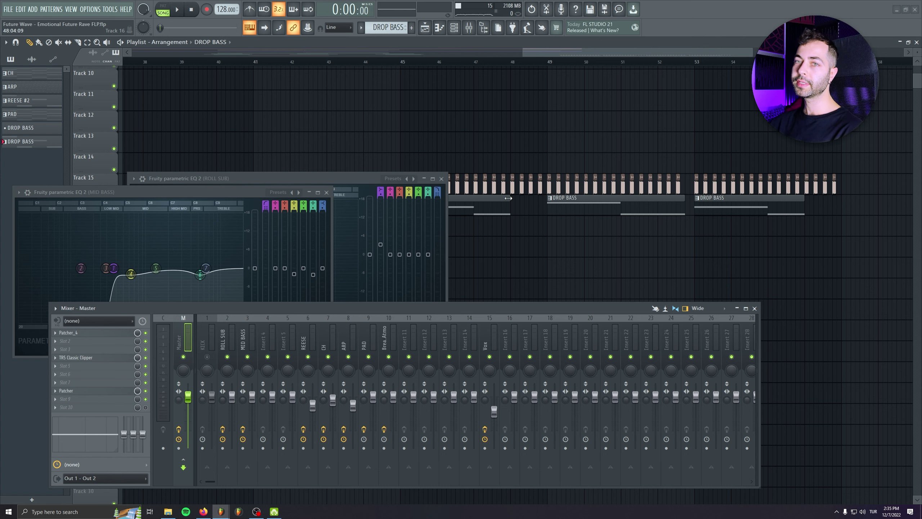
click(326, 192)
click(441, 178)
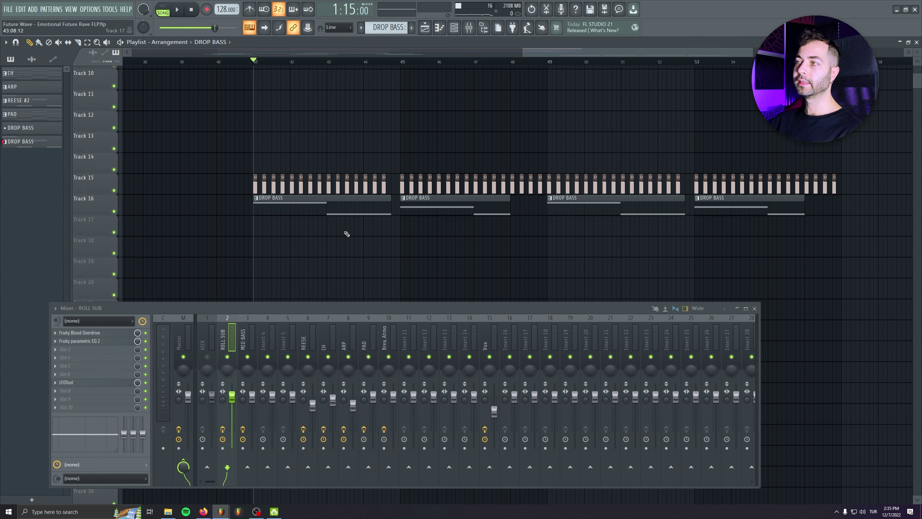
Create a new empty pattern named LD.
scroll(347, 234, down, 2)
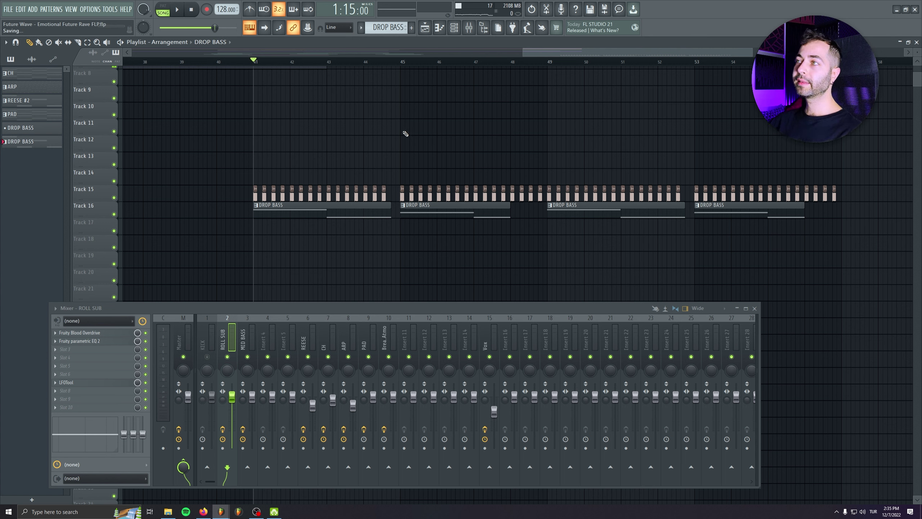
click(412, 28)
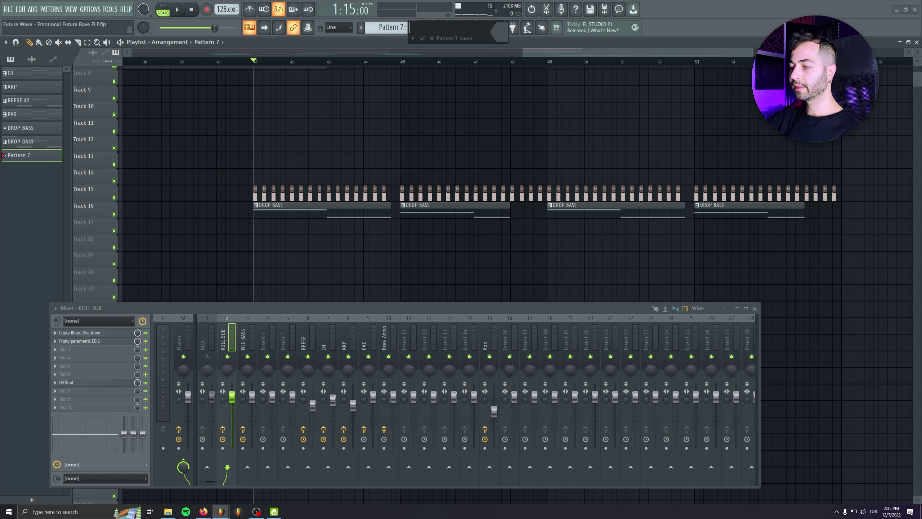
text(LD)
key(Return)
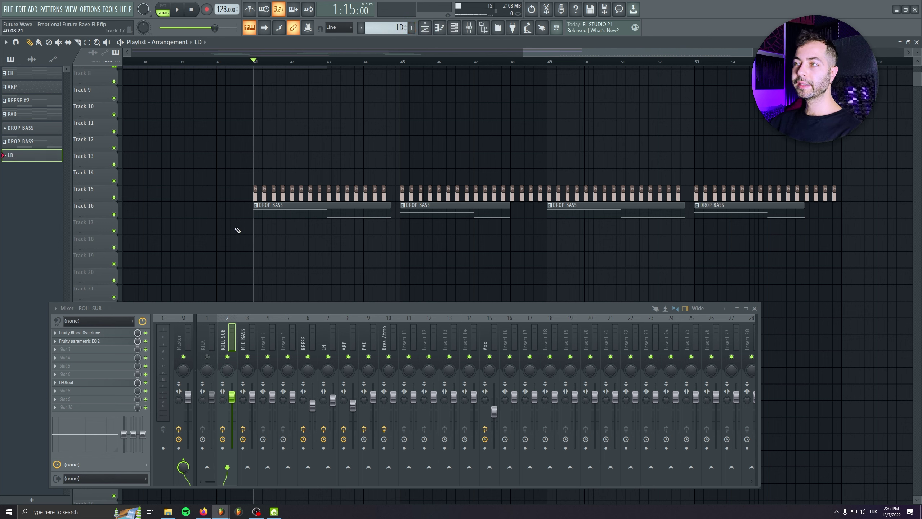
Insert a new Vital instrument channel into the channel rack for the LD pattern.
key(F6)
right_click(329, 237)
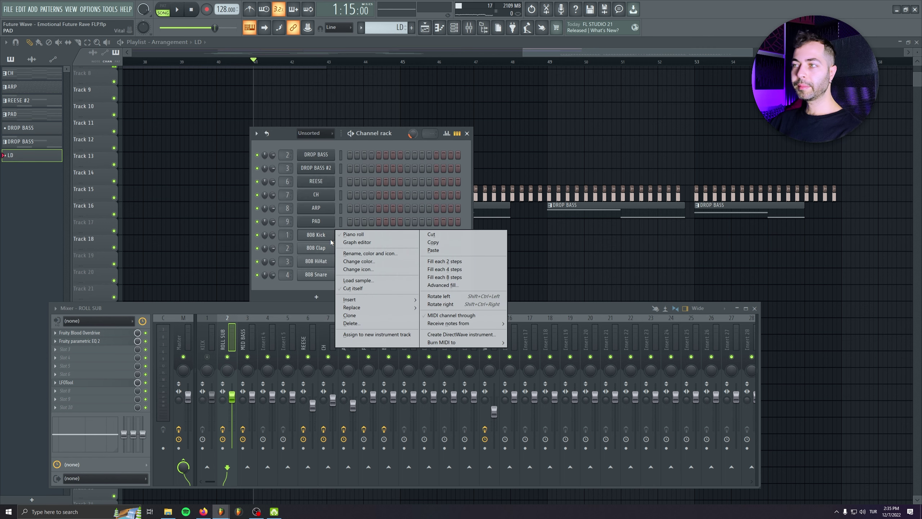
mouse_move(363, 299)
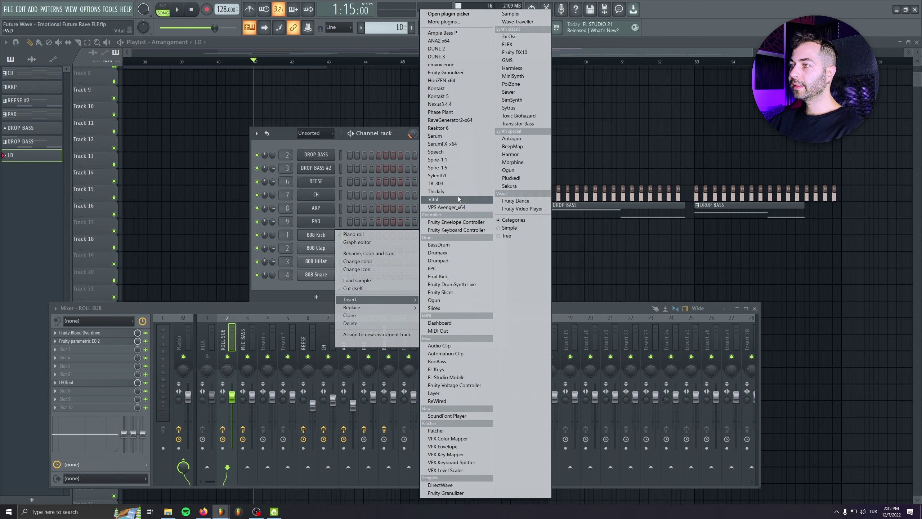
click(459, 199)
Browse Vital's Ofive Future Wave Vital Bank, load the LD - Brief preset, and play some notes to audition it.
click(344, 123)
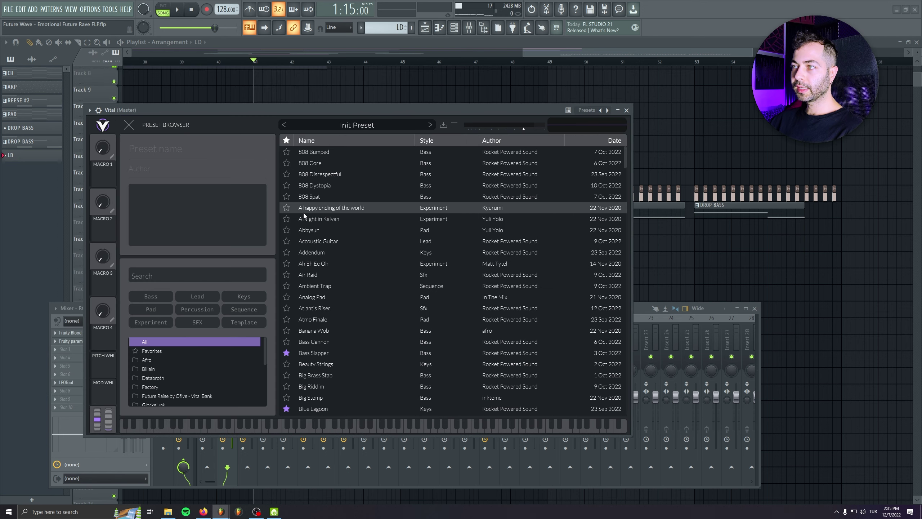
drag(264, 345, 264, 352)
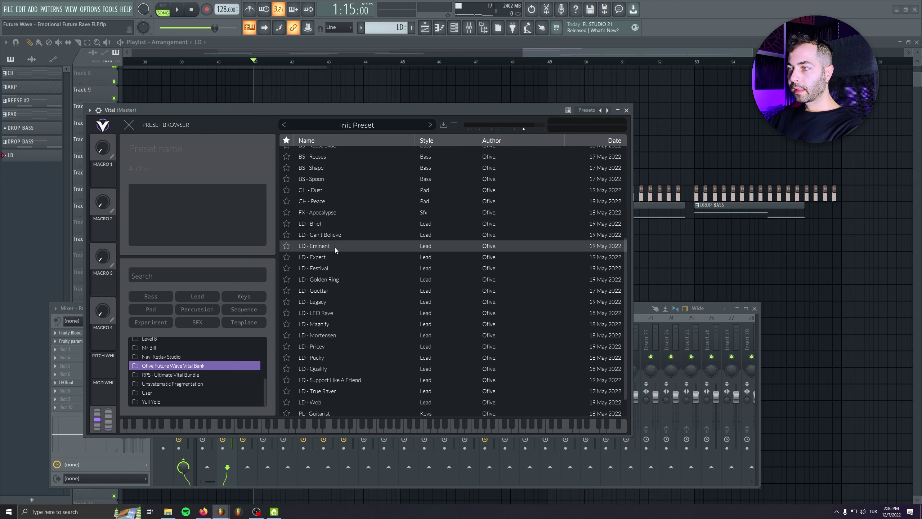
click(334, 227)
click(337, 112)
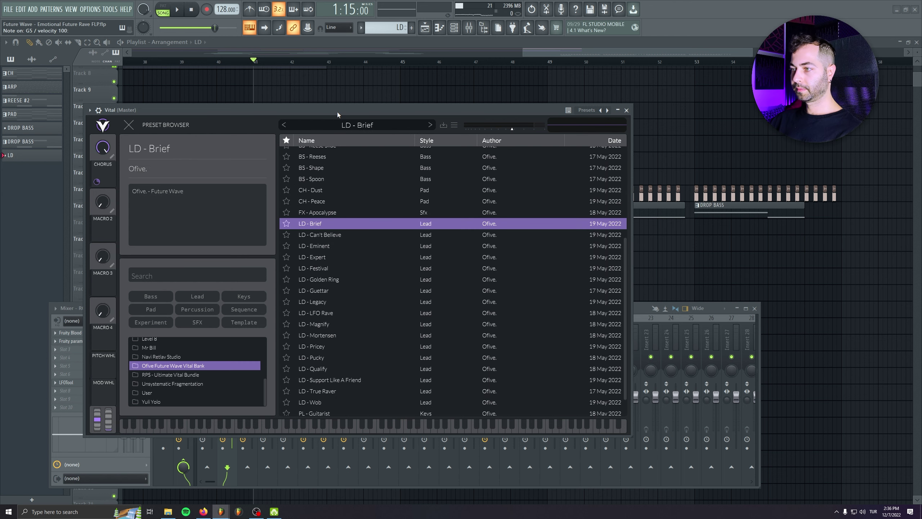
key(t)
key(i)
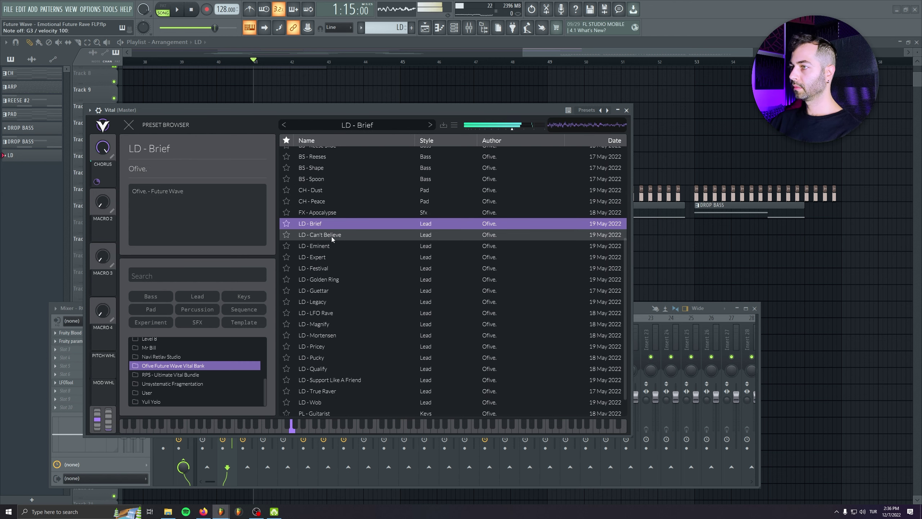
Audition further lead presets from Can't Believe to Qualify, load LD - True Raver, play some notes, and close the Vital window.
click(331, 236)
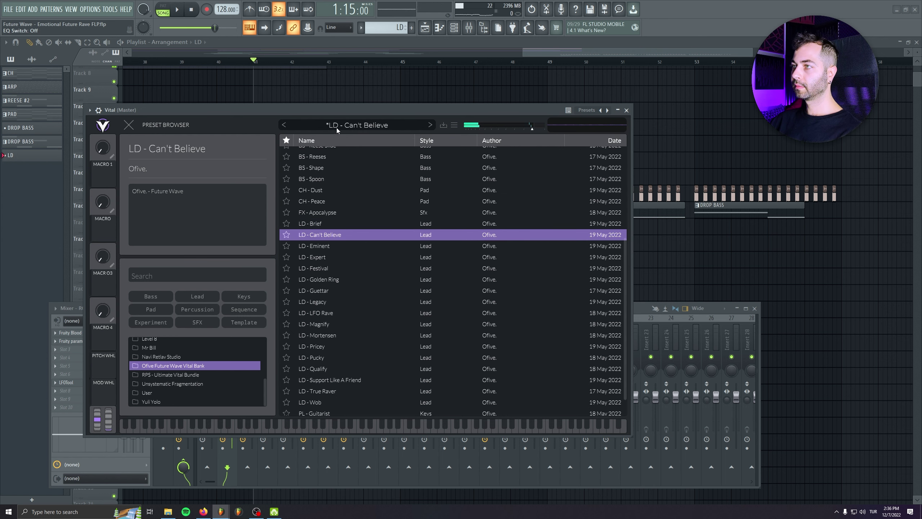
key(7)
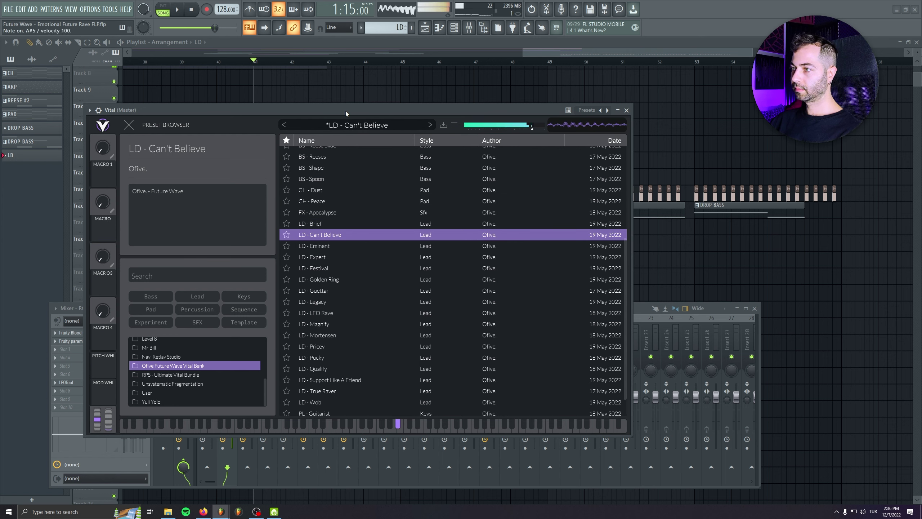
key(Down)
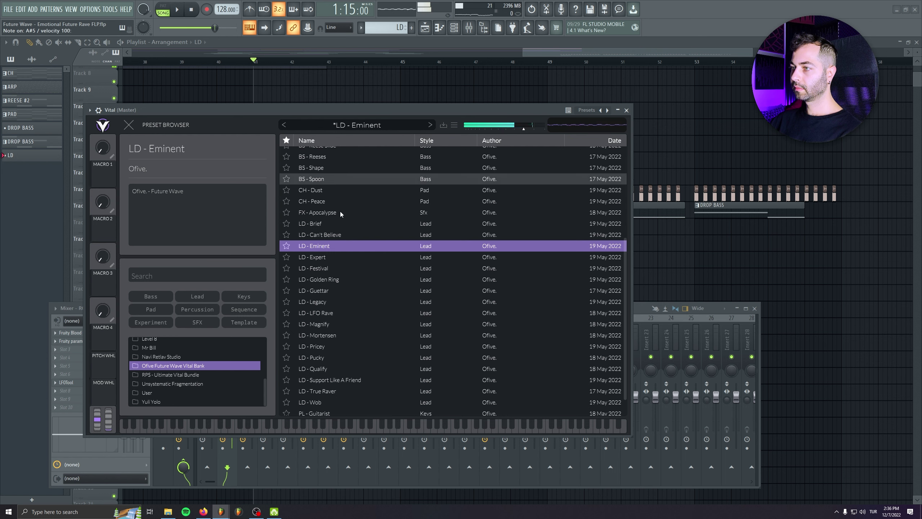
click(331, 301)
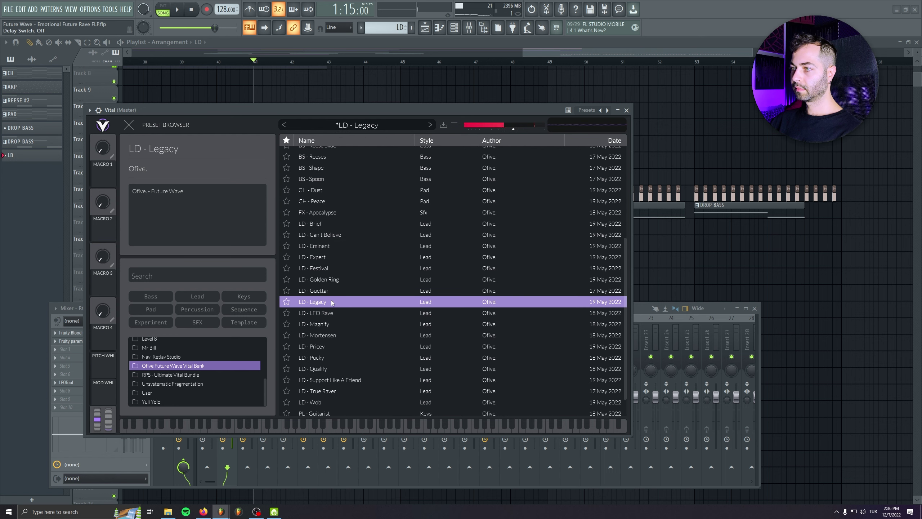
click(334, 279)
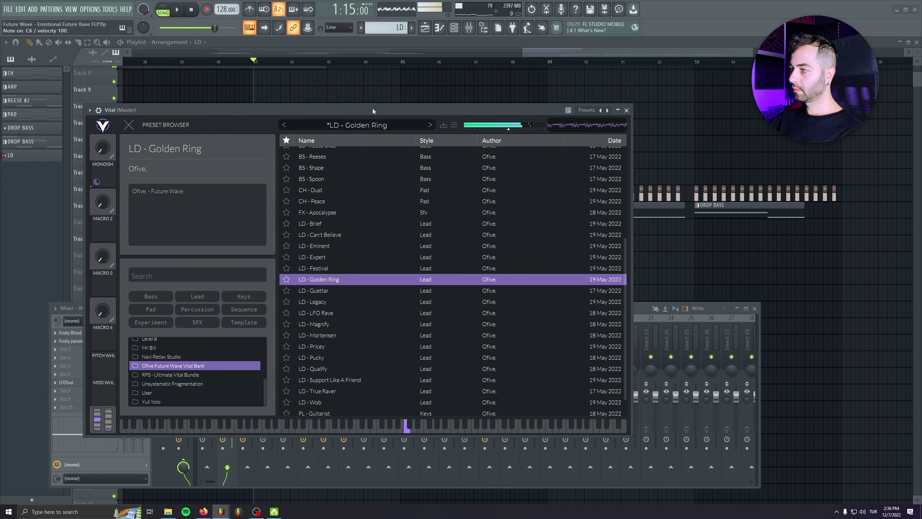
click(323, 324)
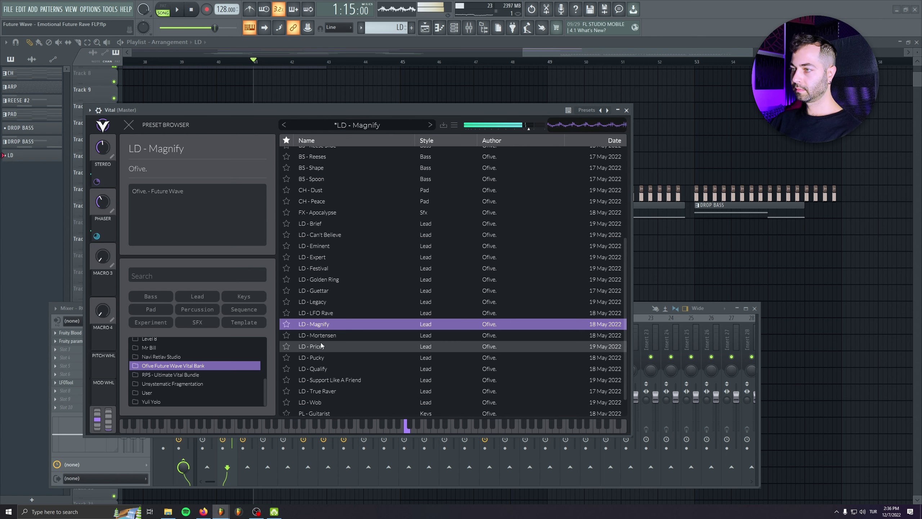
click(325, 369)
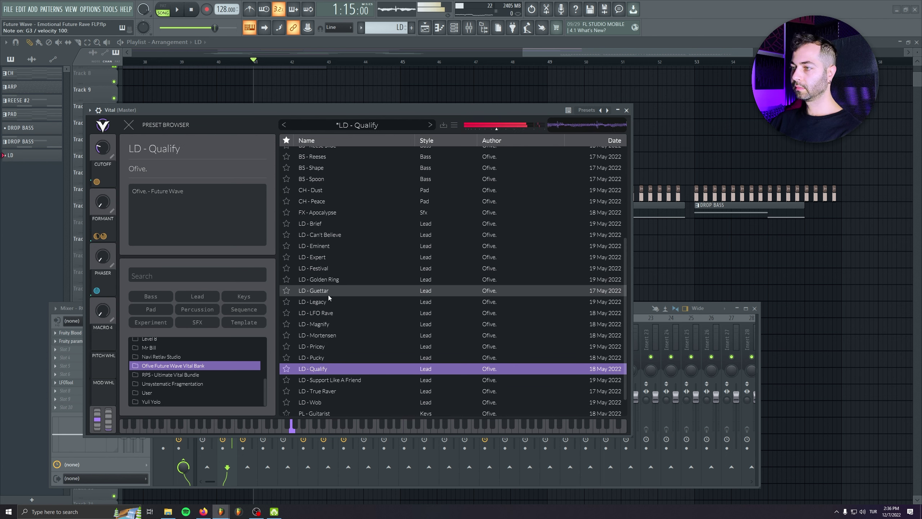
click(328, 391)
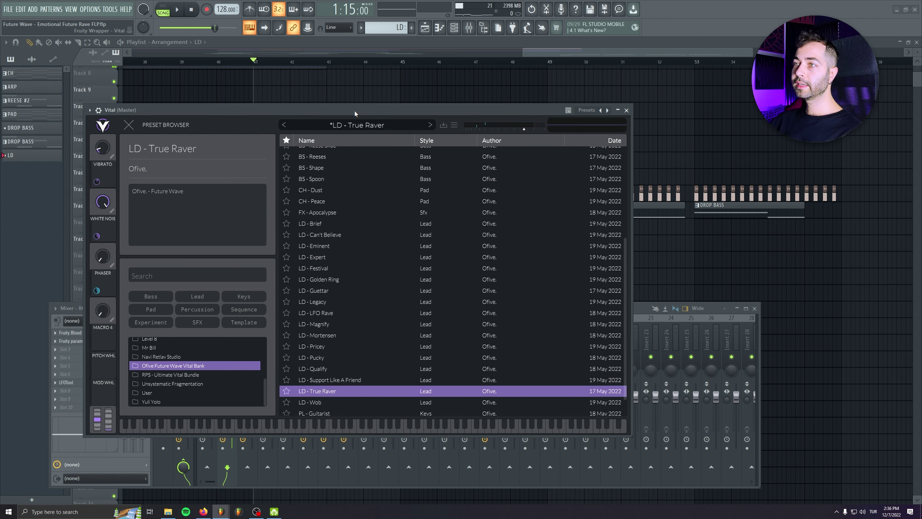
drag(354, 111, 361, 116)
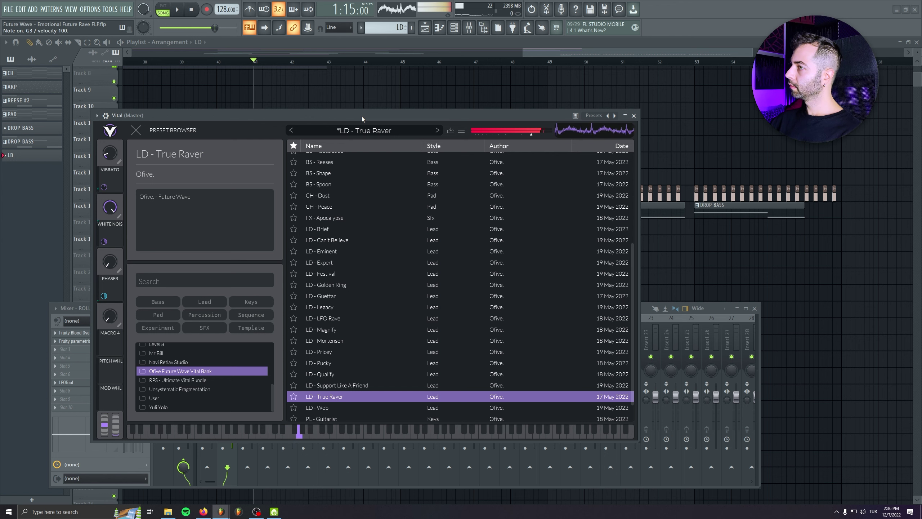
key(Escape)
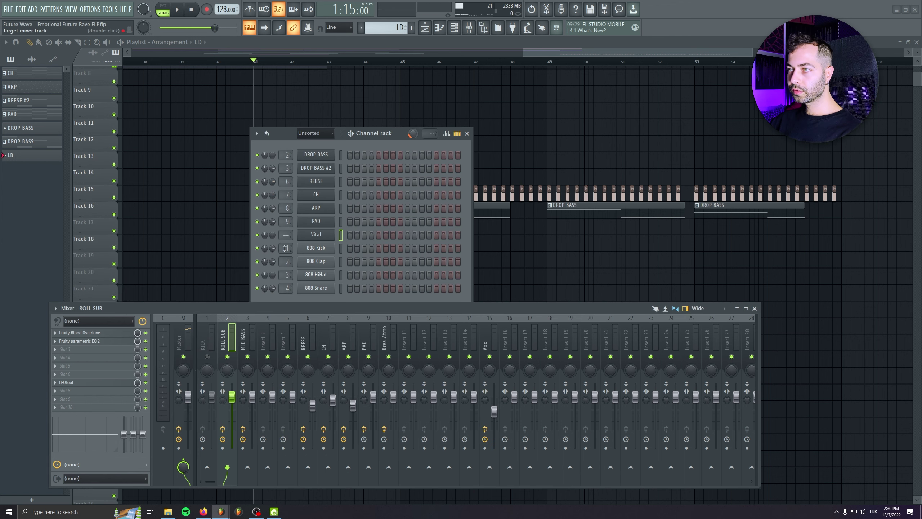
Route the Vital channel to mixer track 4 and name that track LD.
drag(286, 237, 285, 234)
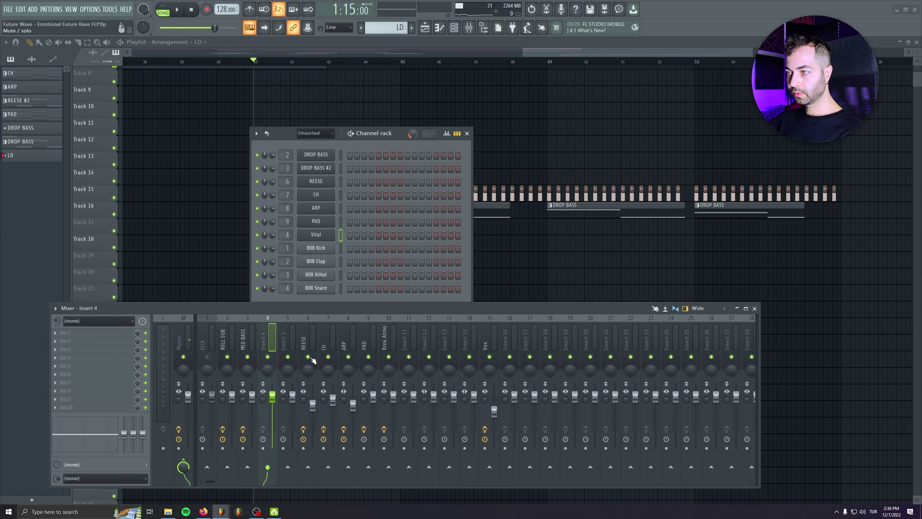
key(F2)
text(LD)
key(Return)
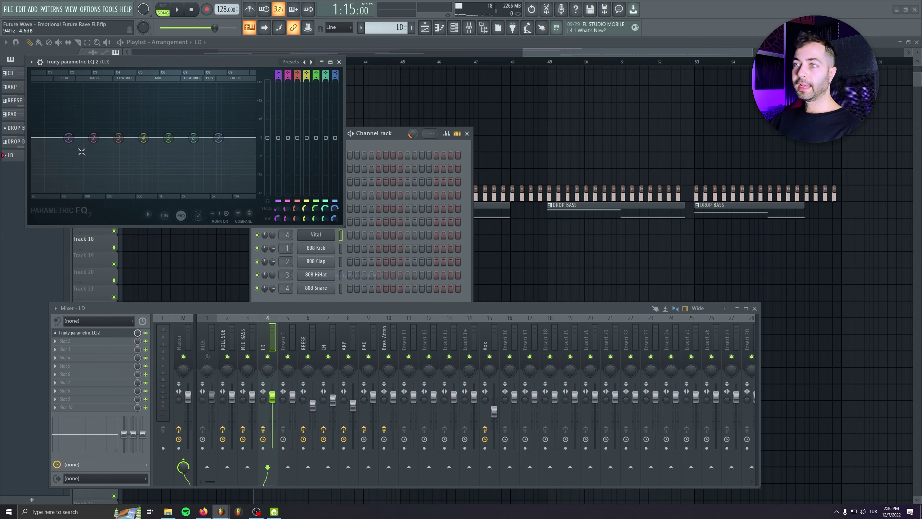
In Fruity Parametric EQ 2 on the LD track, make band 1 a Steep 8 high-pass and raise its cutoff to remove the lows.
right_click(74, 141)
click(114, 167)
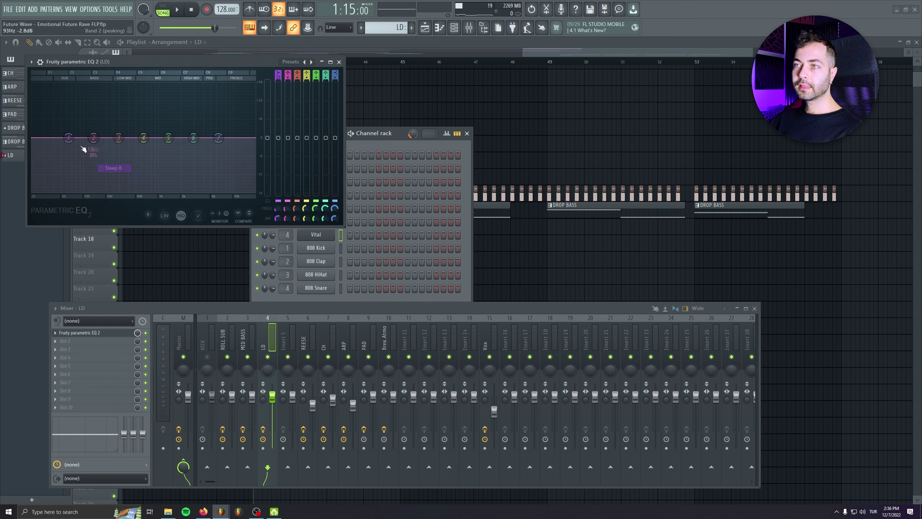
right_click(69, 139)
mouse_move(83, 160)
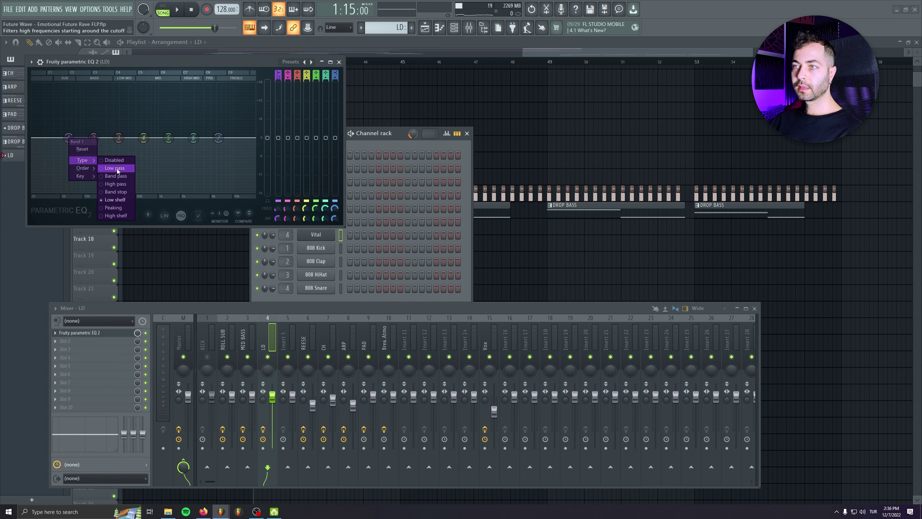
click(119, 184)
drag(71, 138, 107, 138)
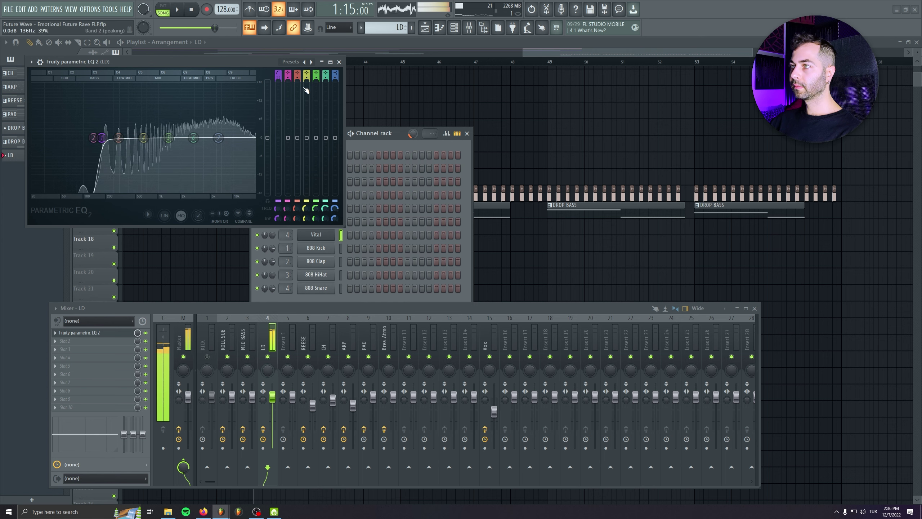
Copy the LFOTool_2 effect from the MID BASS track to the LD track, close its window, and save the project.
click(55, 370)
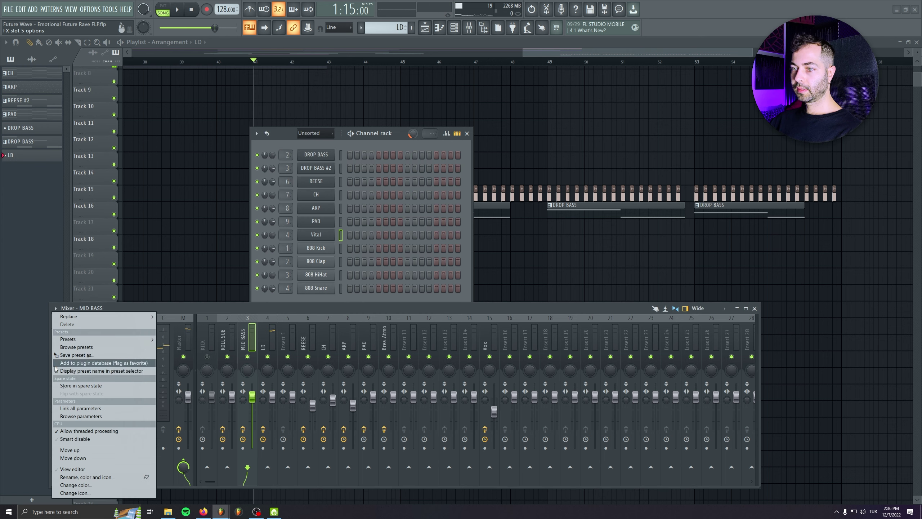
drag(74, 355, 246, 363)
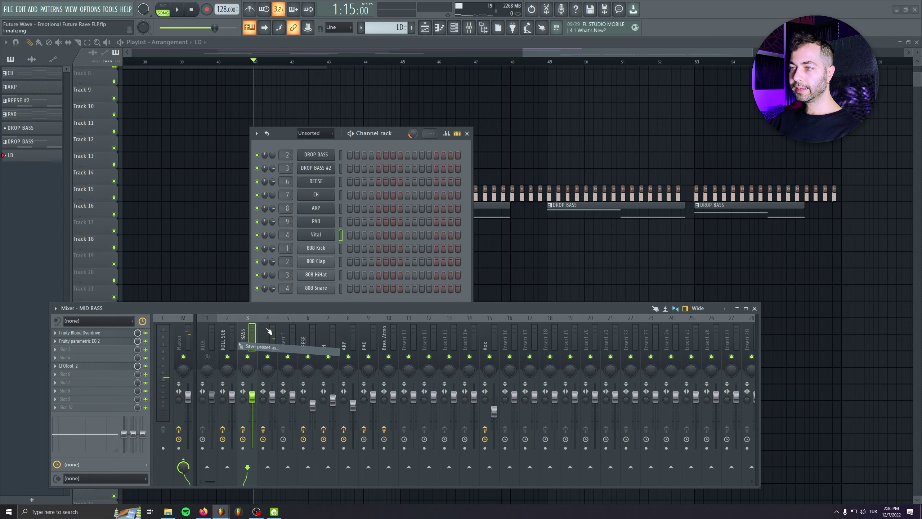
drag(268, 331, 269, 331)
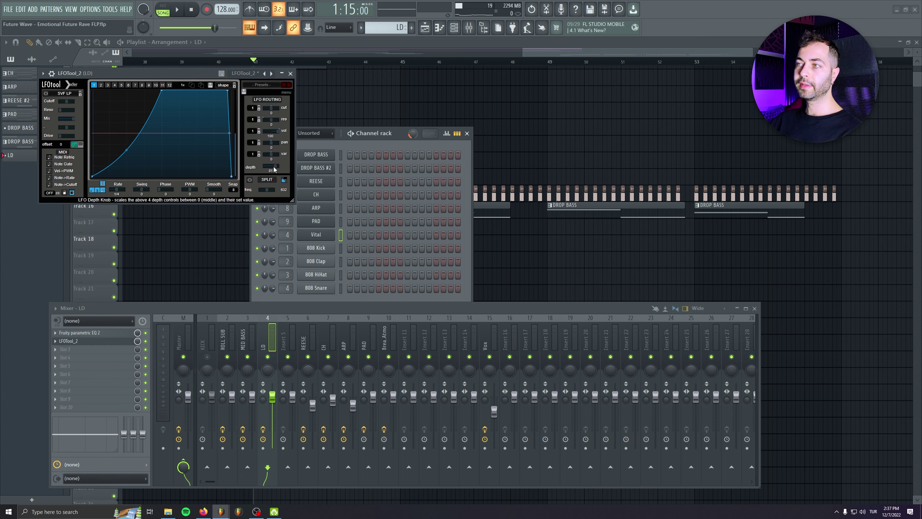
click(291, 74)
key(ctrl+s)
Rename the Vital channel as LD and save the project.
right_click(330, 235)
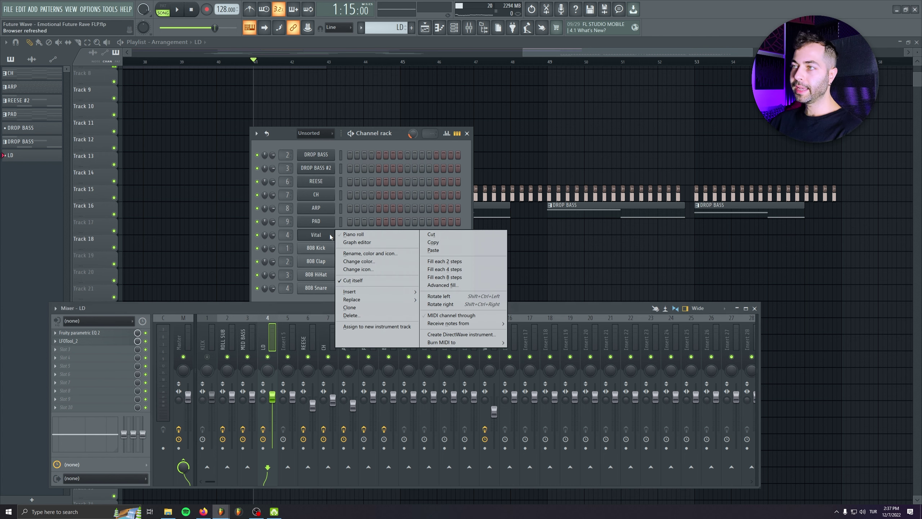
click(361, 254)
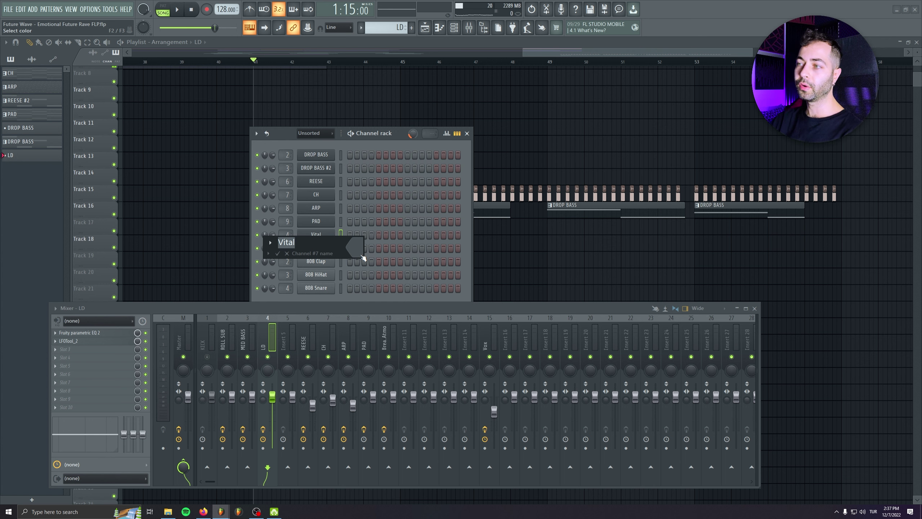
key(Return)
key(ctrl+s)
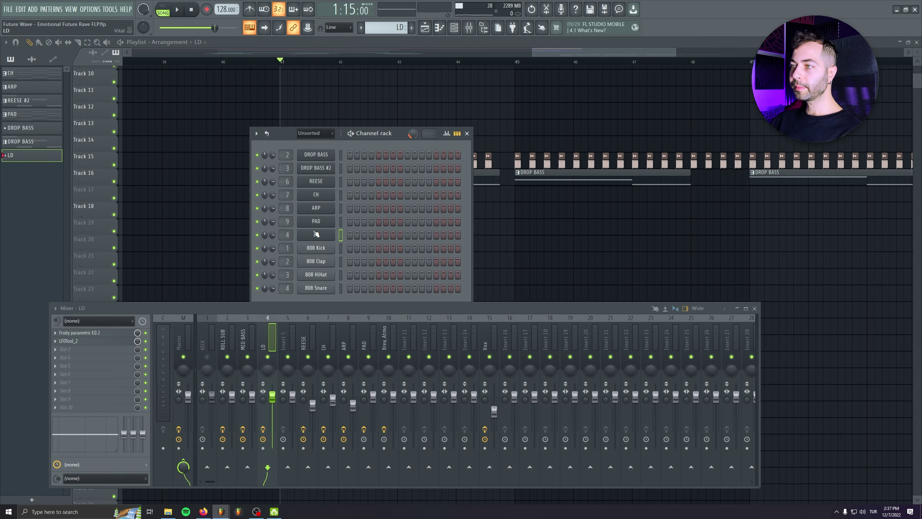
Open the LD channel's piano roll, close the mixer, and place a short G4 note at the start of bar 1.
right_click(316, 233)
click(355, 235)
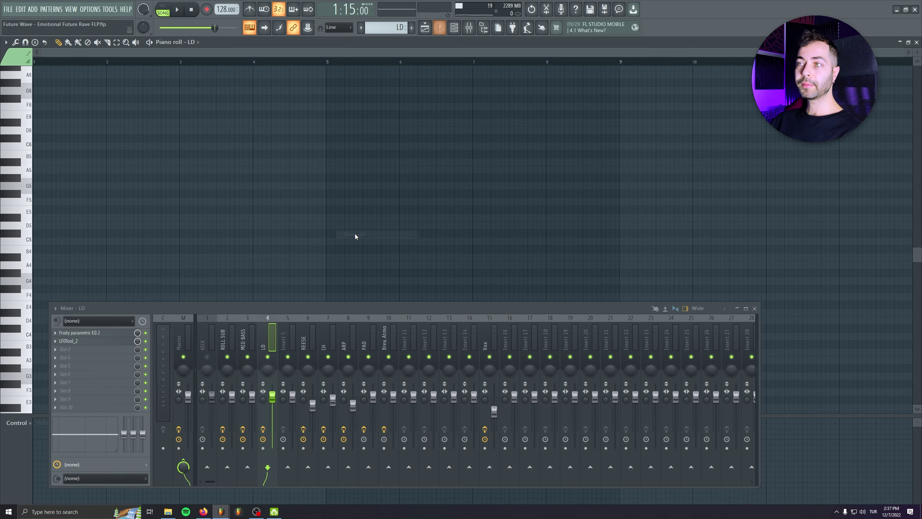
click(755, 309)
click(38, 283)
scroll(40, 283, up, 4)
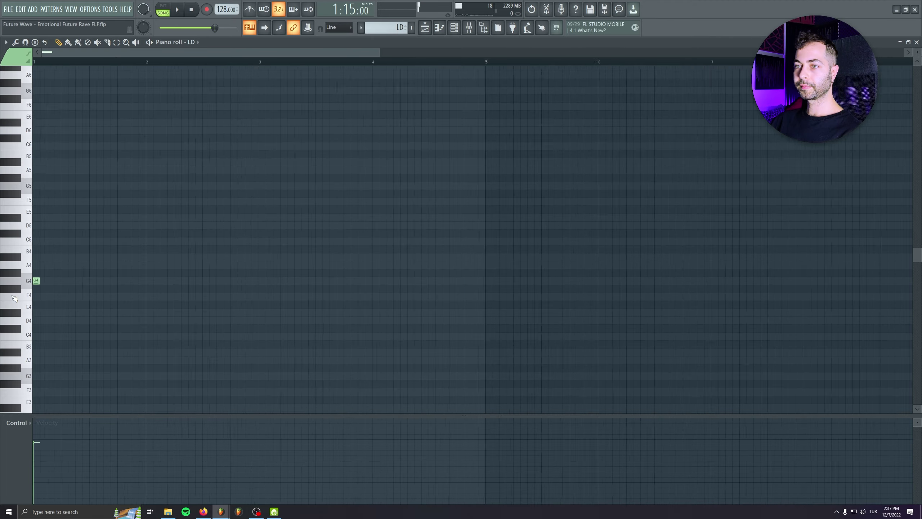
Add short G4 notes at steps 2, 4 and 6 of bar 1 while checking the rhythm in playback.
key(space)
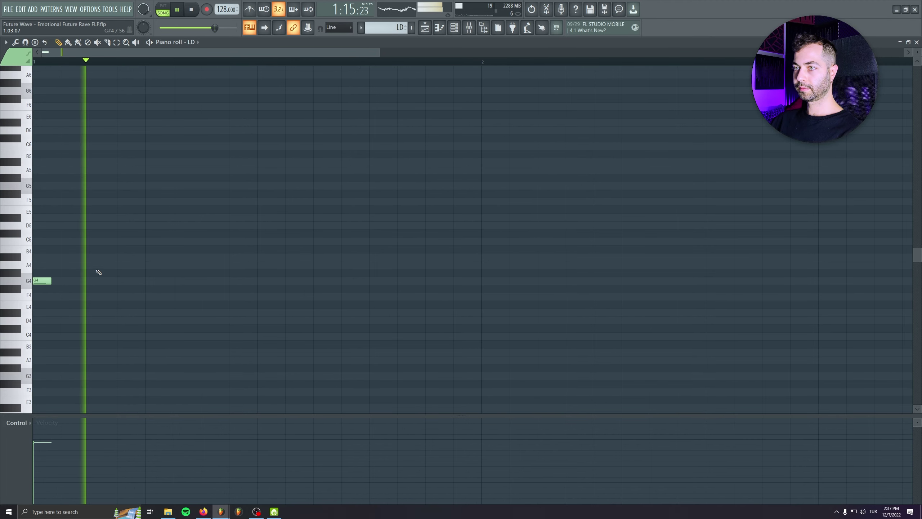
click(90, 281)
drag(91, 280, 63, 280)
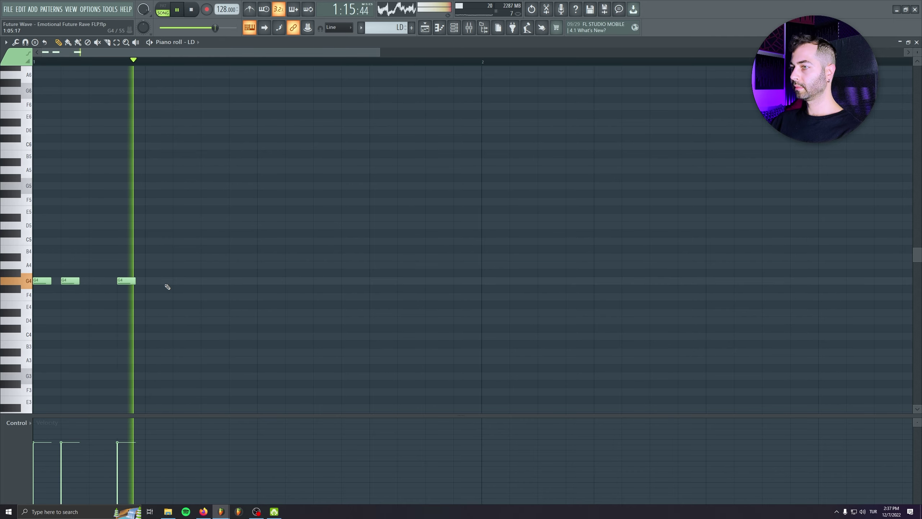
click(194, 281)
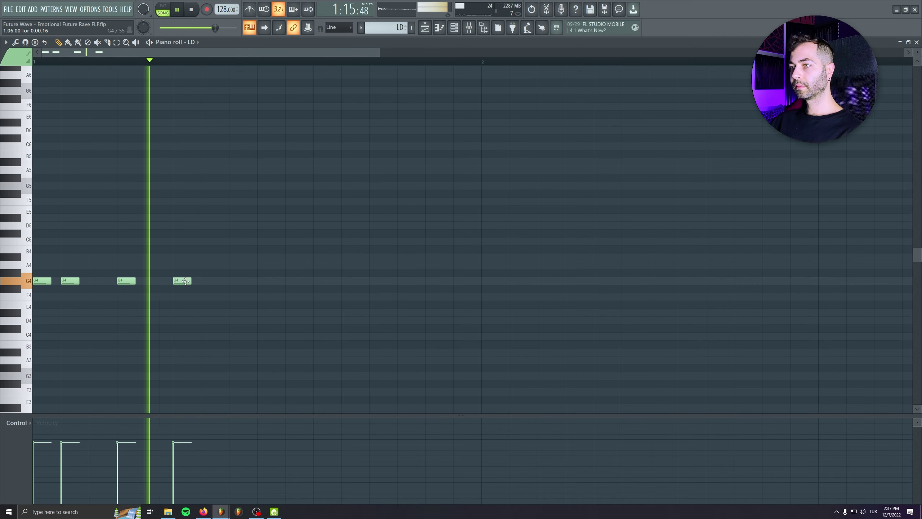
key(space)
Continue the bar 1 rhythm with short G4 notes at steps 8, 10, 12 and 15, checking it in playback.
click(262, 282)
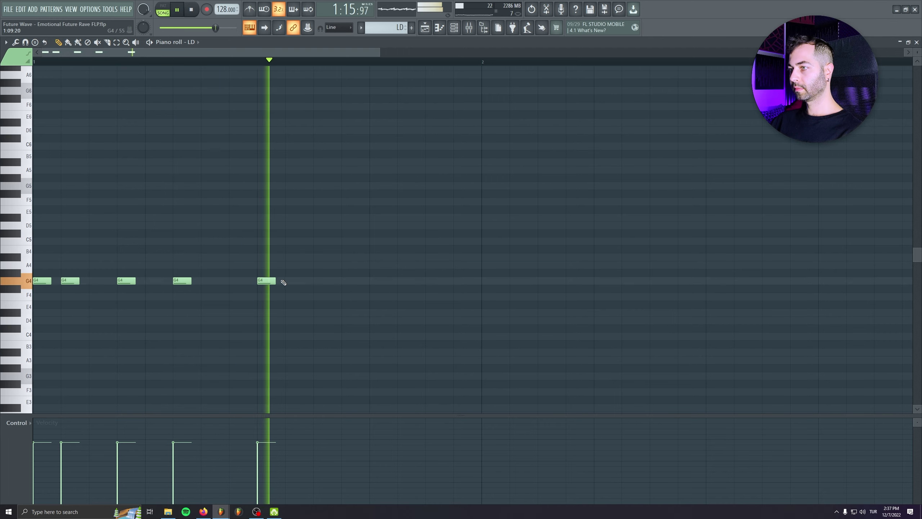
key(space)
key(space)
drag(267, 282, 238, 282)
click(288, 283)
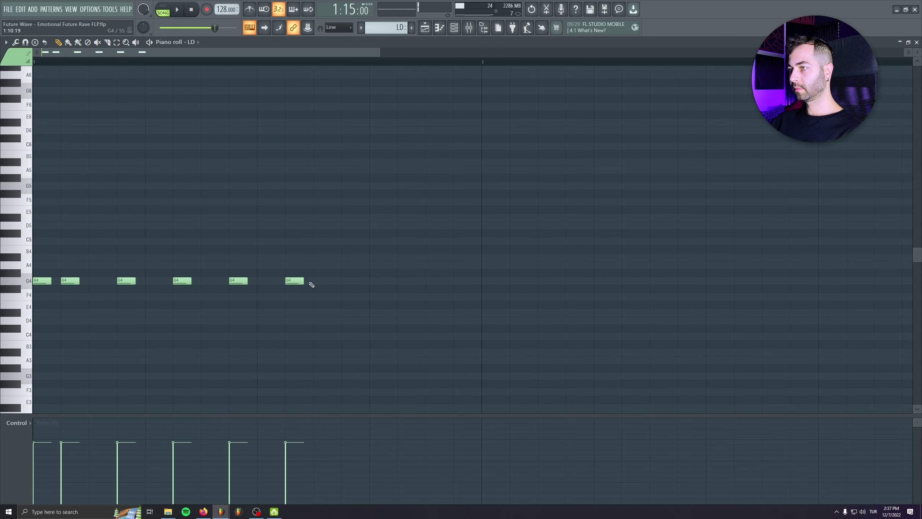
click(344, 283)
click(430, 282)
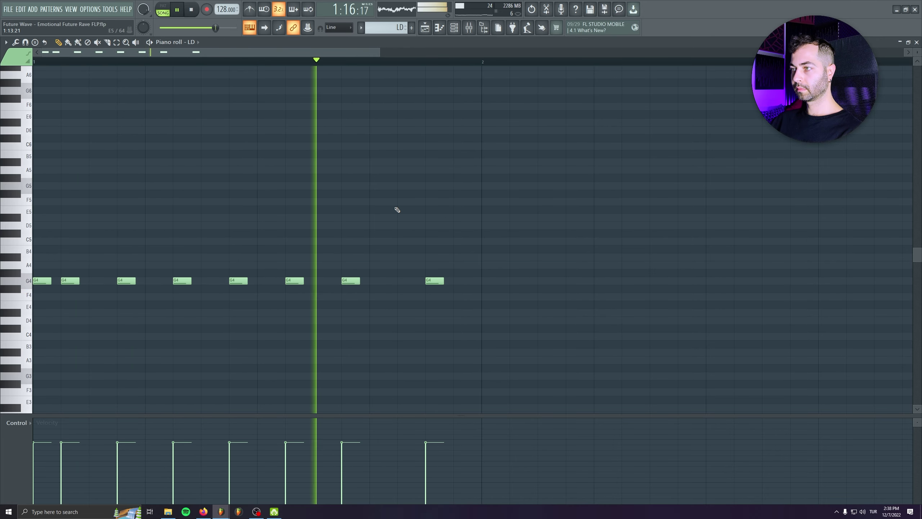
Delete the G4 note at step 12, move the bar's last note to step 14, and stop playback.
right_click(350, 280)
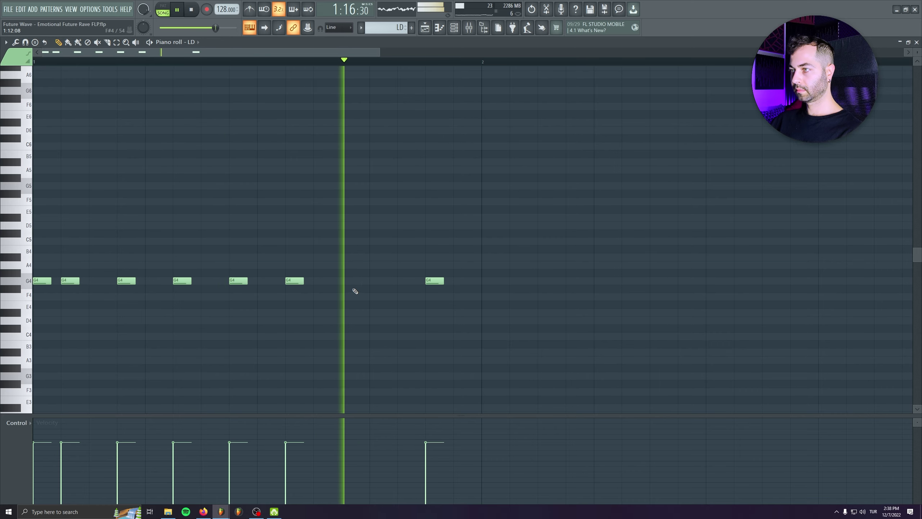
drag(435, 280, 415, 280)
click(546, 280)
right_click(547, 281)
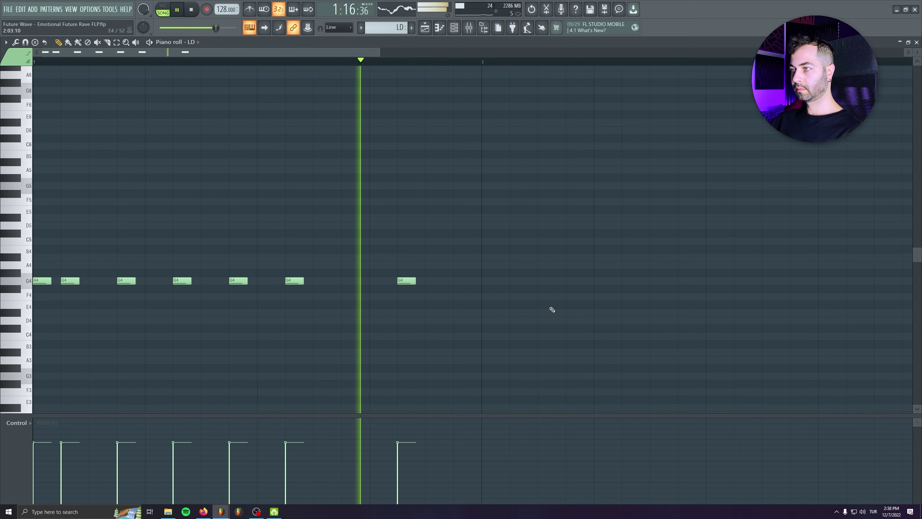
key(space)
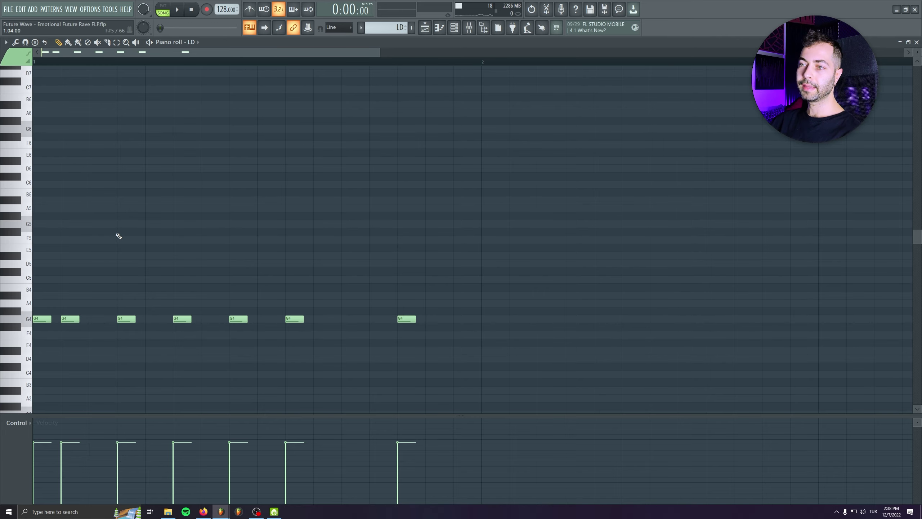
Replay the rhythm and move the last G4 note of bar 1 to step 15.
drag(82, 299, 374, 346)
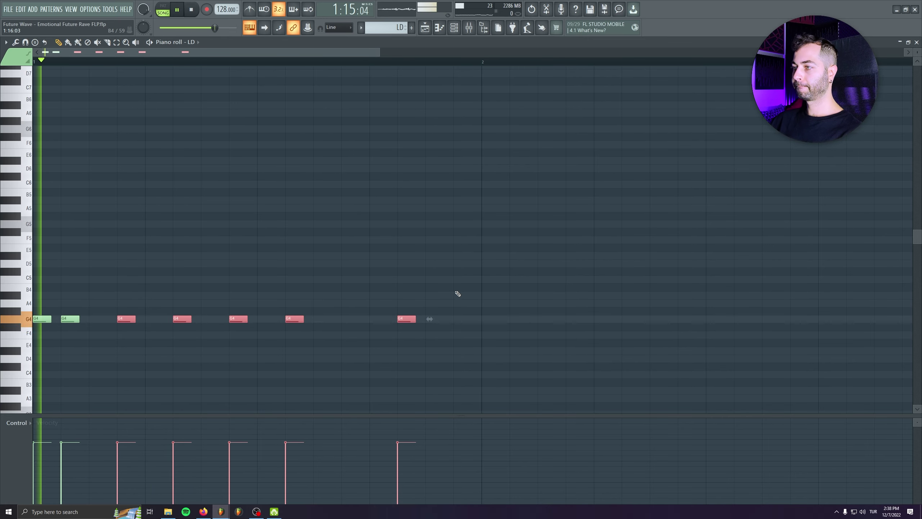
drag(454, 291, 472, 301)
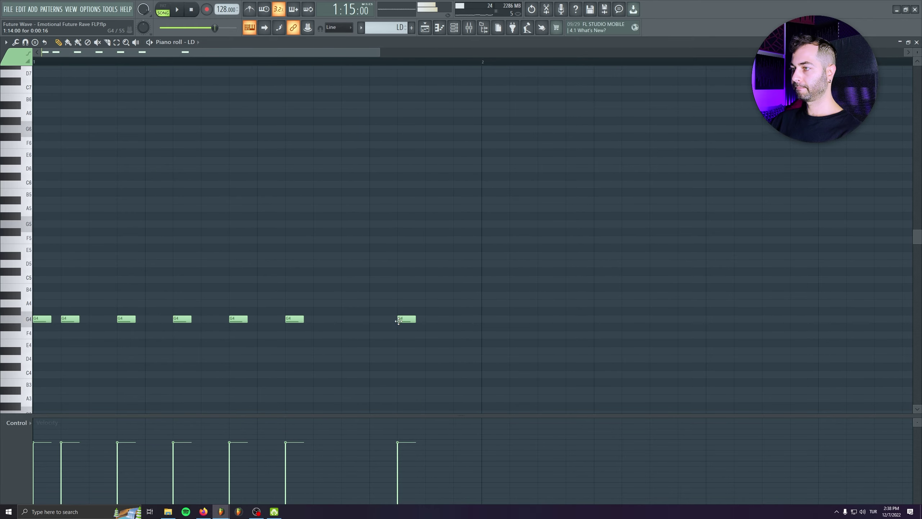
drag(404, 320, 434, 318)
click(520, 295)
right_click(522, 295)
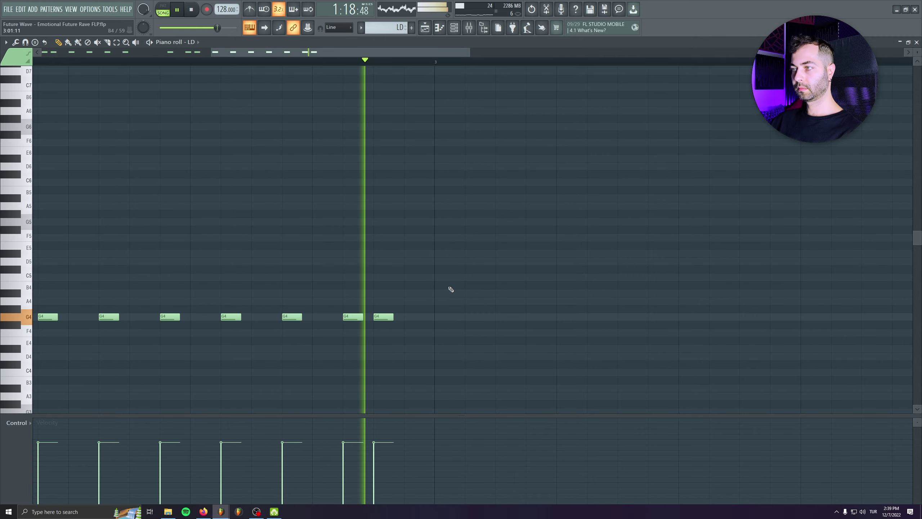
Raise the bar 1 notes at steps 4, 6 and 8 to A#5, A5 and F5, checking the melody in playback.
key(space)
scroll(91, 295, up, 3)
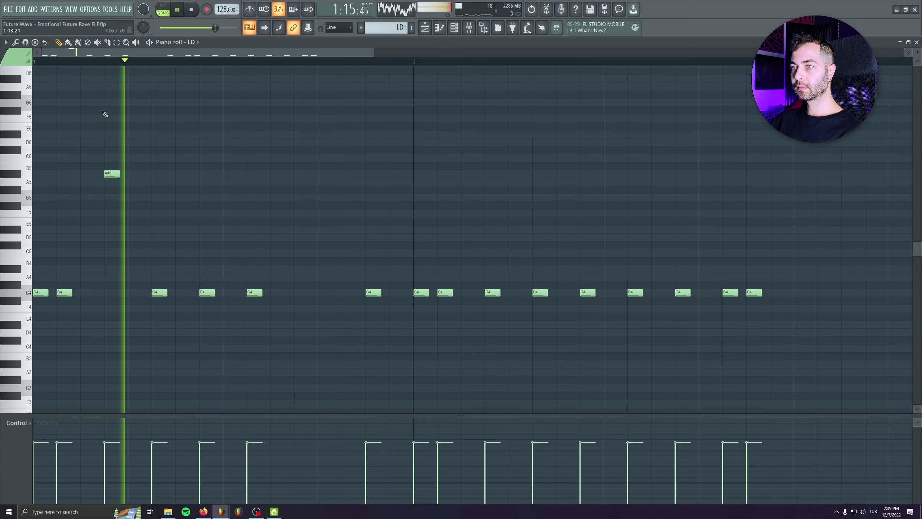
drag(160, 293, 160, 181)
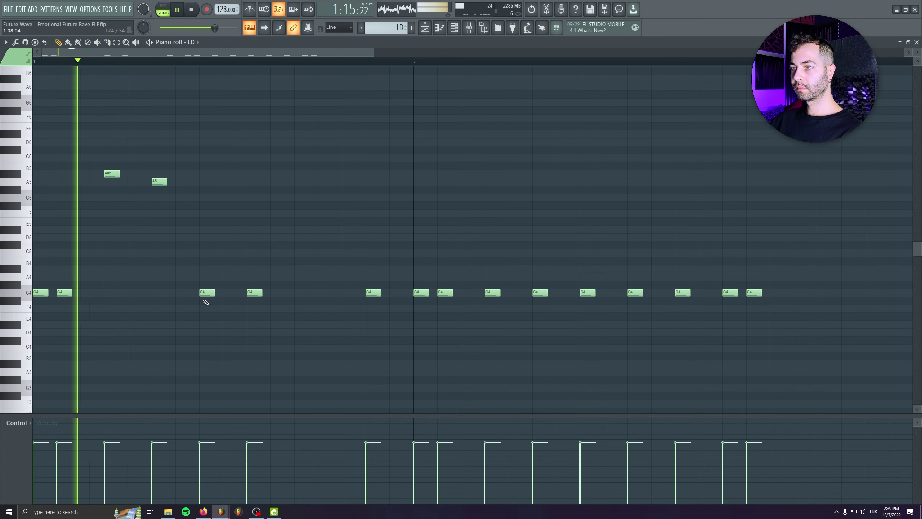
key(space)
drag(207, 293, 212, 220)
key(space)
key(space)
key(space)
key(space)
key(space)
Raise the bar 1 notes at steps 10 and 15 to G5 and A#5, replaying the phrase to check them.
drag(254, 293, 255, 203)
key(space)
key(space)
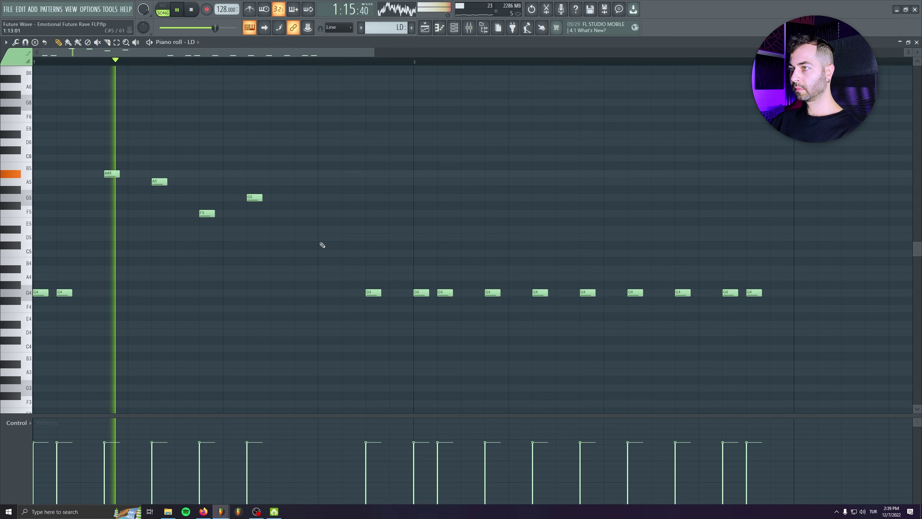
drag(373, 293, 376, 175)
key(space)
key(space)
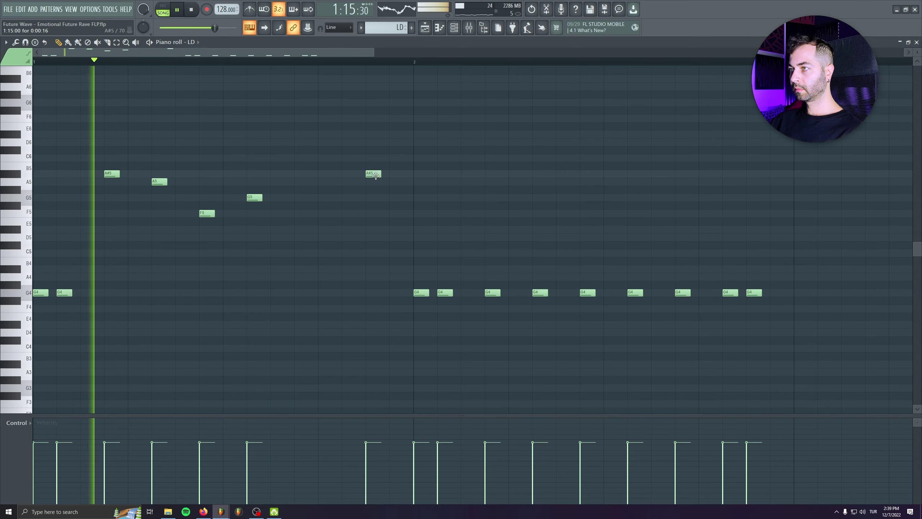
key(space)
key(space)
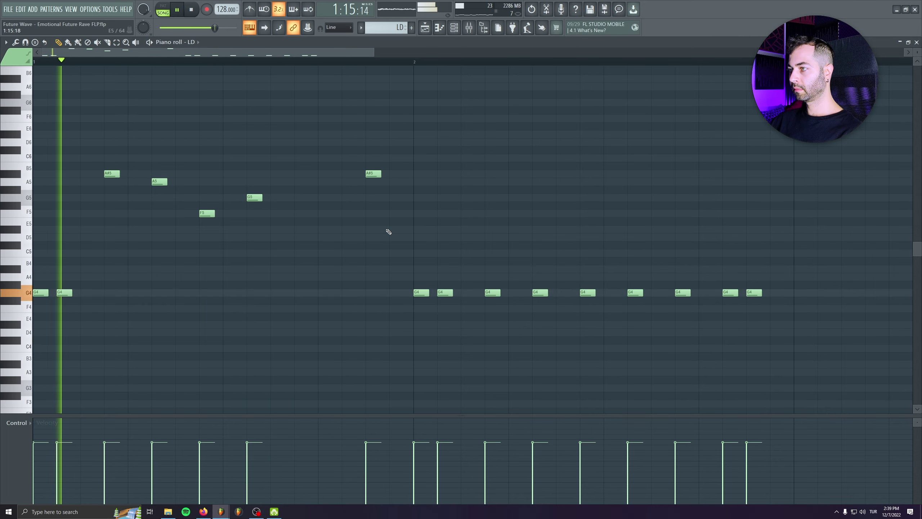
Raise the bar 2 notes at steps 4, 6, 8 and 10 to A#5, A5, F5 and G5, checking them in playback.
drag(493, 293, 494, 173)
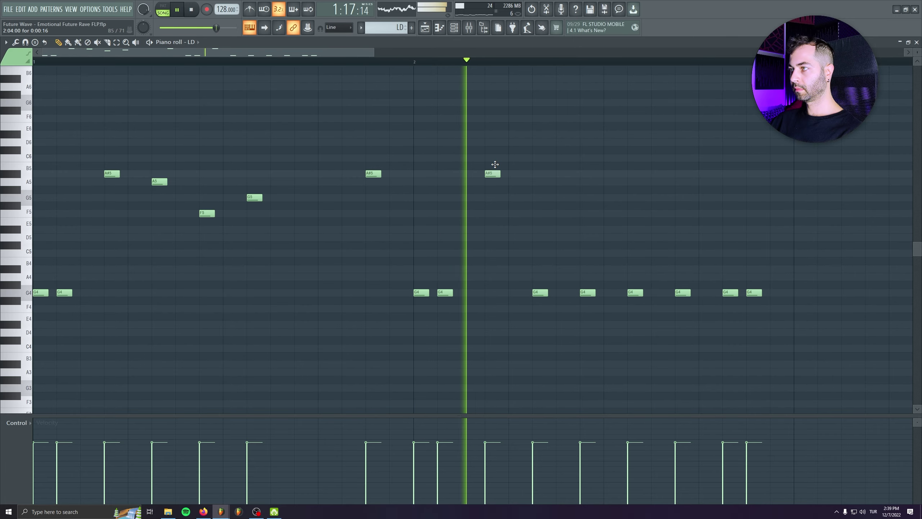
key(space)
key(space)
drag(542, 199, 542, 176)
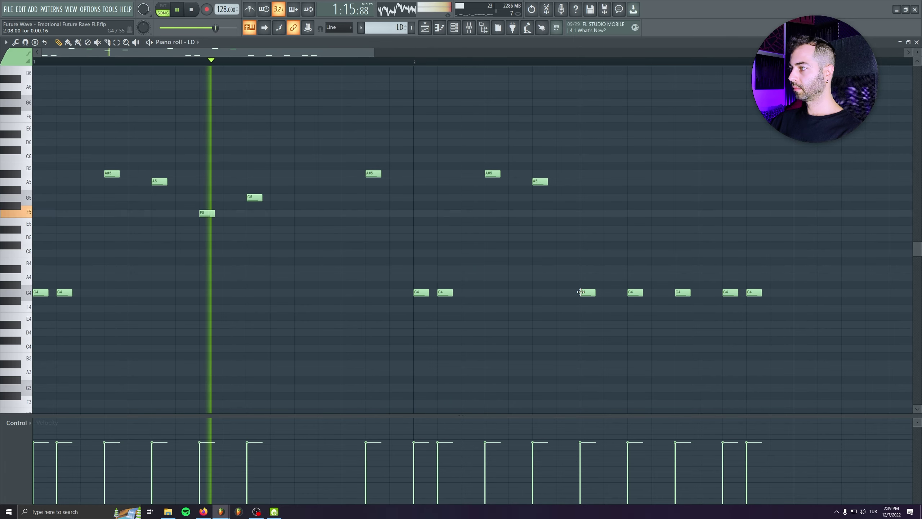
drag(588, 293, 379, 267)
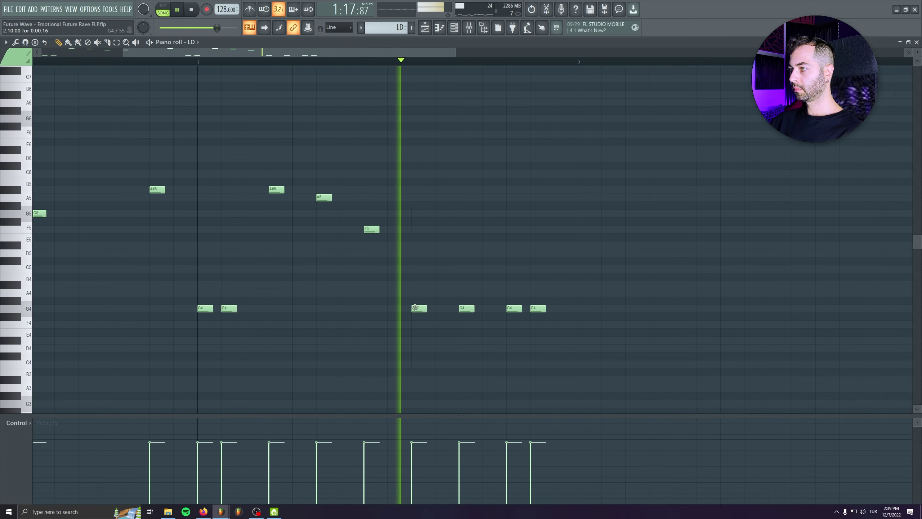
key(space)
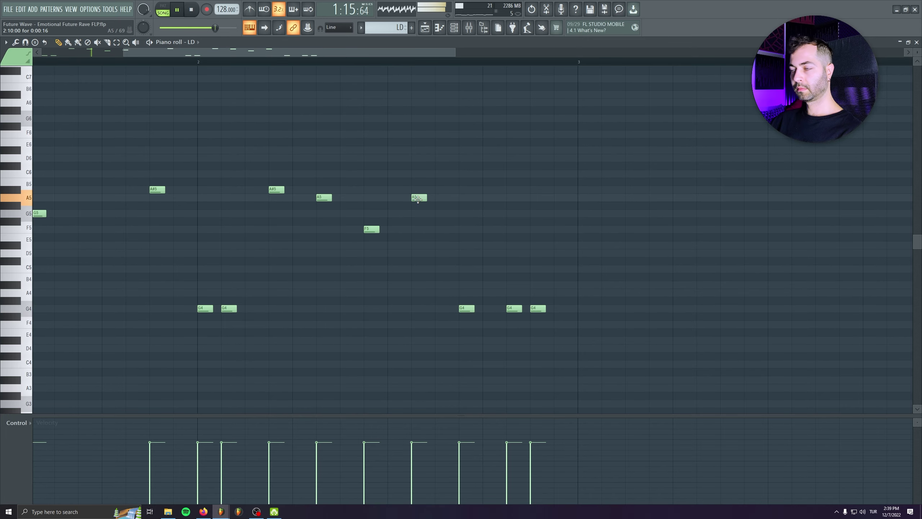
key(space)
scroll(400, 262, down, 3)
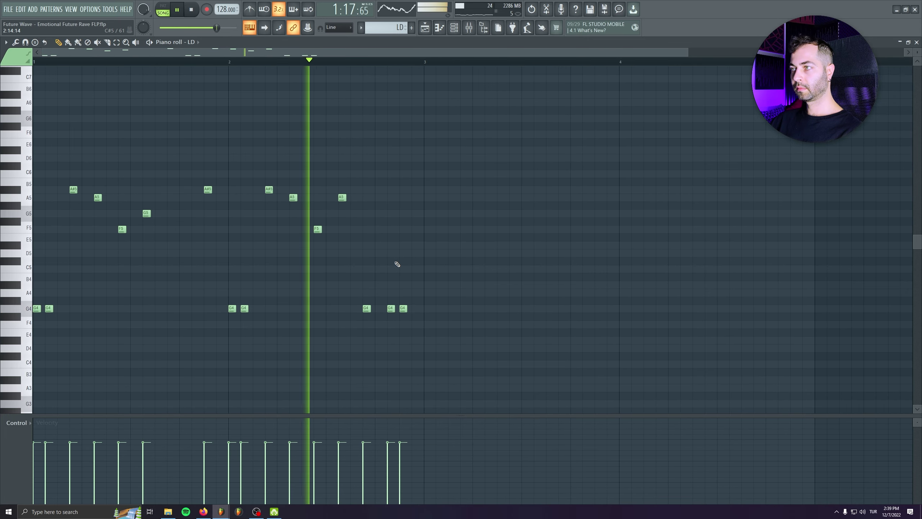
key(space)
scroll(329, 203, up, 2)
key(space)
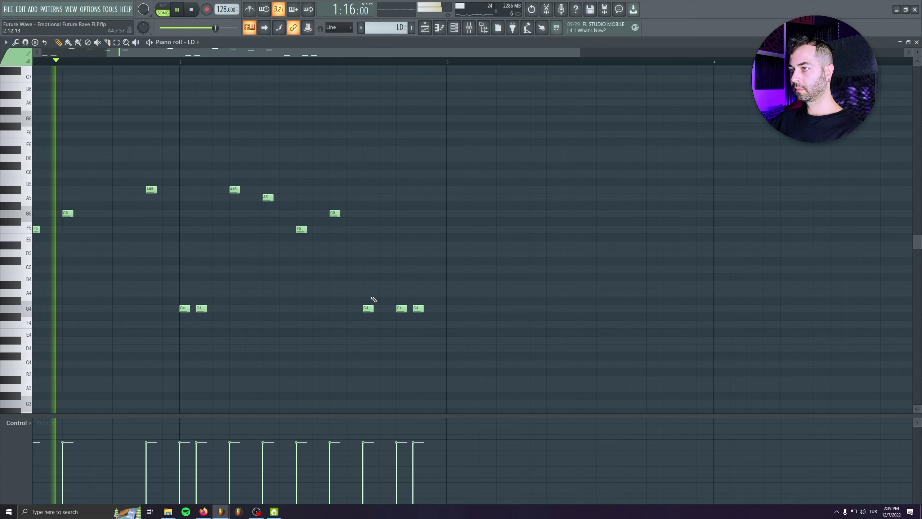
Raise bar 2's last three notes, at steps 12, 14 and 15, to A#5, A#5 and A5.
drag(368, 308, 368, 190)
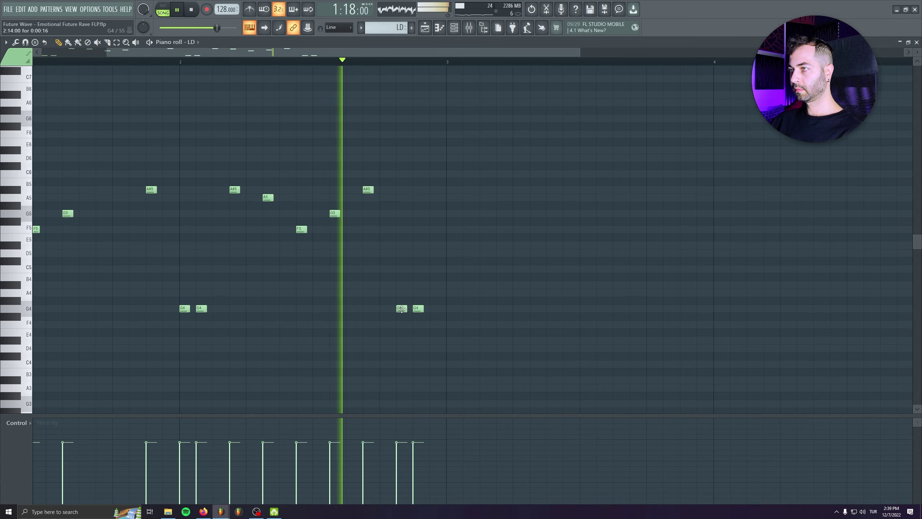
key(space)
drag(402, 308, 405, 193)
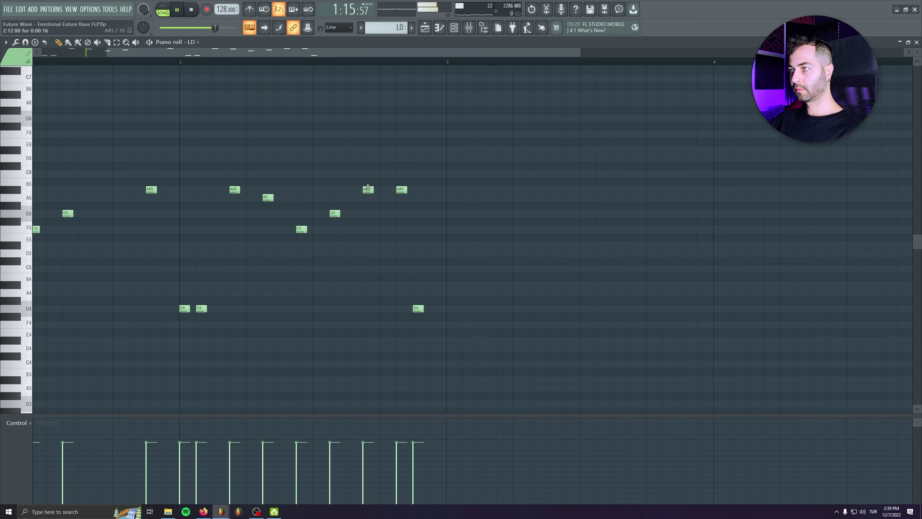
drag(418, 308, 418, 196)
click(504, 244)
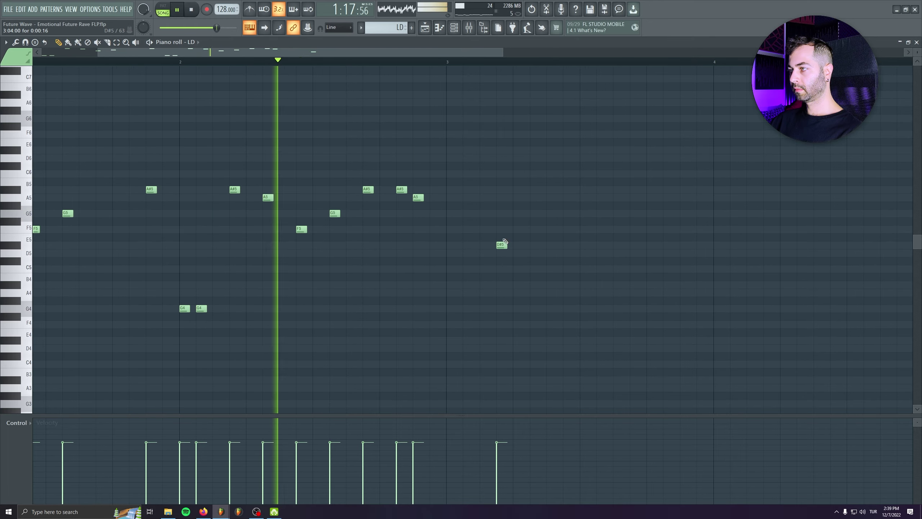
right_click(503, 245)
Show the mixer alongside the notes, and in bar 1 move the G5 to step 11 and the last A#5 to step 14.
key(space)
key(F7)
key(space)
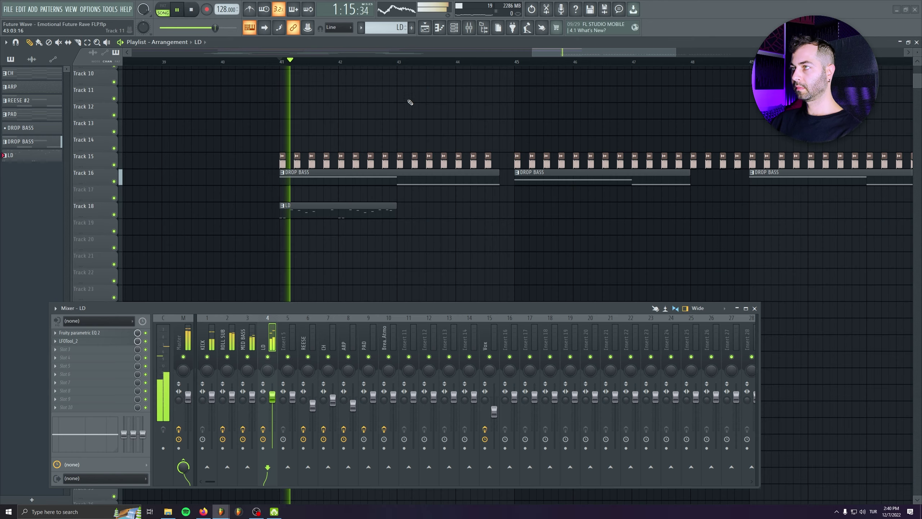
key(F6)
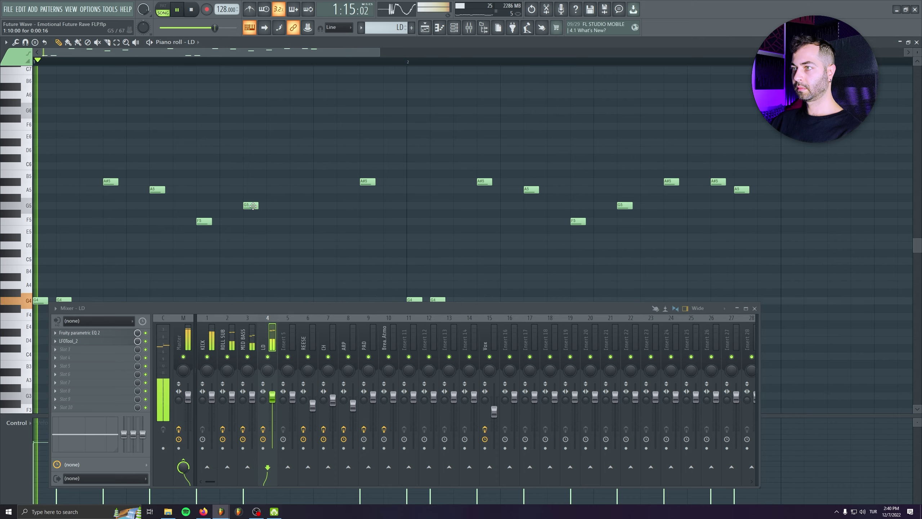
drag(251, 205, 274, 206)
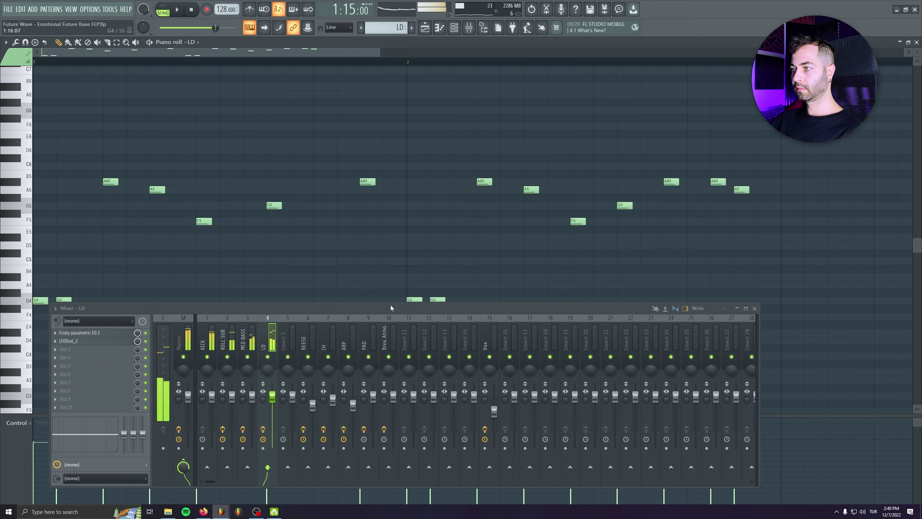
drag(390, 306, 391, 344)
drag(370, 181, 348, 181)
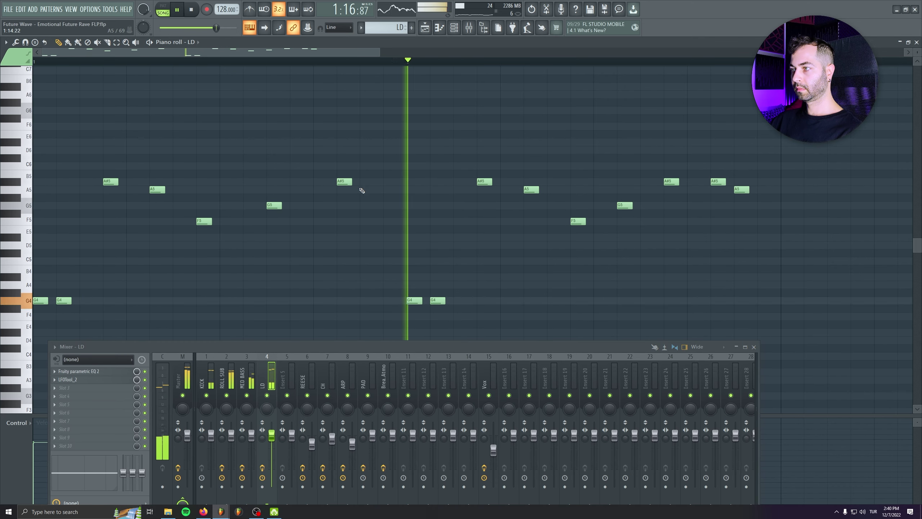
In bar 2, move the G5 to step 11 and the last A5 to step 16, and delete the A#5 at step 12.
drag(513, 286, 300, 254)
scroll(410, 225, down, 3)
mouse_move(421, 173)
mouse_down()
mouse_move(433, 175)
mouse_move(413, 157)
mouse_up()
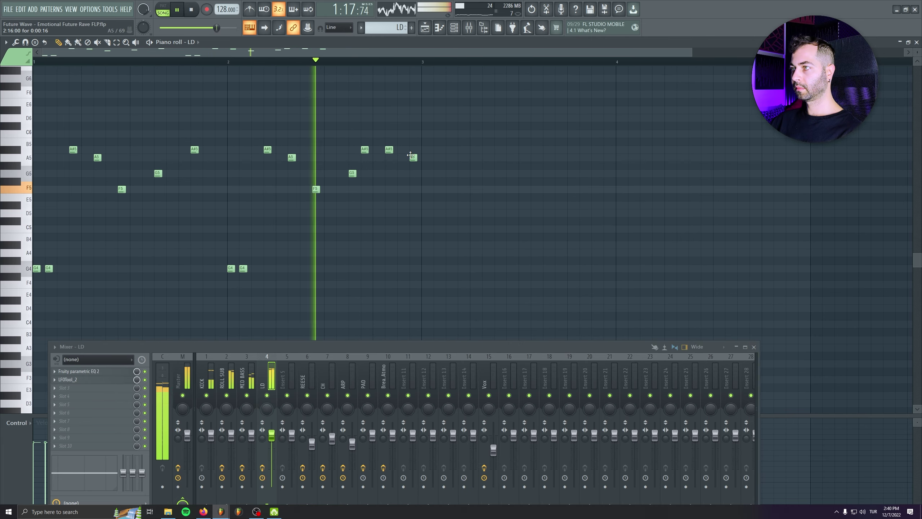
right_click(366, 149)
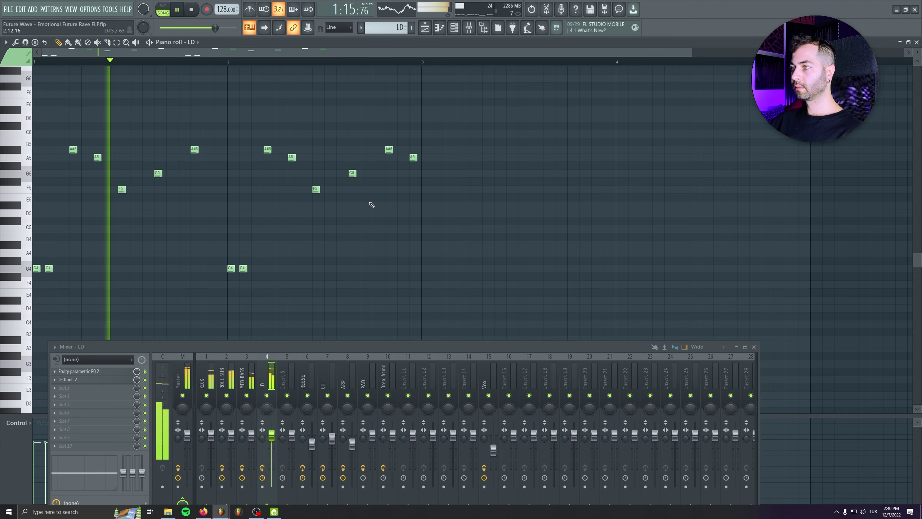
Duplicate the two-bar lead phrase into bars 3 and 4, aligned to the start of bar 3.
key(ctrl+a)
key(ctrl+b)
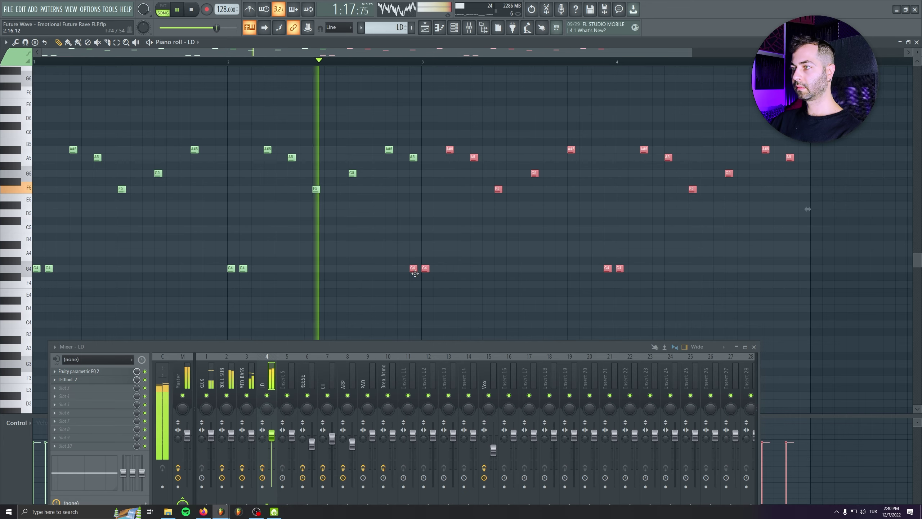
key(ctrl+d)
Raise the G5 at step 11 of bar 4 to C6 and replay the four-bar phrase.
drag(529, 287, 221, 222)
scroll(376, 256, up, 3)
key(space)
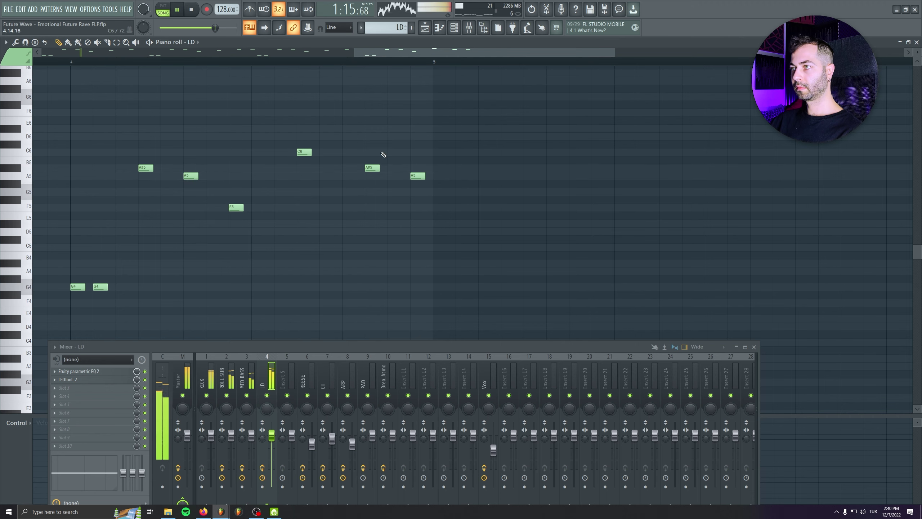
scroll(430, 214, down, 4)
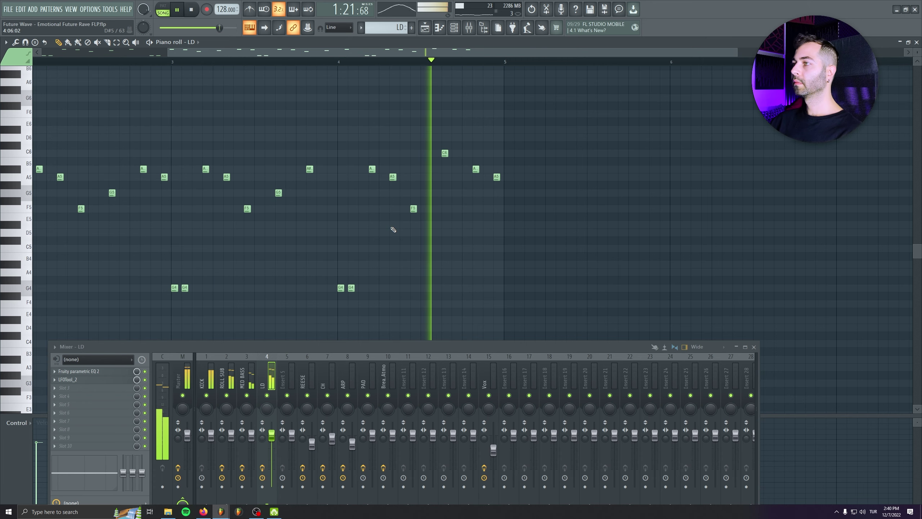
Move the last two notes of bar 4 one step earlier, A#5 to step 13 and A5 to step 15, while replaying the ending.
key(space)
click(435, 62)
scroll(496, 229, up, 3)
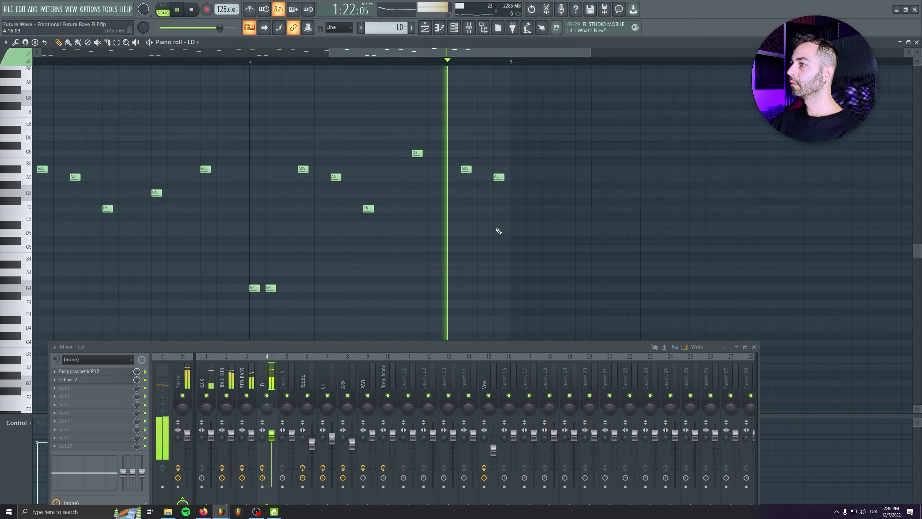
click(379, 62)
right_click(501, 177)
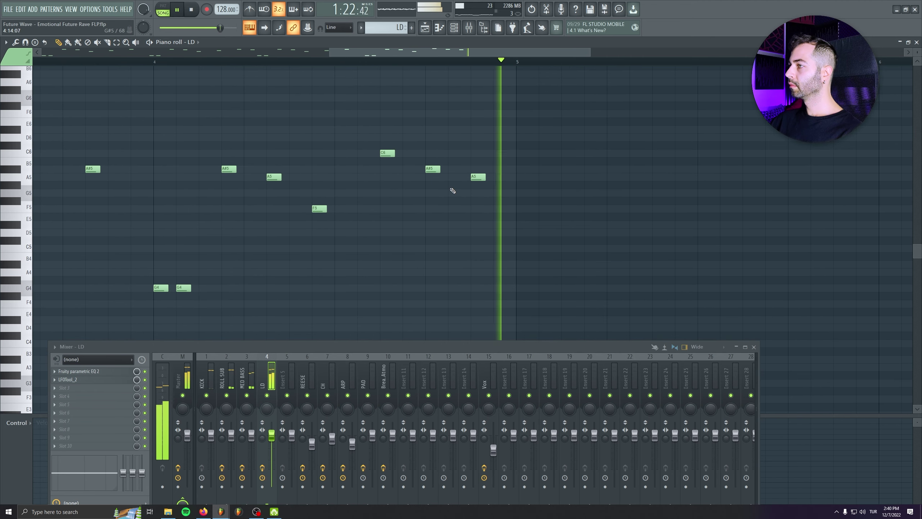
Copy the whole four-bar lead melody into bars 5 to 8.
key(space)
scroll(453, 192, down, 3)
key(ctrl+a)
drag(36, 288, 476, 270)
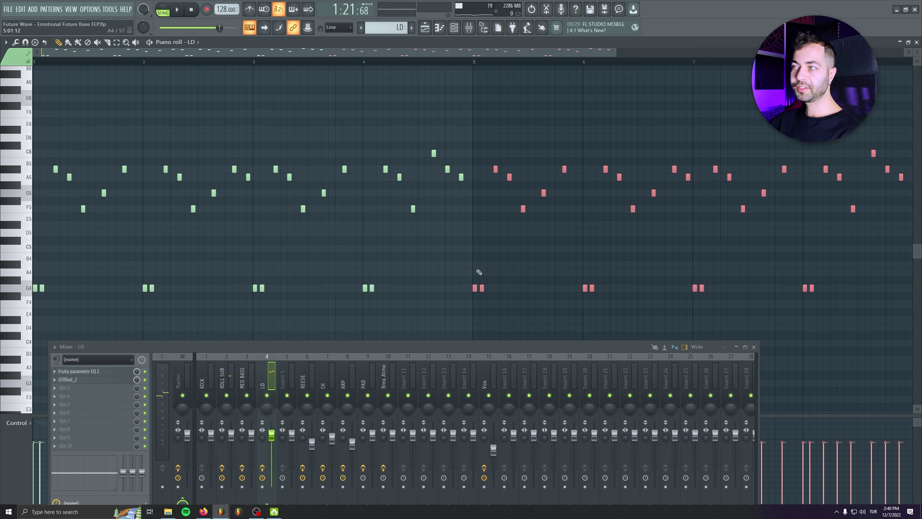
scroll(417, 267, down, 3)
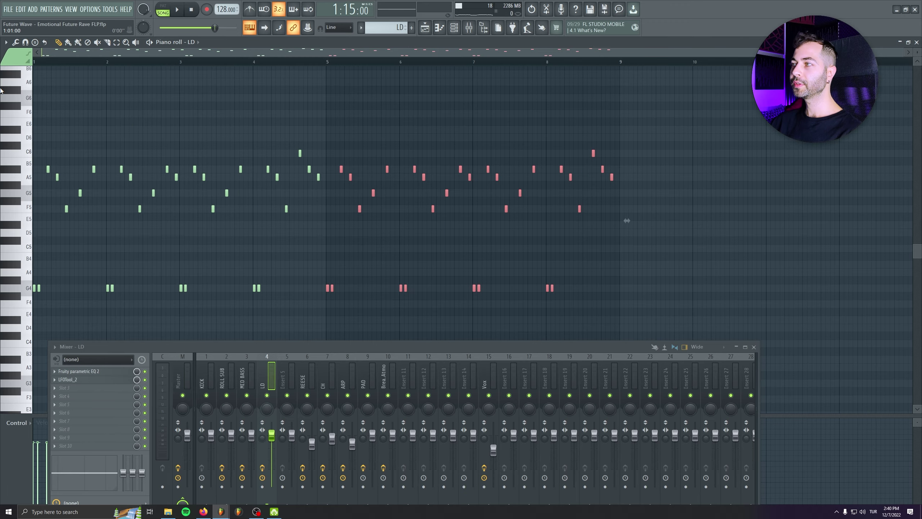
Play the drop in the playlist, copy the LD clip to bar 49 on Track 18, and save the project.
key(space)
key(F5)
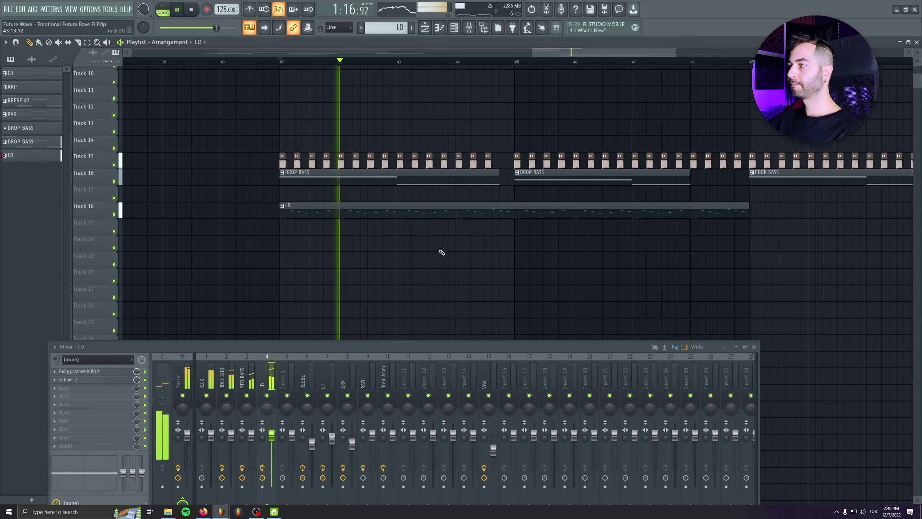
scroll(428, 233, down, 3)
drag(391, 216, 569, 210)
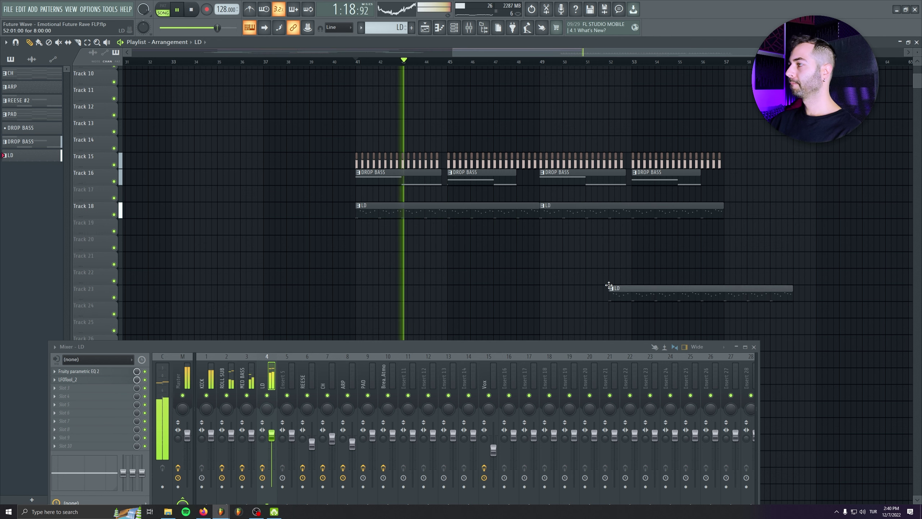
key(ctrl+s)
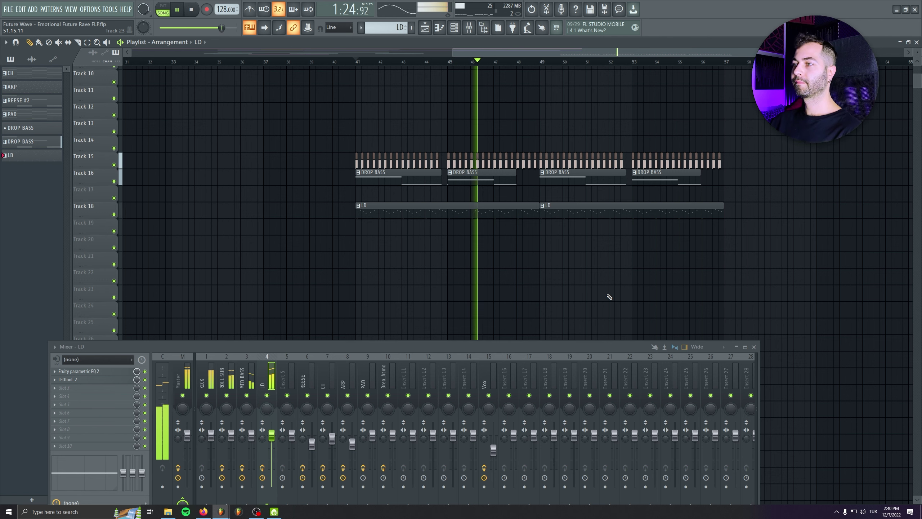
Save the project again and remove the last kick clips before bars 49 and 57 on Track 15.
click(609, 297)
right_click(609, 298)
key(ctrl+s)
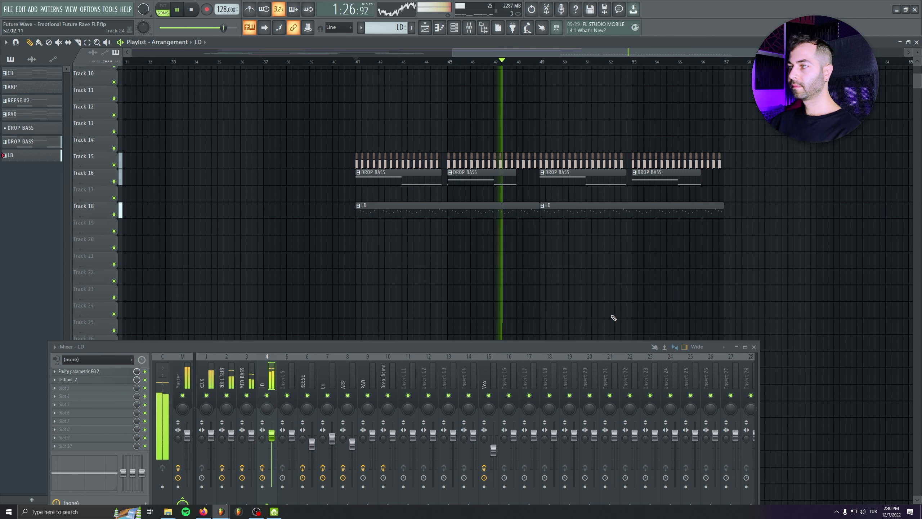
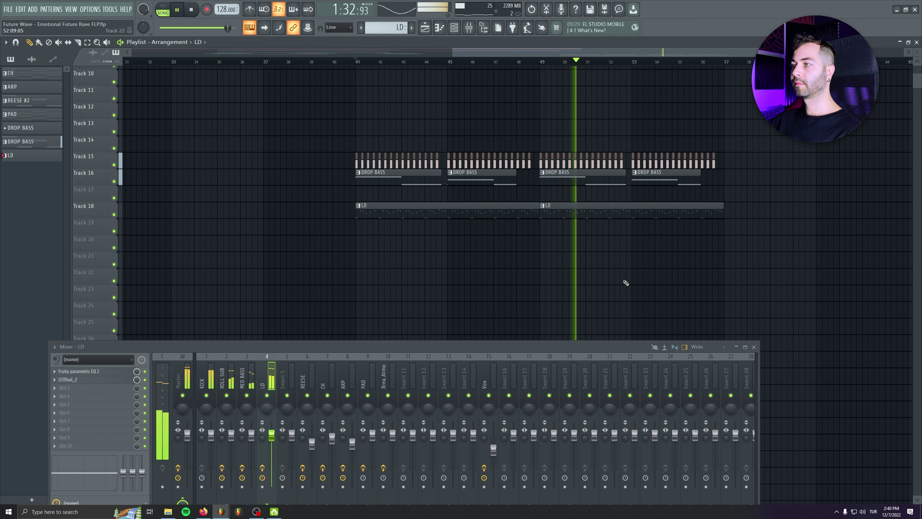
Set the LD mixer track's volume to about 97% during playback, and stop the song.
scroll(763, 280, up, 2)
drag(638, 259, 504, 298)
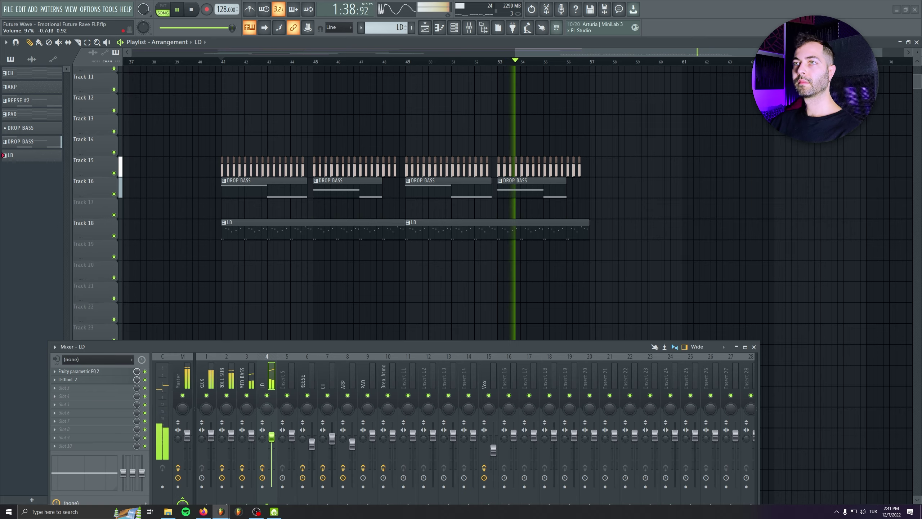
drag(272, 437, 271, 438)
key(space)
Open the LD clip's notes and then the DROP BASS clip's notes to examine both parts.
double_click(244, 237)
drag(247, 239, 286, 221)
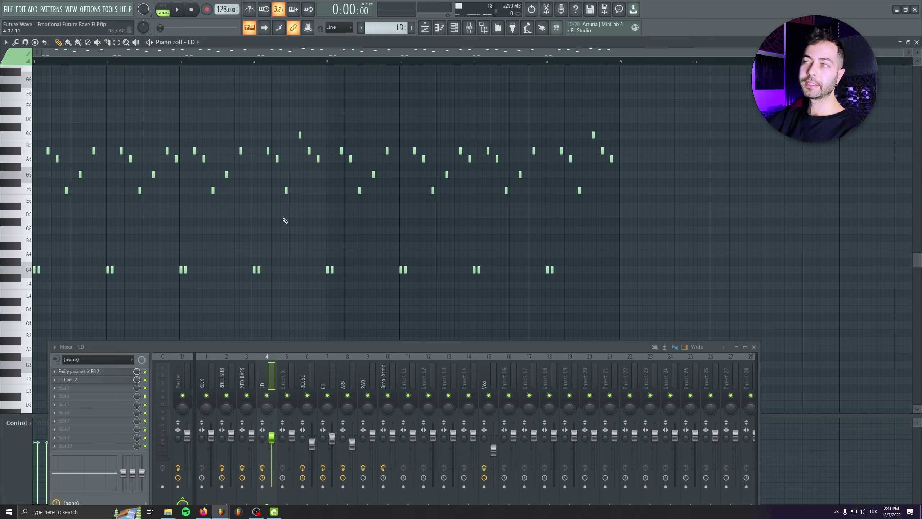
key(Escape)
key(Escape)
double_click(483, 201)
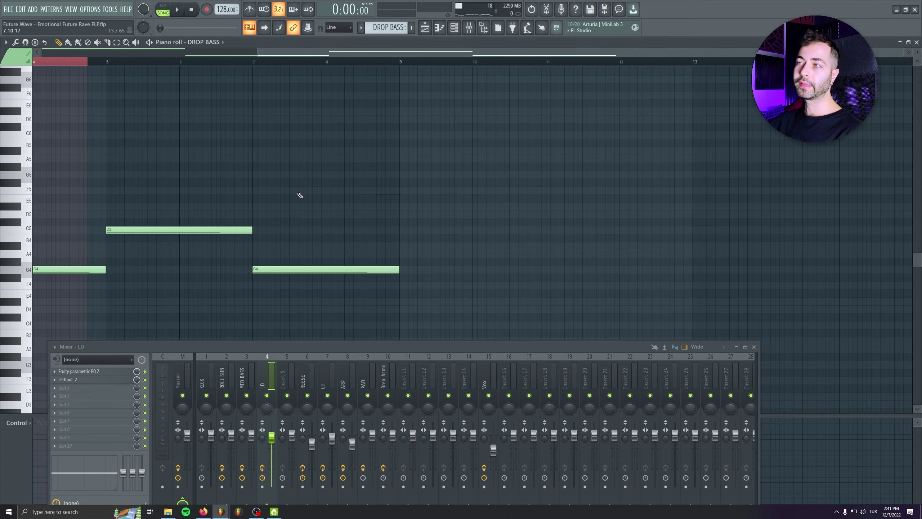
Return to the playlist and load Fruity Blood Overdrive into the first effect slot of the LD mixer track, with the drop playing.
key(Escape)
key(Escape)
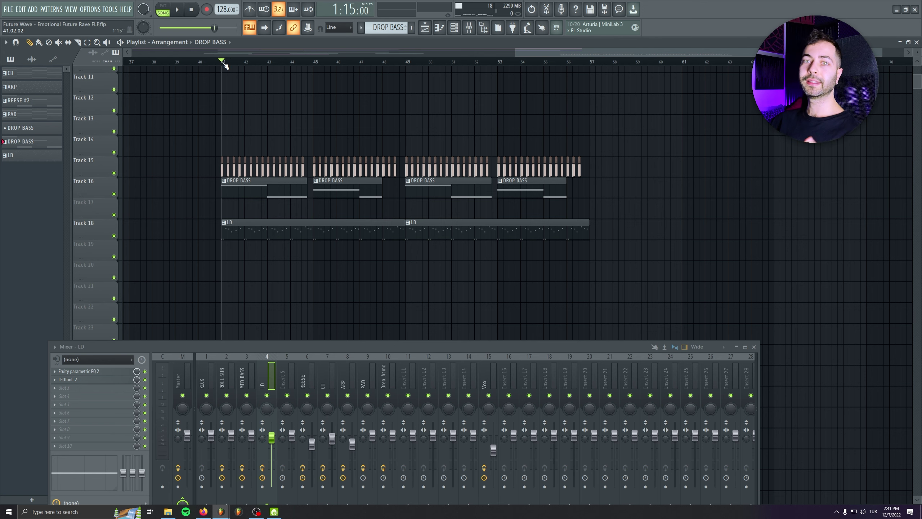
scroll(650, 278, down, 1)
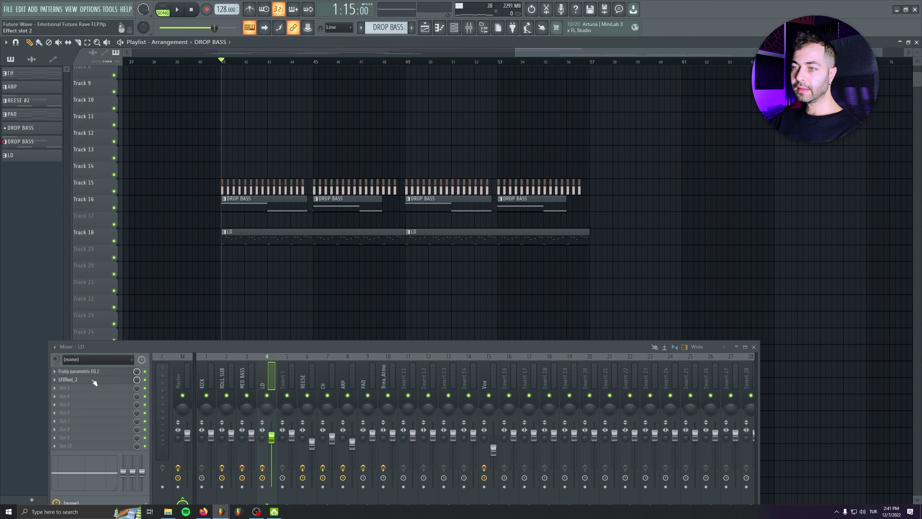
click(91, 372)
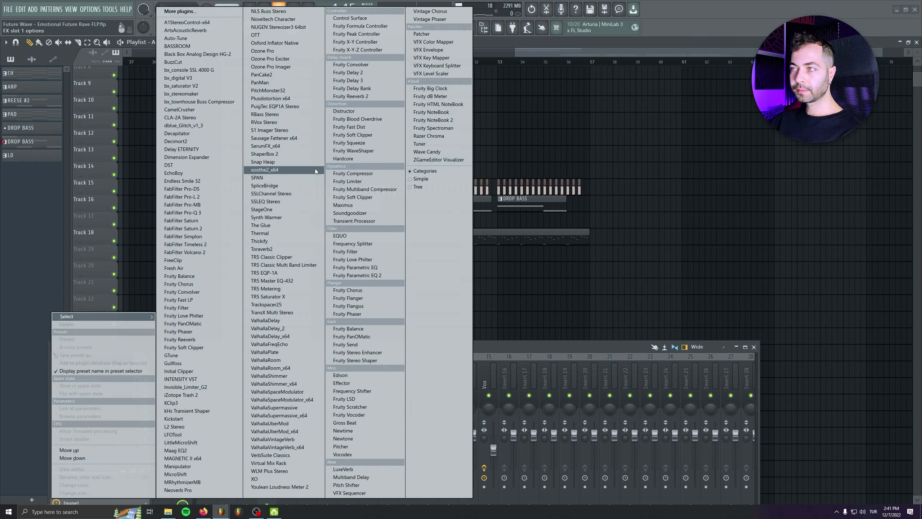
click(362, 120)
click(178, 10)
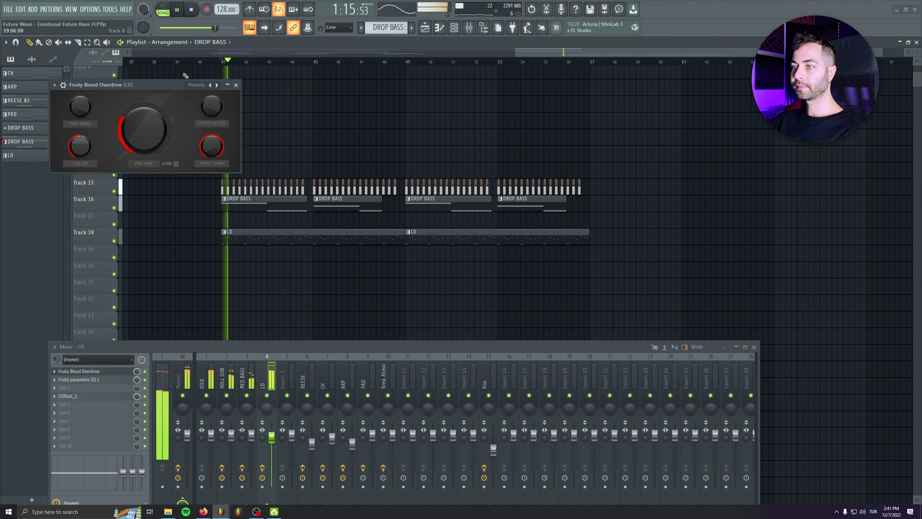
Adjust the overdrive's post gain and pre-amp and lower the LD mixer track's volume to about 89%.
drag(212, 147, 212, 141)
drag(153, 132, 153, 138)
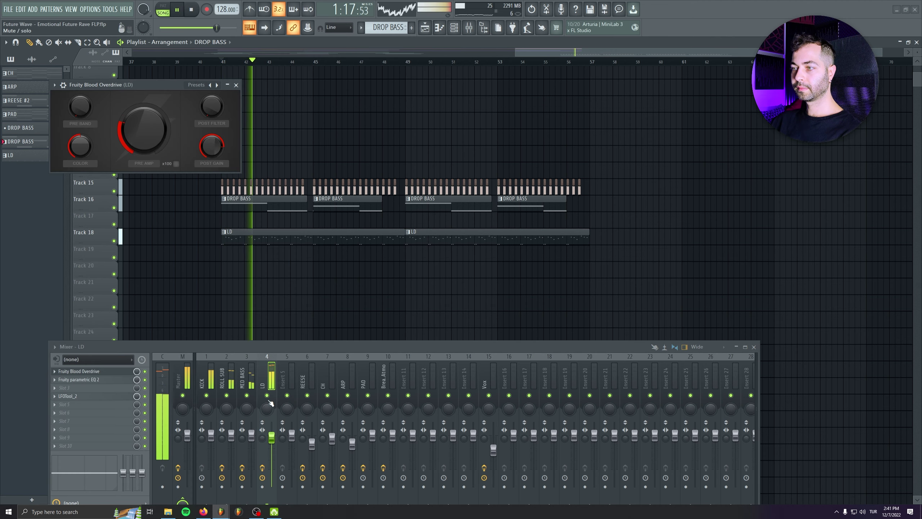
drag(271, 438, 272, 441)
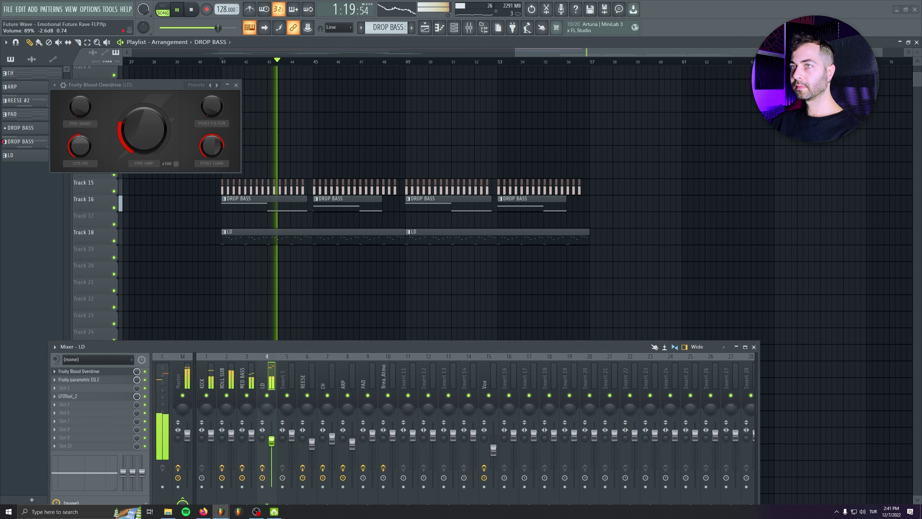
key(space)
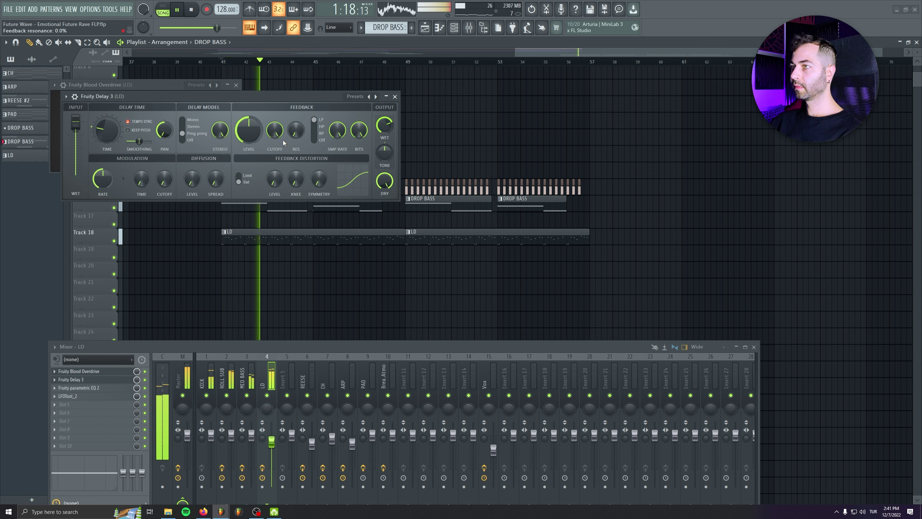
Copy Fruity Reeverb 2 from the Vox mixer track to the LD track and adjust its high damping and wet level.
right_click(76, 408)
drag(75, 346, 420, 375)
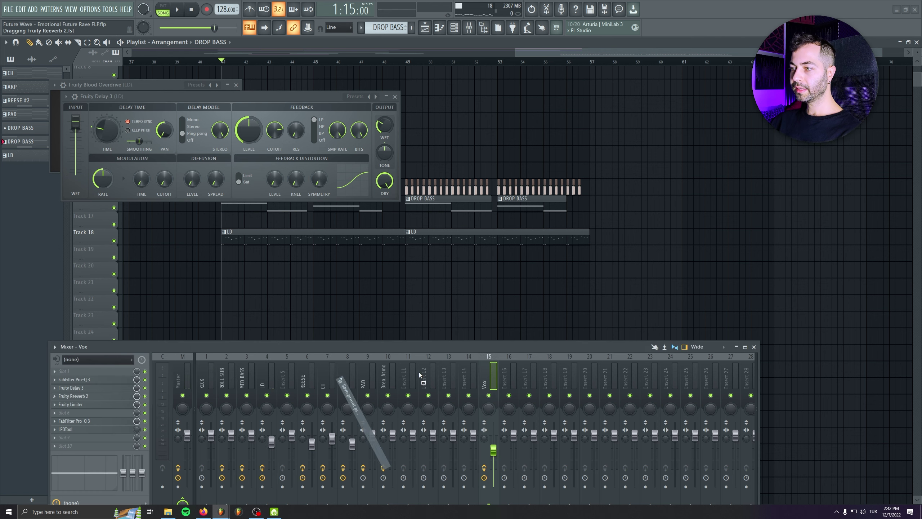
drag(268, 377, 268, 378)
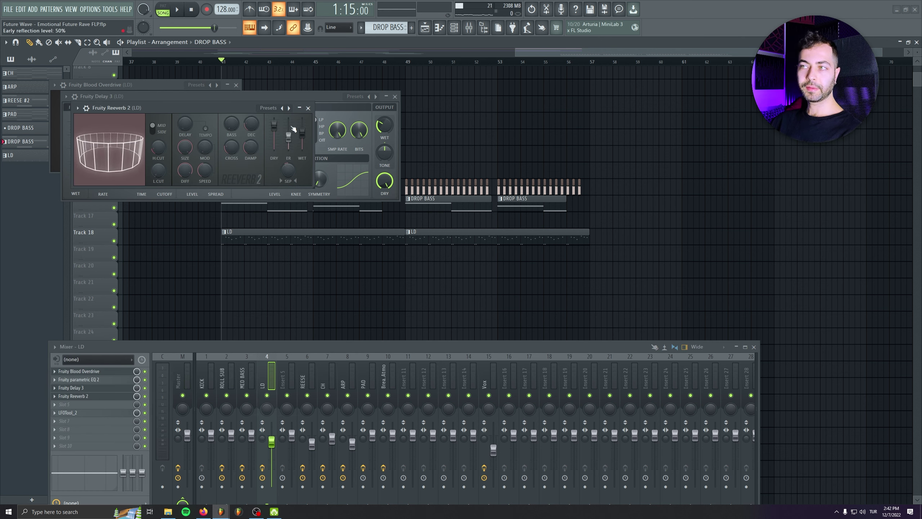
drag(228, 107, 256, 149)
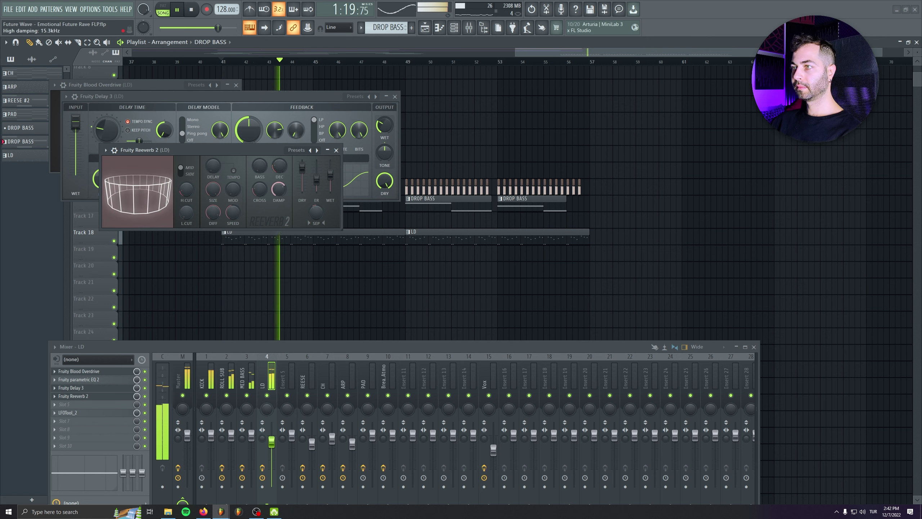
drag(278, 189, 279, 198)
drag(330, 178, 330, 176)
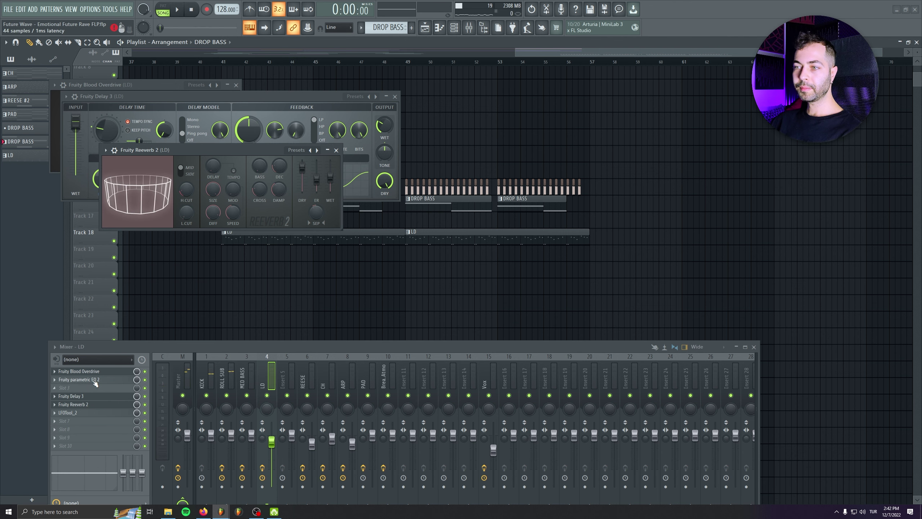
Add a Fruity peak controller to the LD track's first slot and link the delay and reverb mix levels to its peak output.
right_click(101, 375)
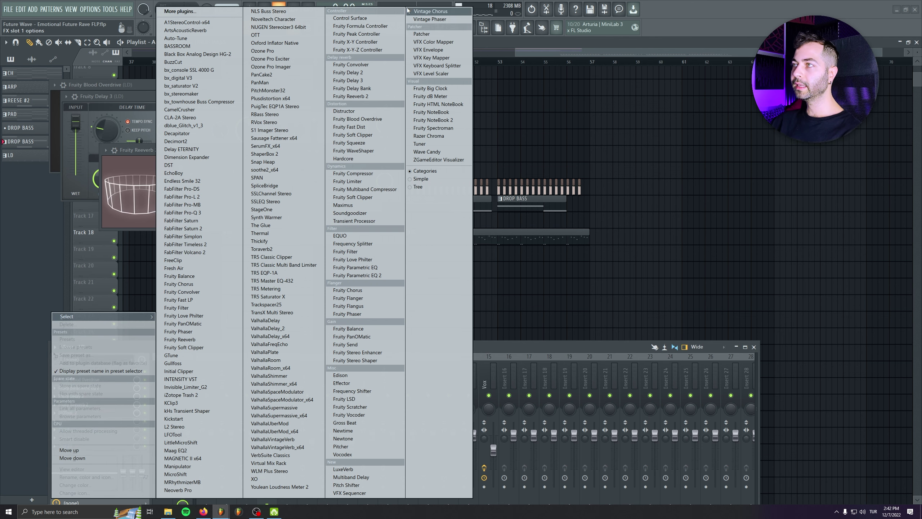
click(357, 34)
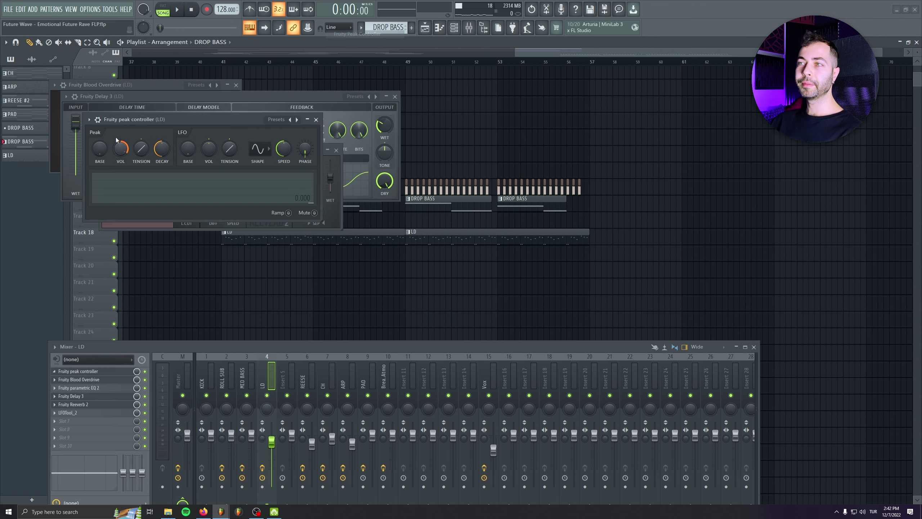
right_click(139, 399)
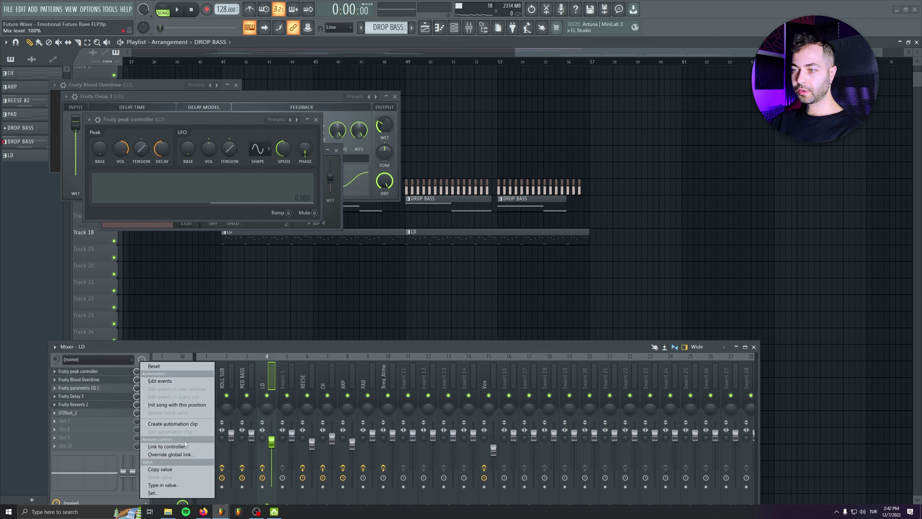
click(185, 445)
click(429, 243)
click(437, 282)
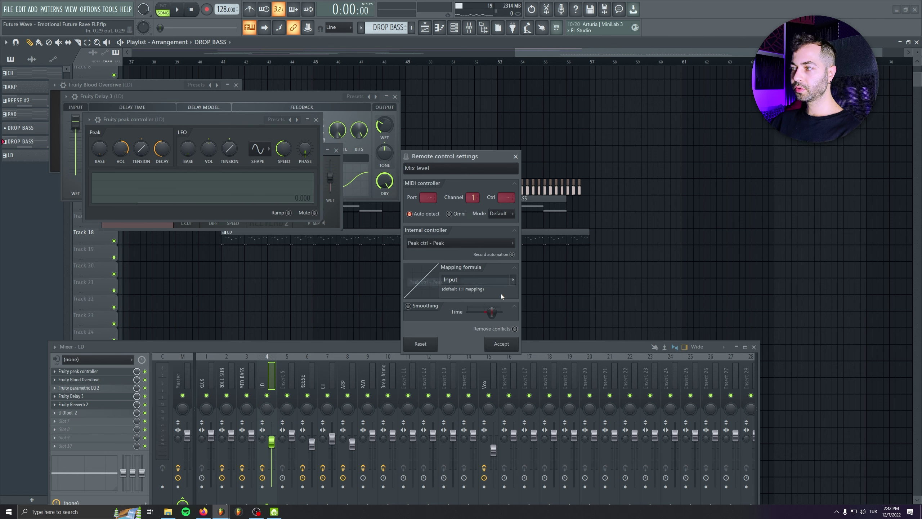
click(511, 280)
click(525, 304)
click(503, 343)
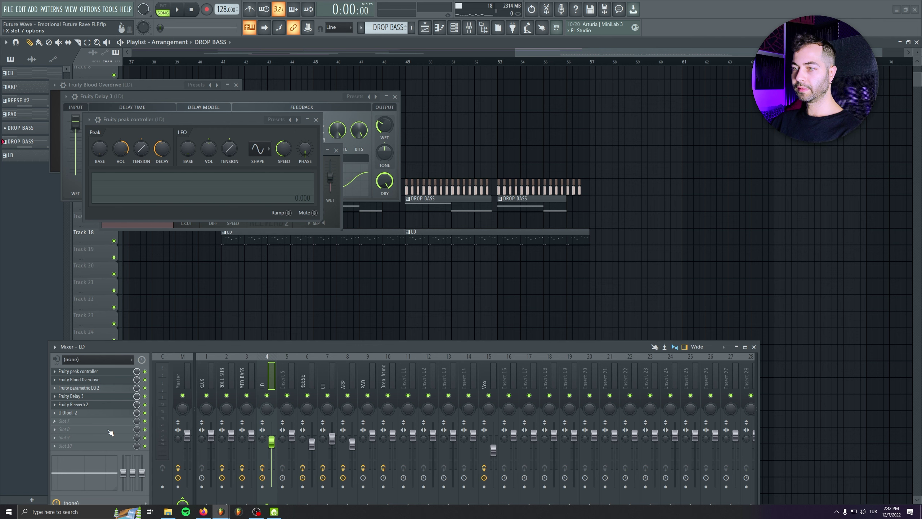
right_click(137, 406)
click(307, 62)
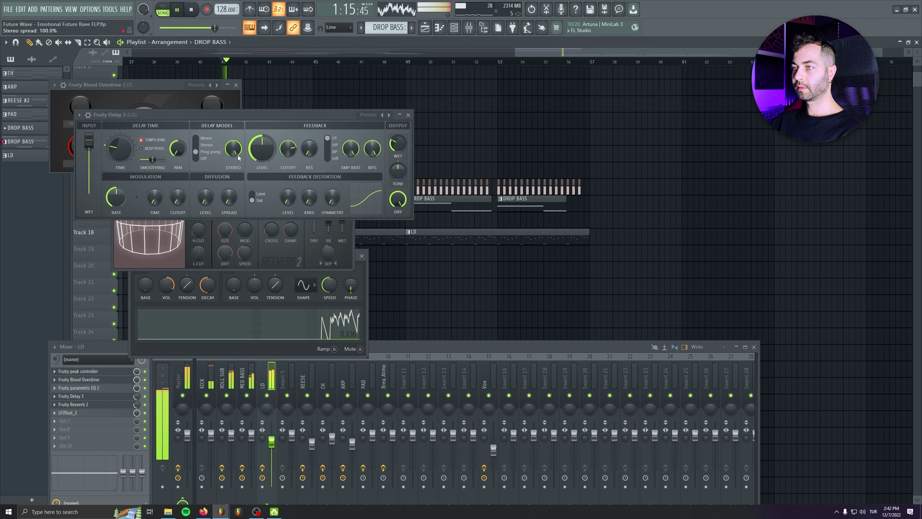
Spread out the delay, reverb and peak controller windows and adjust the controller's peak amount, tension and decay during playback.
drag(274, 114, 574, 129)
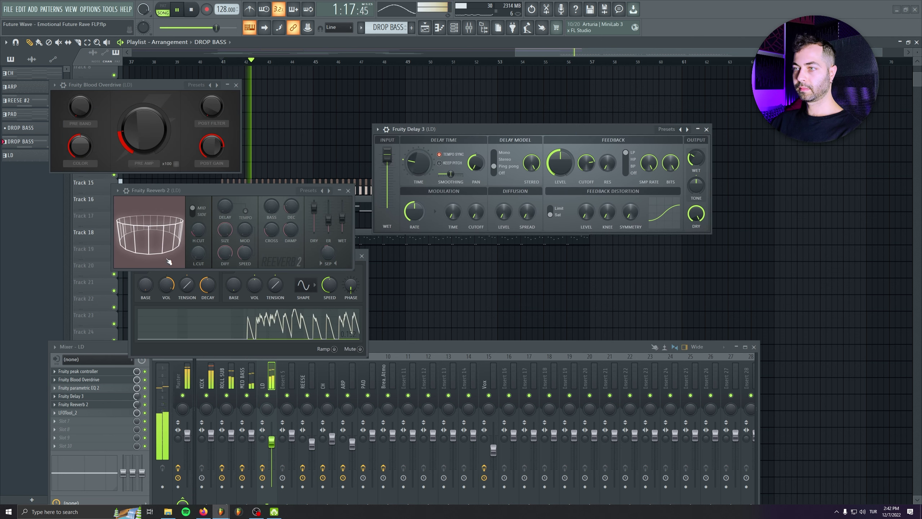
drag(195, 190, 488, 310)
drag(264, 259, 217, 213)
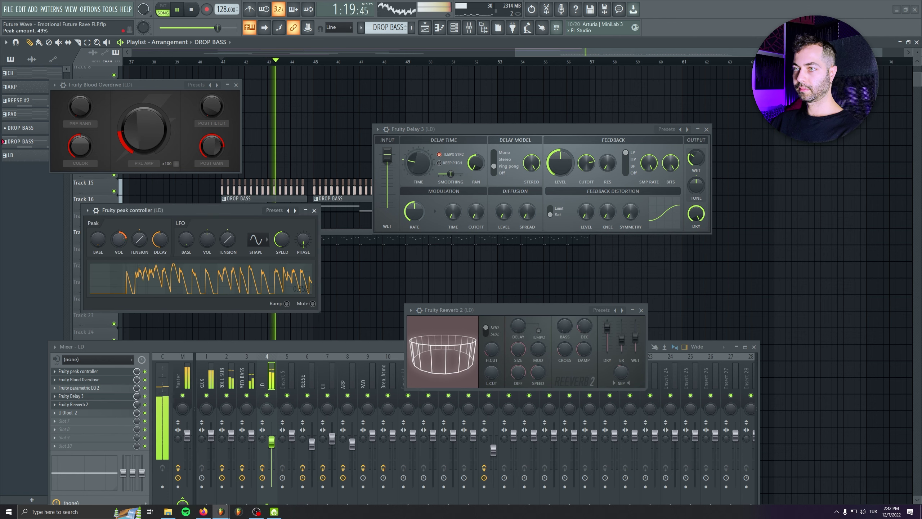
drag(160, 240, 119, 230)
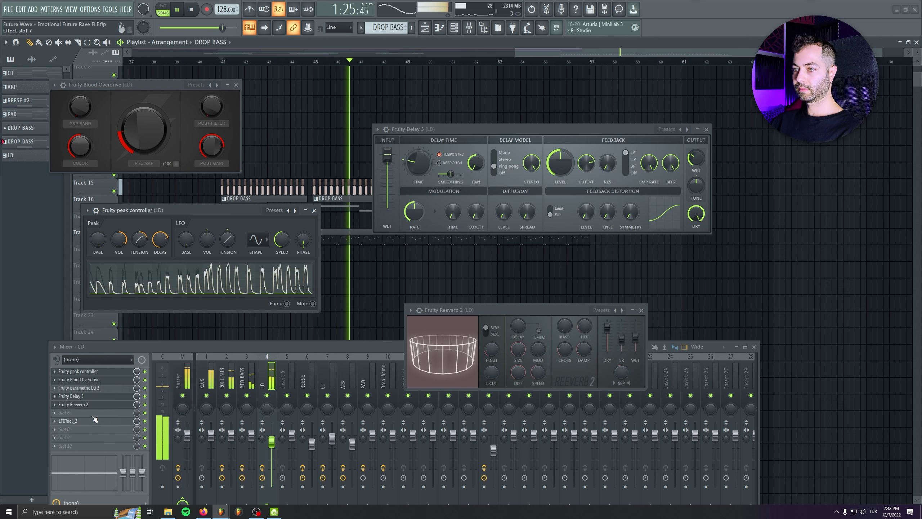
Add Soundgoodizer before LFOTool on the LD track, reduce its amount, and set the track volume to about 78%.
right_click(105, 411)
click(350, 213)
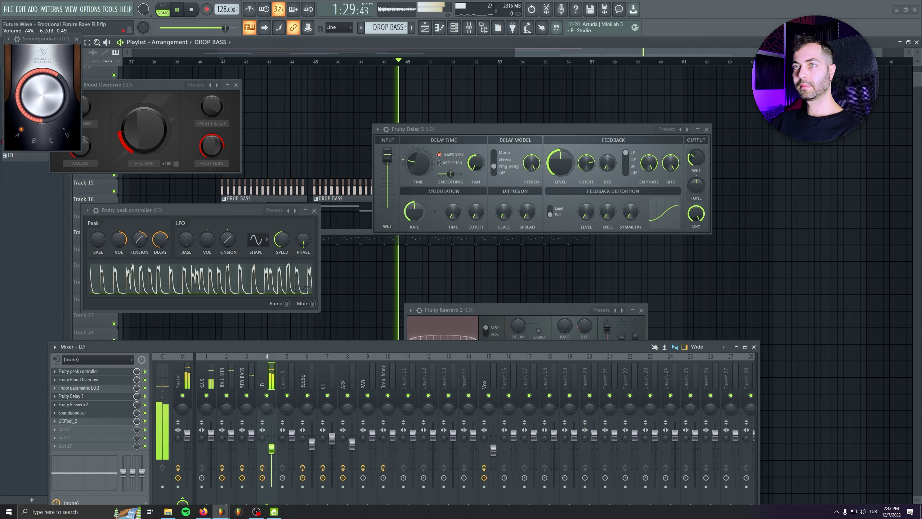
drag(43, 95, 42, 109)
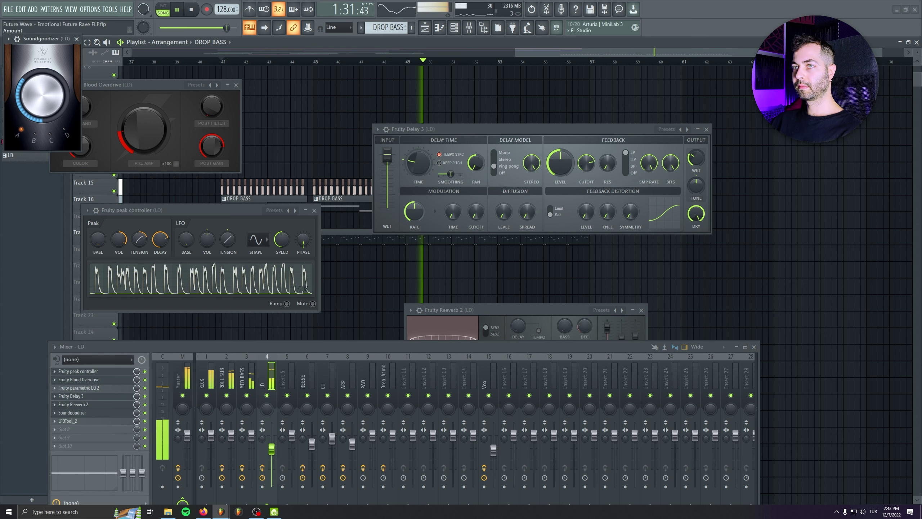
drag(271, 449, 272, 448)
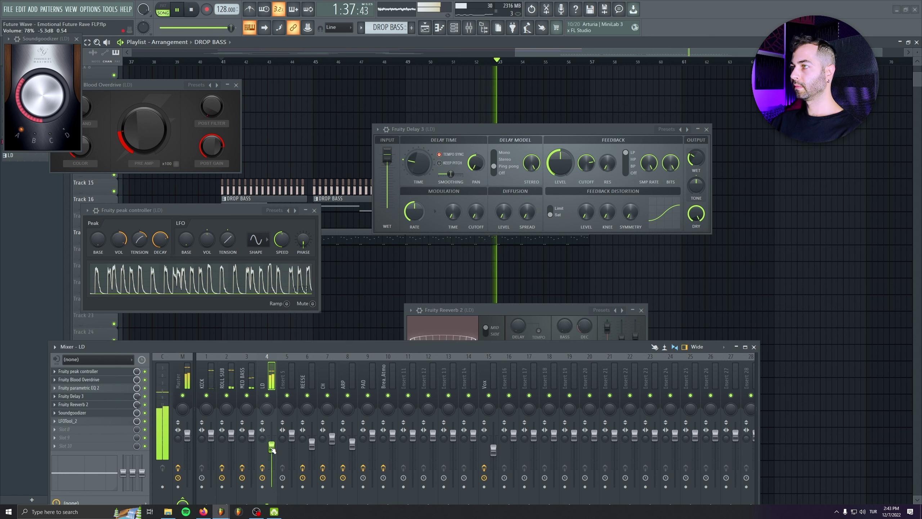
Bring up the LD track's Fruity Reeverb 2 window, move it clear of the mixer, and adjust its wet level.
click(109, 405)
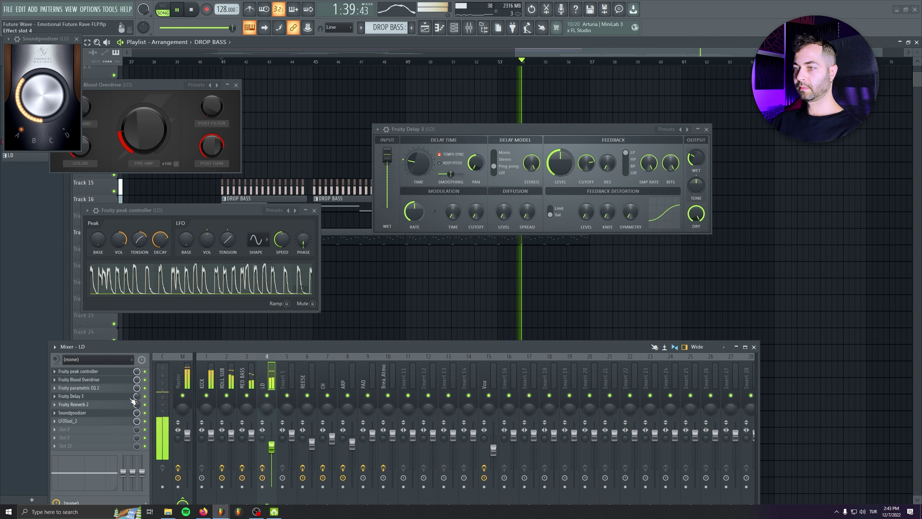
click(116, 404)
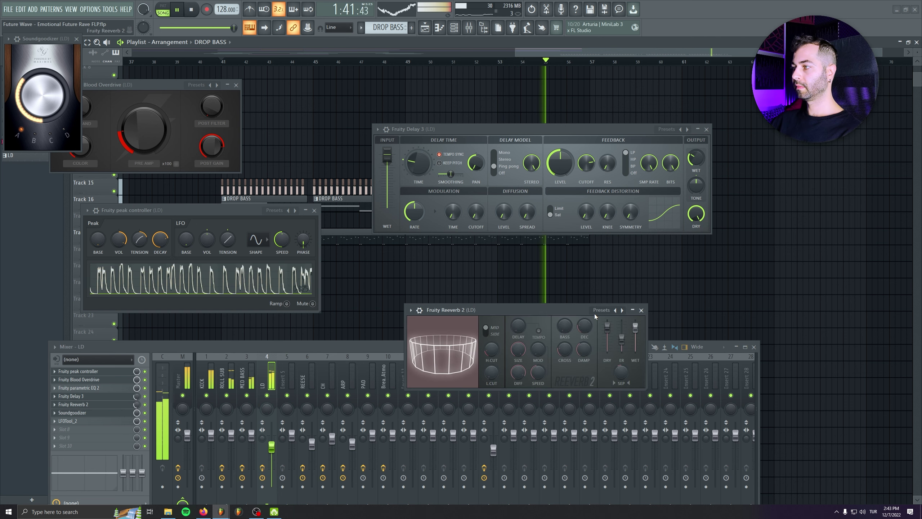
drag(565, 309, 303, 230)
drag(374, 255, 373, 257)
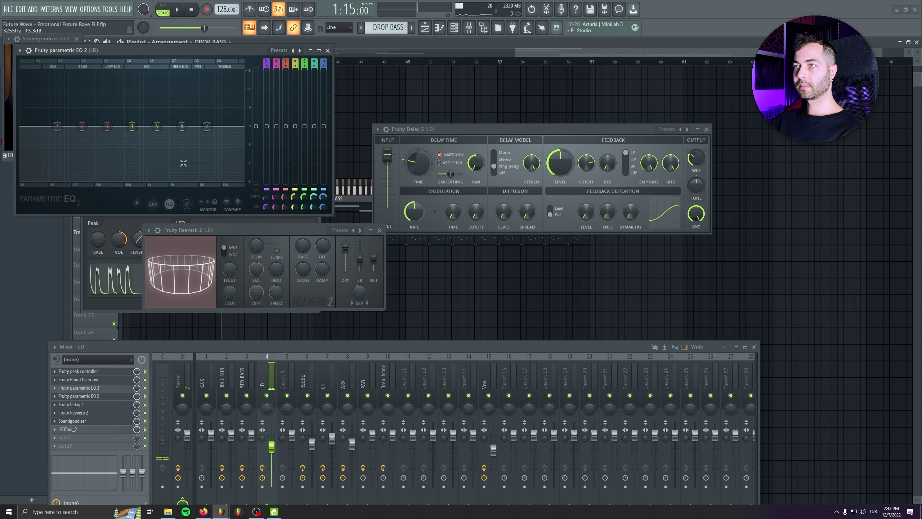
Play the drop, enlarge the added Fruity parametric EQ 2 and adjust its upper bands for the LD lead, and close it.
key(space)
drag(332, 215, 521, 338)
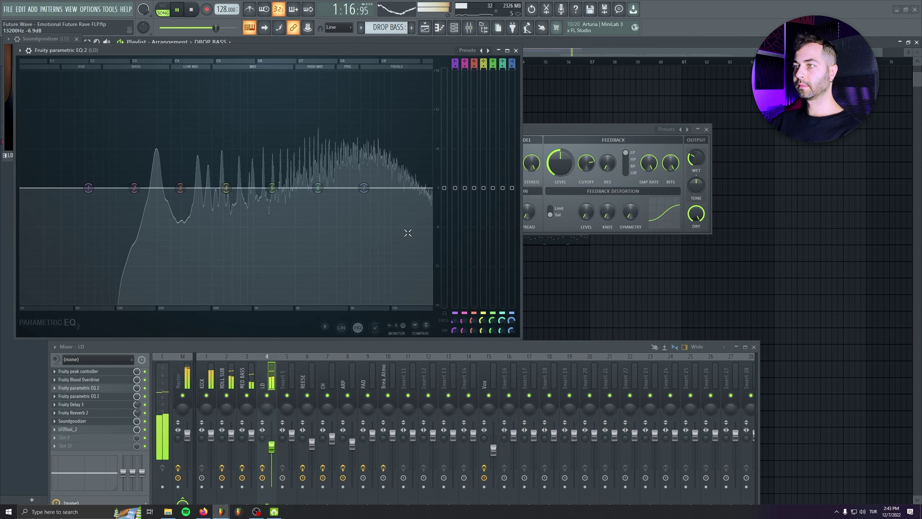
drag(493, 188, 512, 185)
click(516, 50)
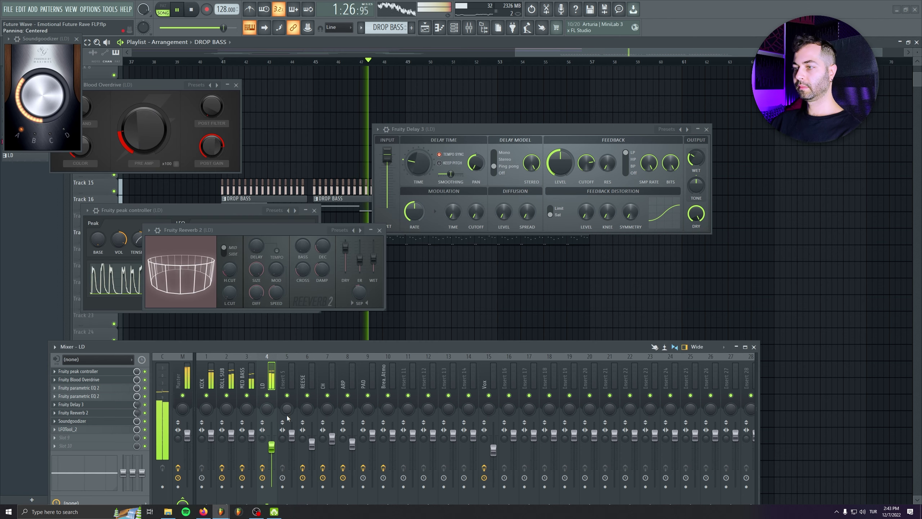
Close all plugin and mixer windows, reopen the playlist, and stop the song.
key(F12)
click(425, 28)
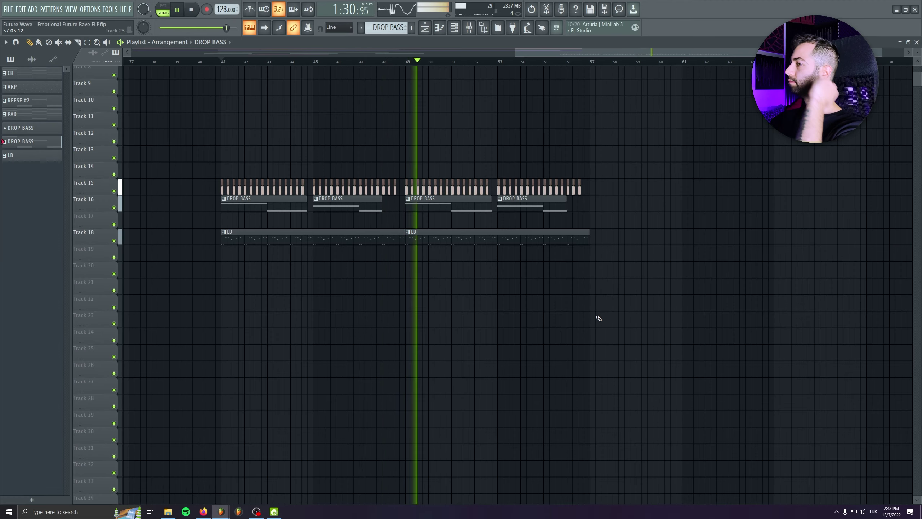
drag(390, 266, 775, 311)
click(195, 12)
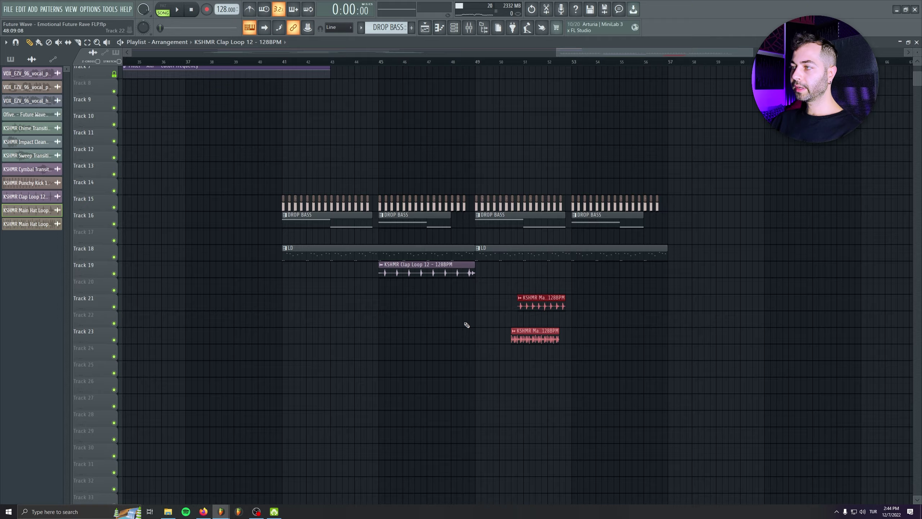
Play the drop from bar 45 to hear the KSHMR Clap Loop 12 clip on Track 19.
scroll(465, 323, up, 3)
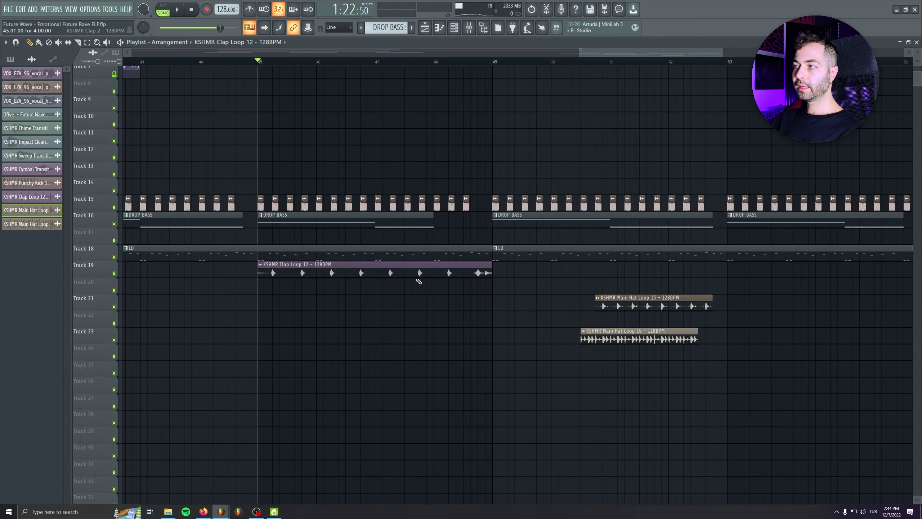
scroll(518, 370, down, 2)
click(567, 387)
right_click(567, 386)
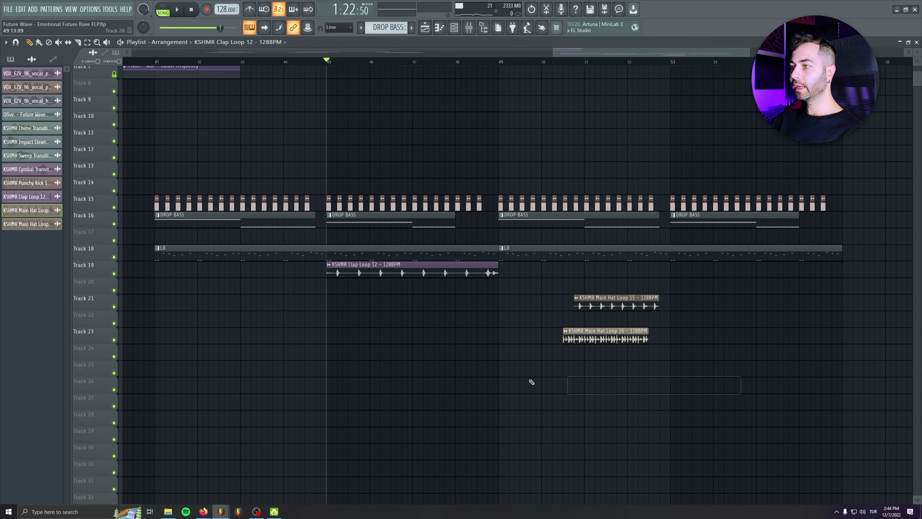
drag(531, 381, 445, 400)
key(space)
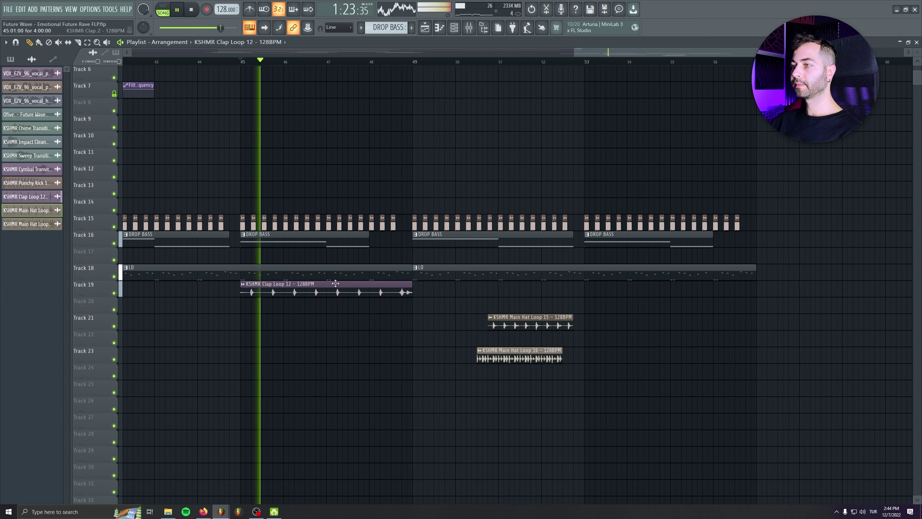
Lower the KSHMR Clap Loop 12 channel's volume and copy the clip to bars 49 and 53 on Track 19.
double_click(335, 284)
drag(236, 98, 235, 116)
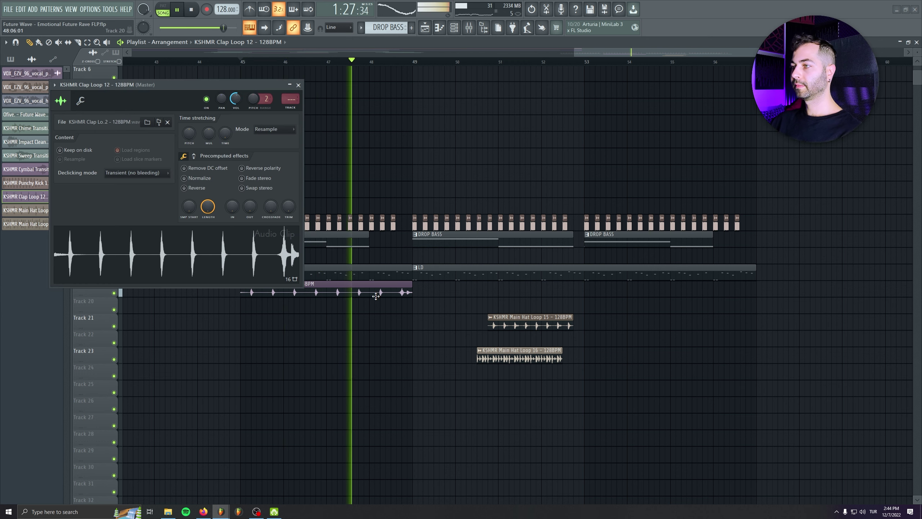
drag(344, 292, 680, 285)
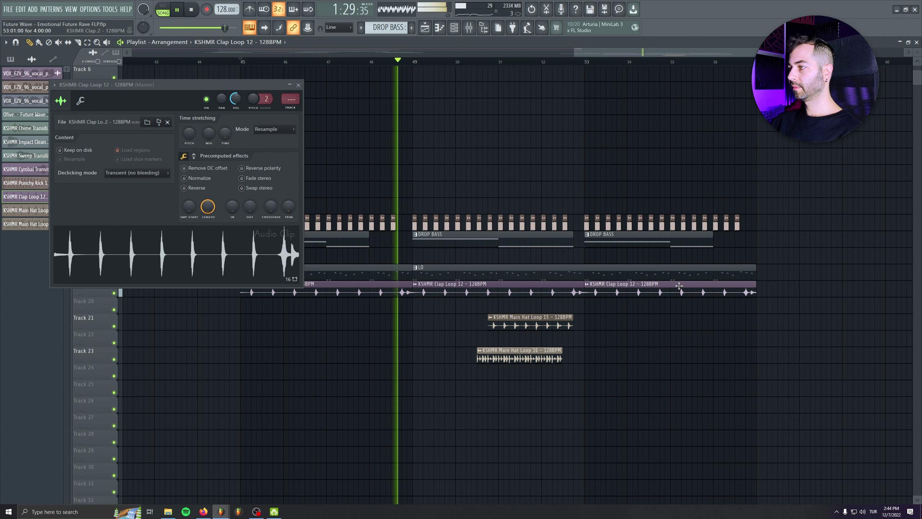
Stop playback and lay out KSHMR Main Hat Loop 15 on Track 20 and Loop 16 on Track 21, repeated from bar 49 to bar 57.
key(space)
drag(525, 326, 453, 301)
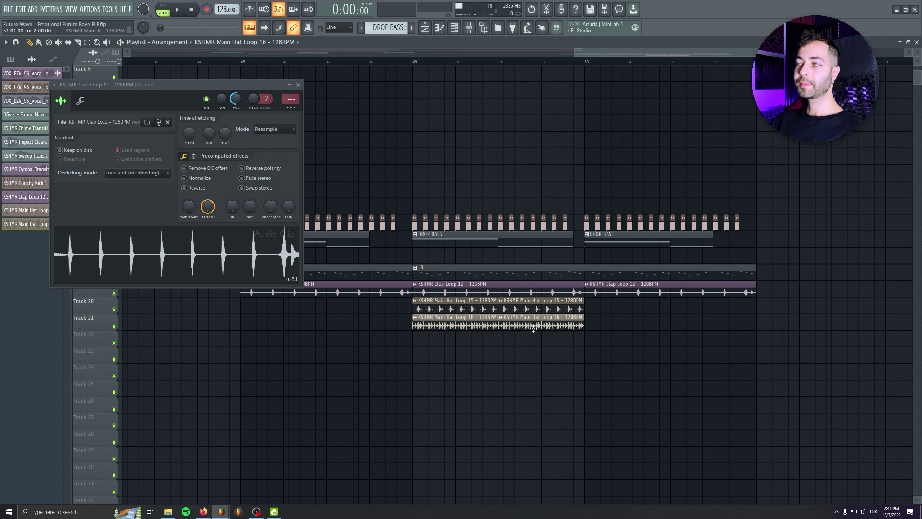
mouse_move(611, 306)
mouse_down()
mouse_move(455, 337)
mouse_move(627, 321)
mouse_move(608, 322)
mouse_up()
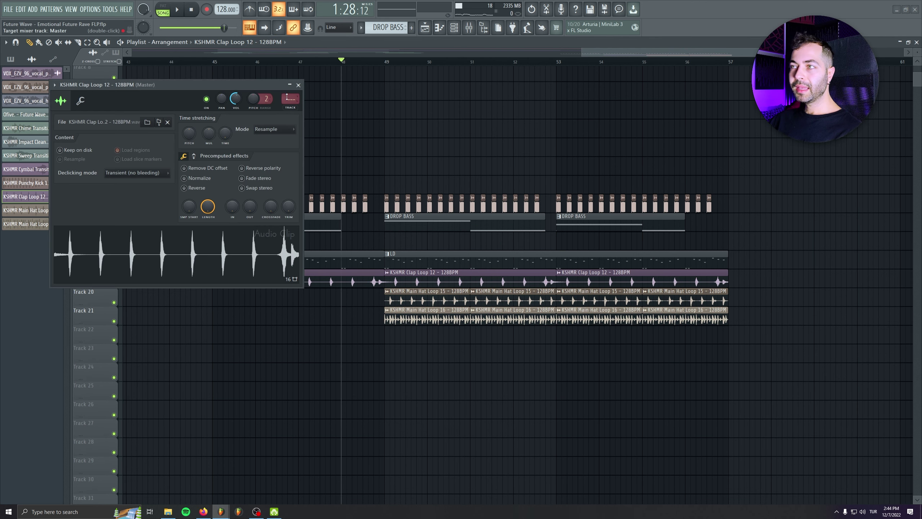
Route the KSHMR Clap Loop 12 channel to mixer track 17 and name that track CLAP.
double_click(289, 97)
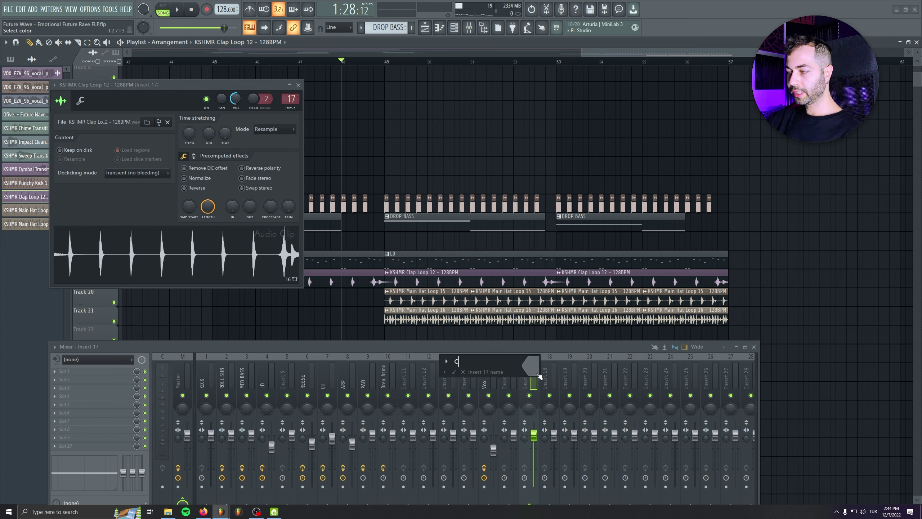
text(CLAP)
key(Return)
Route the two hat loop channels to mixer tracks 18 and 19 and name them HATS and HATS 2.
click(442, 295)
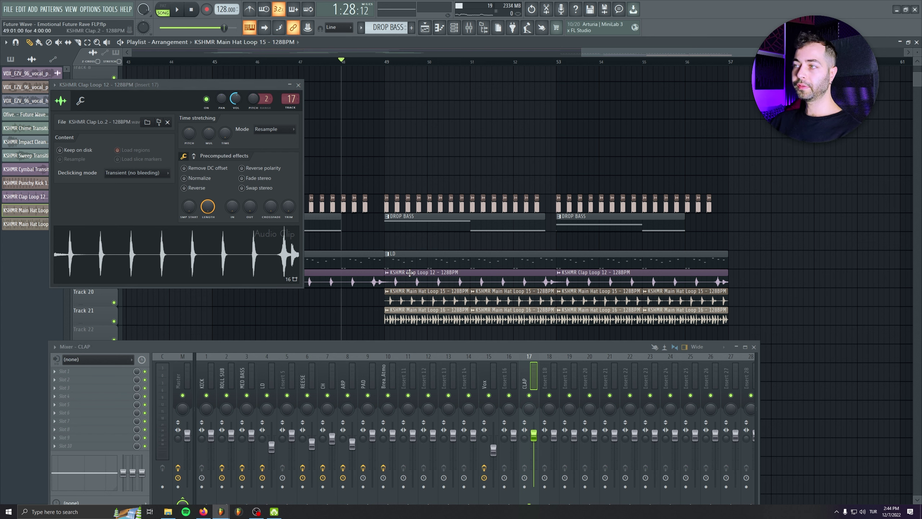
double_click(425, 301)
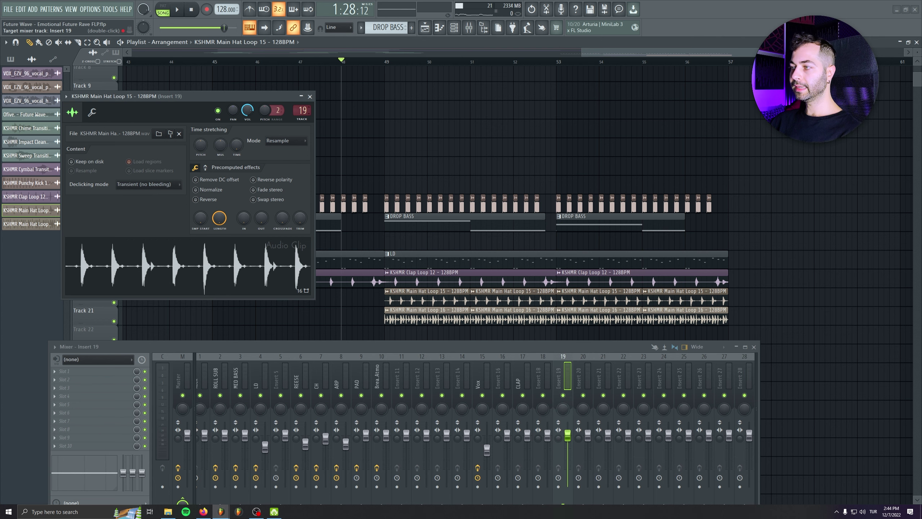
double_click(547, 376)
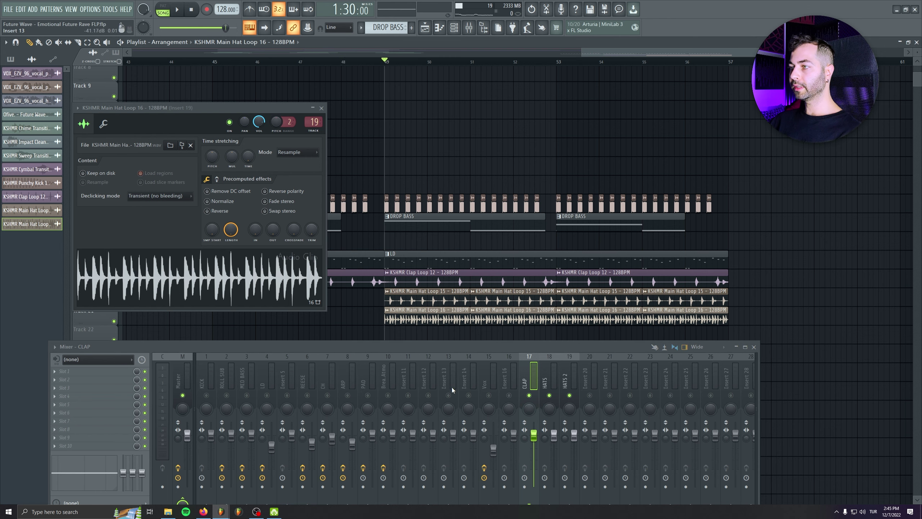
Load Fruity parametric EQ 2 with the LOWCUT preset on the CLAP mixer track and play from bar 49.
click(112, 372)
click(356, 275)
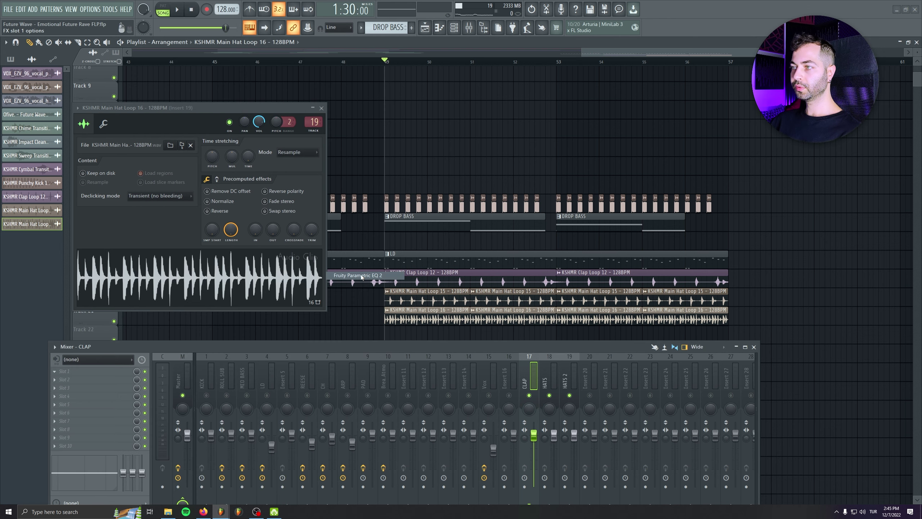
key(space)
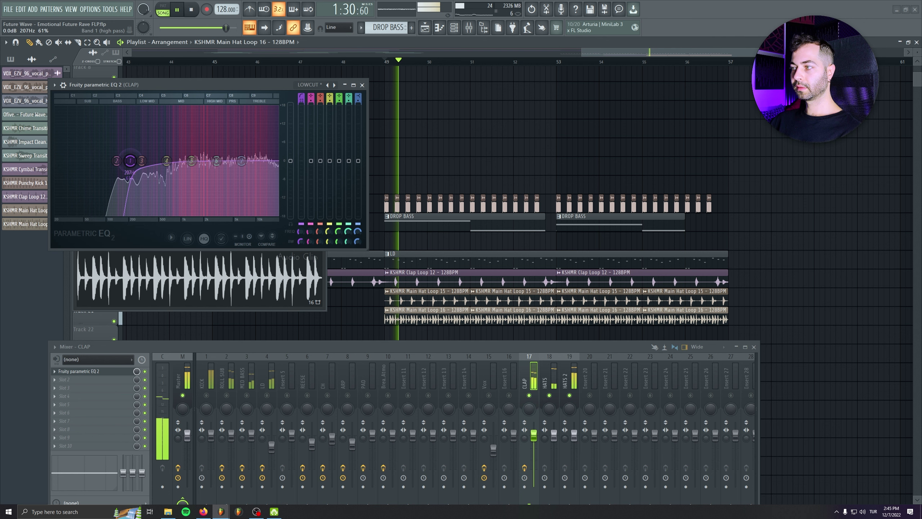
Lower the HATS and HATS 2 mixer faders together to about -6.3 dB.
ctrl+shift+click(570, 374)
ctrl+shift+click(550, 378)
drag(555, 436, 558, 452)
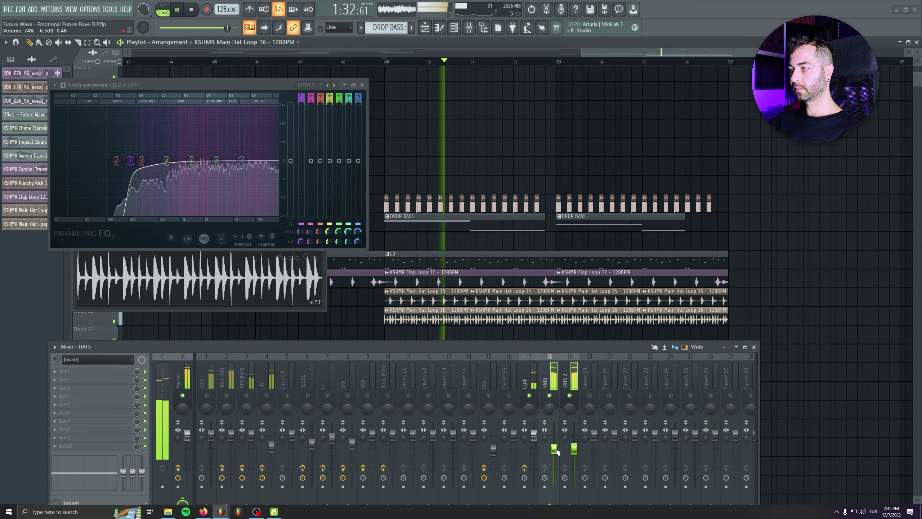
Raise the low-cut frequency in the CLAP track's Fruity parametric EQ 2 into the low mids, and stop playback.
click(530, 374)
drag(130, 161, 152, 161)
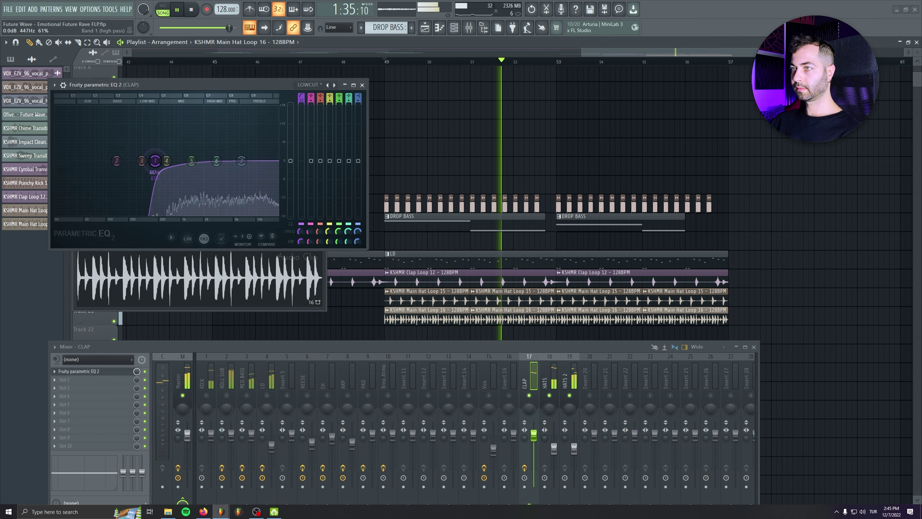
key(space)
Copy the CLAP equalizer to the HATS mixer track and raise its low cut to about 722 Hz during playback.
click(54, 371)
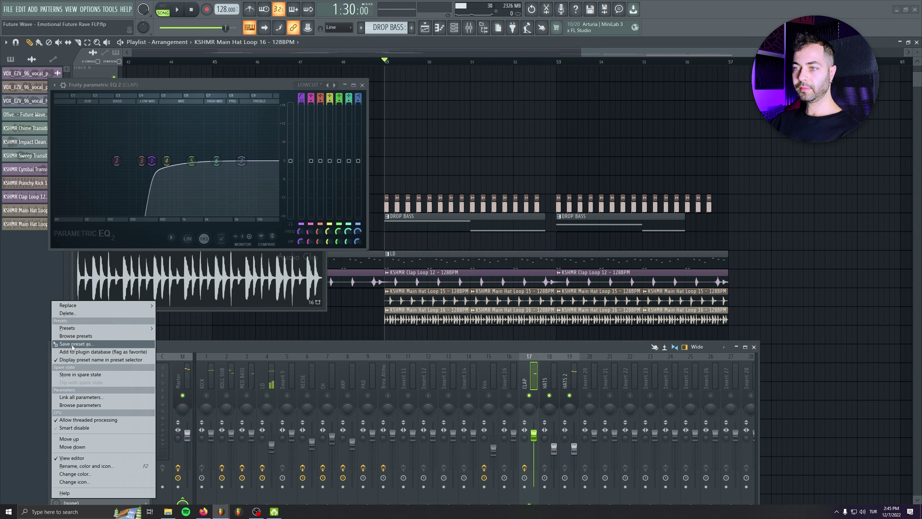
drag(81, 345, 550, 377)
key(space)
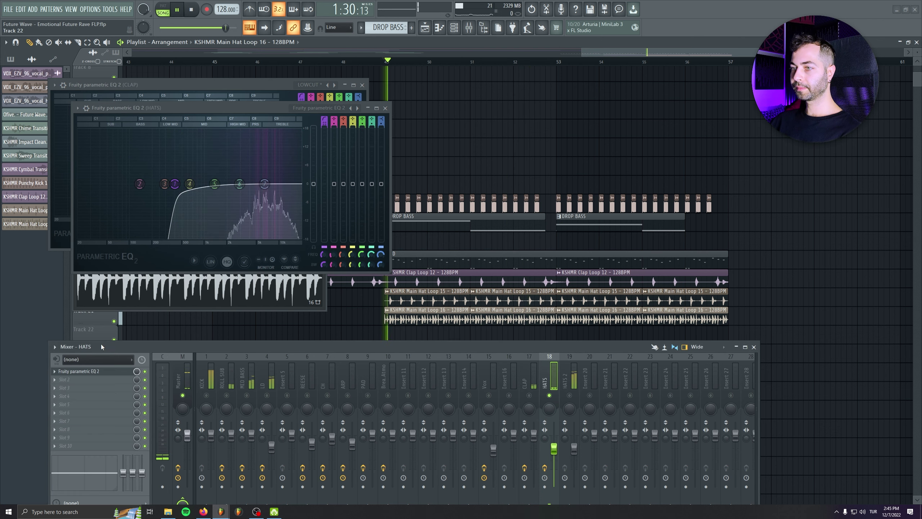
drag(175, 183, 192, 184)
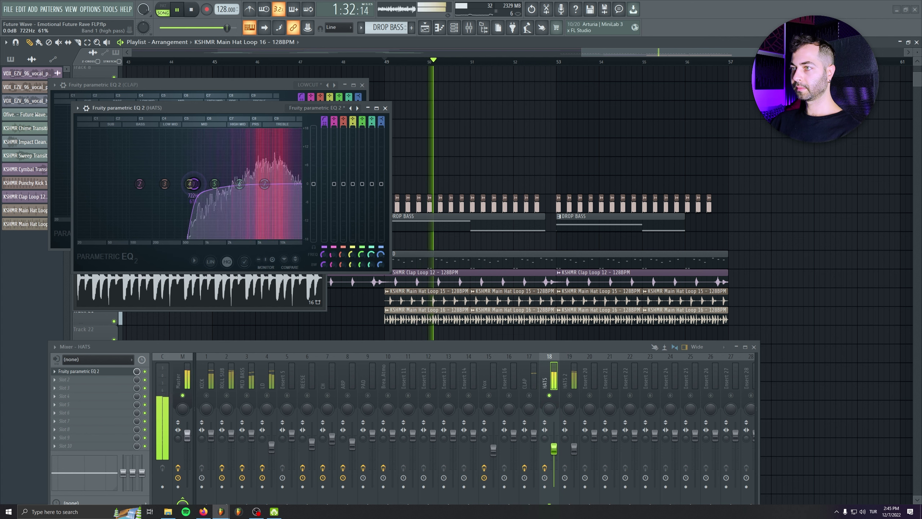
Stop playback and copy the HATS equalizer to the HATS 2 mixer track.
key(space)
click(55, 371)
drag(81, 345, 571, 370)
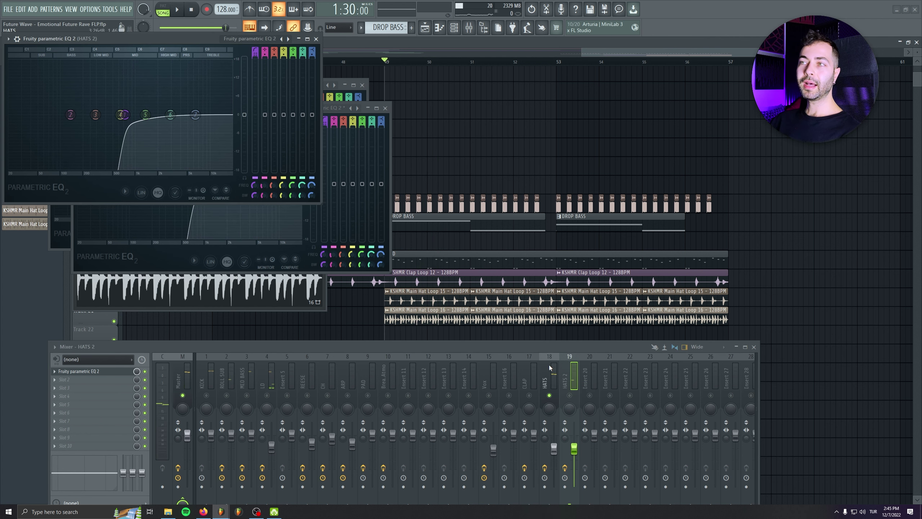
Sweep the low-cut band of the HATS 2 equalizer to compare by ear, and set it to about 843 Hz.
drag(122, 111, 28, 115)
key(space)
key(space)
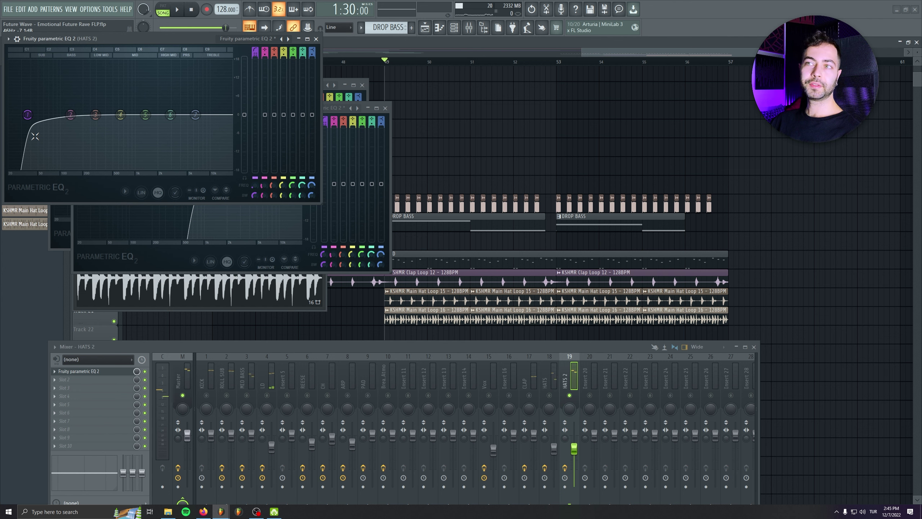
drag(28, 115, 87, 115)
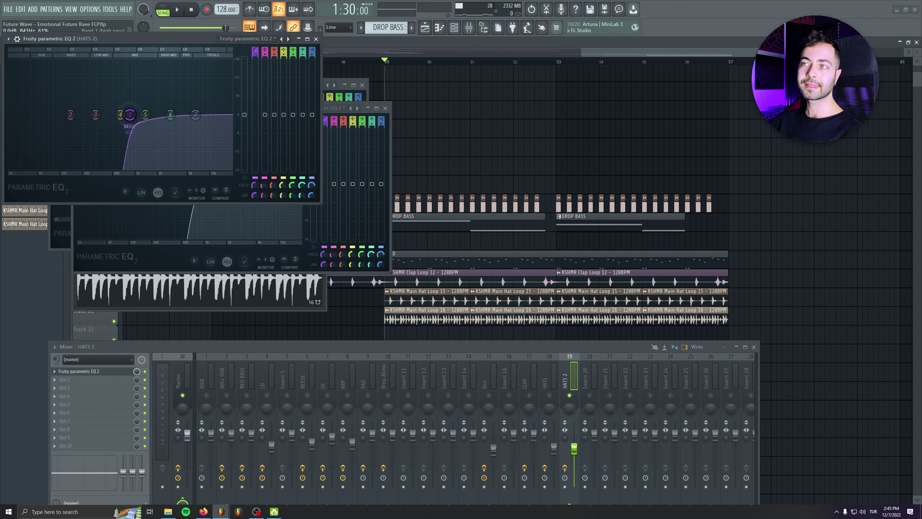
key(space)
mouse_move(130, 115)
mouse_down()
mouse_move(76, 115)
mouse_move(167, 115)
mouse_move(130, 115)
mouse_up()
Play from bar 49 and unmute the HATS and CLAP mixer tracks alongside HATS 2.
key(space)
key(space)
click(549, 396)
click(529, 395)
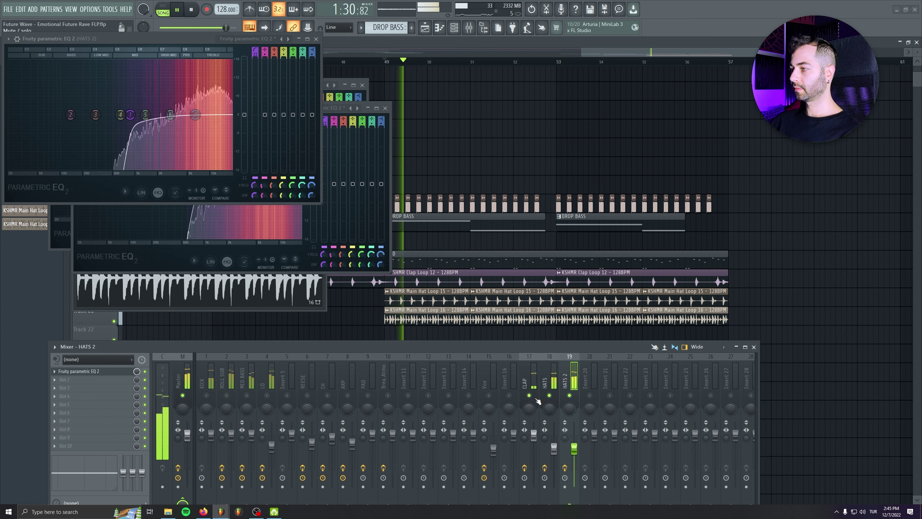
Close the three equalizer windows and the KSHMR Main Hat Loop 16 channel window, stop playback, and save the project.
click(316, 39)
click(385, 108)
click(362, 86)
key(space)
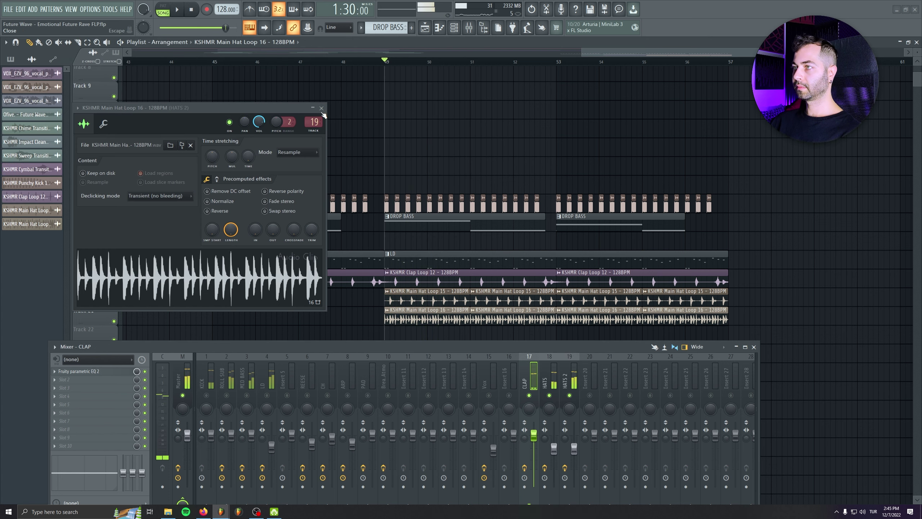
click(321, 108)
scroll(420, 113, right, 3)
key(ctrl+s)
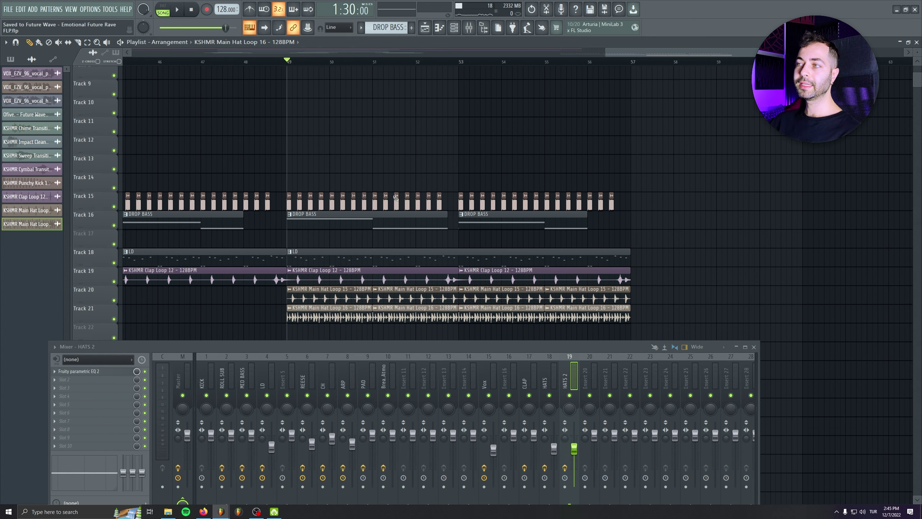
Select bars 49 to 57 as the playback range, play it, and mute HATS 2 to compare.
drag(295, 64, 631, 63)
key(space)
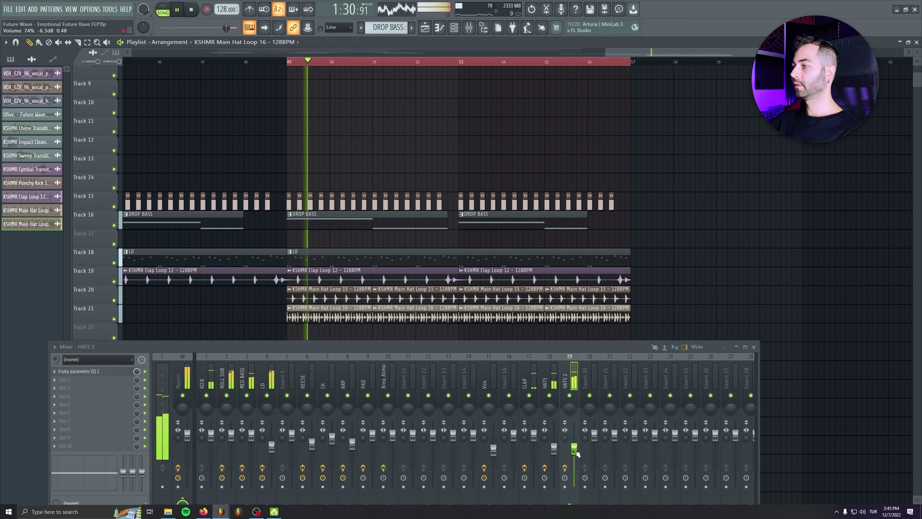
click(570, 395)
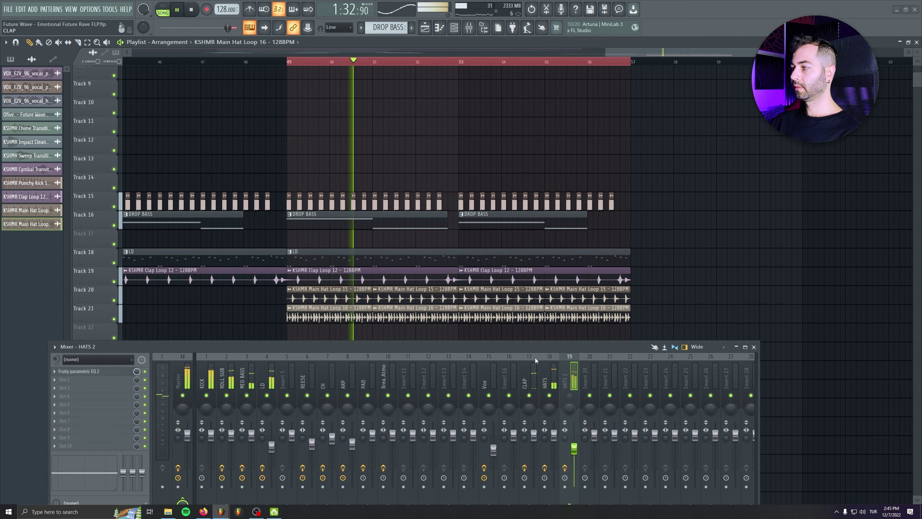
Reposition the mixer window and load LFOTool in slot 6 of the HATS 2 mixer track.
drag(534, 347, 445, 245)
drag(465, 346, 488, 378)
click(480, 292)
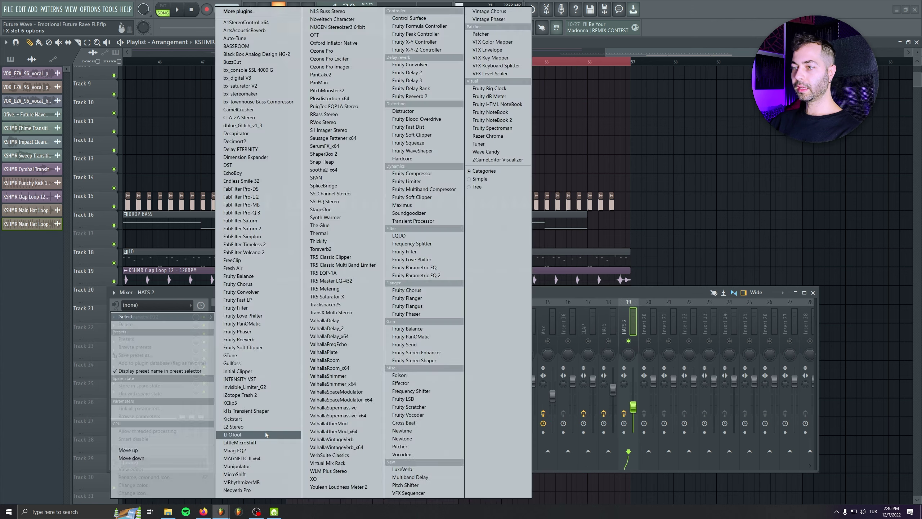
click(236, 272)
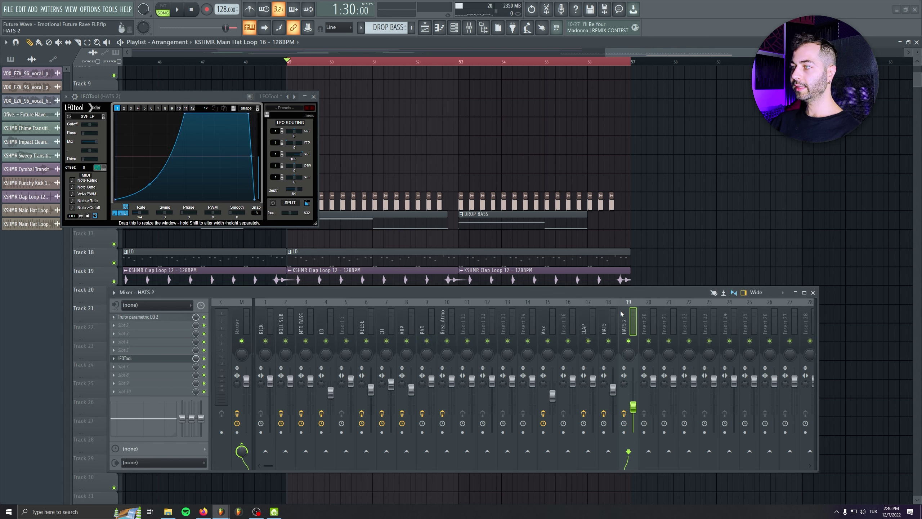
Adjust the LFOTool curve and depth on HATS 2 during playback, set the track's fader to about -9.5 dB, and close LFOTool.
key(space)
drag(151, 183, 150, 185)
drag(296, 189, 337, 216)
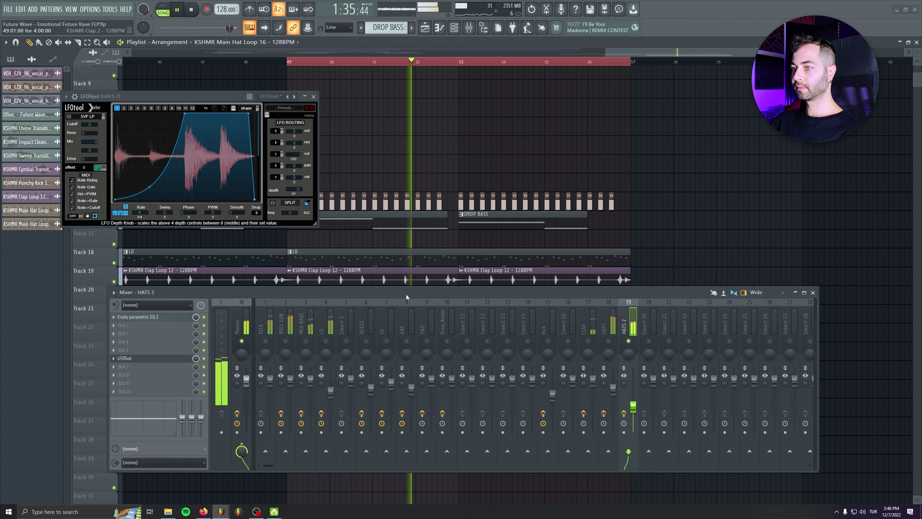
mouse_move(633, 406)
mouse_down()
mouse_move(633, 393)
mouse_move(636, 401)
mouse_up()
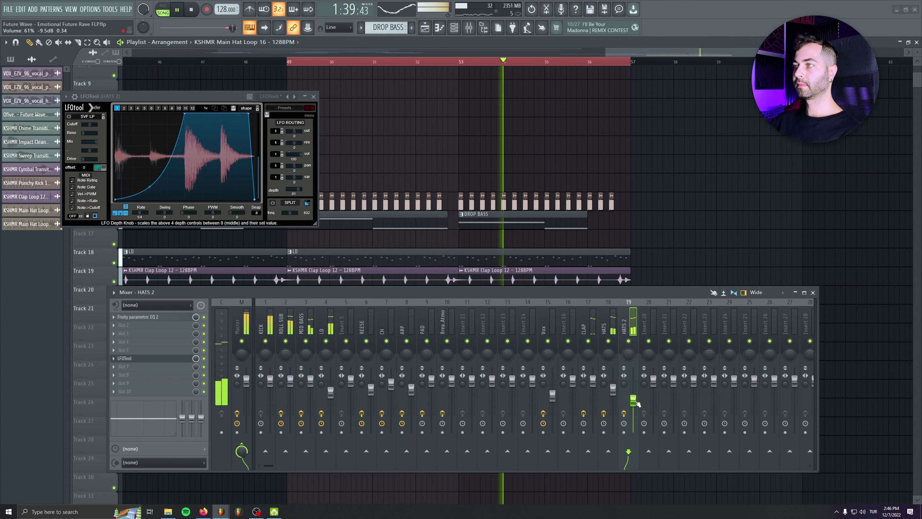
click(314, 96)
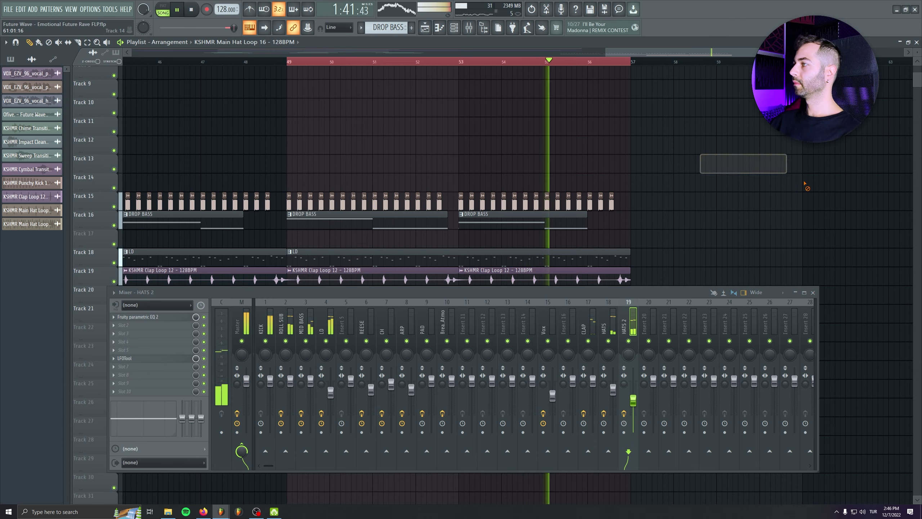
Move the Sweep Down 03 clip aside on Track 24 and lower the KSHMR Exhaust 01 channel volume to about -14.6 dB while playing from bar 41.
alt+scroll(653, 181, down, 2)
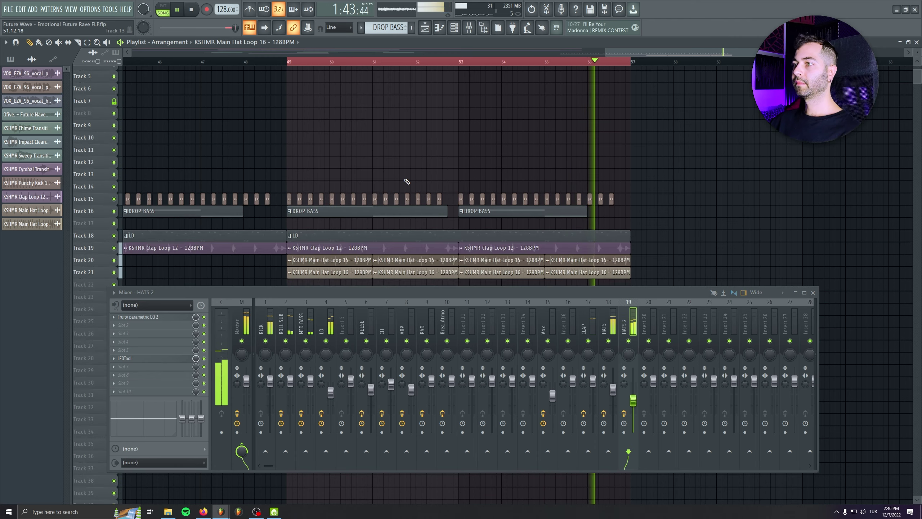
ctrl+scroll(472, 182, down, 3)
alt+scroll(518, 183, up, 2)
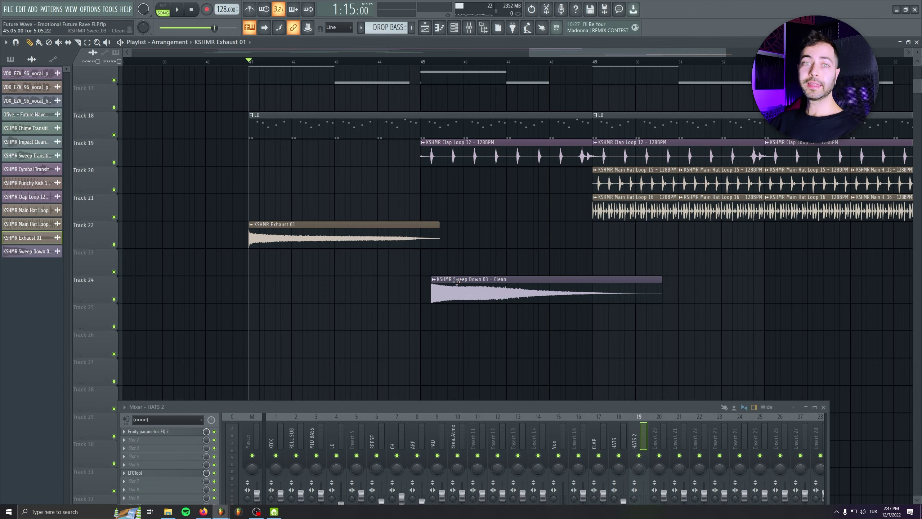
drag(488, 283, 586, 307)
double_click(269, 255)
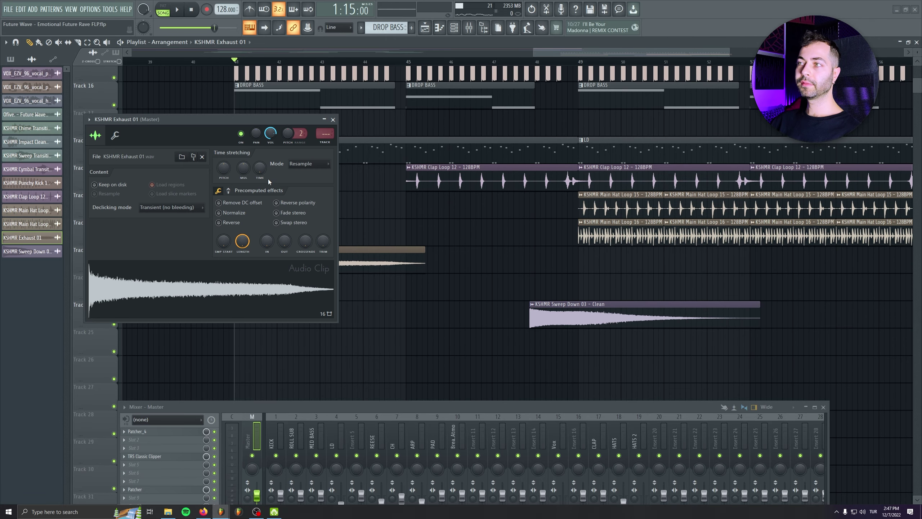
drag(258, 125, 283, 298)
key(space)
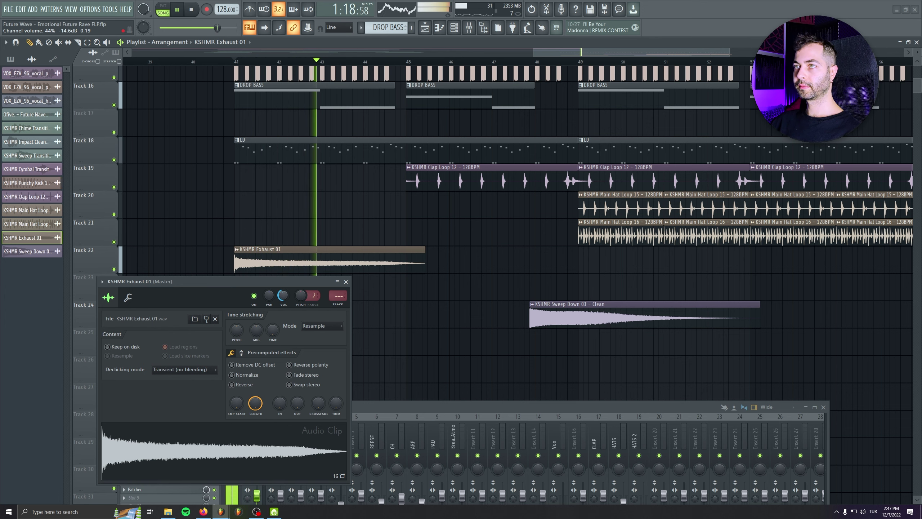
click(346, 282)
Stop playback, move the KSHMR Sweep Down 03 clip to bar 45 on Track 24, and lower its channel volume.
click(192, 10)
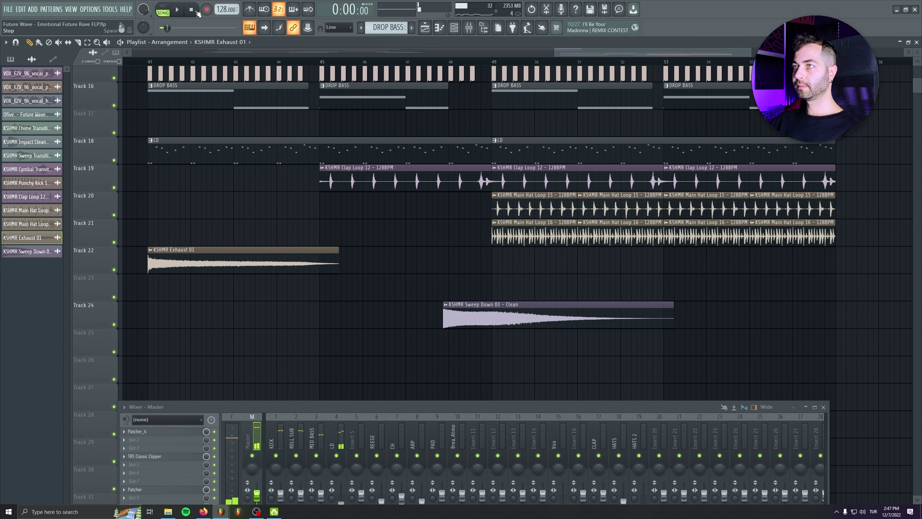
drag(465, 316, 349, 320)
double_click(343, 321)
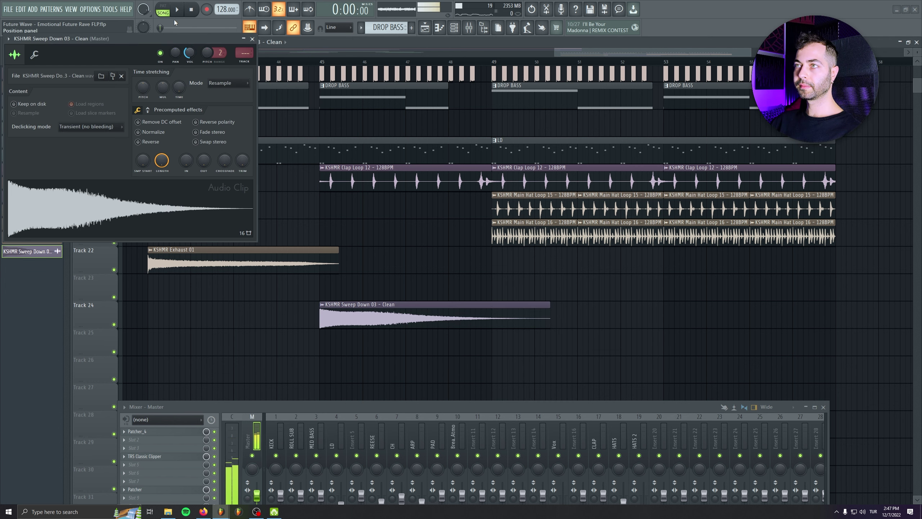
click(251, 39)
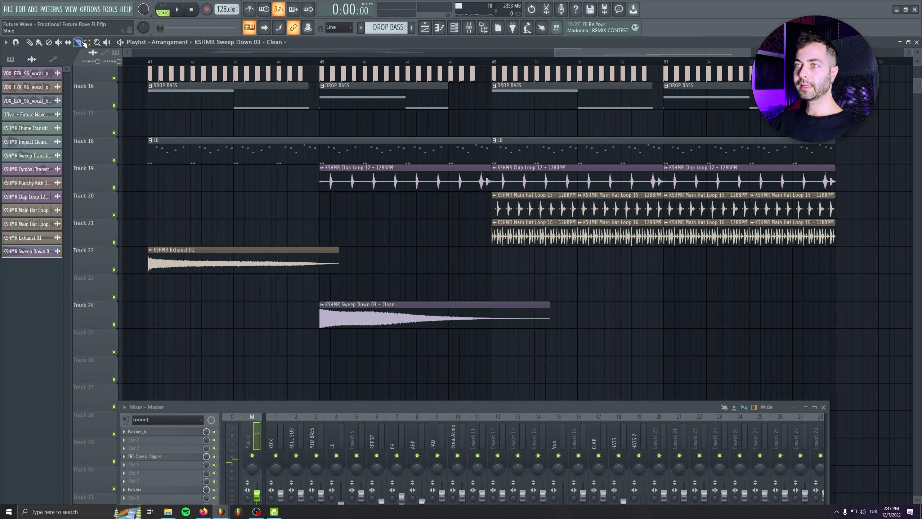
Trim the Sweep Down 03 clip on Track 24 to its first beat and repeat that slice four times across bar 45.
right_click(361, 317)
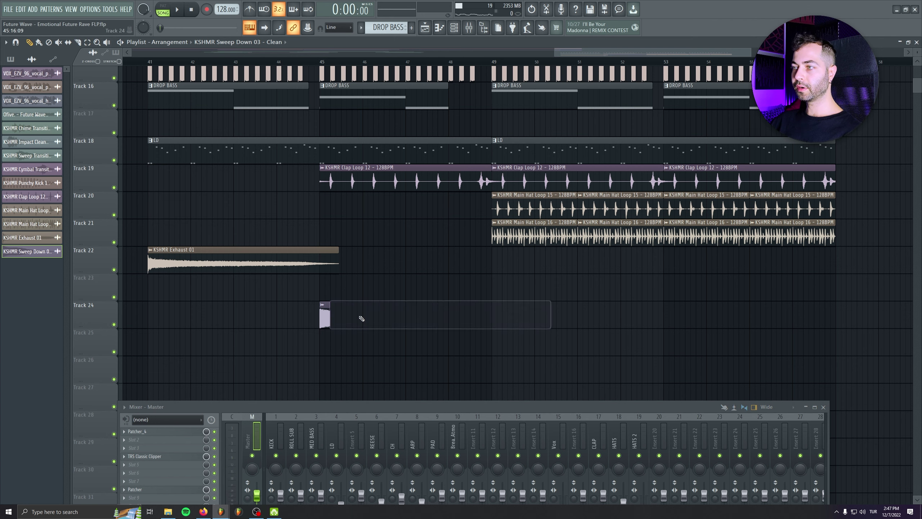
scroll(331, 320, up, 5)
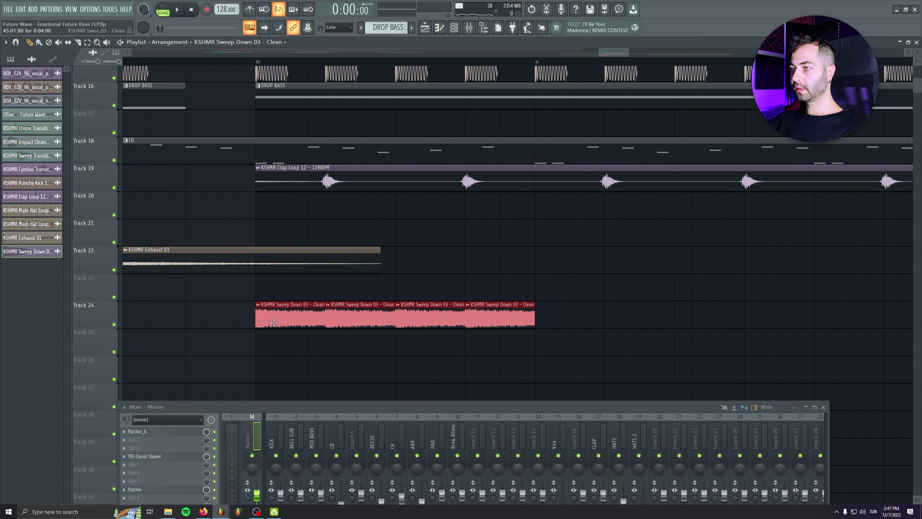
Route the KSHMR Sweep Down 03 channel to mixer insert 20, named wn, and set up LFOTool on it.
double_click(273, 321)
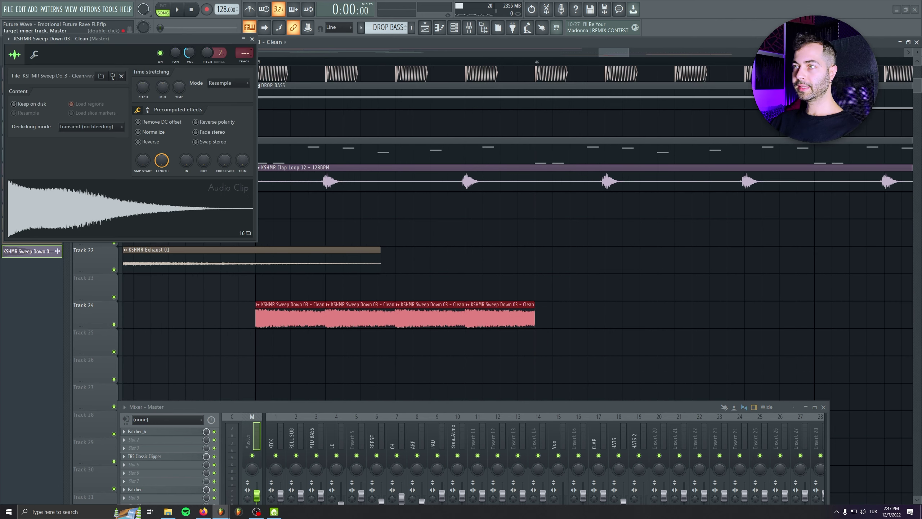
double_click(665, 440)
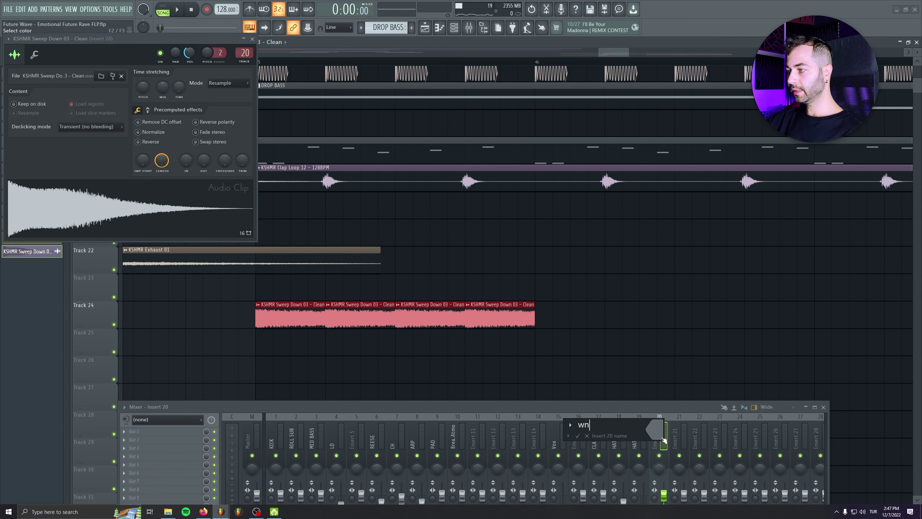
text(wn)
key(Return)
drag(583, 411, 582, 305)
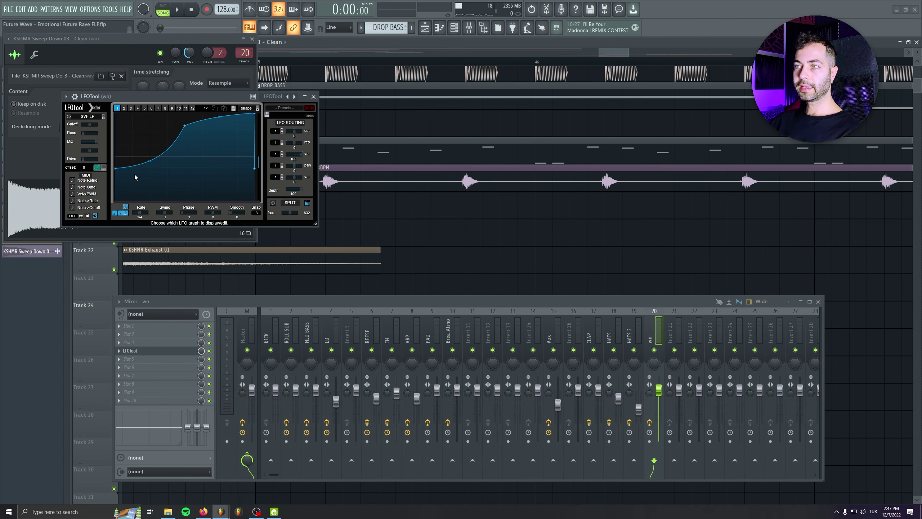
click(224, 108)
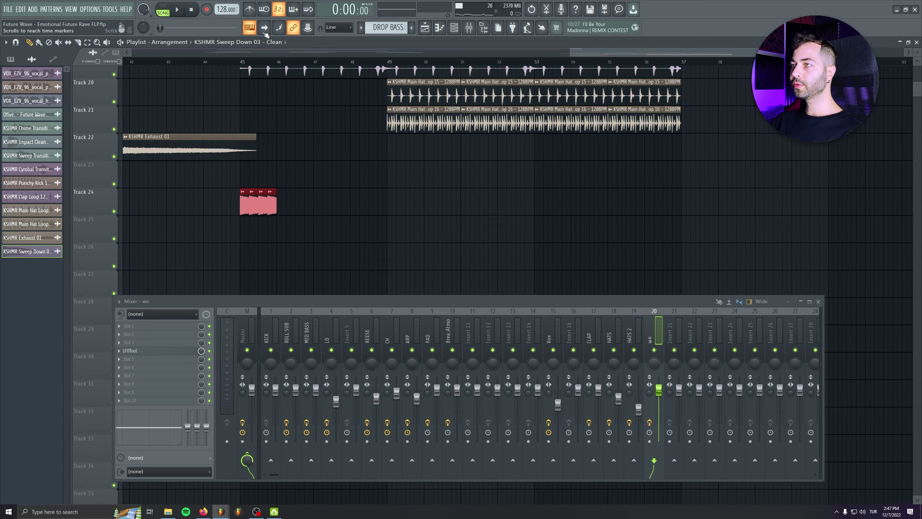
Solo Track 24, play from bar 45, and repeat the Sweep Down 03 slices up to bar 49.
click(247, 63)
right_click(116, 211)
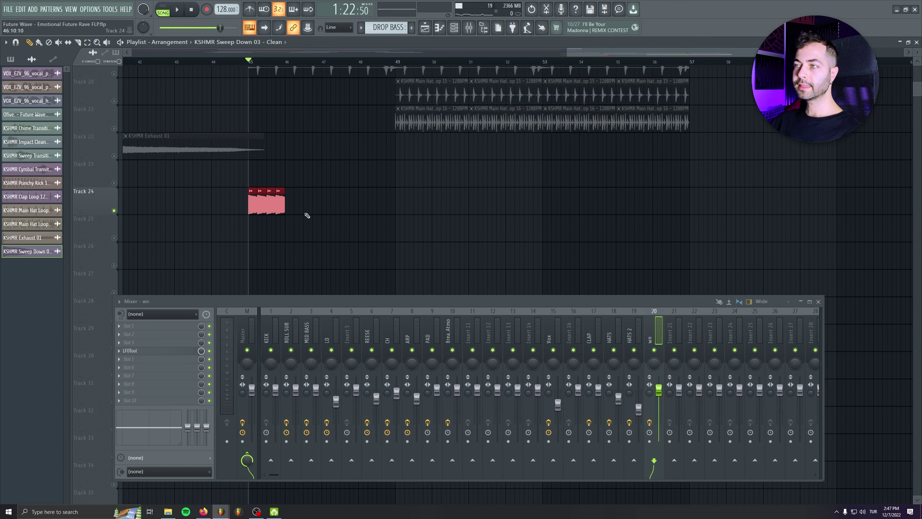
key(space)
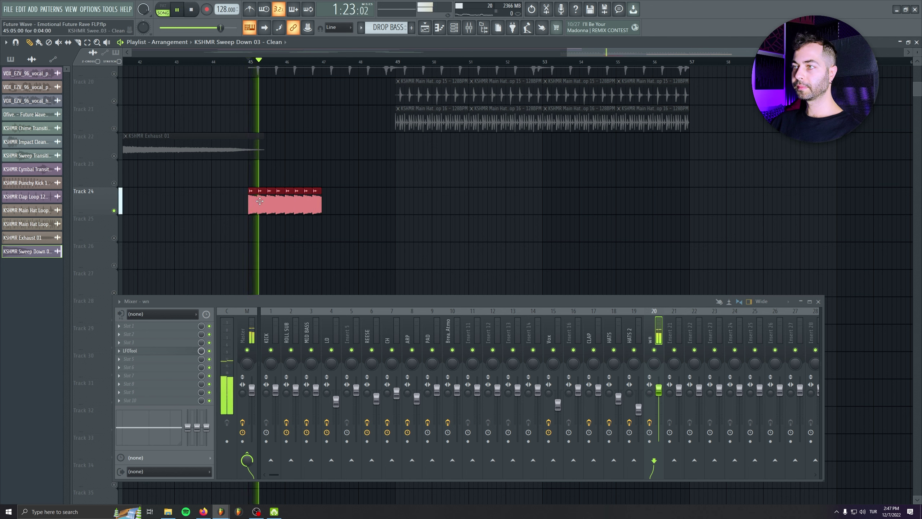
key(ctrl+b)
drag(385, 199, 247, 208)
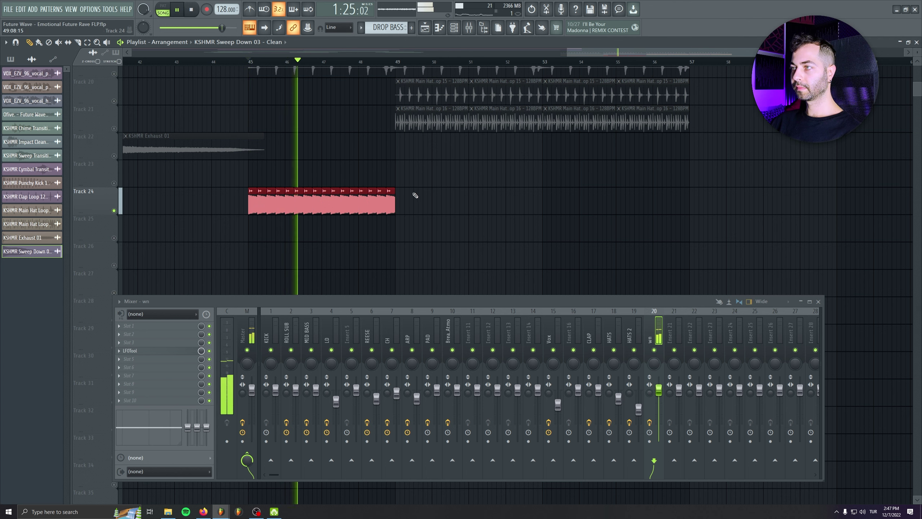
Clear the Sweep Down slices from bar 48, repeat them across bars 49 to 55, and copy KSHMR Exhaust 01 to bar 49 on Track 22.
right_click(400, 200)
mouse_move(400, 200)
mouse_down()
mouse_move(247, 213)
mouse_move(401, 209)
mouse_up()
key(space)
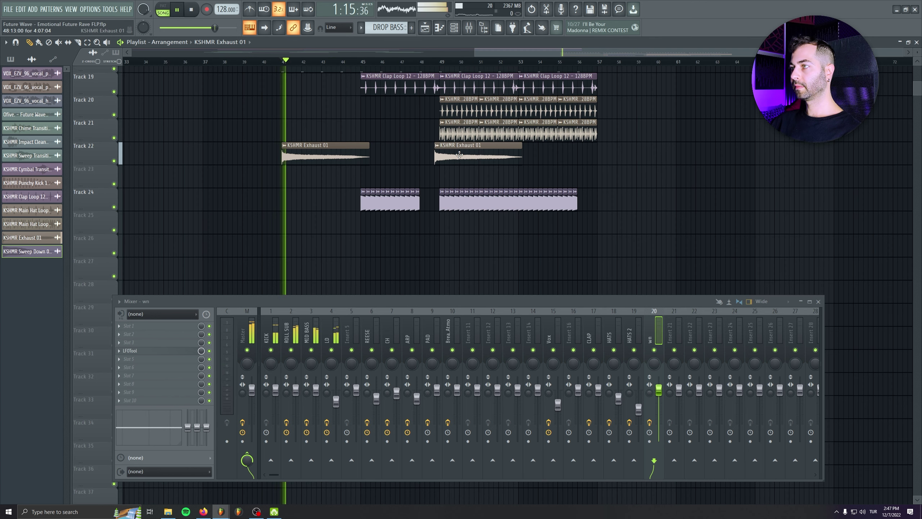
click(663, 178)
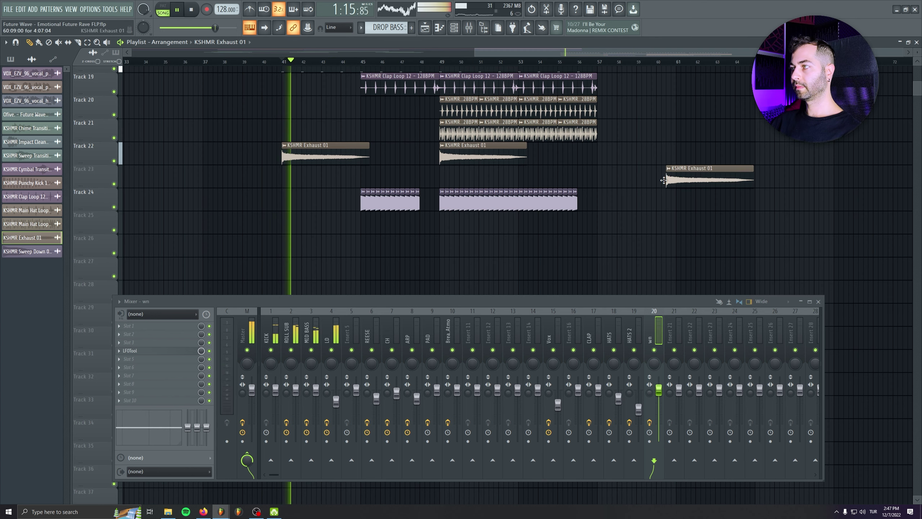
right_click(664, 178)
drag(626, 214, 611, 255)
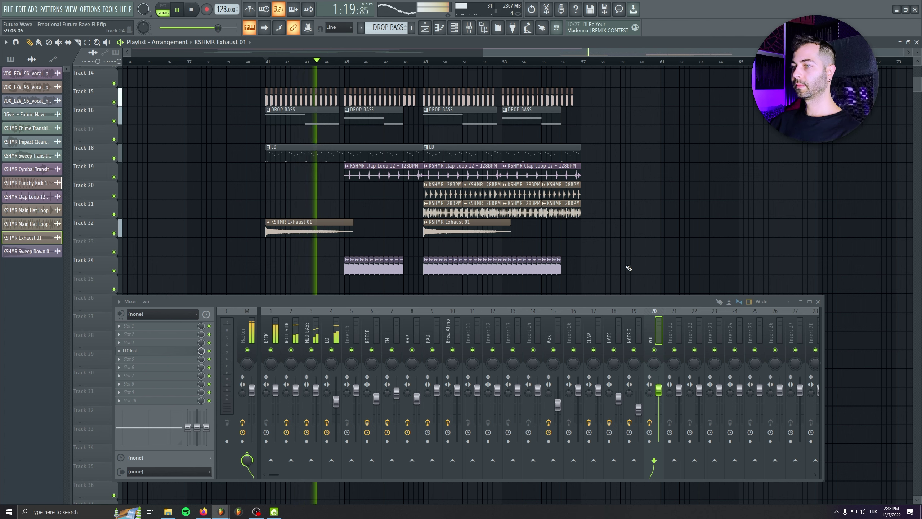
Lower the KSHMR Sweep Down 03 channel volume to about -17.6 dB during playback and save the project.
click(337, 401)
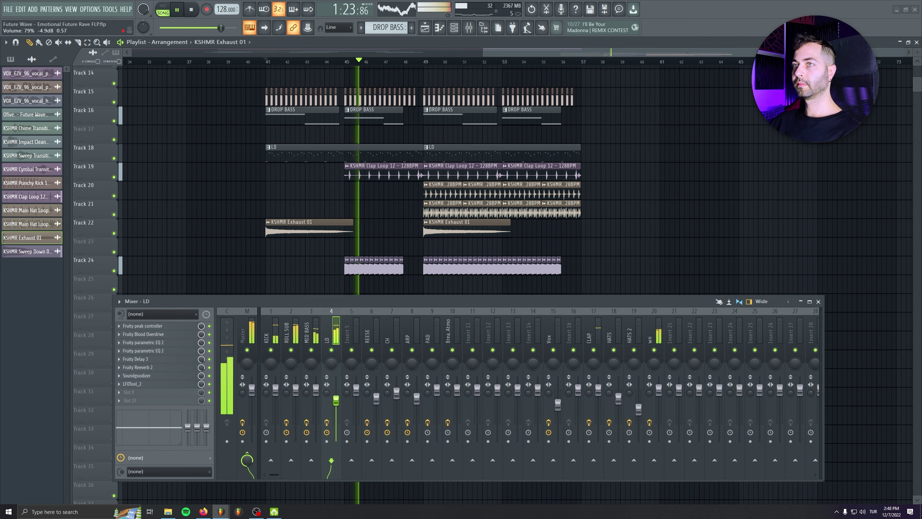
double_click(351, 268)
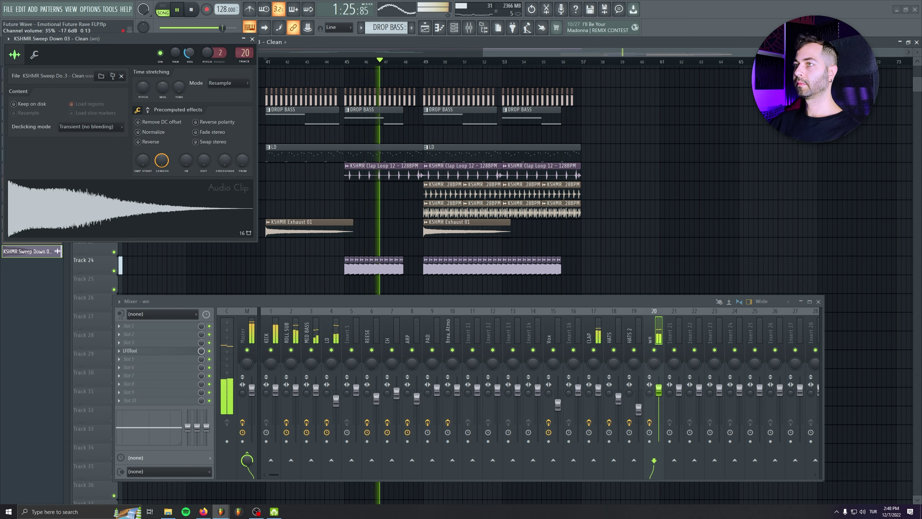
click(253, 39)
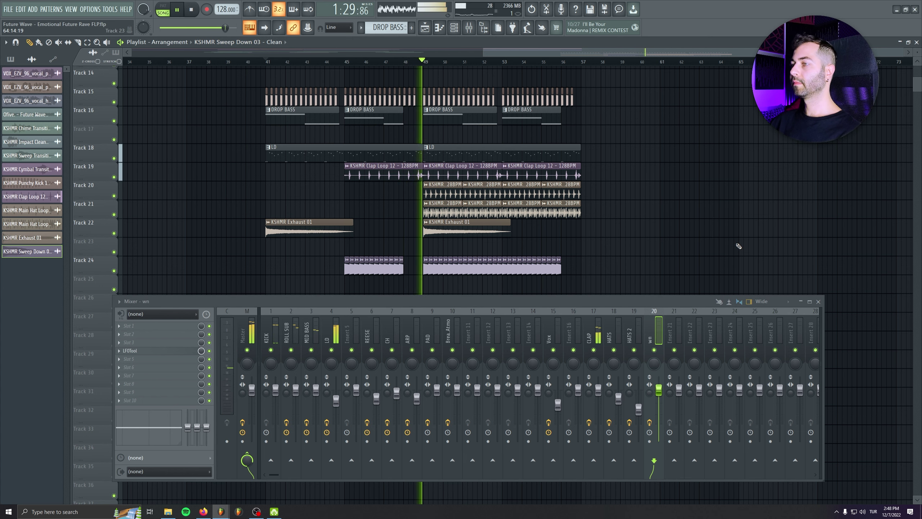
key(ctrl+s)
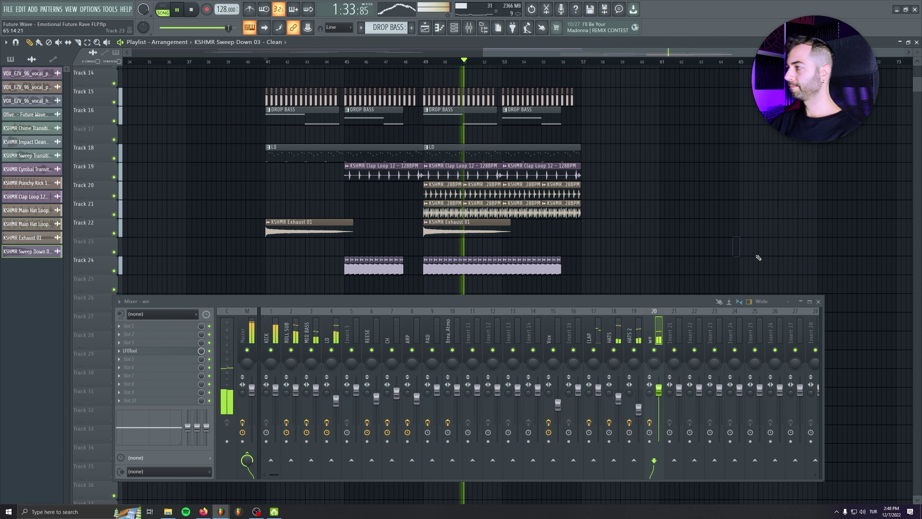
Copy the kick, DROP BASS, clap, hat, Exhaust and Sweep Down clips from bars 49–57 to bar 57, leaving out the LD pattern.
alt+scroll(723, 238, down, 3)
alt+scroll(686, 243, up, 3)
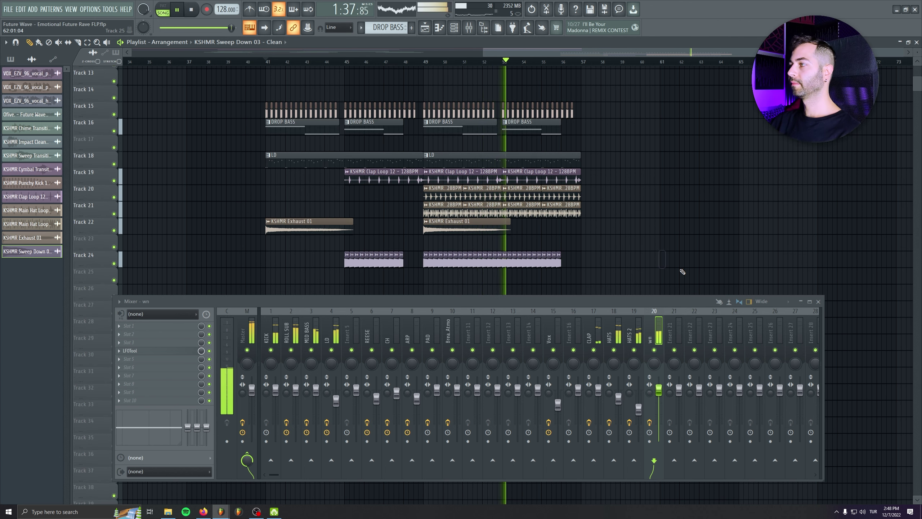
drag(552, 299, 548, 322)
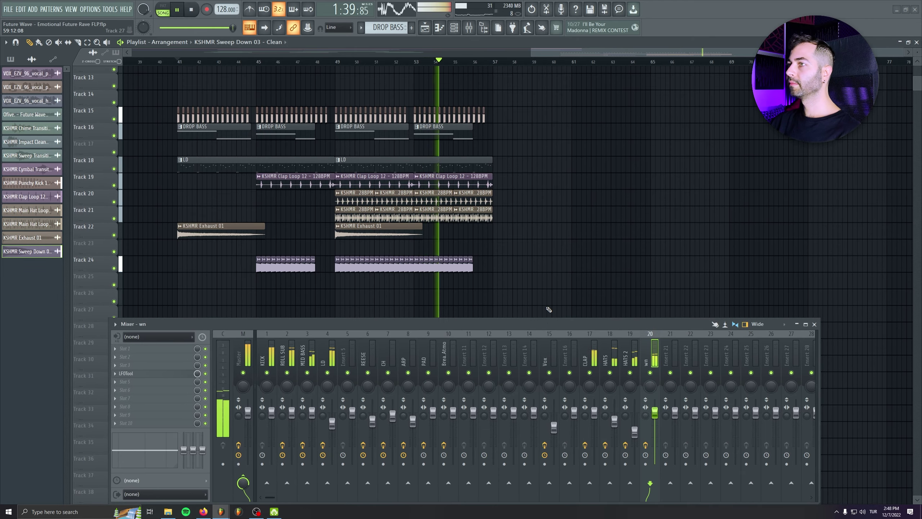
ctrl+scroll(556, 241, down, 3)
drag(839, 204, 607, 234)
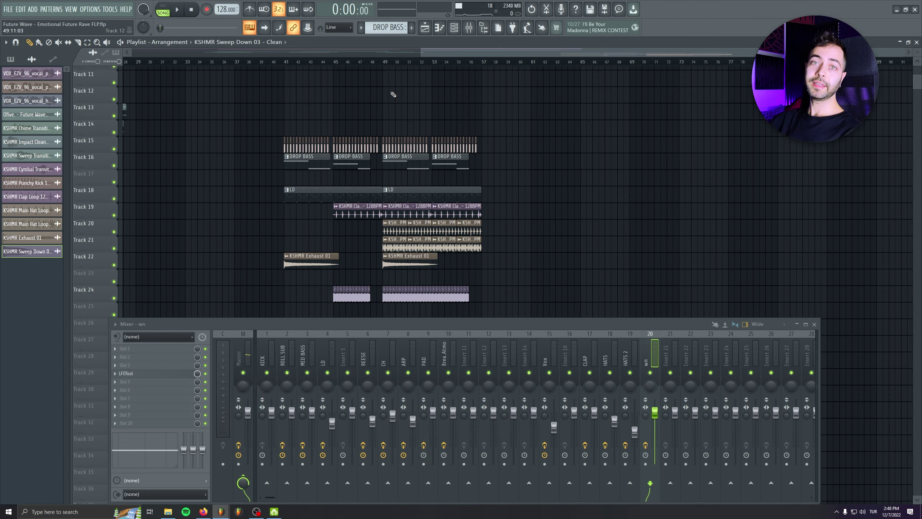
drag(524, 122, 515, 160)
drag(517, 217, 457, 219)
drag(458, 214, 325, 249)
drag(329, 216, 427, 216)
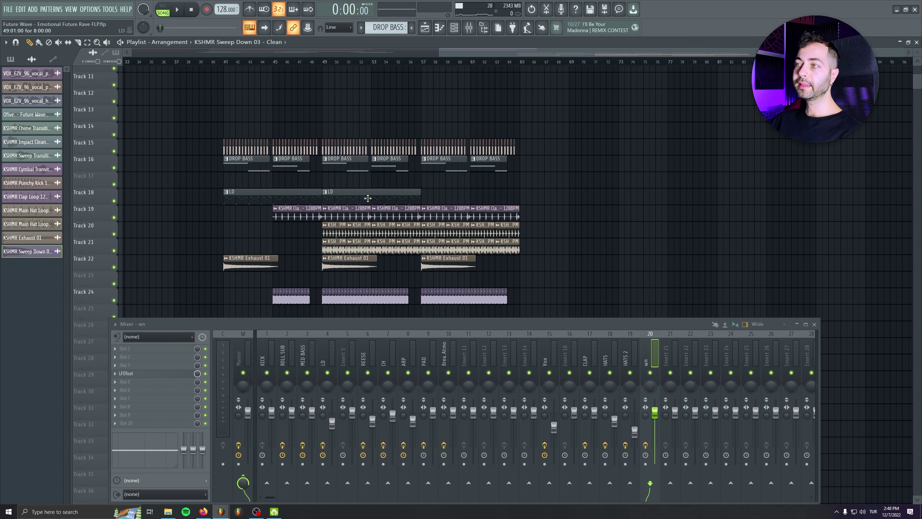
Copy the VOX_EZV_96_vocal_hook_runaway_with_me_wet_F#m clip to bar 57 on Track 4.
drag(344, 205, 390, 261)
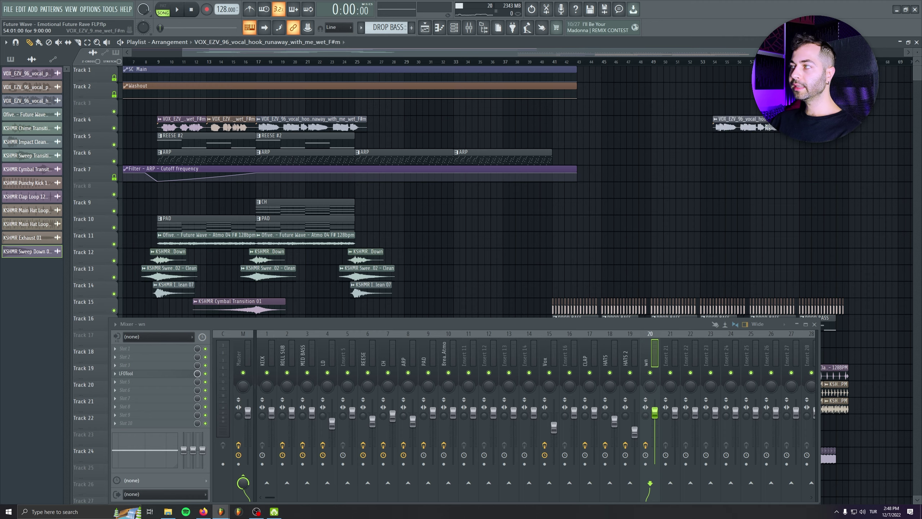
scroll(544, 136, up, 2)
drag(834, 172, 514, 154)
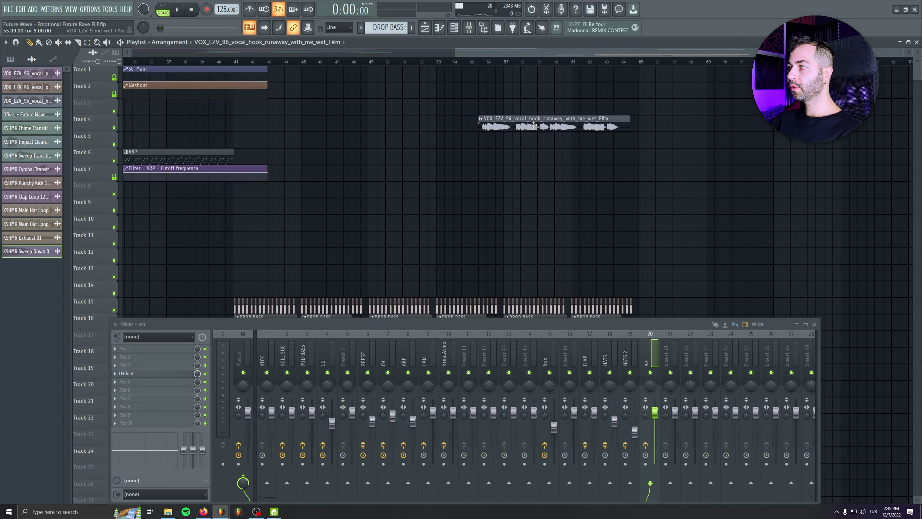
drag(519, 120, 544, 119)
drag(590, 185, 487, 198)
scroll(452, 198, up, 2)
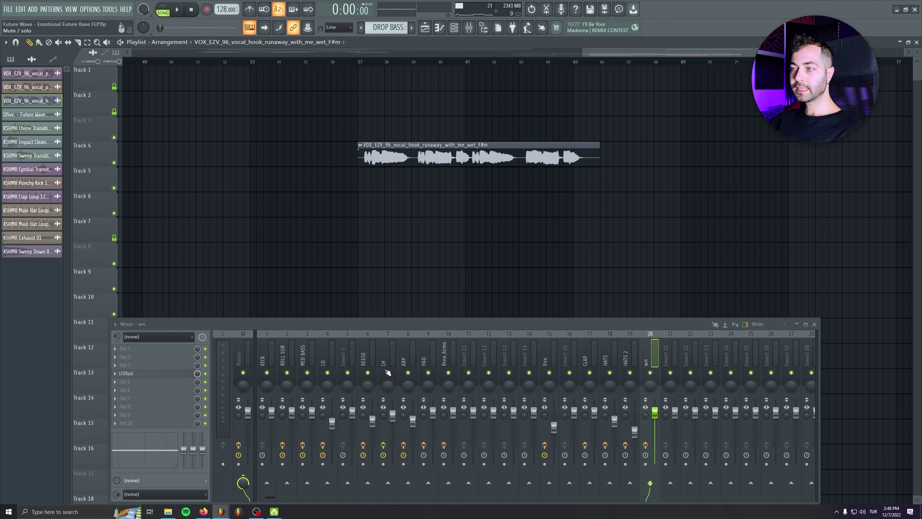
Extend the SC Main automation on Track 1 to about bar 83, raise its level from about bar 43, and play the vocal section from bar 55.
click(551, 345)
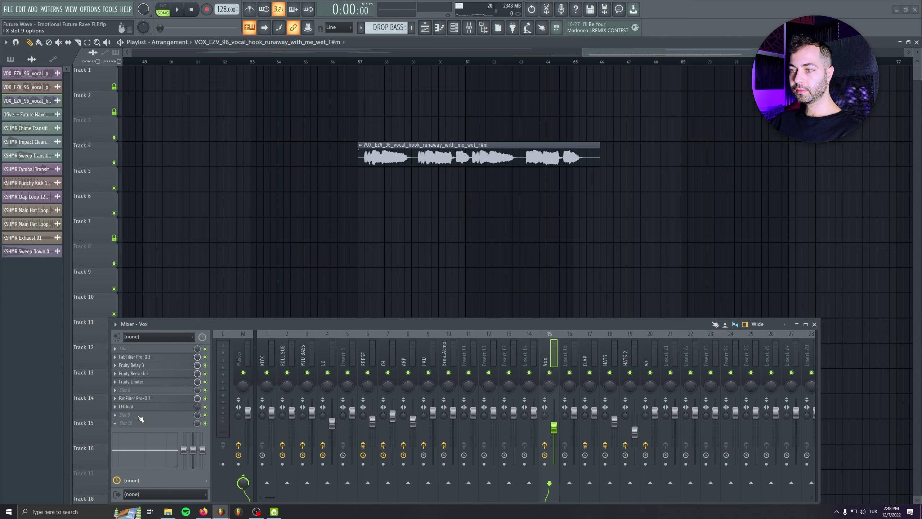
drag(321, 211, 415, 120)
scroll(331, 204, down, 3)
drag(501, 69, 918, 53)
drag(651, 118, 483, 71)
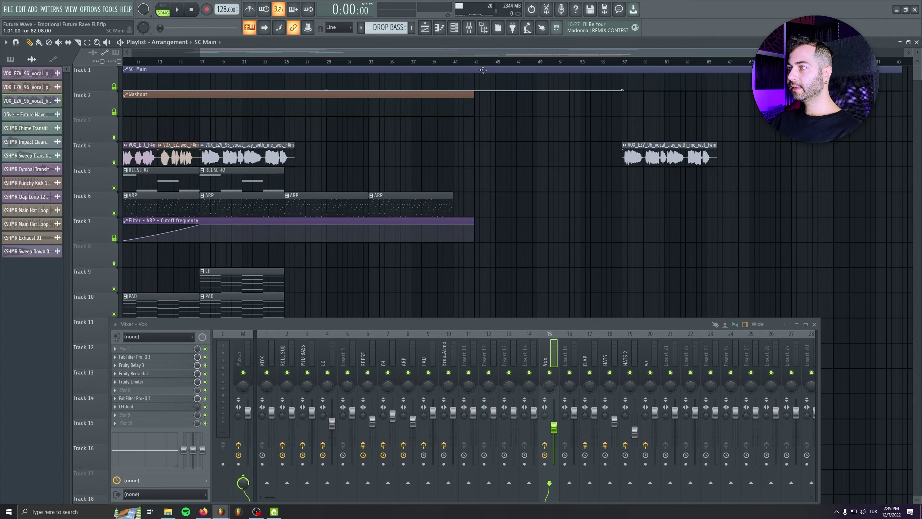
drag(544, 210, 517, 47)
drag(513, 123, 497, 163)
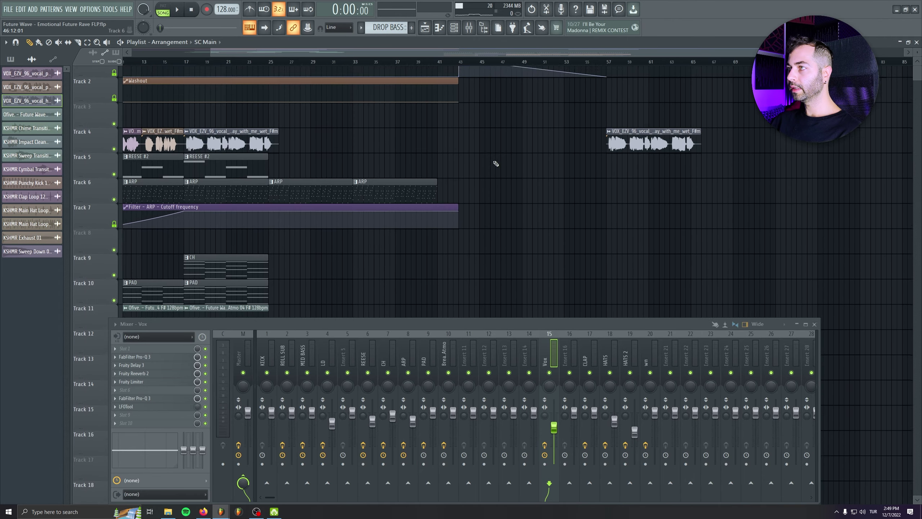
drag(496, 162, 496, 178)
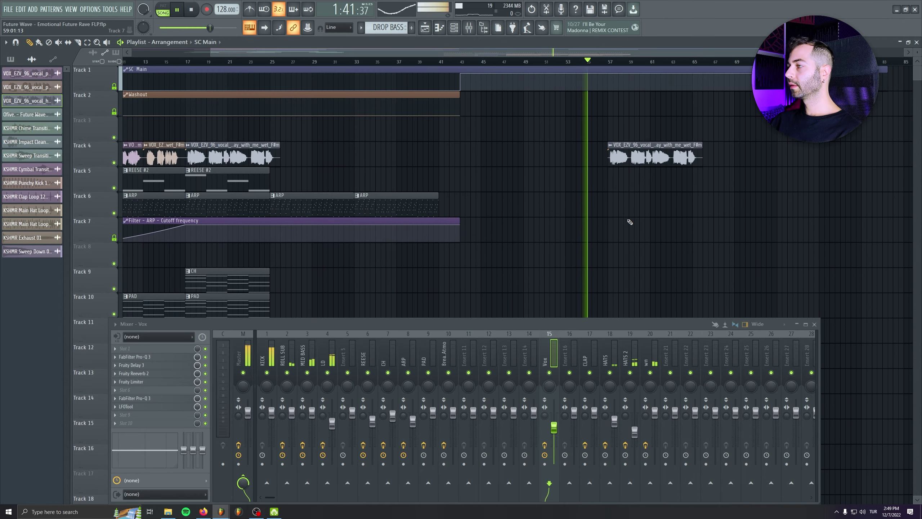
drag(630, 220, 510, 211)
scroll(510, 210, down, 2)
scroll(484, 202, down, 1)
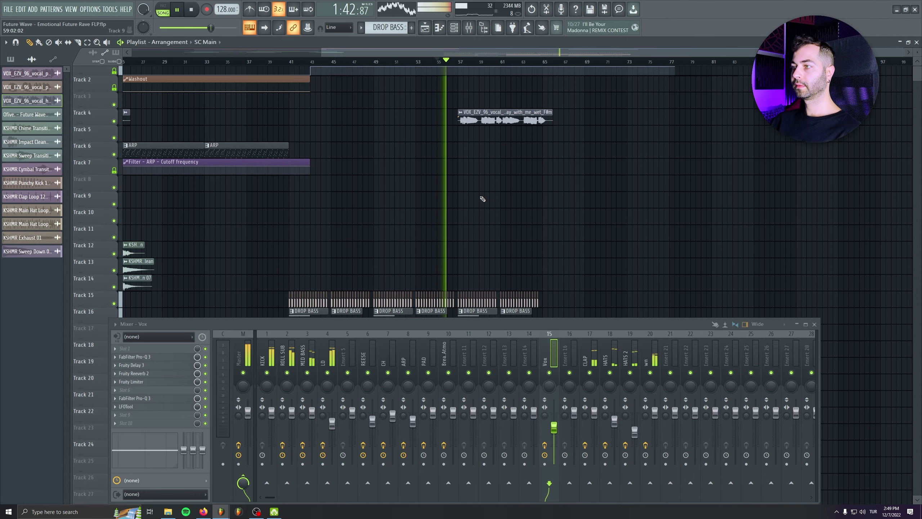
drag(517, 325, 525, 399)
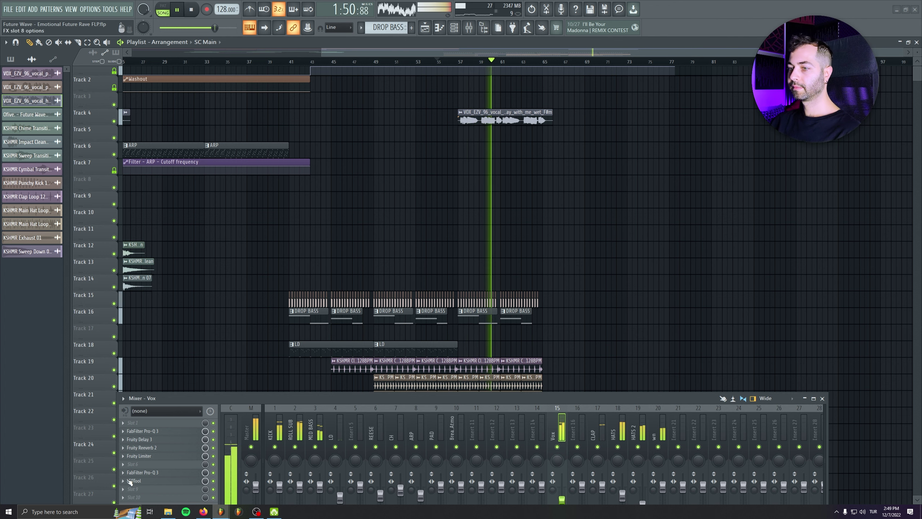
click(650, 295)
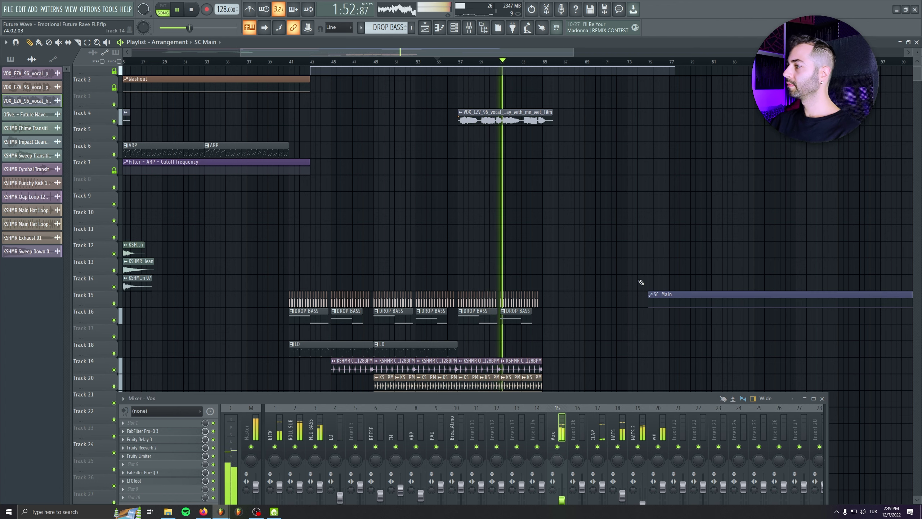
right_click(649, 294)
mouse_move(624, 325)
mouse_down()
mouse_move(622, 280)
mouse_move(624, 309)
mouse_up()
scroll(626, 308, down, 2)
click(659, 280)
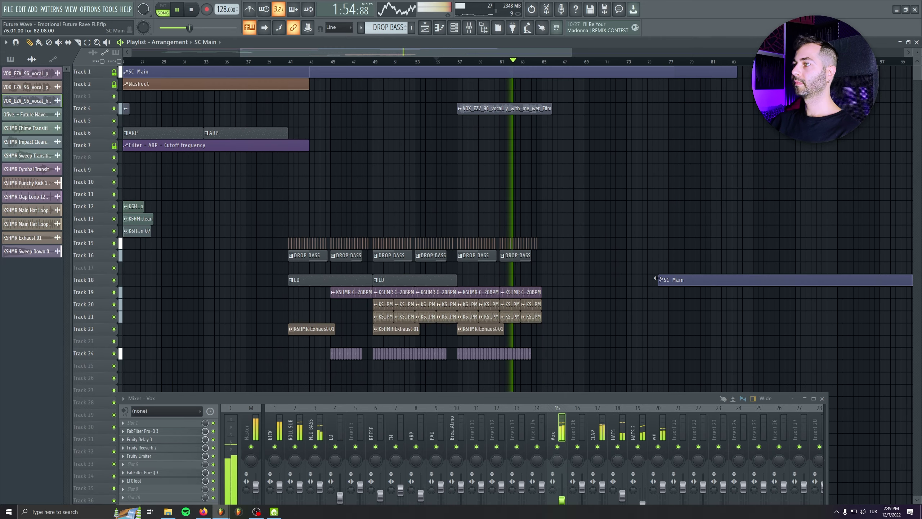
right_click(660, 279)
Place KSHMR Long Fill 19 on Track 28 ending at bar 41, and KSHMR Big Snare 05 on the last beat before bar 49.
scroll(677, 303, up, 1)
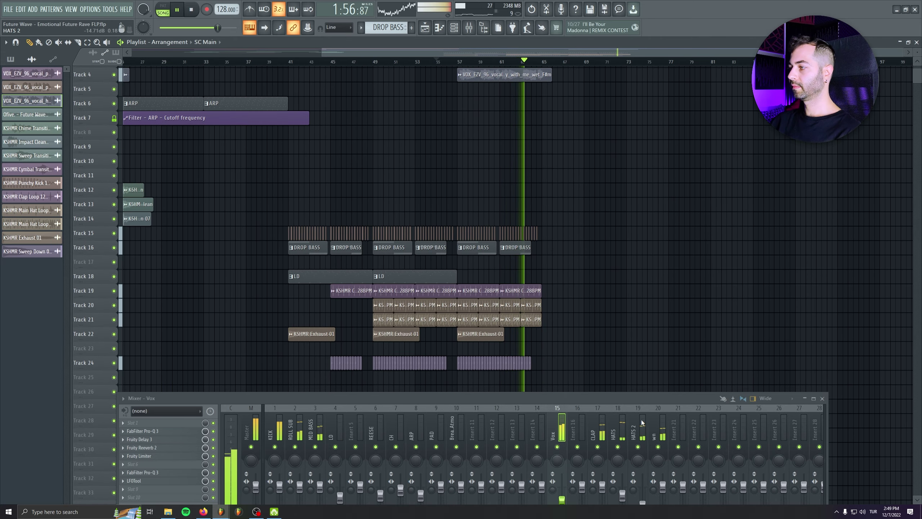
drag(642, 397, 618, 277)
drag(639, 368, 640, 379)
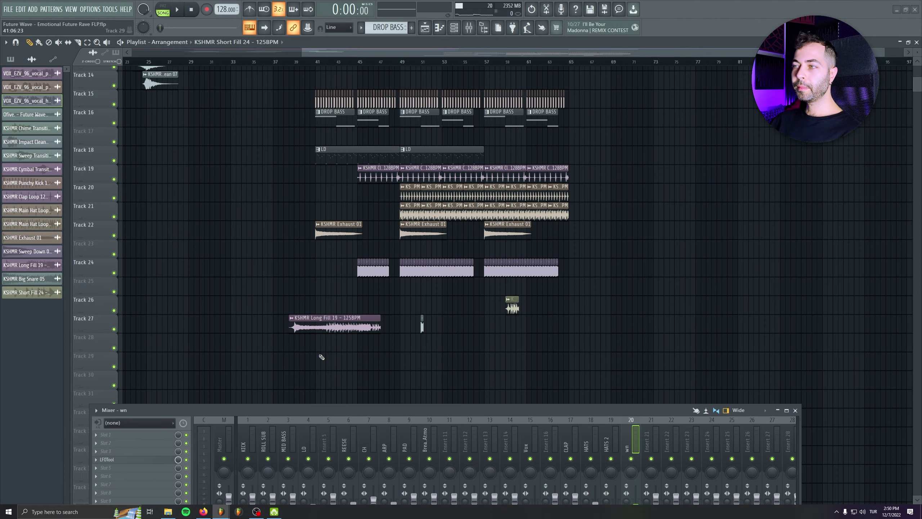
scroll(320, 354, up, 3)
drag(366, 320, 323, 360)
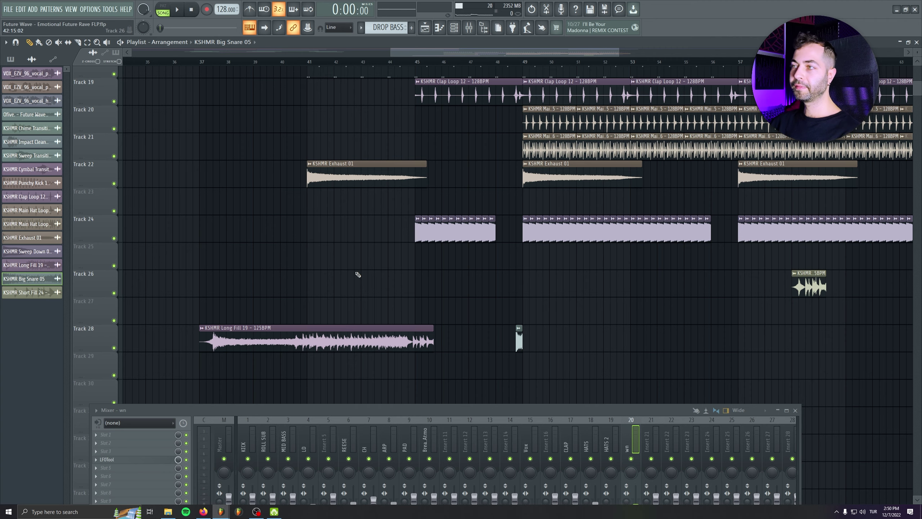
drag(328, 263, 430, 257)
drag(469, 327, 341, 327)
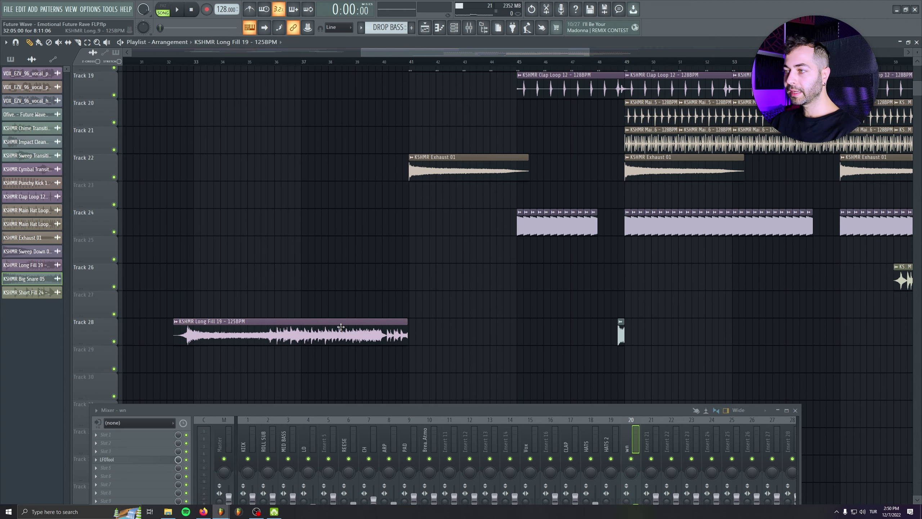
Open the KSHMR Long Fill 19 channel settings and set the sample's original tempo to 125 BPM for time stretching.
scroll(270, 282, up, 3)
drag(269, 282, 526, 272)
double_click(468, 313)
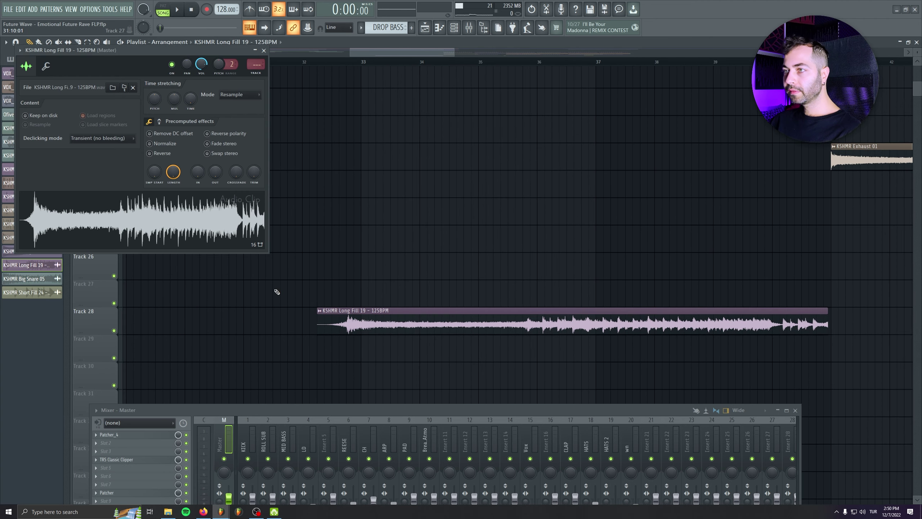
right_click(187, 106)
click(210, 113)
click(452, 348)
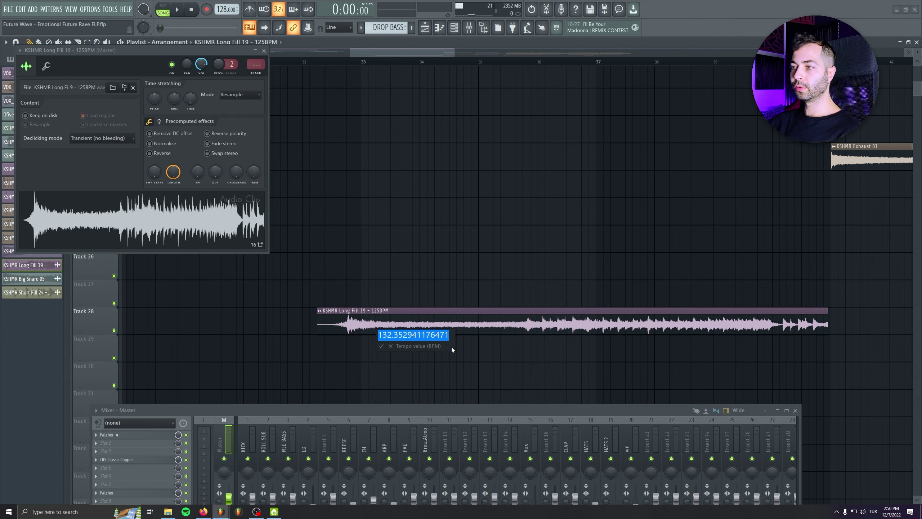
text(125)
key(Return)
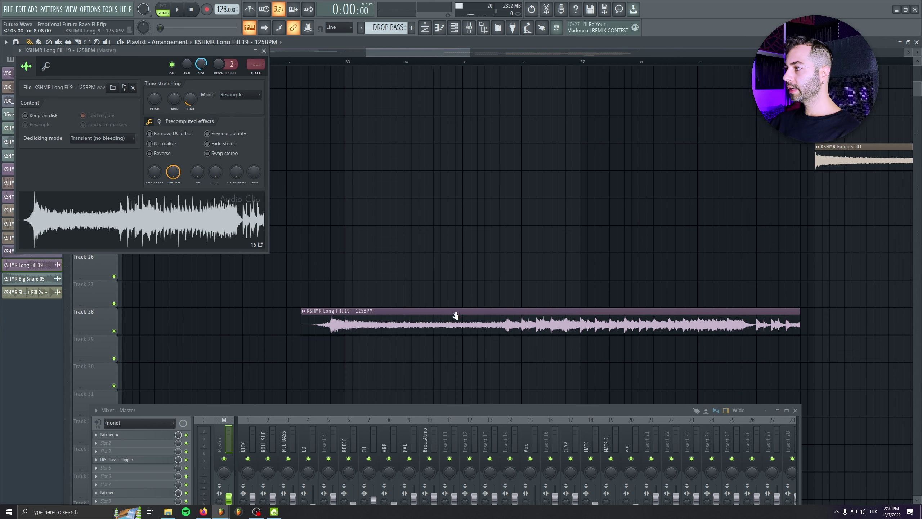
Inspect the end of the stretched Long Fill 19 clip, play it from about bar 39, and close its channel settings.
scroll(455, 315, right, 3)
drag(652, 316, 709, 312)
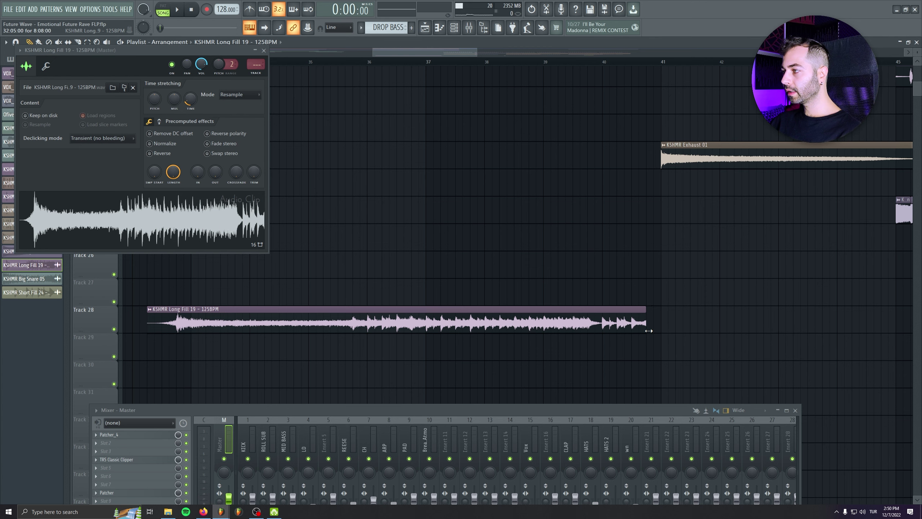
drag(716, 222, 569, 203)
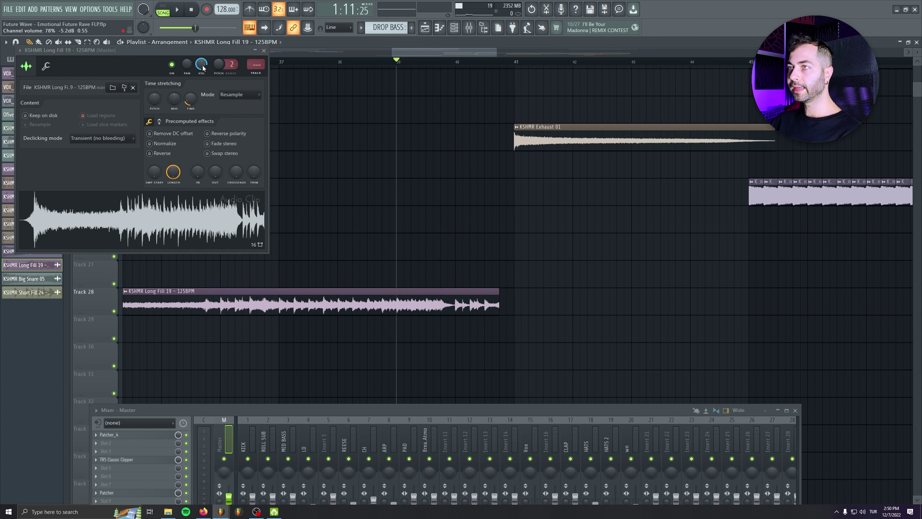
key(space)
click(264, 51)
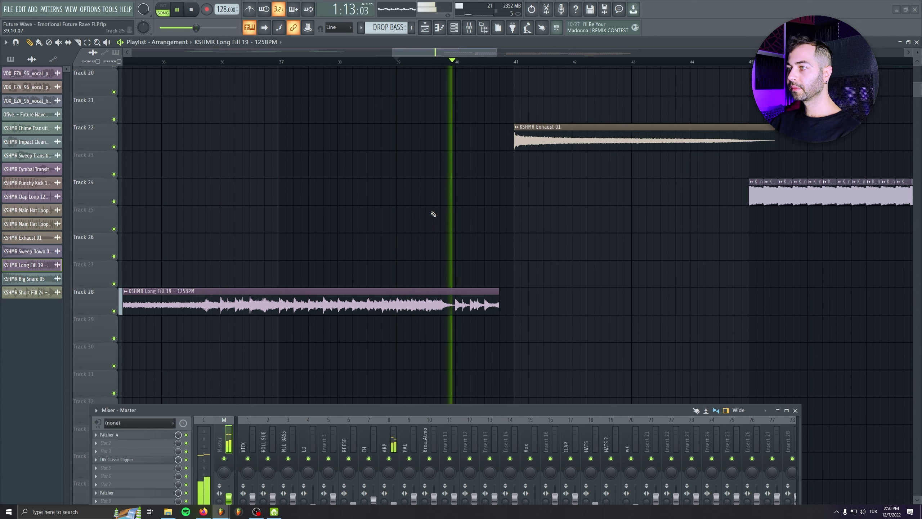